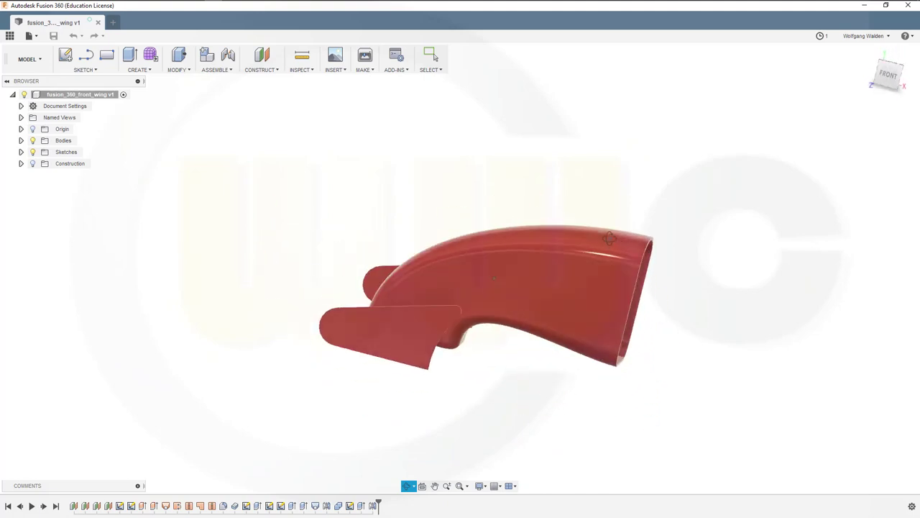
Orbit the finished front-wing model to review it, then stop orbiting
{"action": "mouse_move", "coordinate": [647, 268]}
{"action": "left_mouse_down"}
{"action": "mouse_move", "coordinate": [640, 269]}
{"action": "mouse_move", "coordinate": [655, 281]}
{"action": "left_mouse_up"}
{"action": "key", "text": "Escape"}
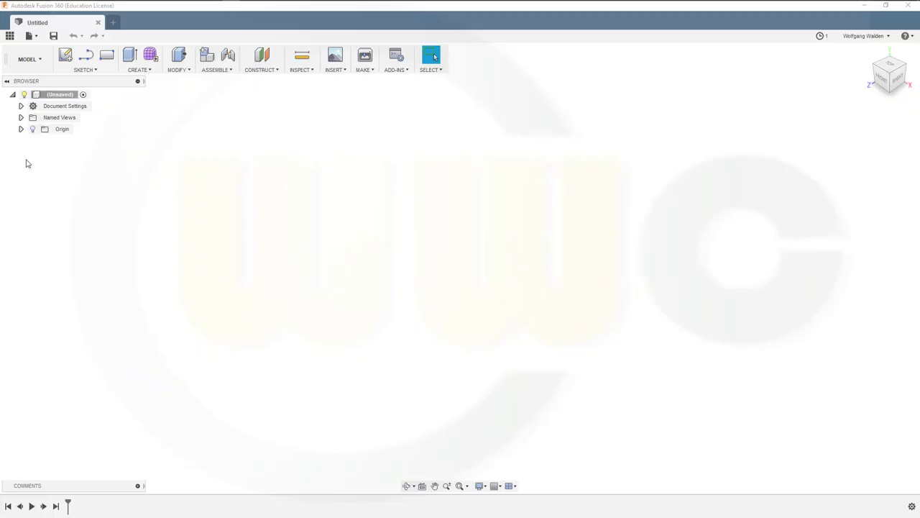
Show the origin and add offset planes 80 mm from YZ and 6 mm from XZ
{"action": "left_click", "coordinate": [33, 129]}
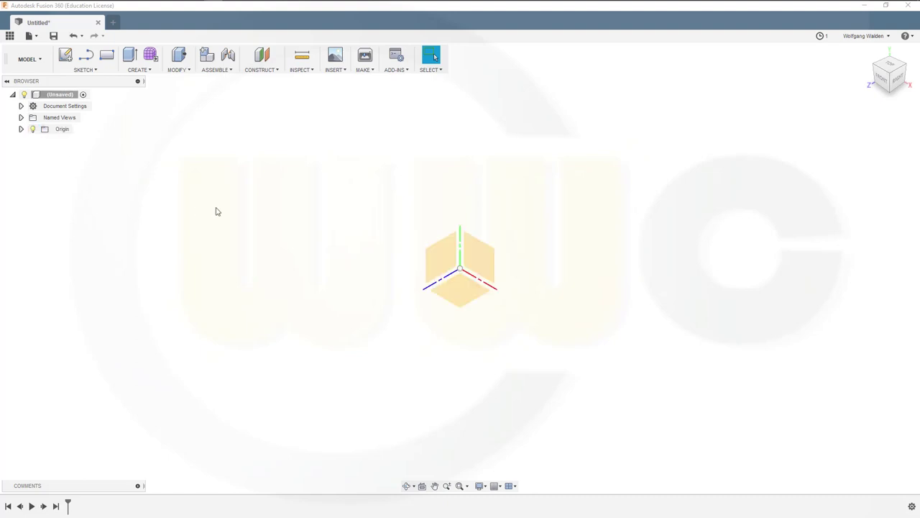
{"action": "left_click", "coordinate": [265, 58]}
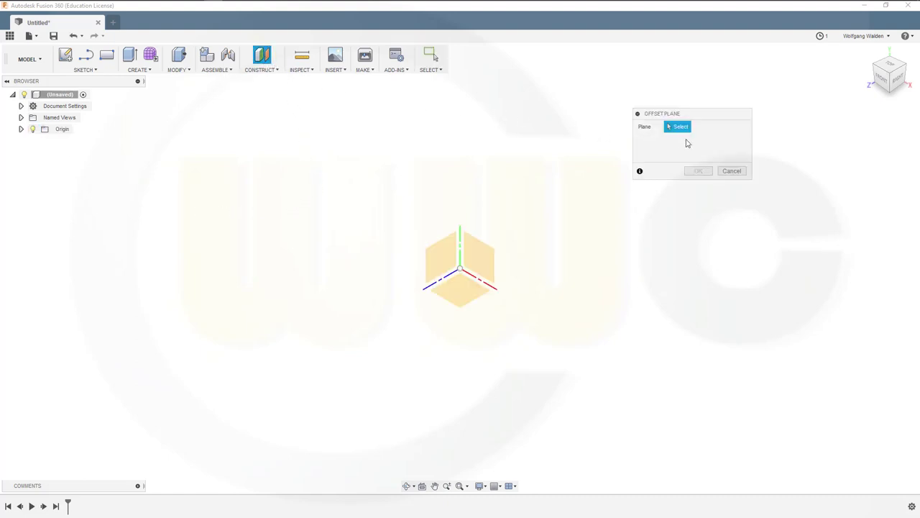
{"action": "left_click", "coordinate": [443, 263]}
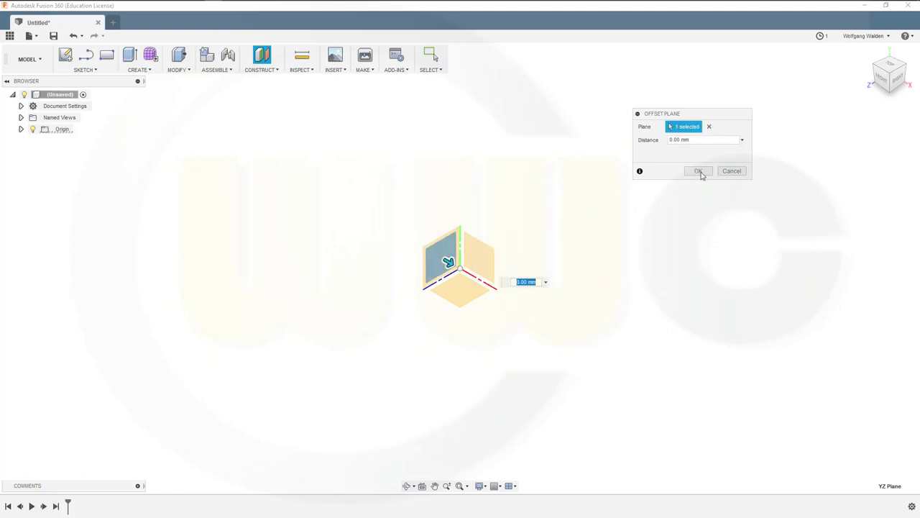
{"action": "type", "text": "800"}
{"action": "key", "text": "Return"}
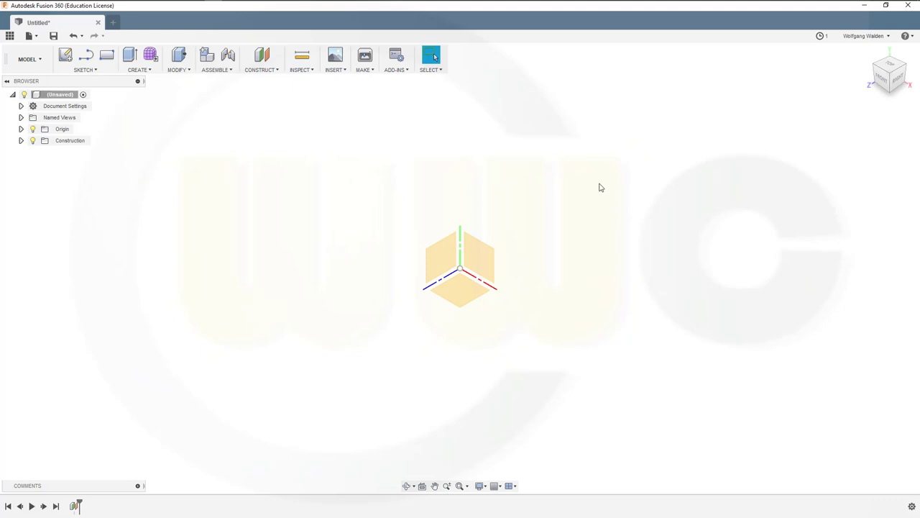
{"action": "right_click", "coordinate": [599, 184]}
{"action": "left_click", "coordinate": [604, 155]}
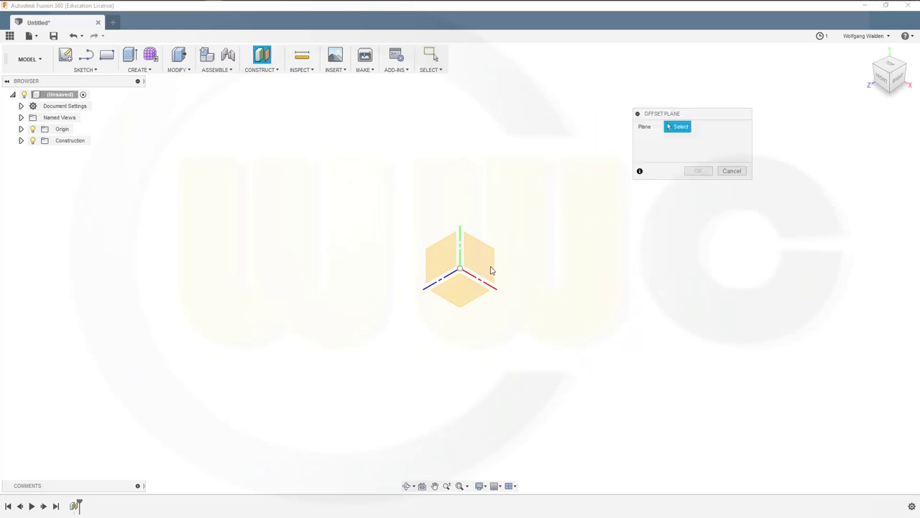
{"action": "left_click", "coordinate": [461, 293]}
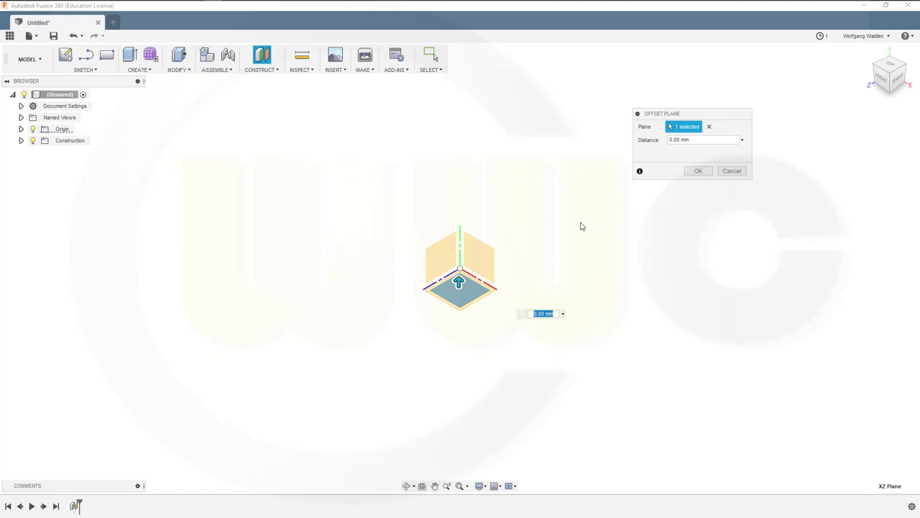
{"action": "type", "text": "60"}
{"action": "key", "text": "Return"}
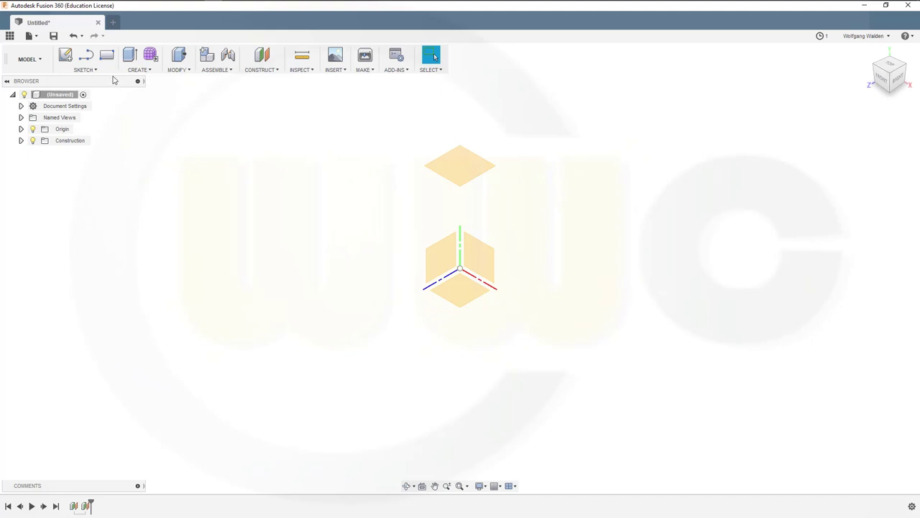
Add two offset planes from the XY plane at 8 mm and -610 mm
{"action": "right_click", "coordinate": [322, 148]}
{"action": "left_click", "coordinate": [321, 119]}
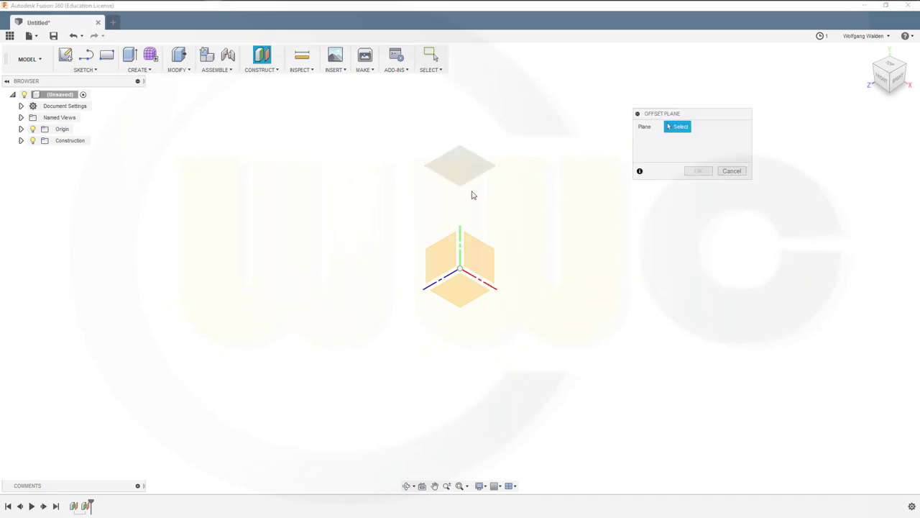
{"action": "left_click", "coordinate": [487, 259]}
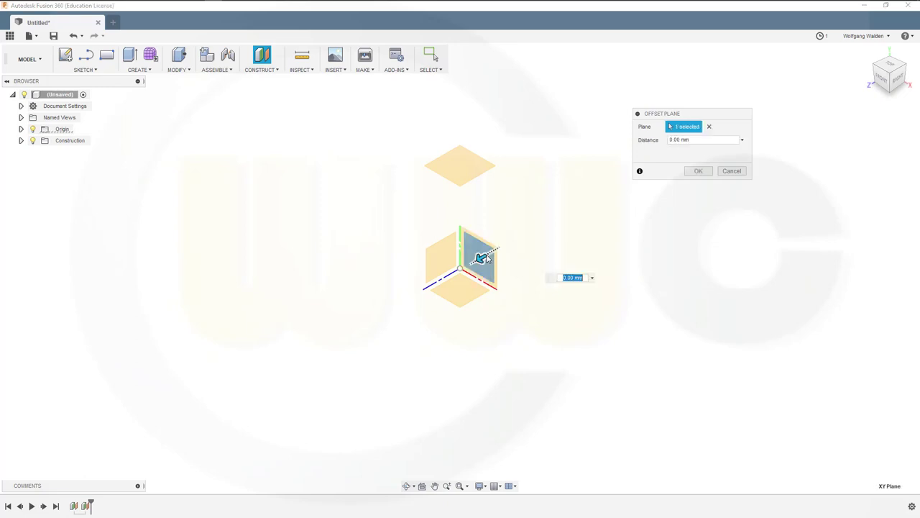
{"action": "left_click", "coordinate": [706, 141]}
{"action": "type", "text": "810"}
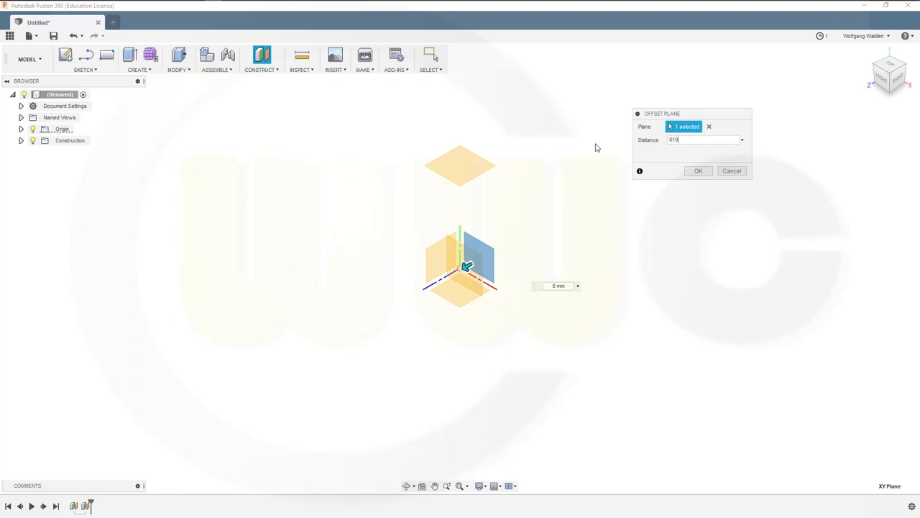
{"action": "key", "text": "Return"}
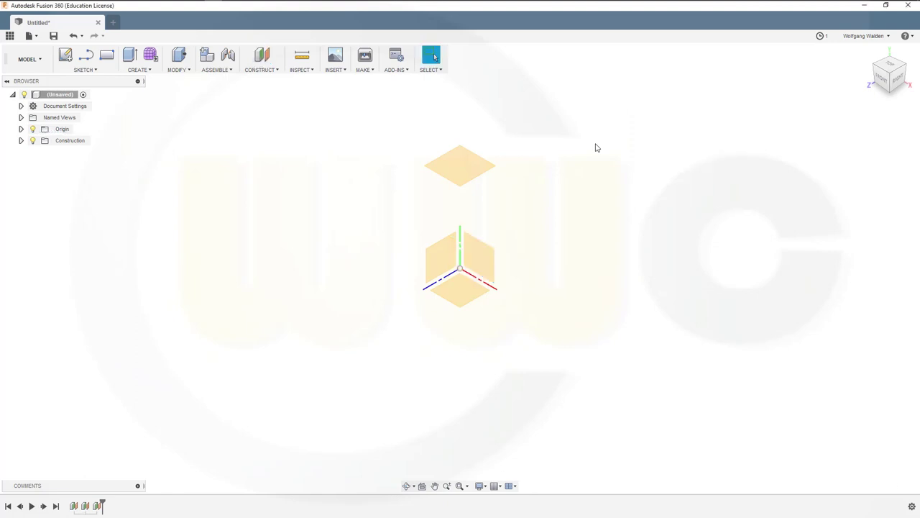
{"action": "left_click", "coordinate": [262, 56]}
{"action": "left_click", "coordinate": [491, 264]}
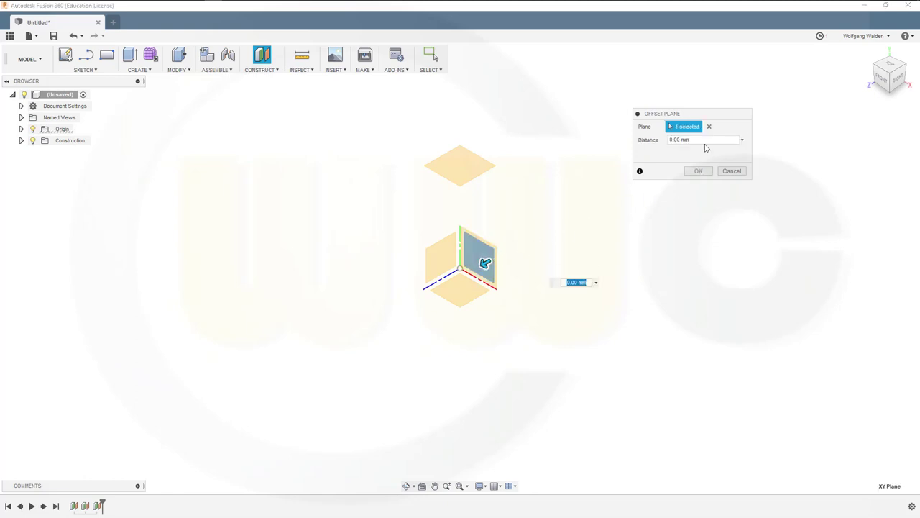
{"action": "type", "text": "-610"}
{"action": "key", "text": "Return"}
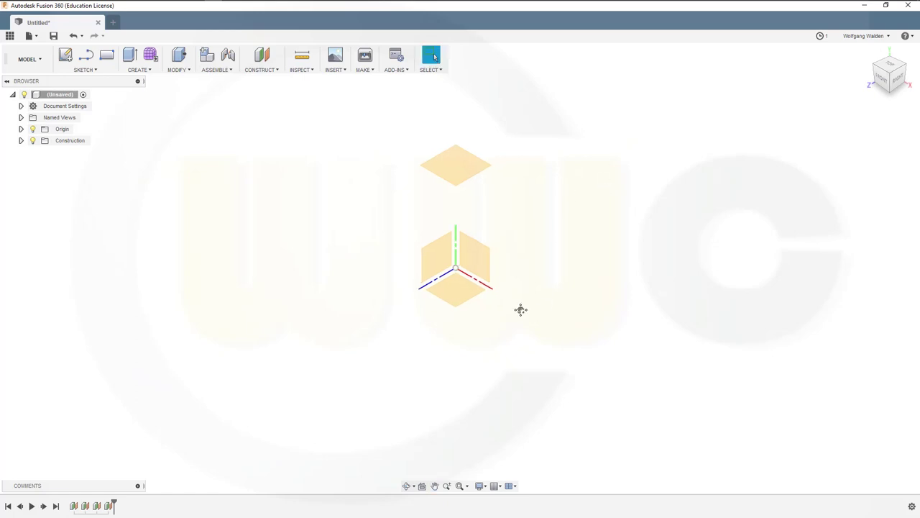
{"action": "middle_click_drag", "start_coordinate": [525, 311], "coordinate": [523, 311]}
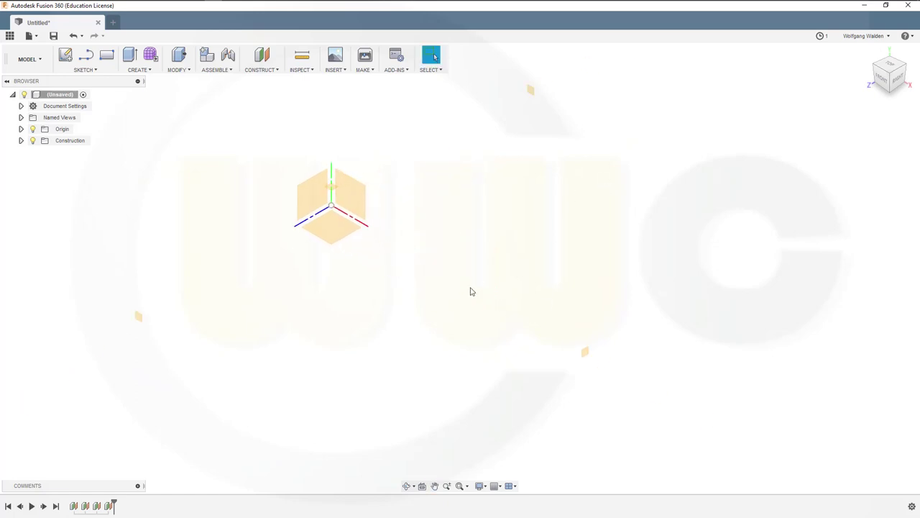
Sketch on the -610 mm plane, project existing geometry, and make the short projected line construction
{"action": "left_click", "coordinate": [66, 58]}
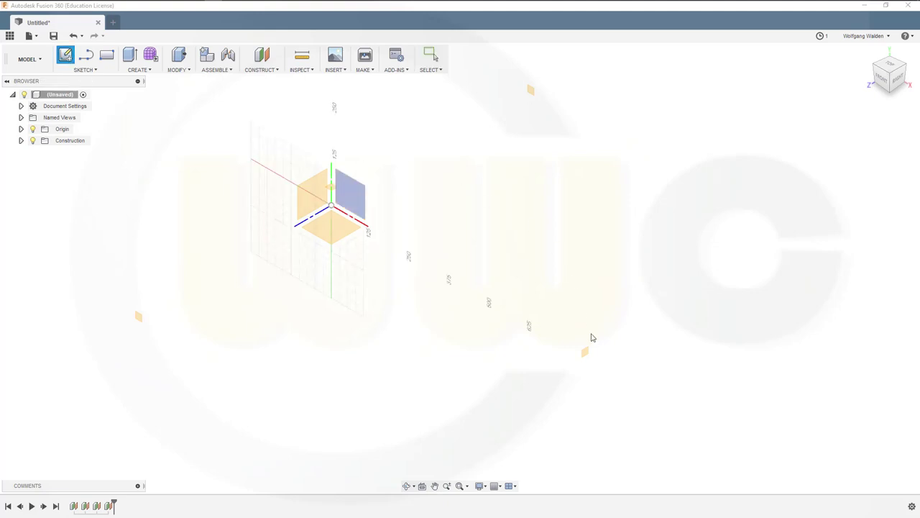
{"action": "left_click", "coordinate": [586, 355]}
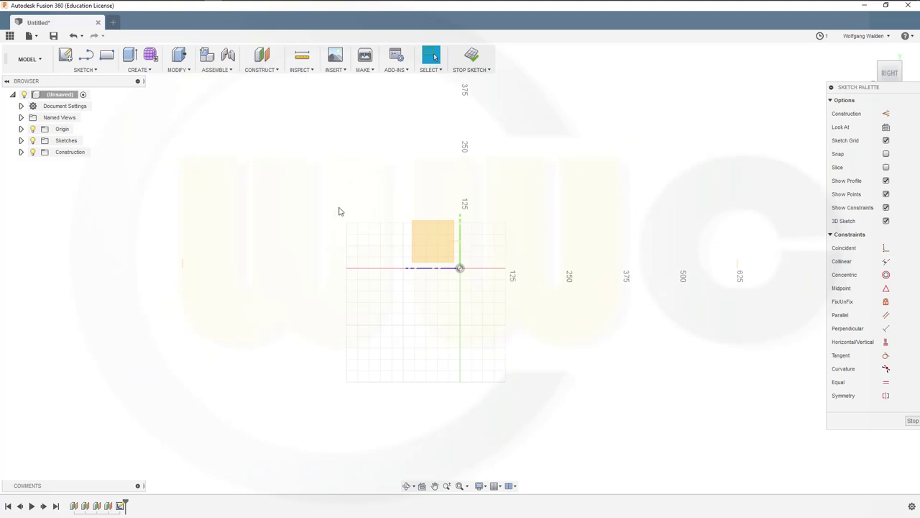
{"action": "key", "text": "p"}
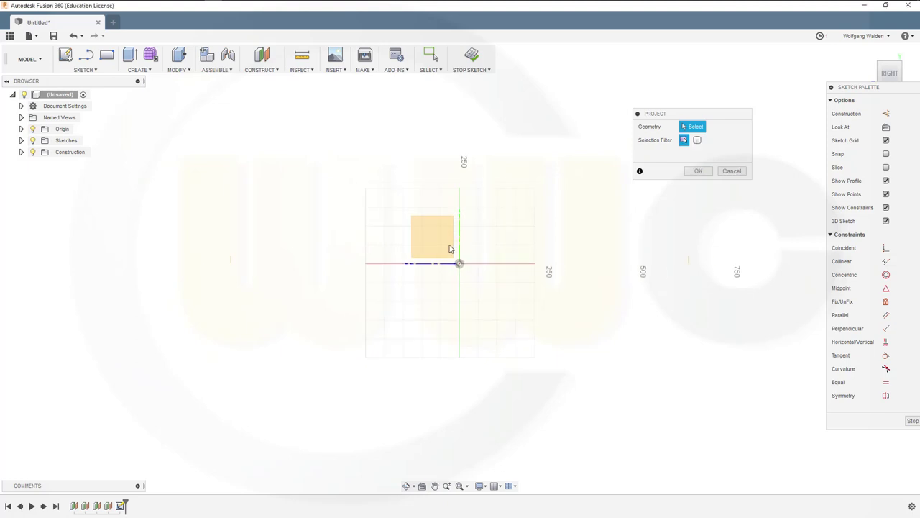
{"action": "scroll", "coordinate": [449, 248], "scroll_direction": "up", "scroll_amount": 4}
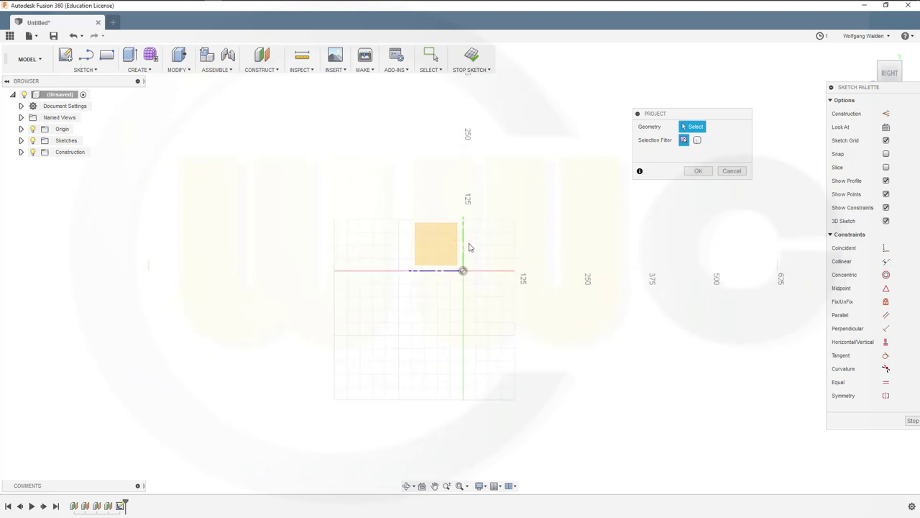
{"action": "left_click", "coordinate": [698, 171]}
{"action": "right_click", "coordinate": [453, 242]}
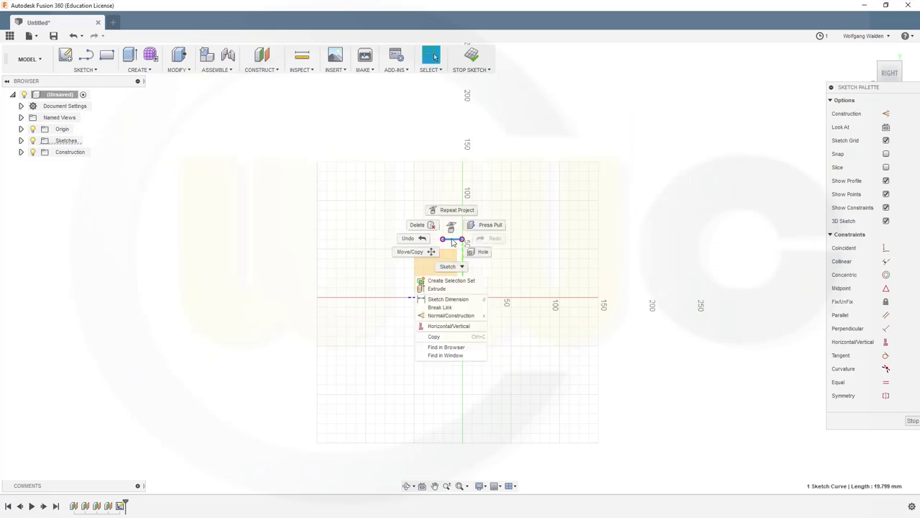
{"action": "left_click", "coordinate": [451, 316]}
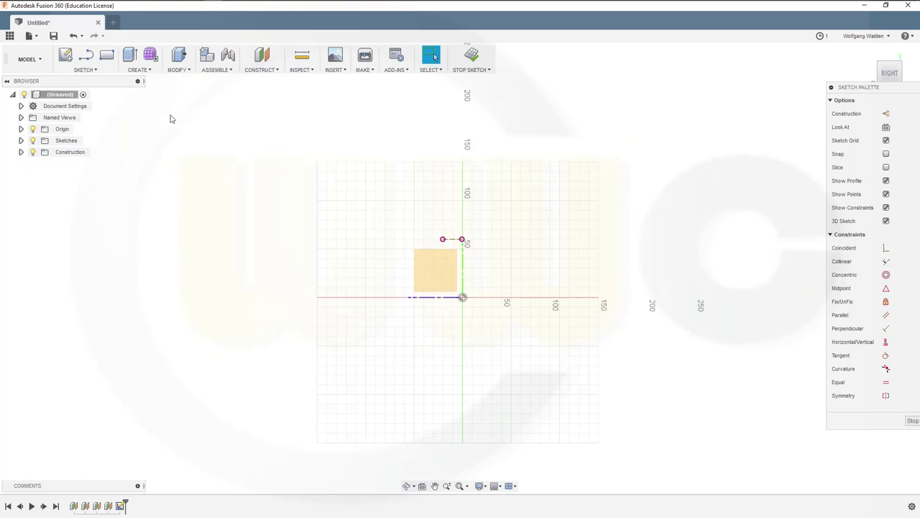
Draw a rectangle 400 mm tall and 300 mm wide
{"action": "left_click", "coordinate": [106, 57]}
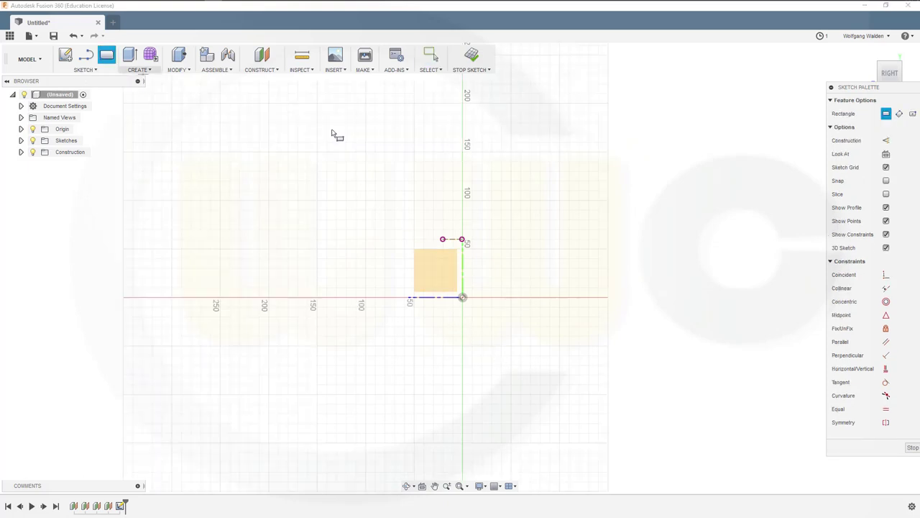
{"action": "left_click", "coordinate": [428, 220]}
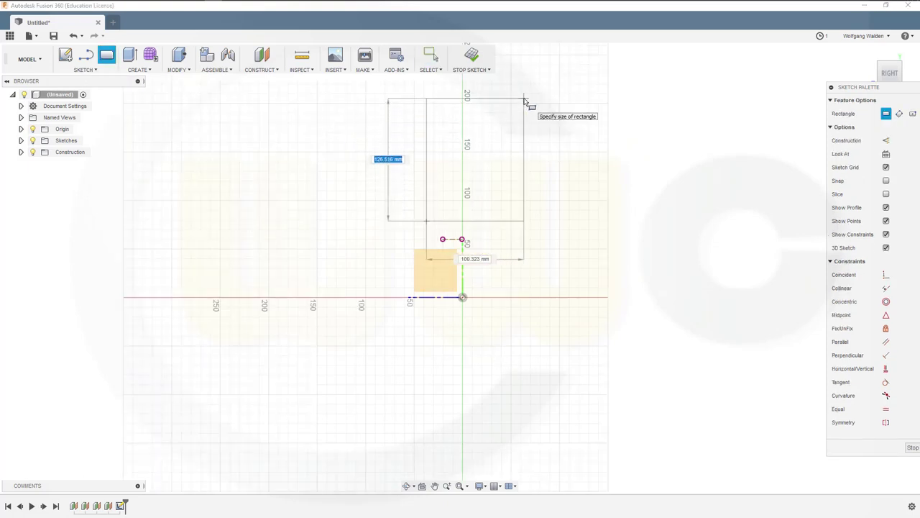
{"action": "type", "text": "40"}
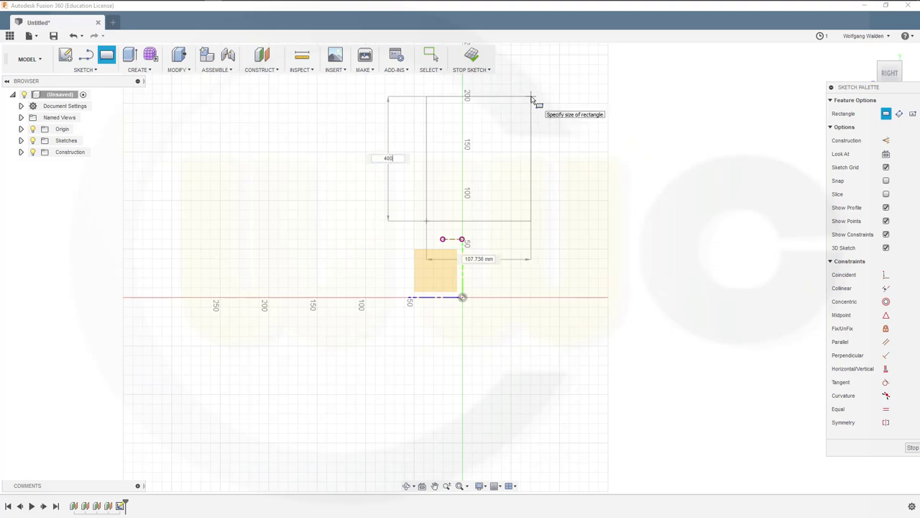
{"action": "type", "text": "0"}
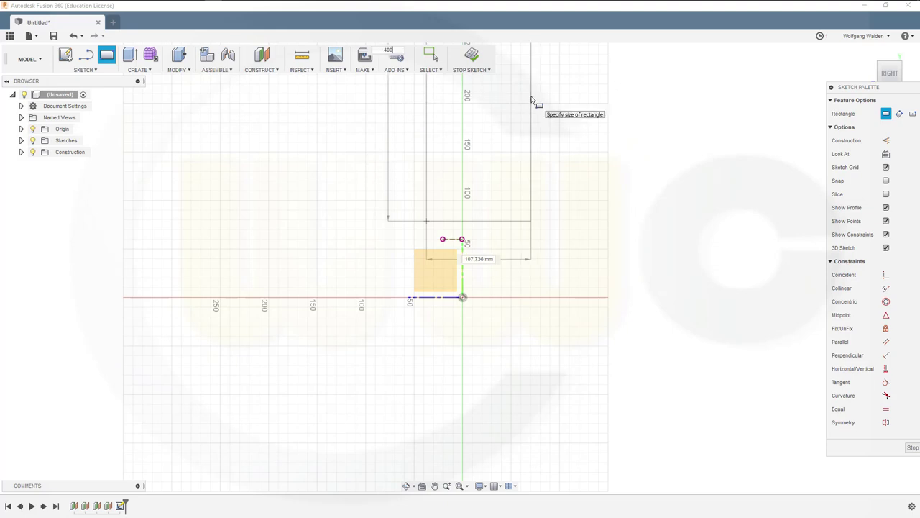
{"action": "key", "text": "Tab"}
{"action": "type", "text": "30"}
{"action": "key", "text": "Return"}
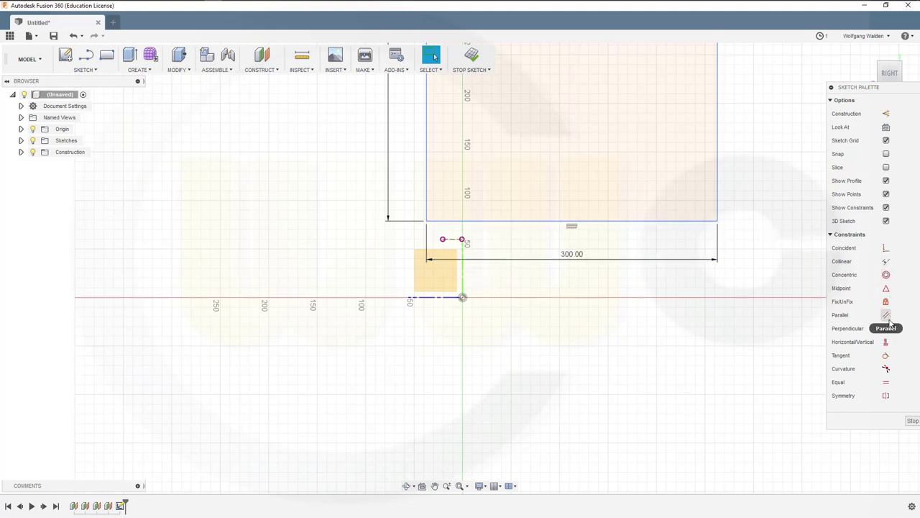
Make the rectangle's bottom edge collinear with the short construction line
{"action": "left_click", "coordinate": [885, 261]}
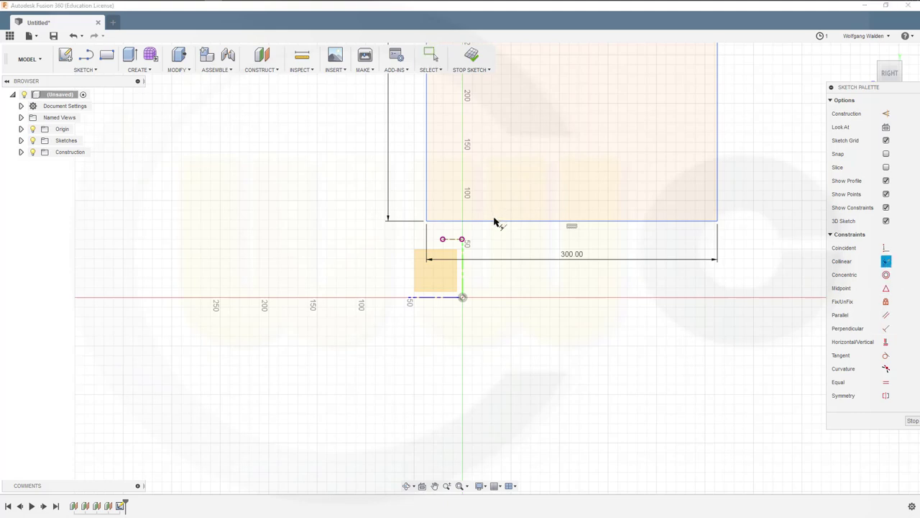
{"action": "left_click", "coordinate": [495, 221]}
{"action": "left_click", "coordinate": [453, 240]}
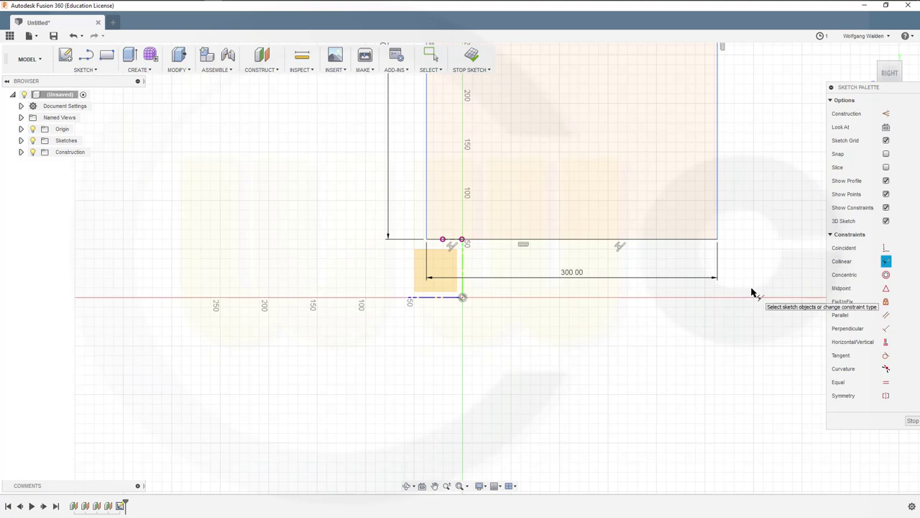
{"action": "left_click", "coordinate": [885, 287]}
{"action": "left_click", "coordinate": [552, 239]}
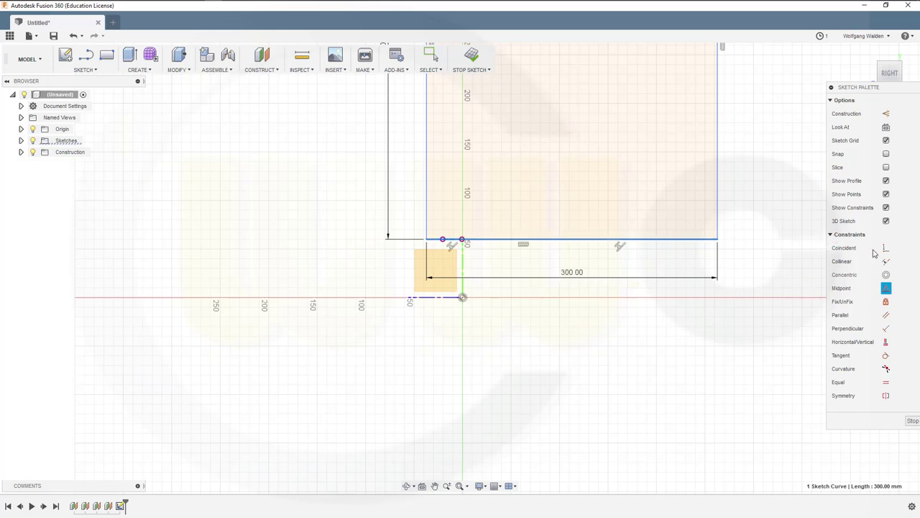
{"action": "key", "text": "Escape"}
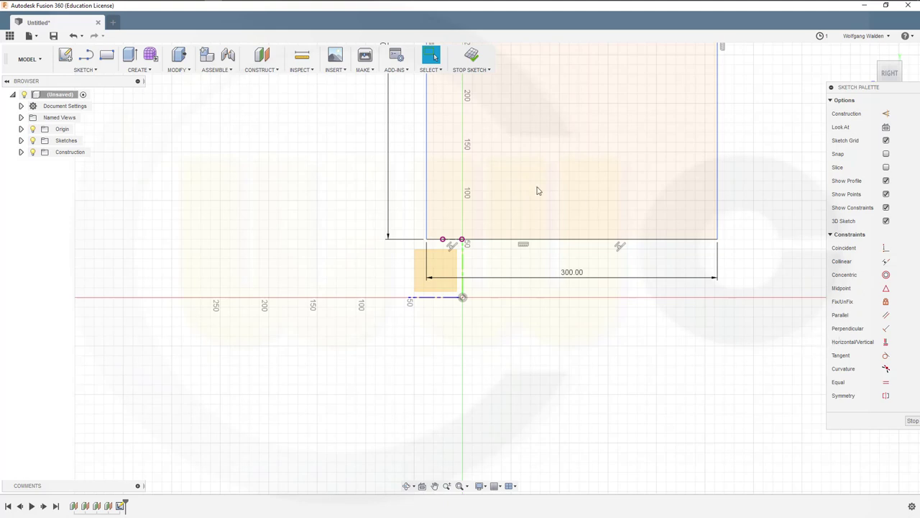
Place a sketch point just below the rectangle's top line
{"action": "left_click", "coordinate": [94, 69]}
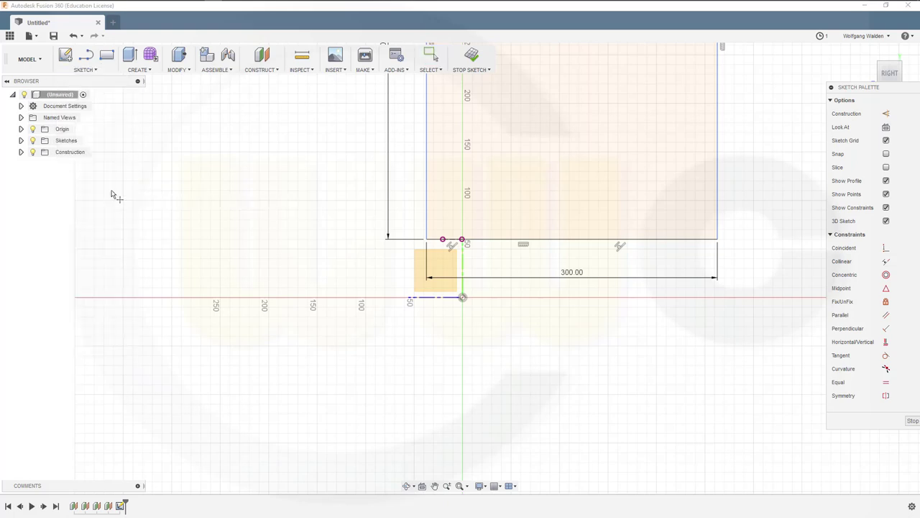
{"action": "left_click", "coordinate": [886, 288]}
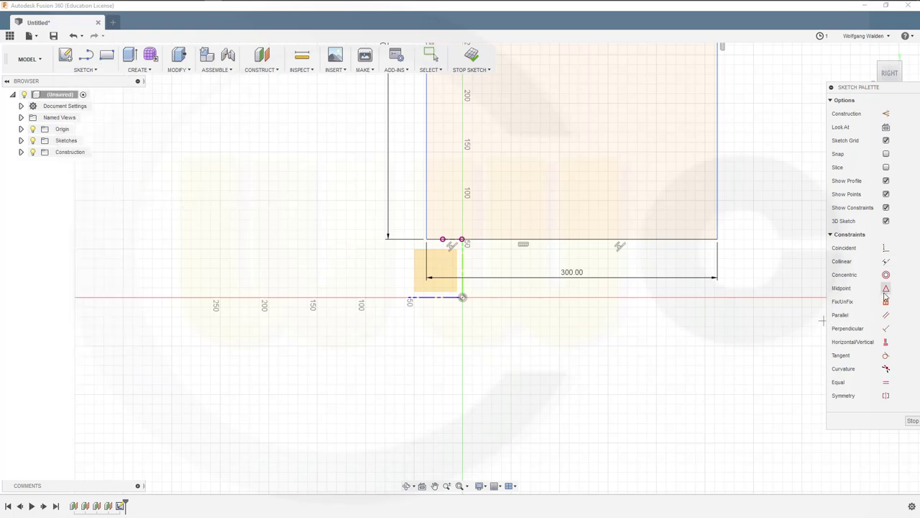
{"action": "left_click", "coordinate": [550, 240]}
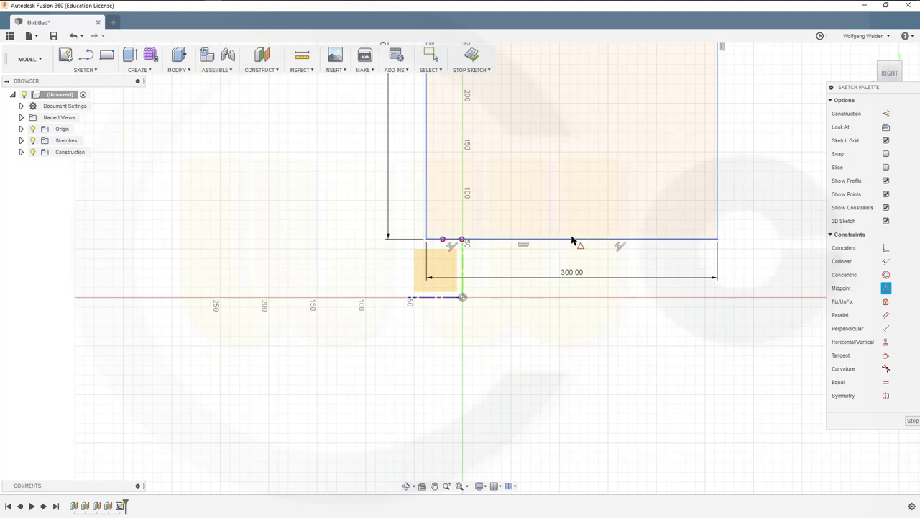
{"action": "key", "text": "Escape"}
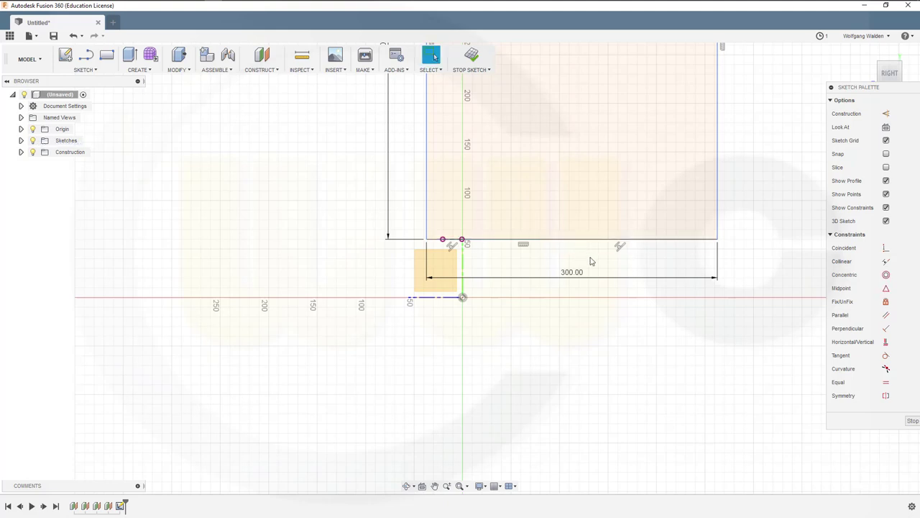
{"action": "left_click", "coordinate": [84, 69]}
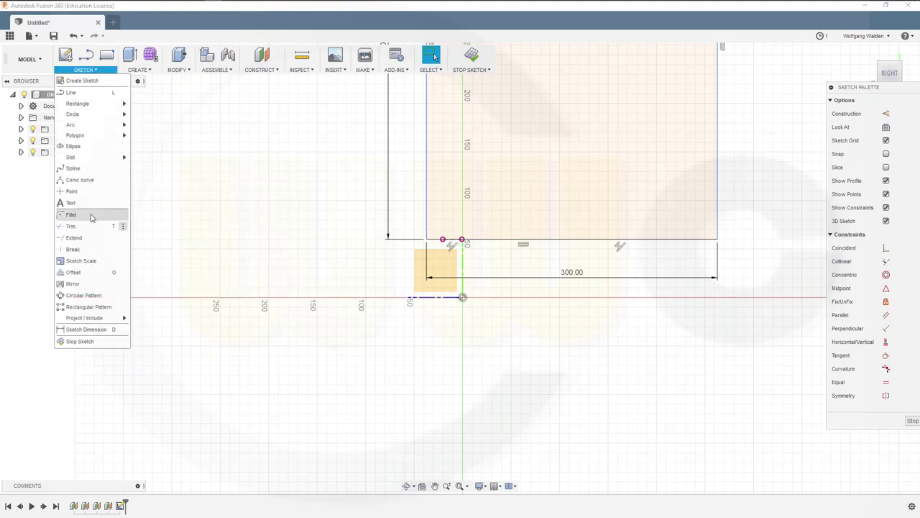
{"action": "left_click", "coordinate": [71, 191]}
{"action": "left_click", "coordinate": [555, 251]}
{"action": "key", "text": "Escape"}
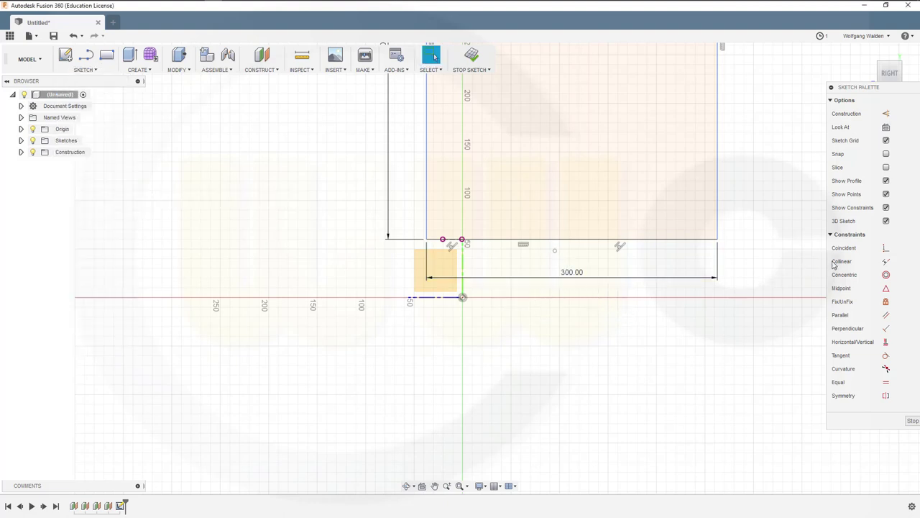
Fix the point at the top line's midpoint and align it vertically with the origin
{"action": "left_click", "coordinate": [885, 288]}
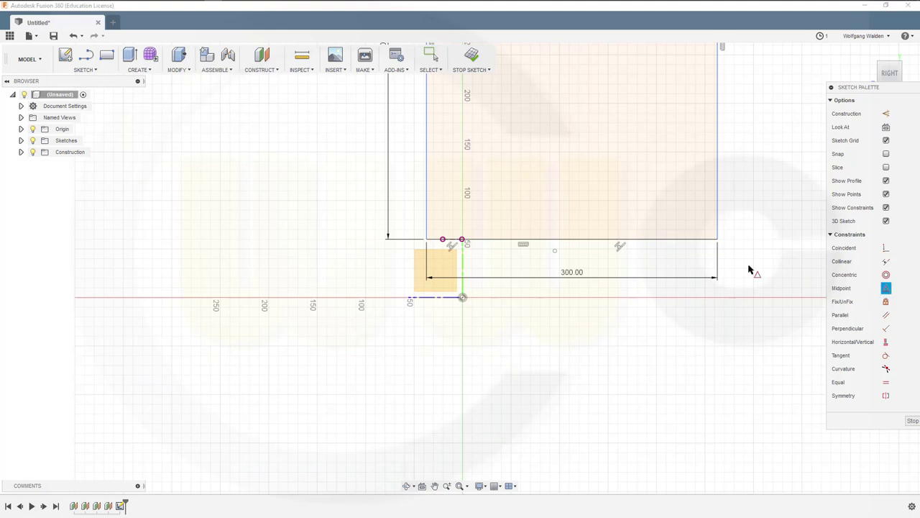
{"action": "left_click", "coordinate": [554, 250]}
{"action": "left_click", "coordinate": [556, 239]}
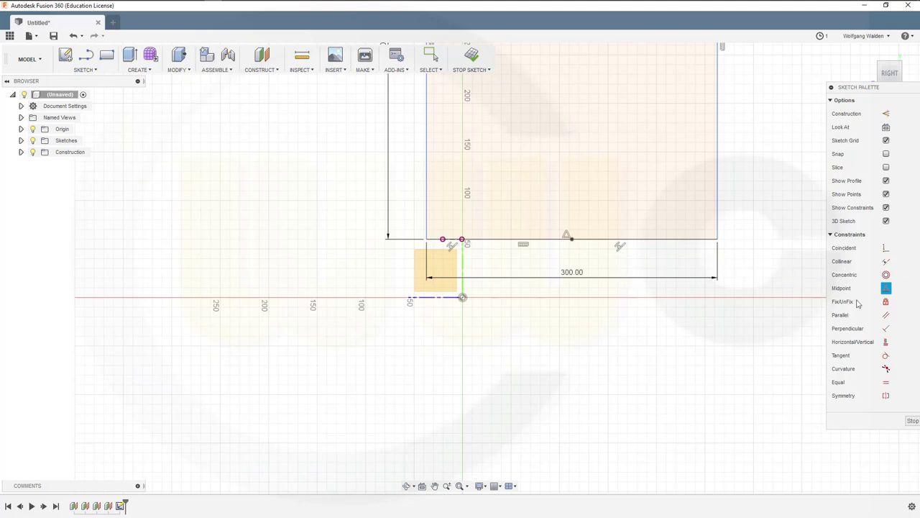
{"action": "left_click", "coordinate": [889, 342]}
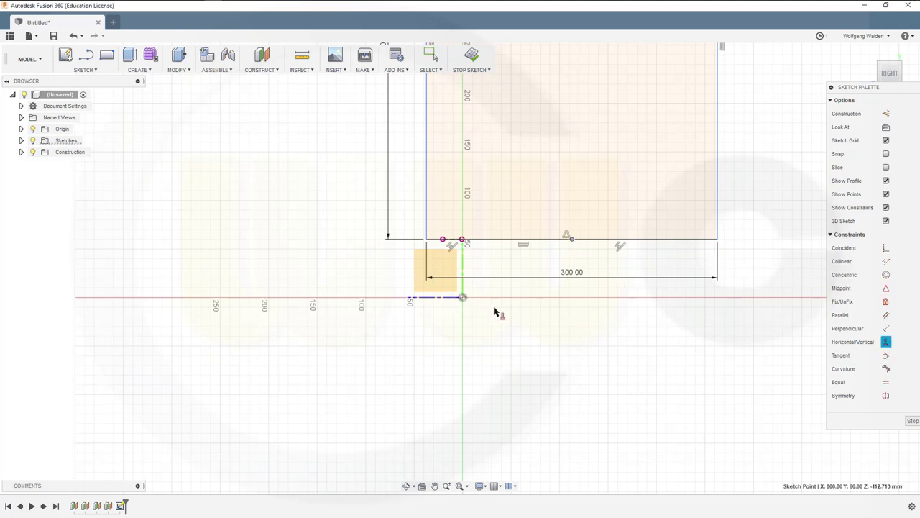
{"action": "left_click", "coordinate": [464, 298]}
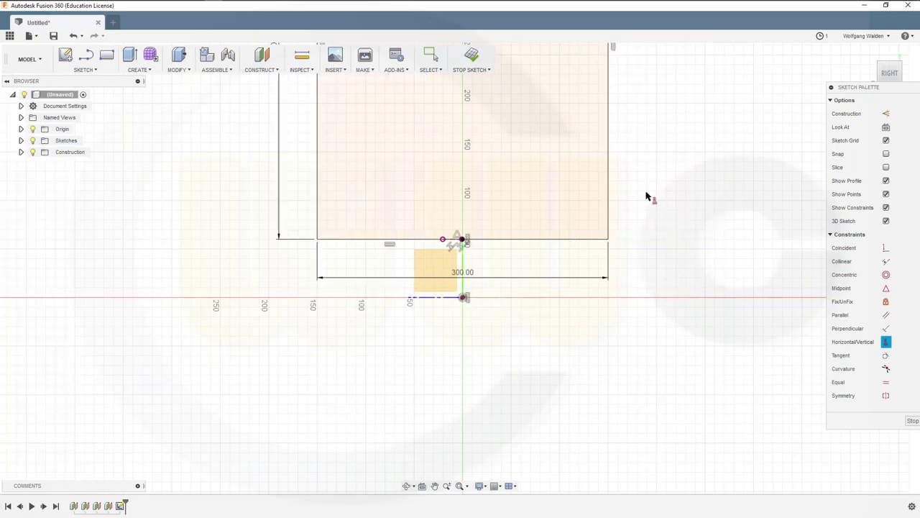
{"action": "mouse_move", "coordinate": [647, 194]}
{"action": "middle_mouse_down"}
{"action": "mouse_move", "coordinate": [608, 369]}
{"action": "mouse_move", "coordinate": [712, 510]}
{"action": "mouse_move", "coordinate": [703, 497]}
{"action": "middle_mouse_up"}
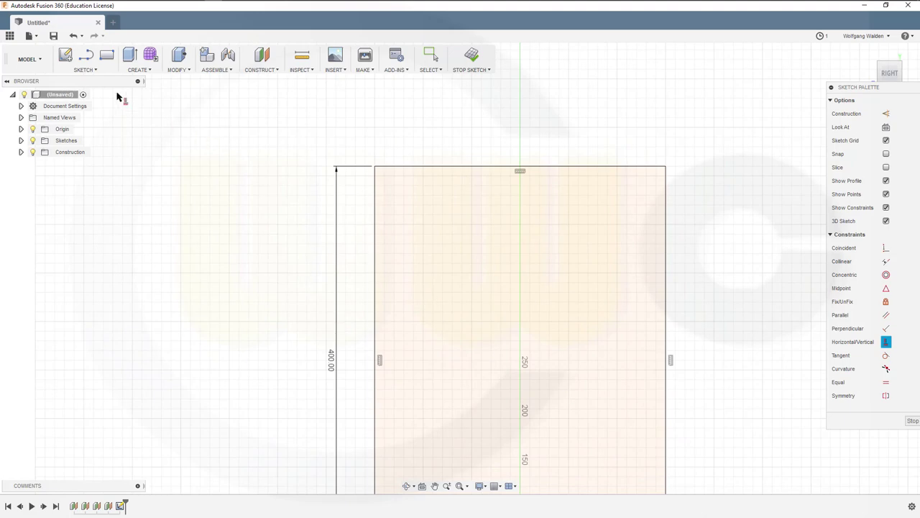
Draw a three-point arc from the rectangle's left edge to its right edge, apex on the top edge
{"action": "left_click", "coordinate": [84, 70]}
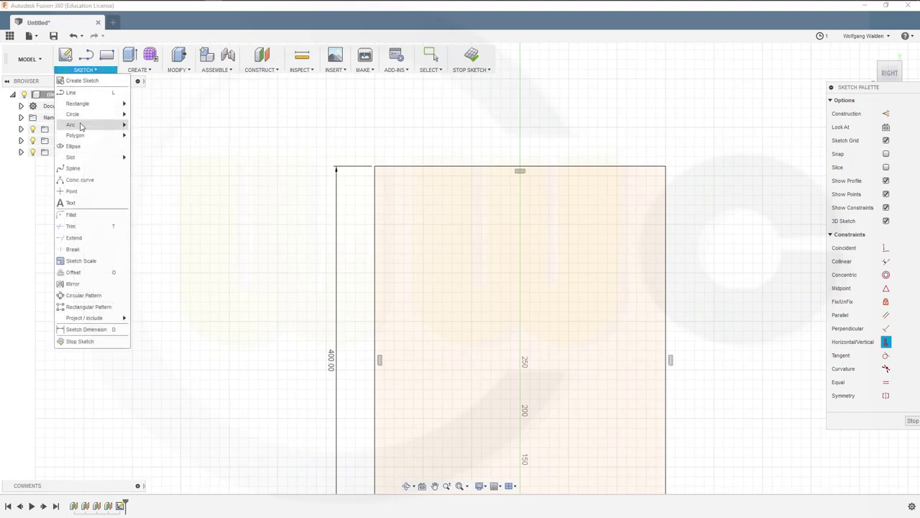
{"action": "mouse_move", "coordinate": [81, 126]}
{"action": "left_click", "coordinate": [151, 127]}
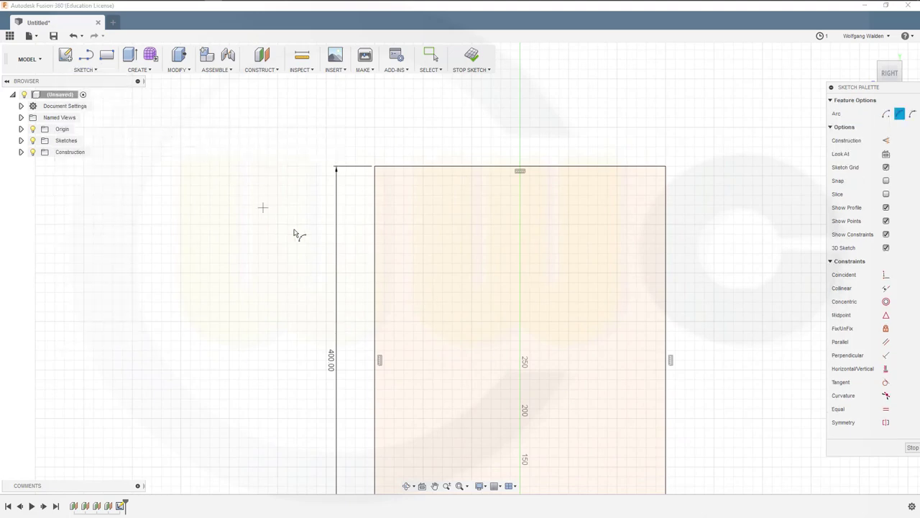
{"action": "left_click", "coordinate": [377, 238]}
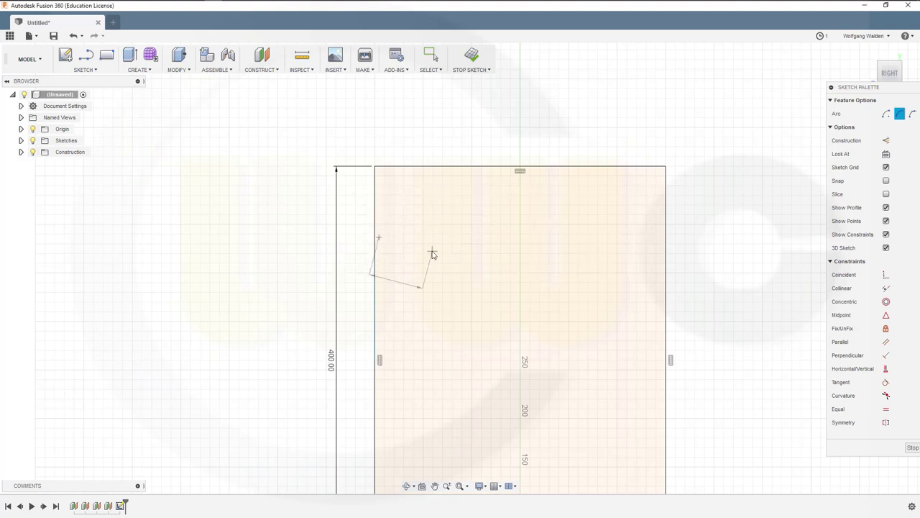
{"action": "key", "text": "Escape"}
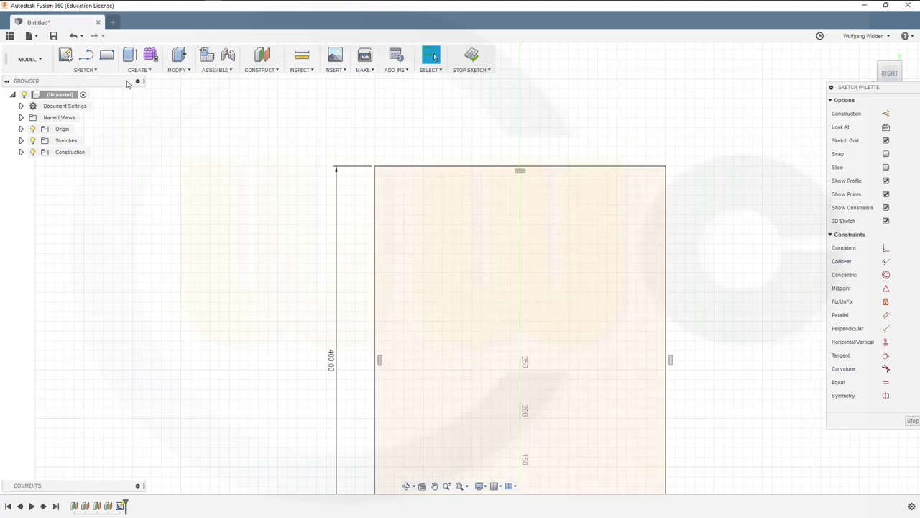
{"action": "left_click", "coordinate": [90, 69]}
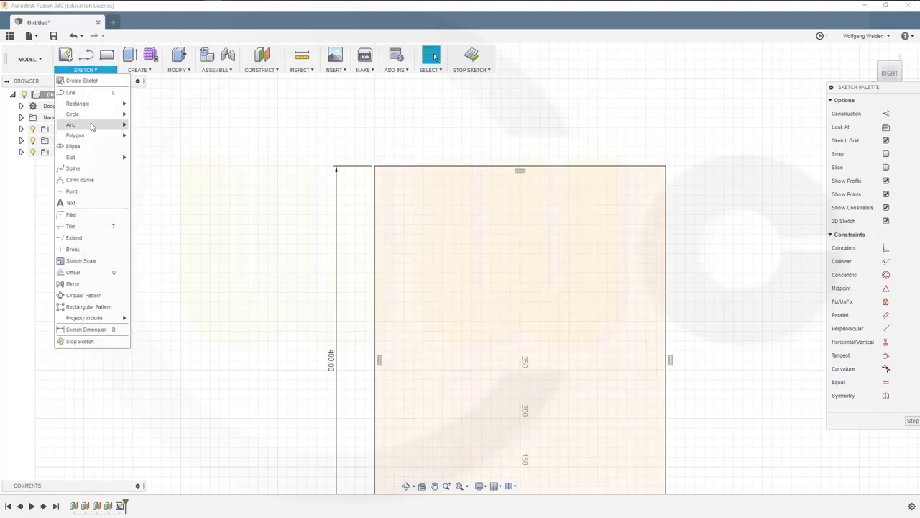
{"action": "mouse_move", "coordinate": [92, 127]}
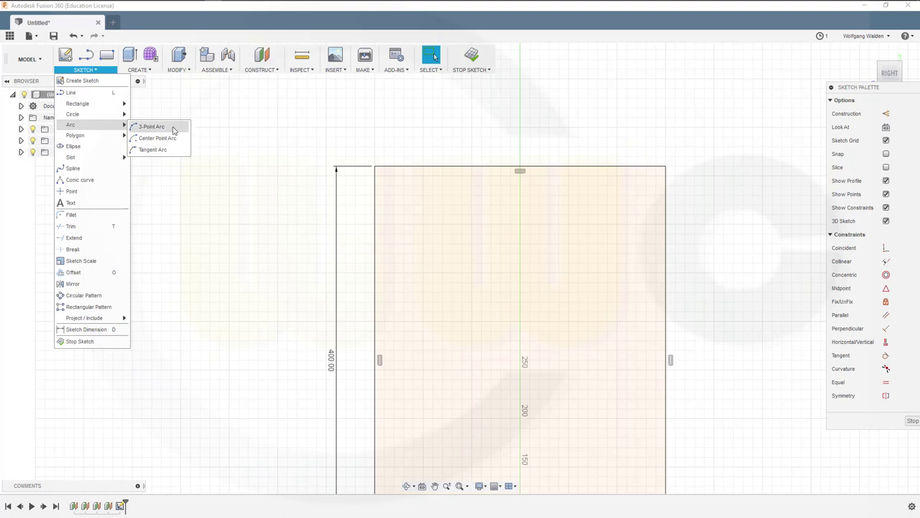
{"action": "left_click", "coordinate": [172, 128]}
{"action": "left_click", "coordinate": [375, 220]}
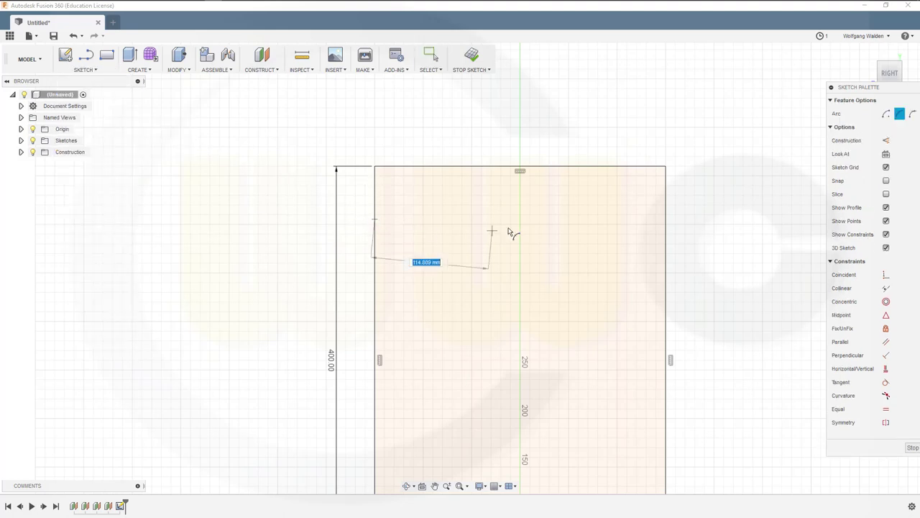
{"action": "left_click", "coordinate": [666, 222]}
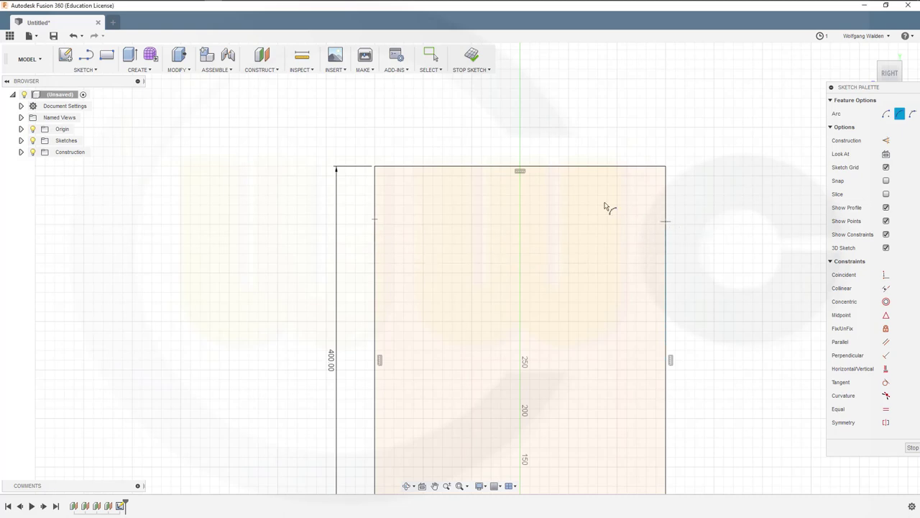
{"action": "left_click", "coordinate": [518, 168]}
{"action": "key", "text": "Escape"}
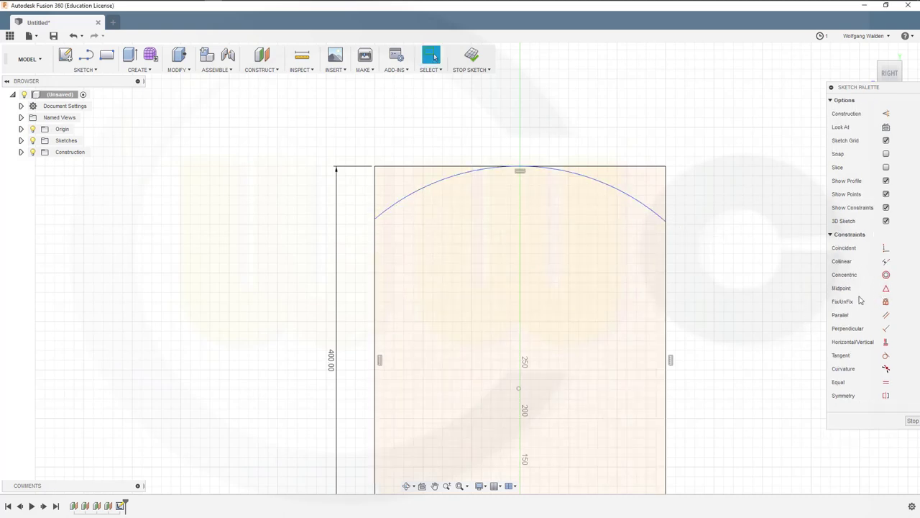
Level the arc's two endpoints and make the arc tangent to the rectangle's top line
{"action": "left_click", "coordinate": [886, 342]}
{"action": "left_click", "coordinate": [665, 222]}
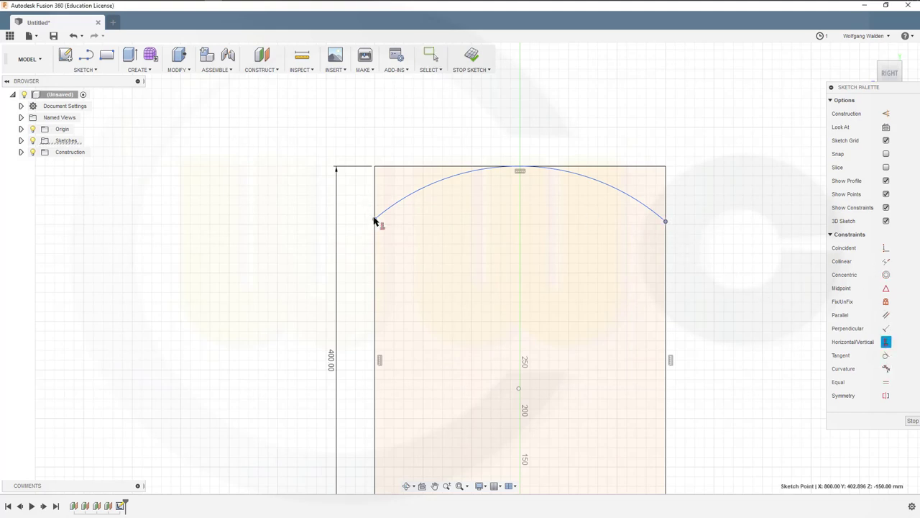
{"action": "left_click", "coordinate": [375, 220]}
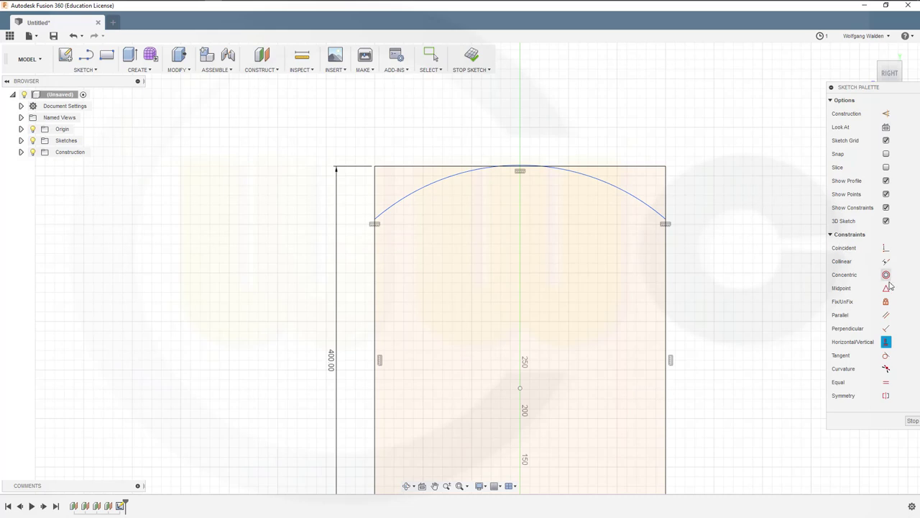
{"action": "left_click", "coordinate": [886, 355]}
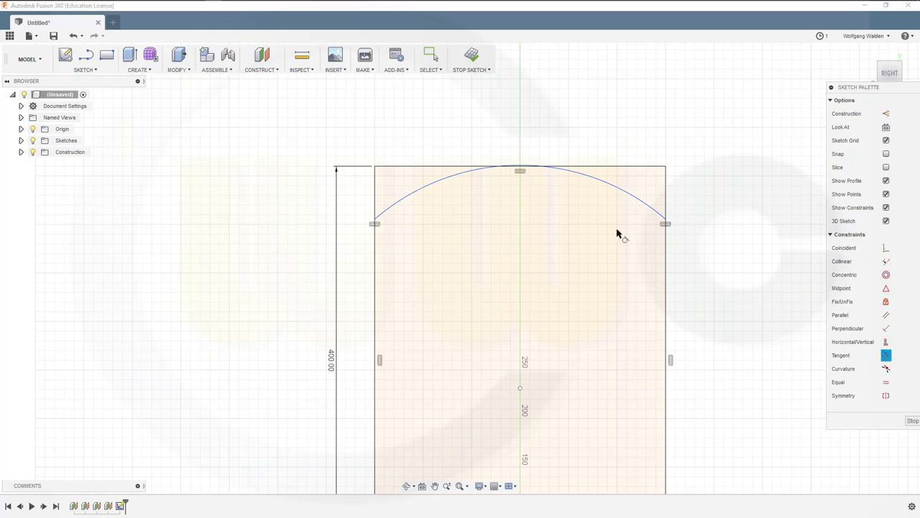
{"action": "left_click", "coordinate": [559, 172]}
{"action": "left_click", "coordinate": [575, 167]}
{"action": "key", "text": "Escape"}
Turn the top line into construction geometry and trim both corners above the arc
{"action": "left_click", "coordinate": [408, 169]}
{"action": "right_click", "coordinate": [408, 171]}
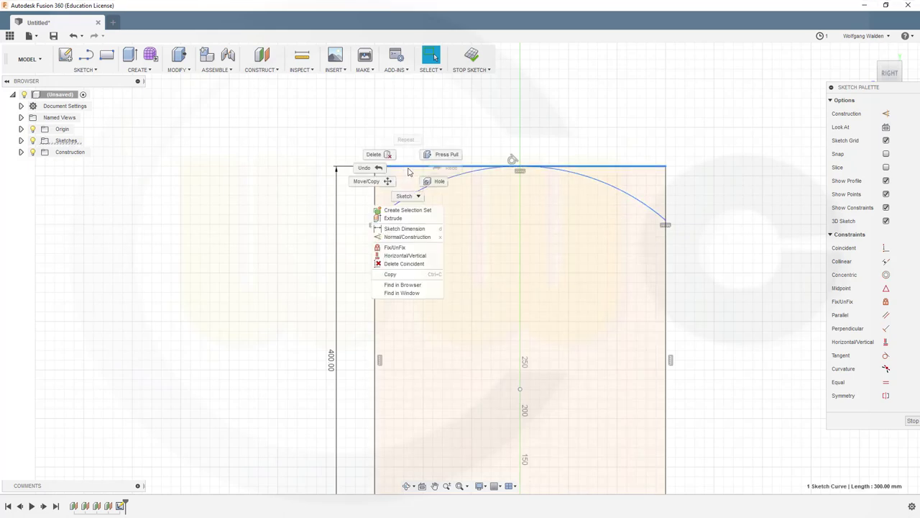
{"action": "left_click", "coordinate": [408, 237]}
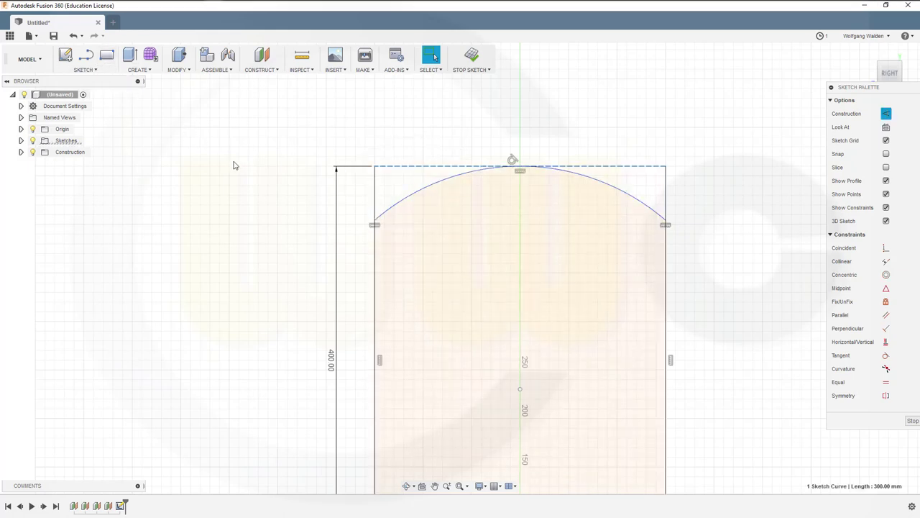
{"action": "key", "text": "t"}
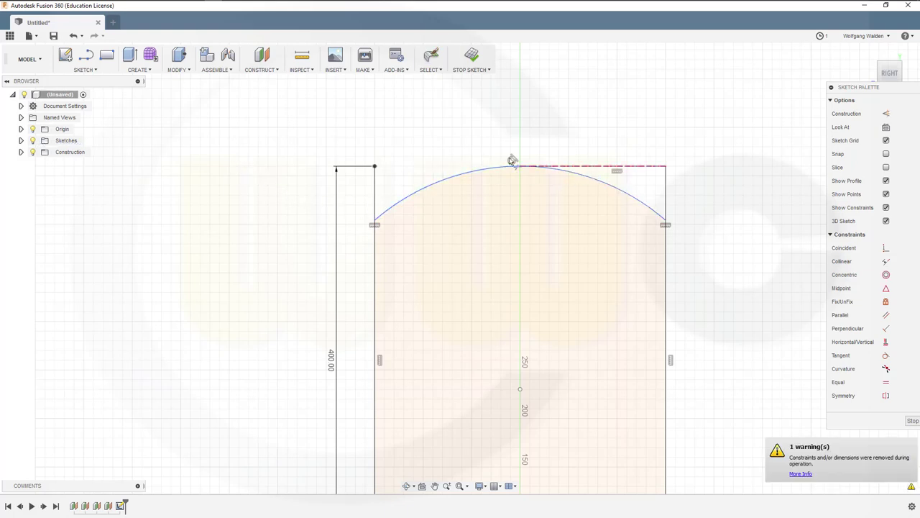
{"action": "left_click", "coordinate": [375, 195]}
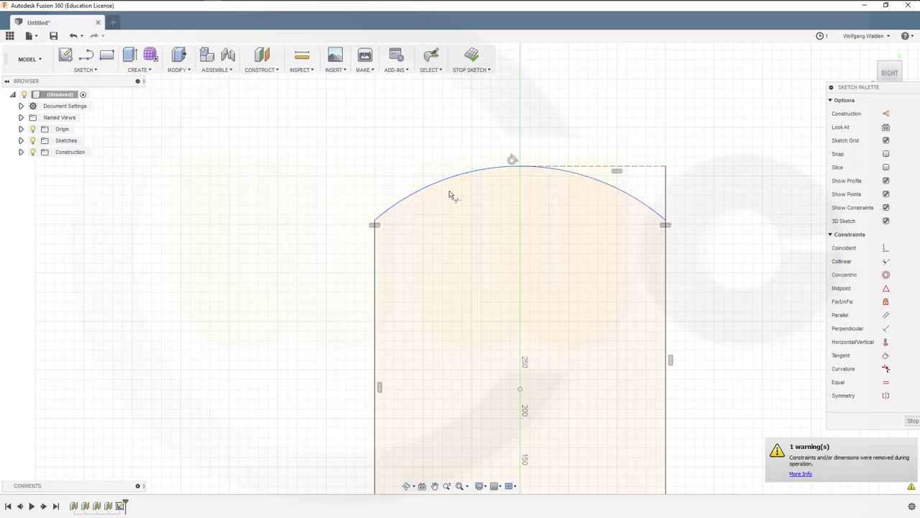
{"action": "left_click", "coordinate": [667, 199]}
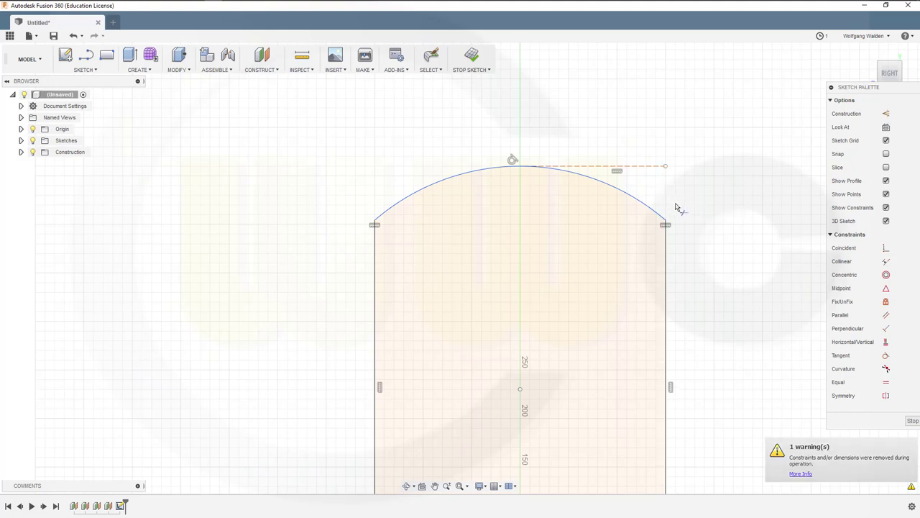
{"action": "key", "text": "Escape"}
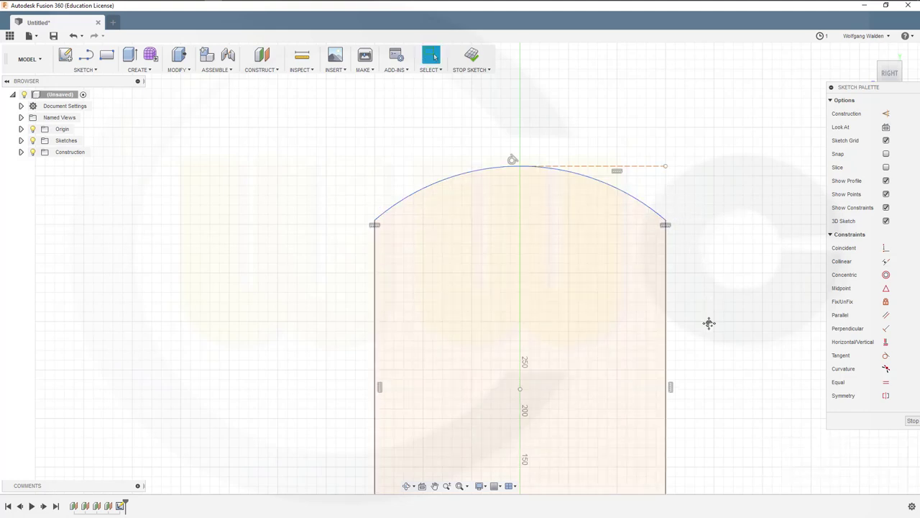
Add a 400 mm vertical dimension between the top construction line and the bottom edge
{"action": "mouse_move", "coordinate": [709, 323]}
{"action": "middle_mouse_down"}
{"action": "mouse_move", "coordinate": [719, 269]}
{"action": "mouse_move", "coordinate": [697, 240]}
{"action": "middle_mouse_up"}
{"action": "scroll", "coordinate": [723, 267], "scroll_direction": "up", "scroll_amount": 1}
{"action": "scroll", "coordinate": [726, 267], "scroll_direction": "down", "scroll_amount": 2}
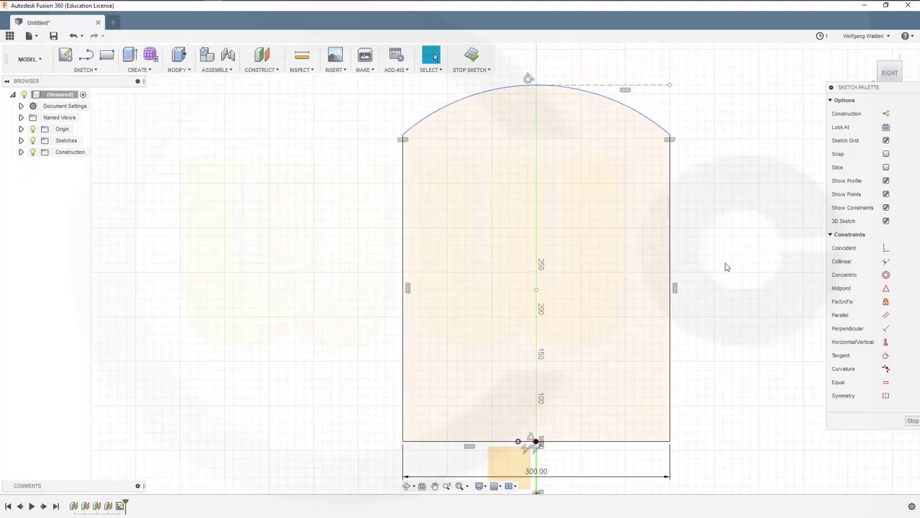
{"action": "key", "text": "d"}
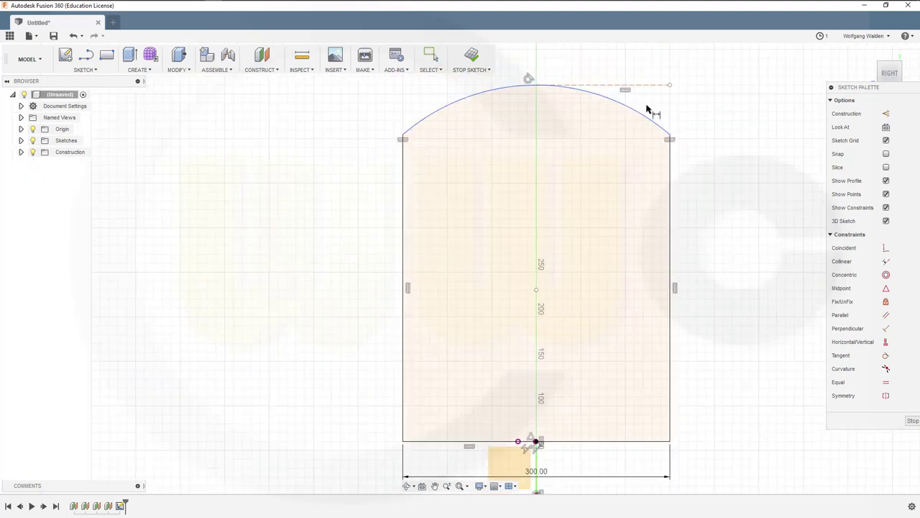
{"action": "left_click", "coordinate": [651, 87]}
{"action": "left_click", "coordinate": [643, 441]}
{"action": "left_click", "coordinate": [716, 354]}
{"action": "key", "text": "Return"}
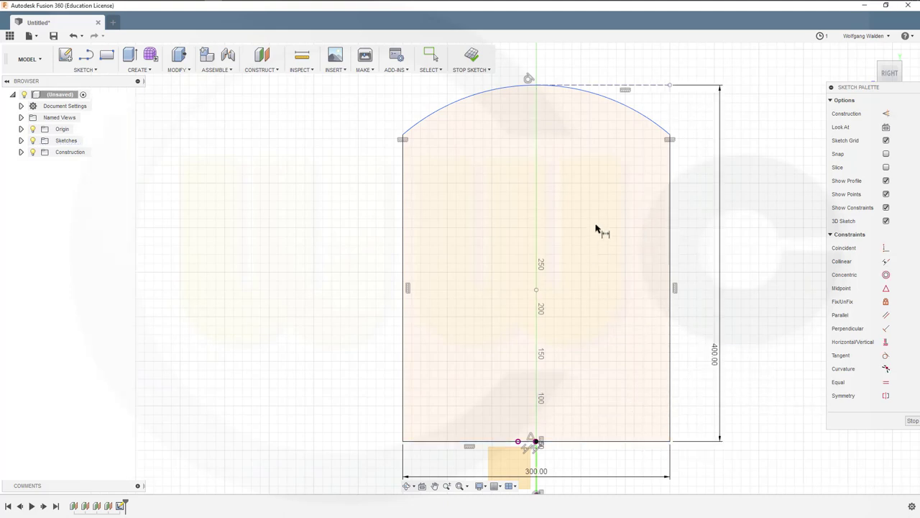
{"action": "key", "text": "Escape"}
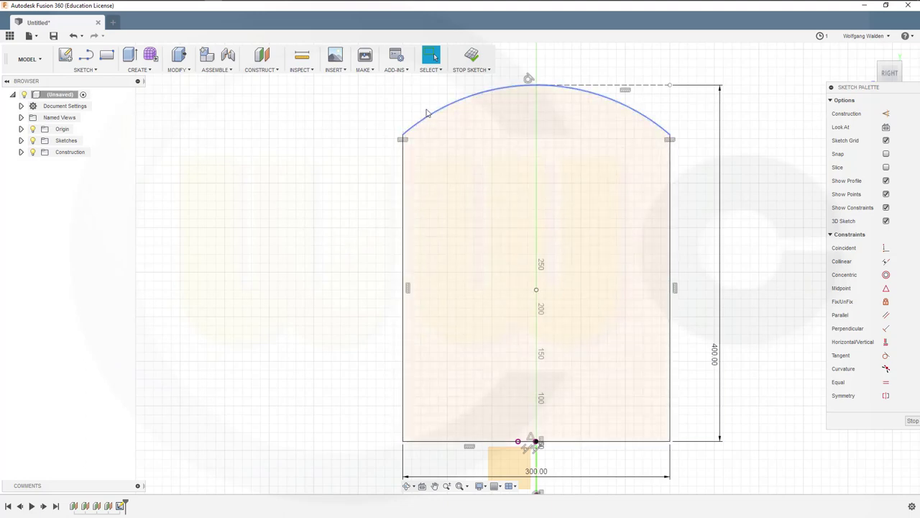
Finish the arc profile sketch and start a new sketch on the XY origin plane
{"action": "left_click", "coordinate": [912, 421]}
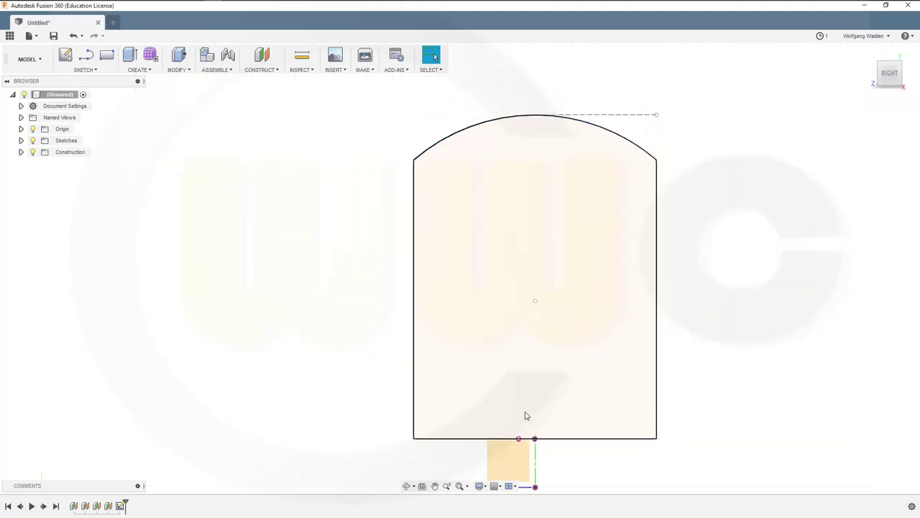
{"action": "scroll", "coordinate": [564, 411], "scroll_direction": "down", "scroll_amount": 2}
{"action": "mouse_move", "coordinate": [659, 376]}
{"action": "middle_mouse_down"}
{"action": "mouse_move", "coordinate": [630, 384]}
{"action": "mouse_move", "coordinate": [682, 331]}
{"action": "mouse_move", "coordinate": [602, 351]}
{"action": "mouse_move", "coordinate": [697, 370]}
{"action": "mouse_move", "coordinate": [693, 402]}
{"action": "middle_mouse_up"}
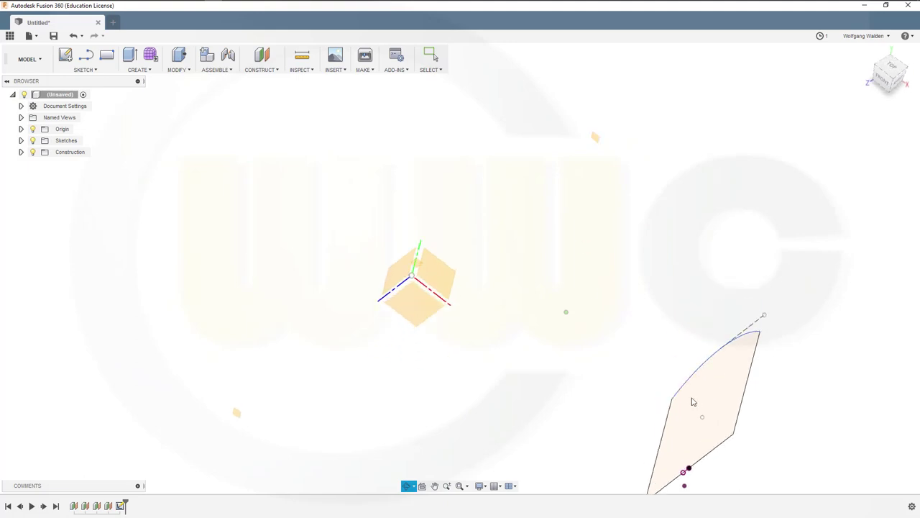
{"action": "left_click", "coordinate": [66, 56]}
{"action": "left_click", "coordinate": [402, 310]}
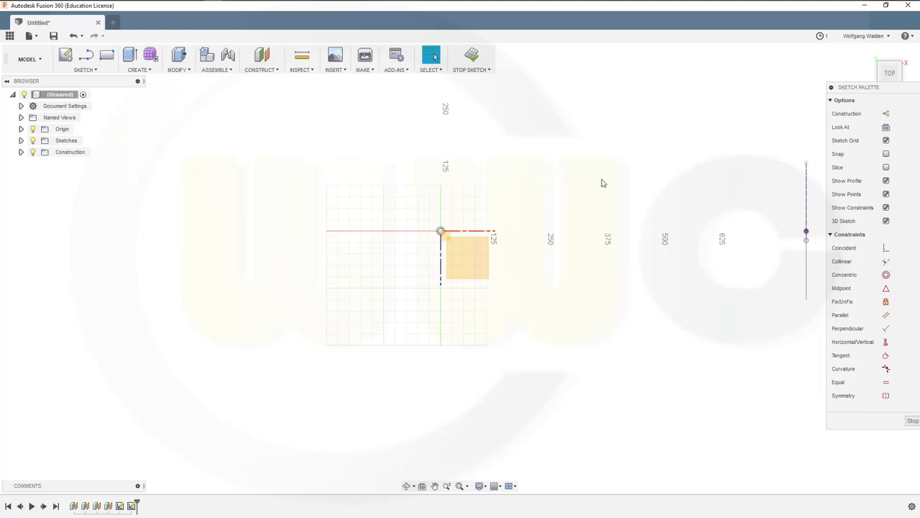
Draw a closed four-line trapezoid with a short left edge and long right edge
{"action": "left_click", "coordinate": [85, 55]}
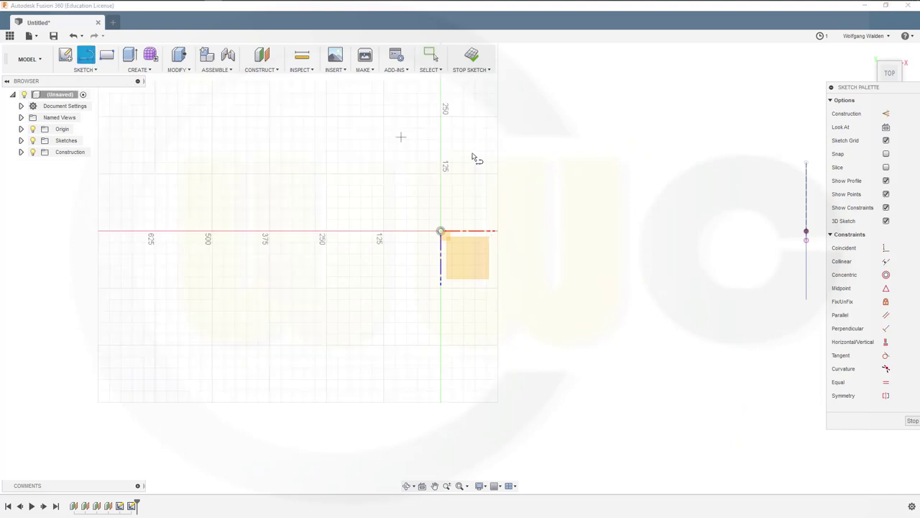
{"action": "left_click", "coordinate": [476, 210]}
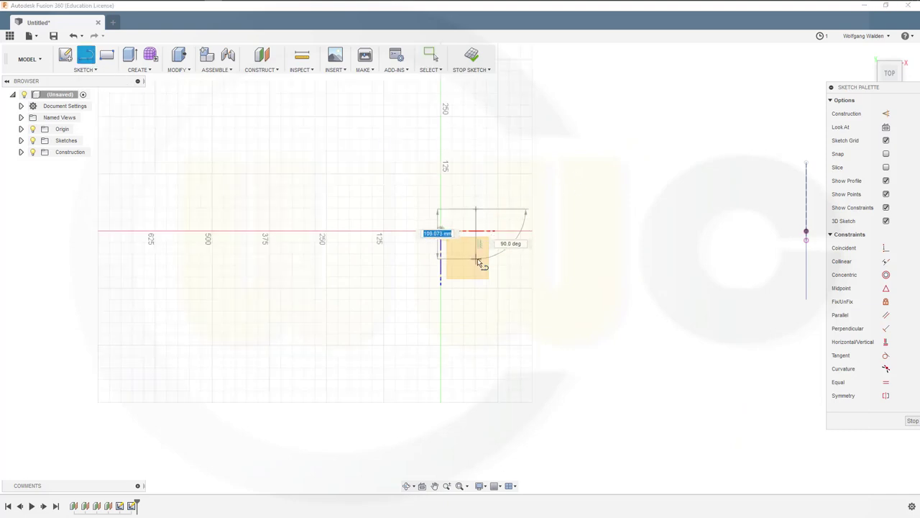
{"action": "left_click", "coordinate": [476, 260]}
{"action": "left_click", "coordinate": [609, 305]}
{"action": "left_click", "coordinate": [609, 179]}
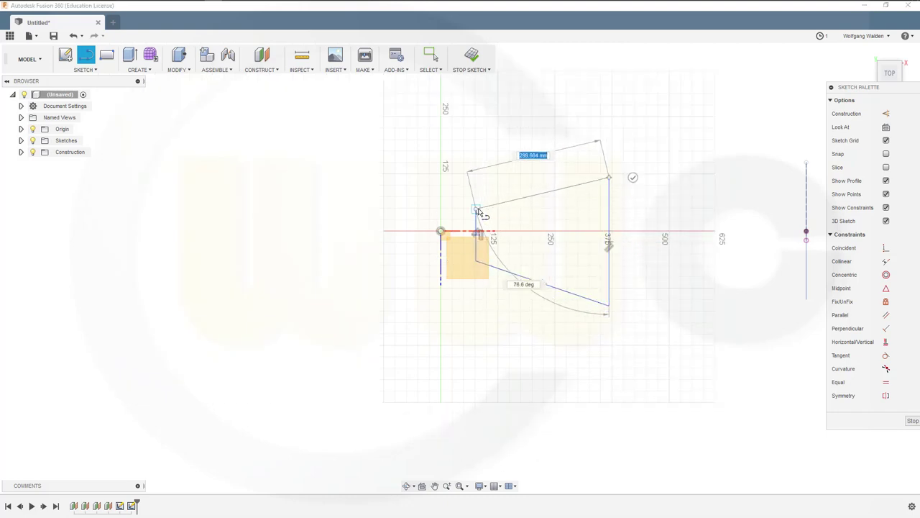
{"action": "left_click", "coordinate": [477, 210]}
{"action": "key", "text": "Escape"}
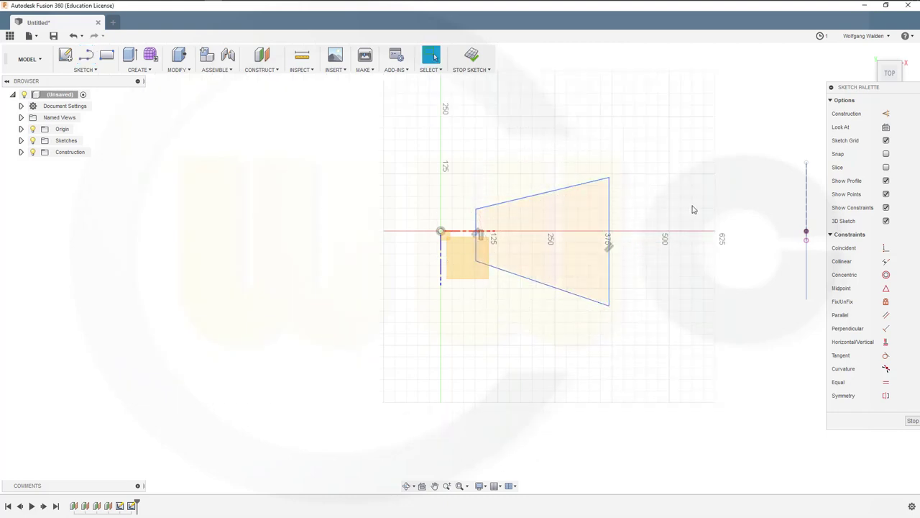
{"action": "key", "text": "d"}
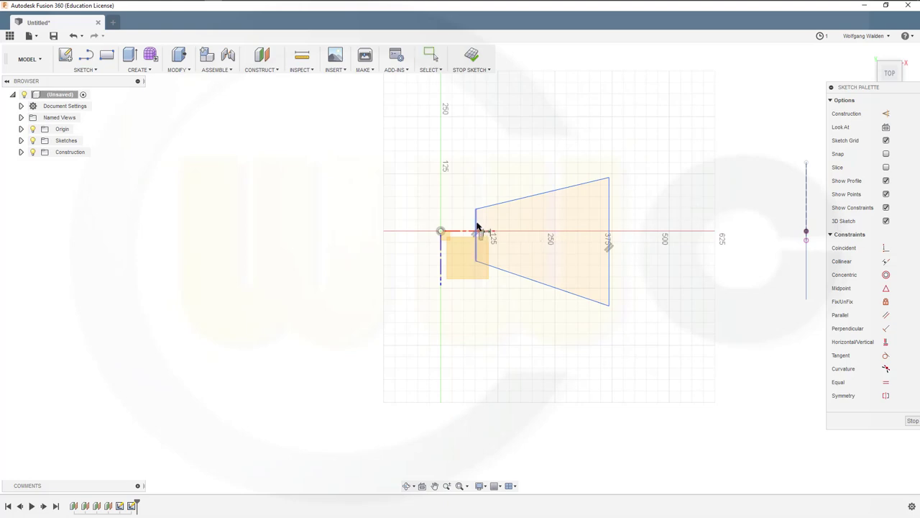
{"action": "key", "text": "Escape"}
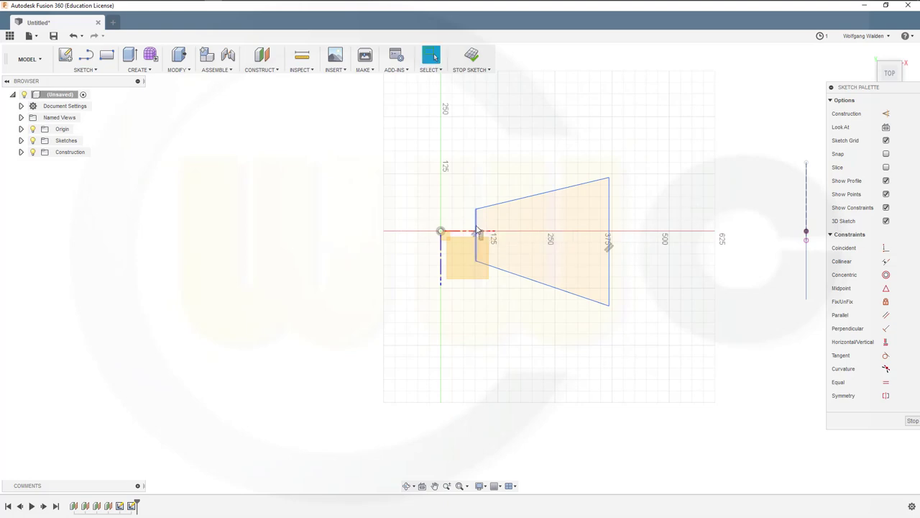
Dimension the left edge 120 mm, the right edge 250 mm, and their spacing 300 mm
{"action": "key", "text": "d"}
{"action": "left_click", "coordinate": [474, 216]}
{"action": "left_click", "coordinate": [353, 235]}
{"action": "type", "text": "120"}
{"action": "key", "text": "Return"}
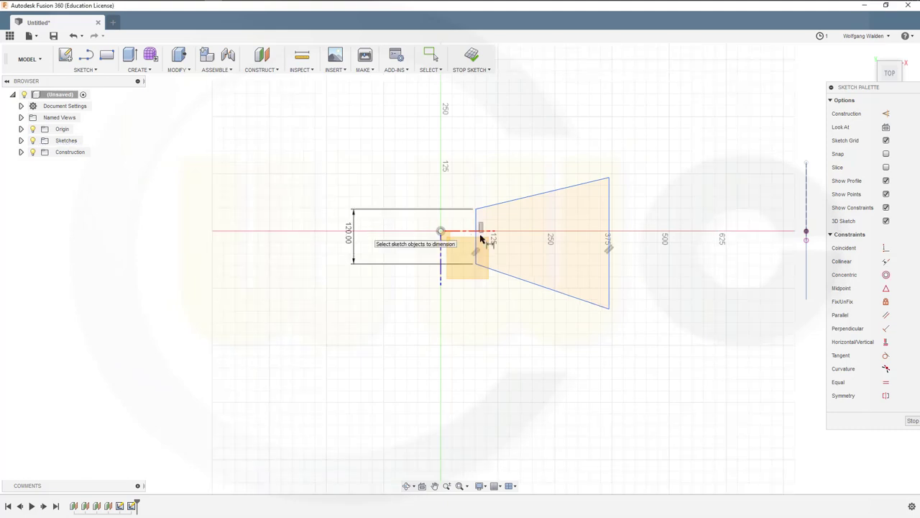
{"action": "left_click", "coordinate": [610, 280]}
{"action": "left_click", "coordinate": [674, 273]}
{"action": "type", "text": "250"}
{"action": "key", "text": "Return"}
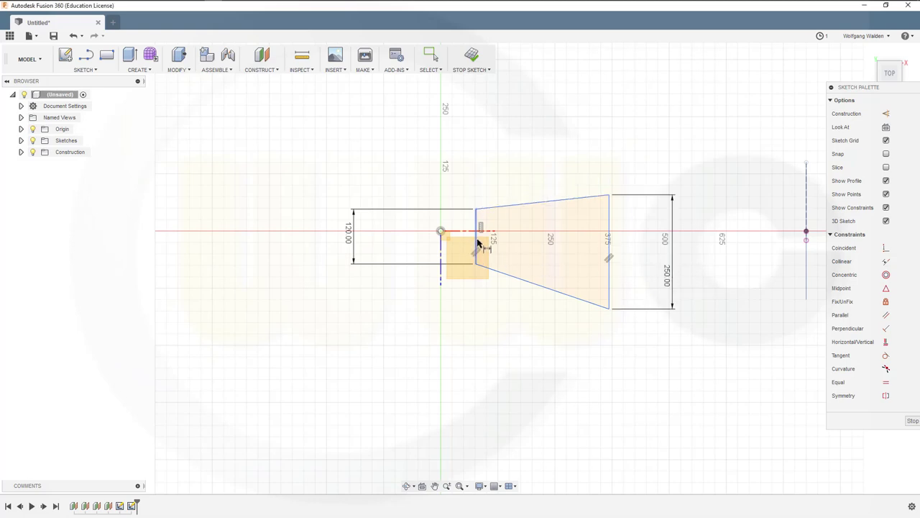
{"action": "left_click", "coordinate": [475, 245]}
{"action": "left_click", "coordinate": [610, 280]}
{"action": "left_click", "coordinate": [556, 150]}
{"action": "type", "text": "300"}
{"action": "key", "text": "Return"}
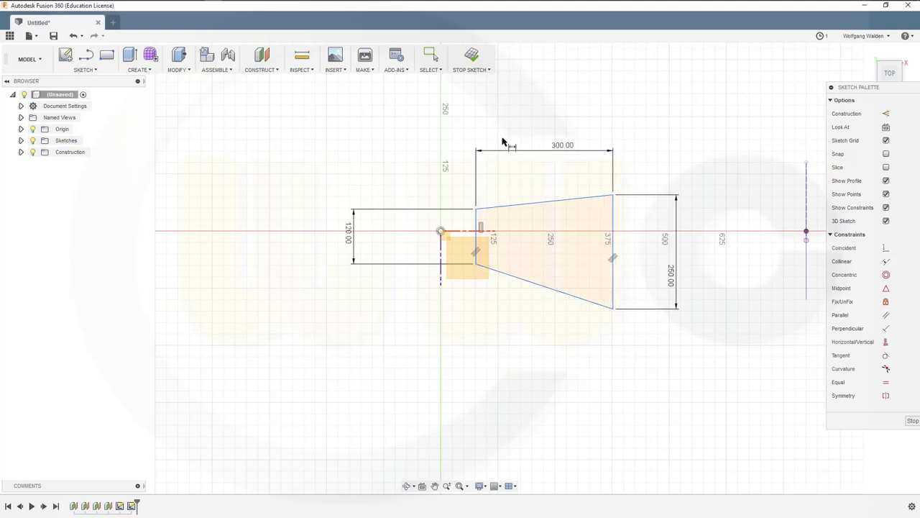
{"action": "key", "text": "Escape"}
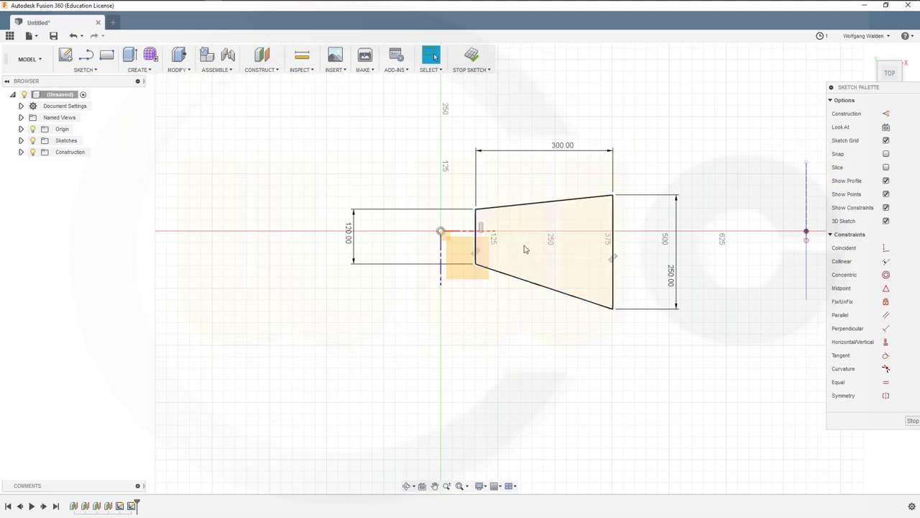
Make the two slanted trapezoid edges symmetric about the red X axis
{"action": "key", "text": "p"}
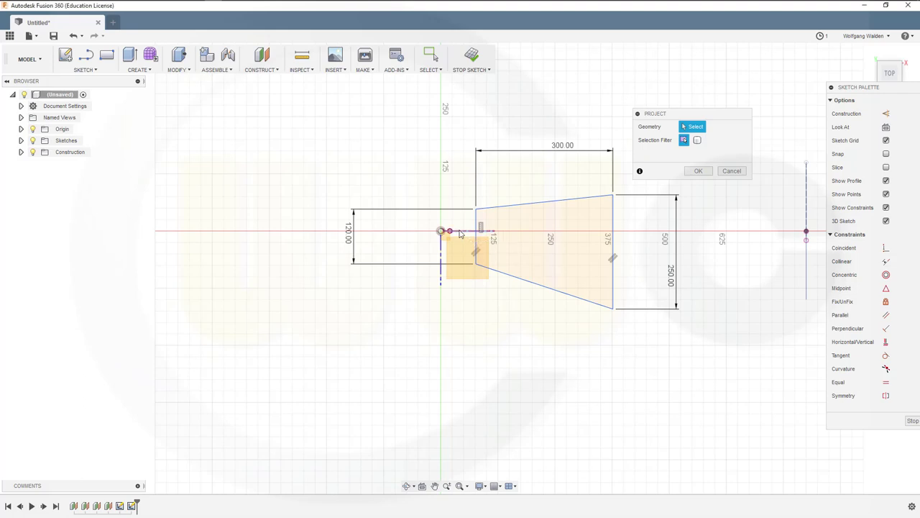
{"action": "left_click", "coordinate": [696, 171]}
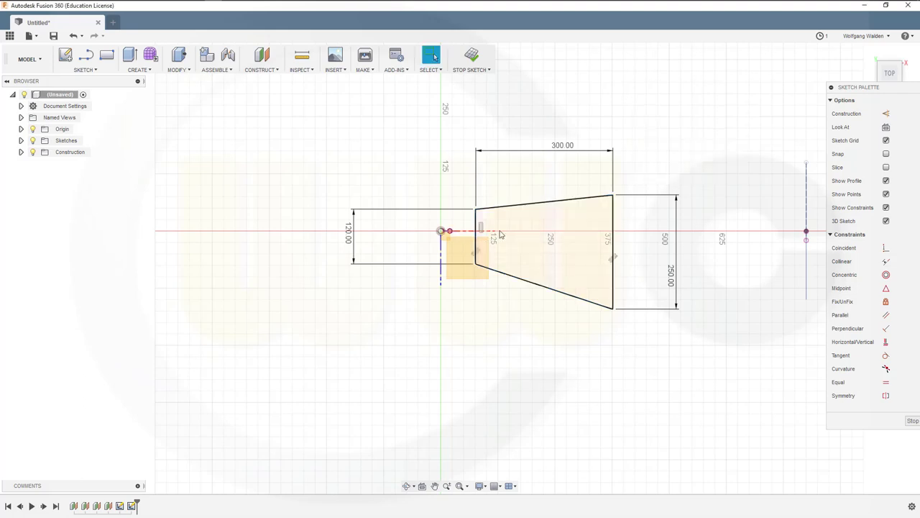
{"action": "right_click", "coordinate": [465, 235]}
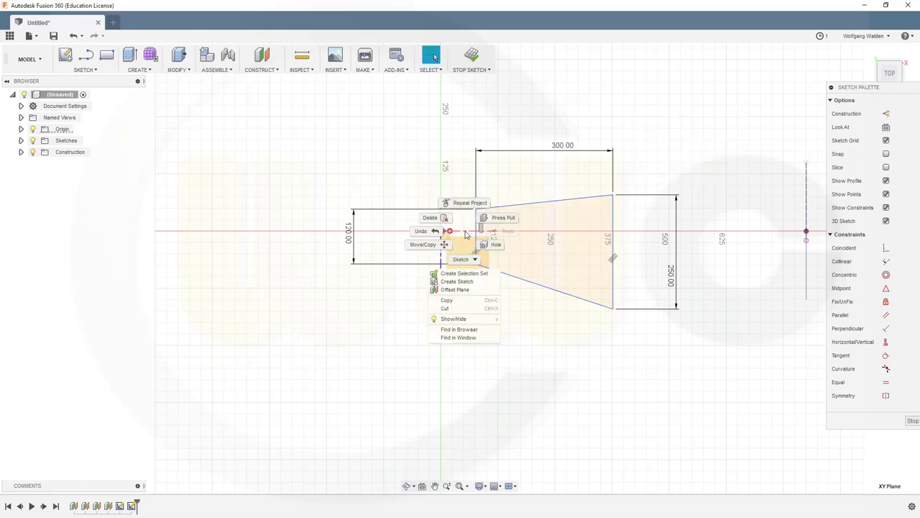
{"action": "key", "text": "Escape"}
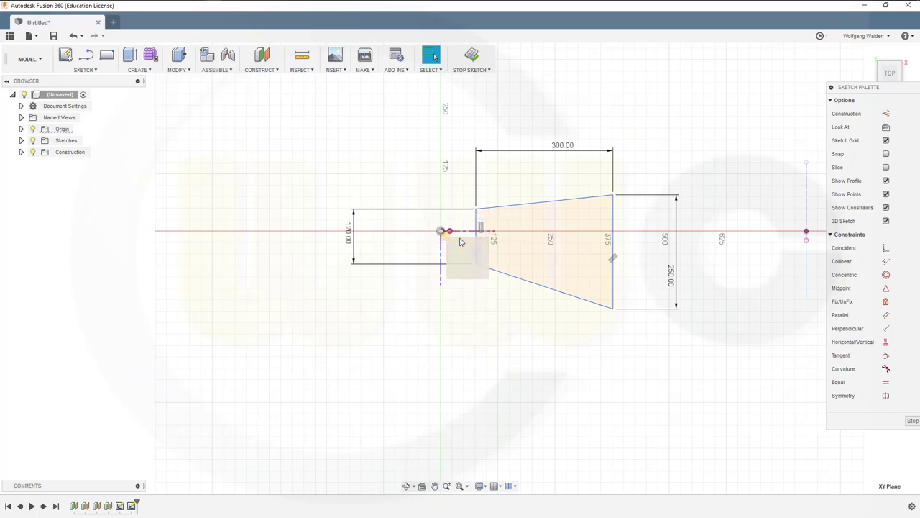
{"action": "scroll", "coordinate": [463, 244], "scroll_direction": "up", "scroll_amount": 6}
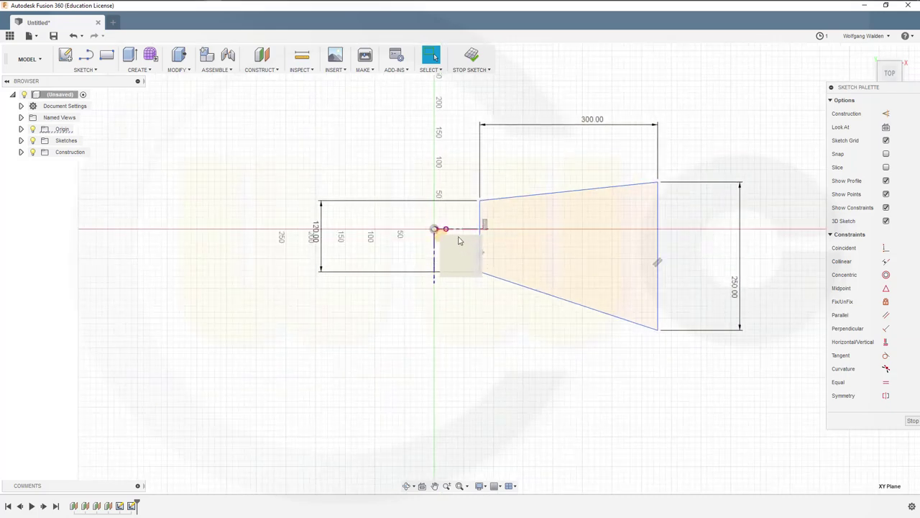
{"action": "scroll", "coordinate": [457, 237], "scroll_direction": "up", "scroll_amount": 1}
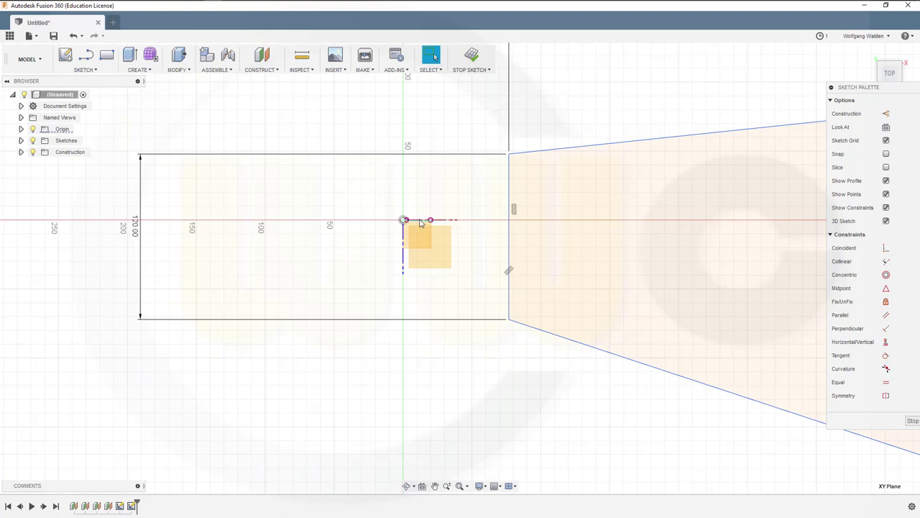
{"action": "right_click", "coordinate": [421, 223]}
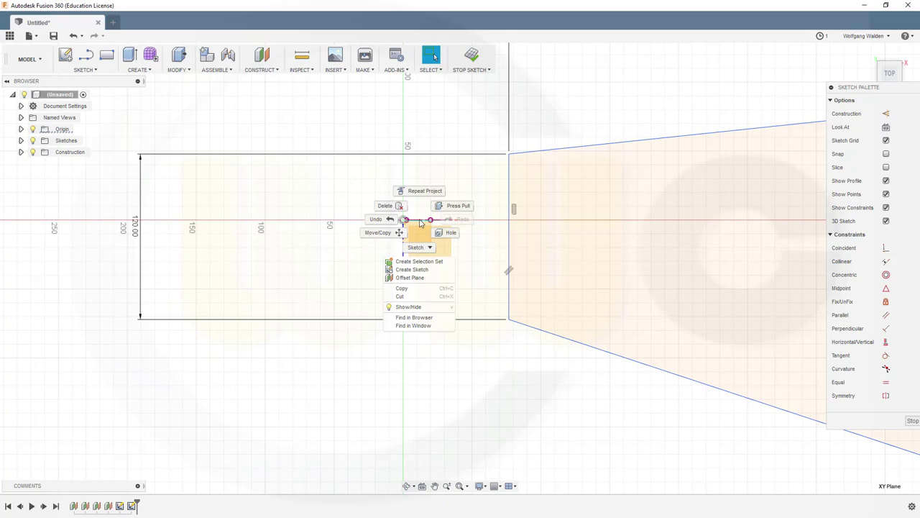
{"action": "key", "text": "Escape"}
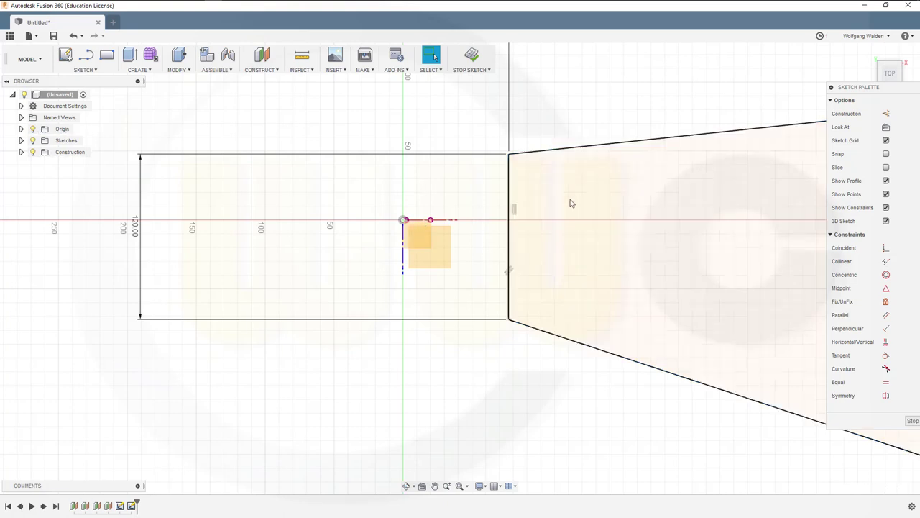
{"action": "left_click", "coordinate": [886, 395]}
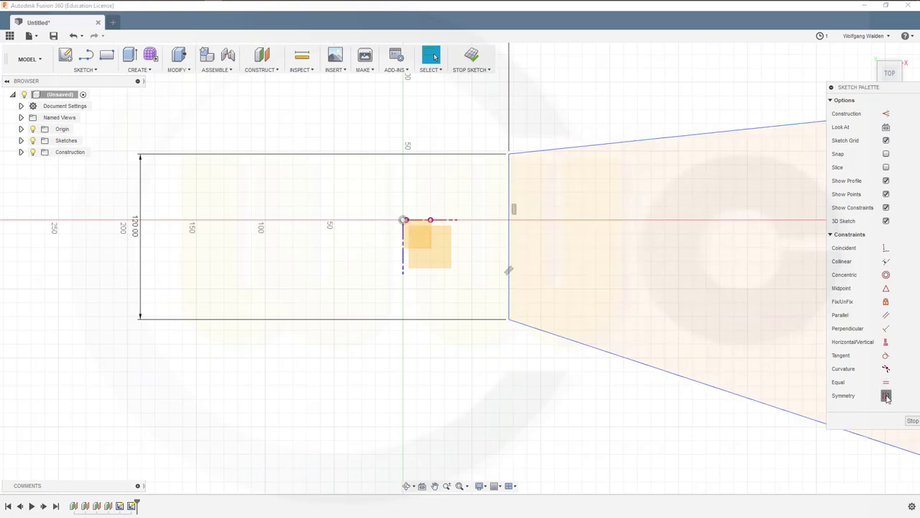
{"action": "left_click", "coordinate": [601, 349]}
{"action": "left_click", "coordinate": [578, 150]}
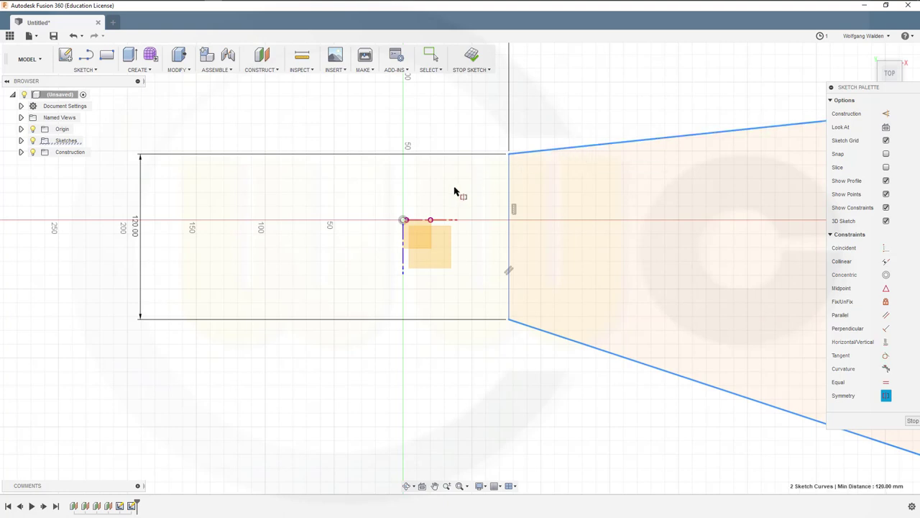
{"action": "left_click", "coordinate": [425, 220]}
Place the trapezoid's short left edge on the origin with a coincident constraint
{"action": "scroll", "coordinate": [660, 208], "scroll_direction": "down", "scroll_amount": 2}
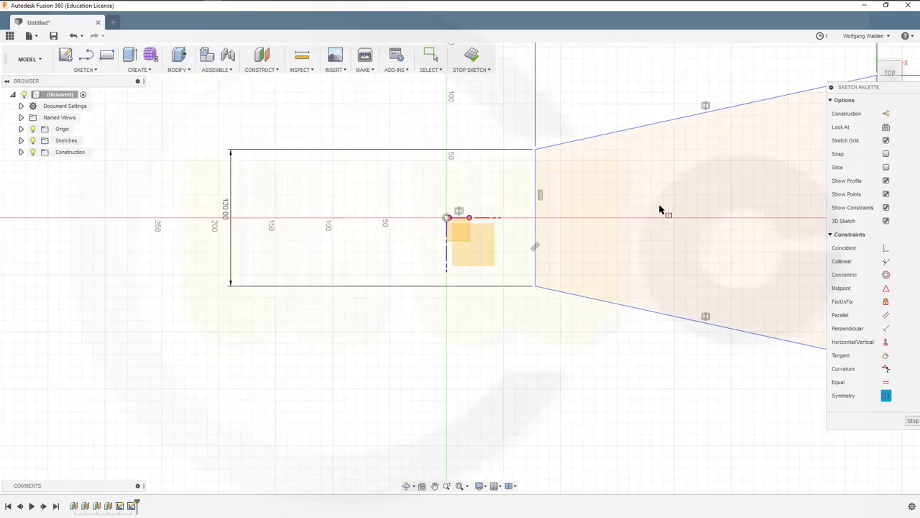
{"action": "scroll", "coordinate": [697, 207], "scroll_direction": "down", "scroll_amount": 2}
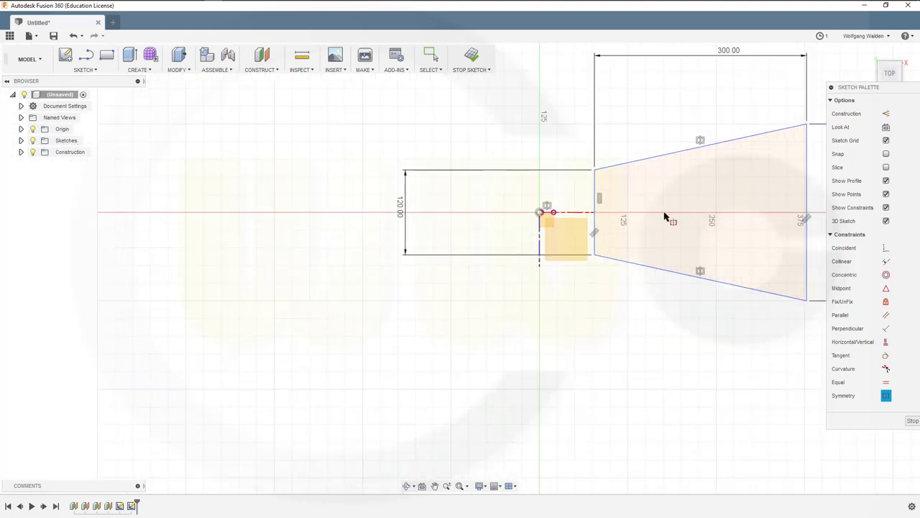
{"action": "left_click", "coordinate": [886, 248]}
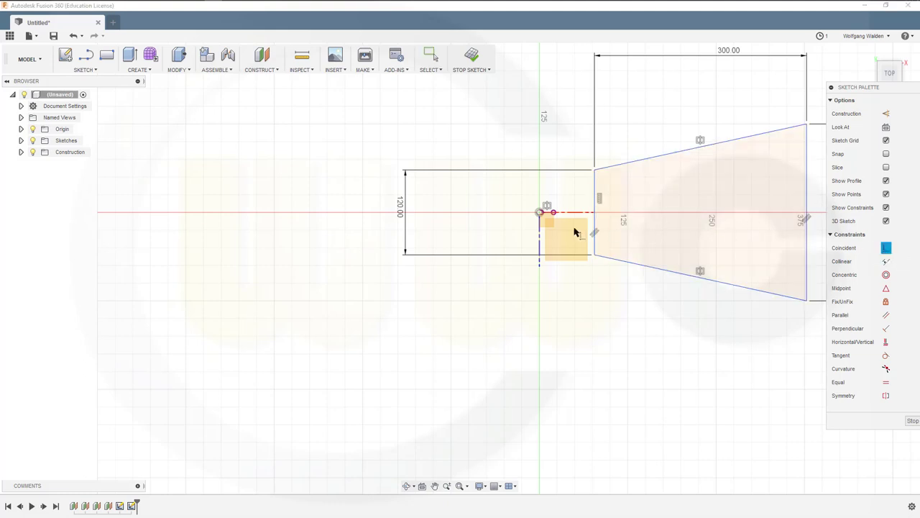
{"action": "left_click", "coordinate": [541, 213]}
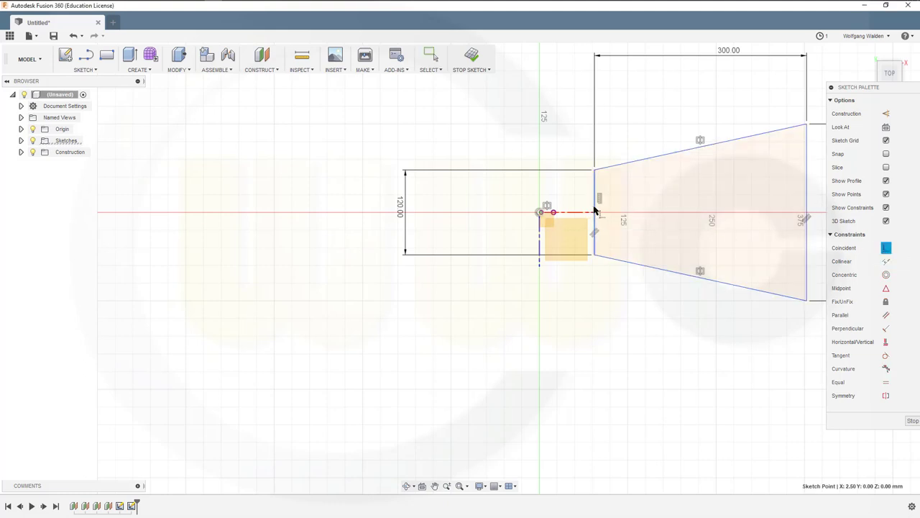
{"action": "left_click", "coordinate": [594, 211]}
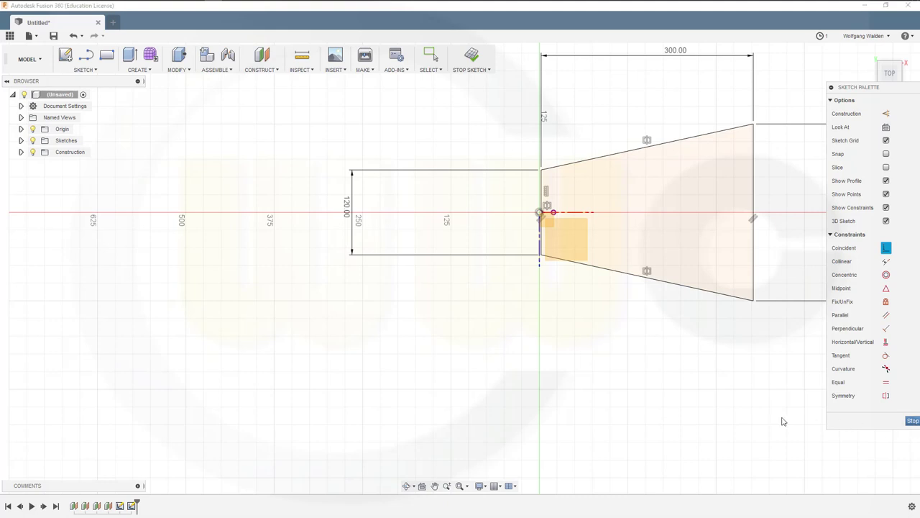
Round the corner between the 120 mm vertical edge and the upper sloped edge with a 40 mm fillet
{"action": "left_click", "coordinate": [95, 72]}
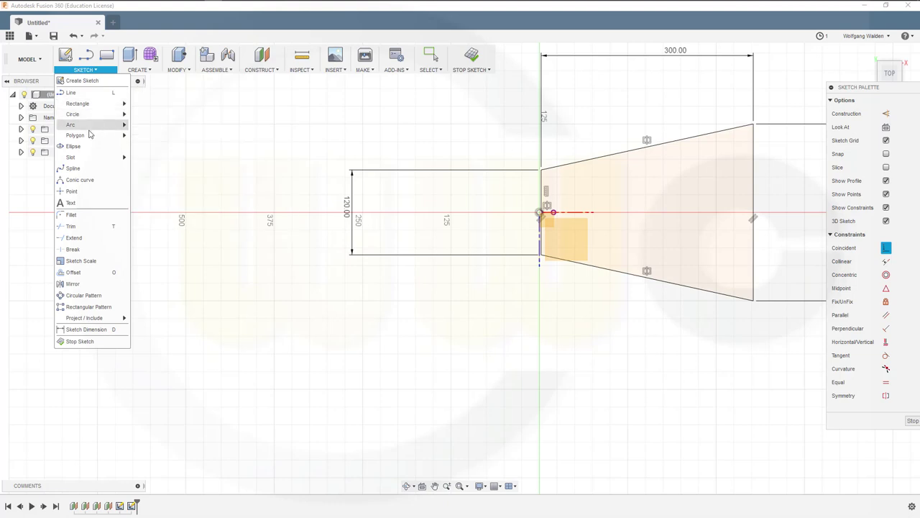
{"action": "left_click", "coordinate": [86, 225]}
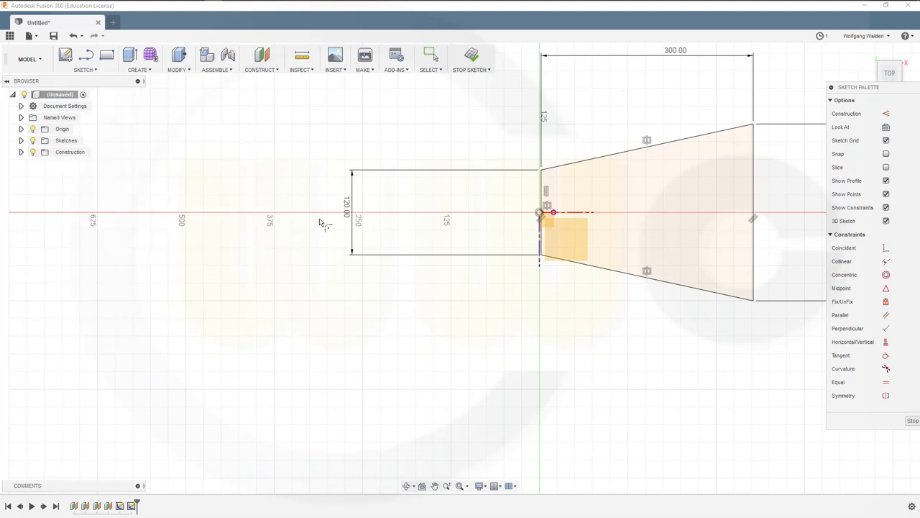
{"action": "left_click", "coordinate": [540, 191]}
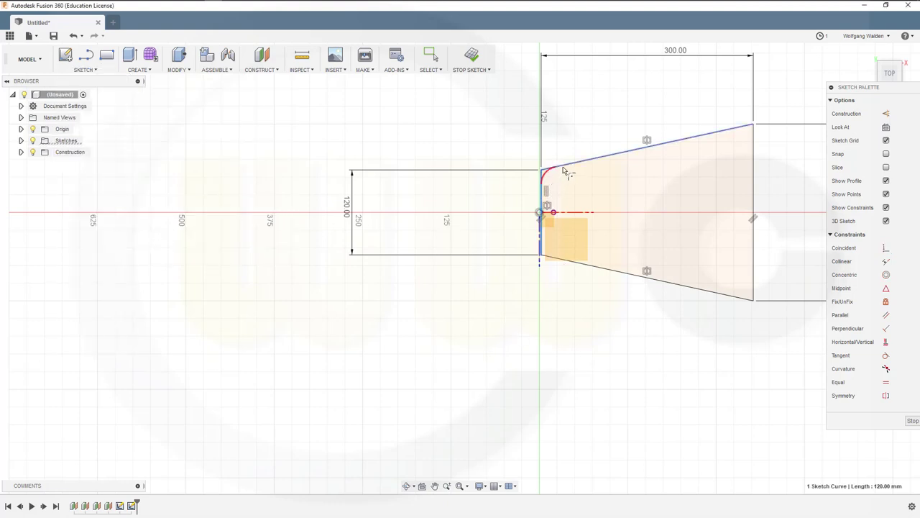
{"action": "left_click", "coordinate": [564, 171]}
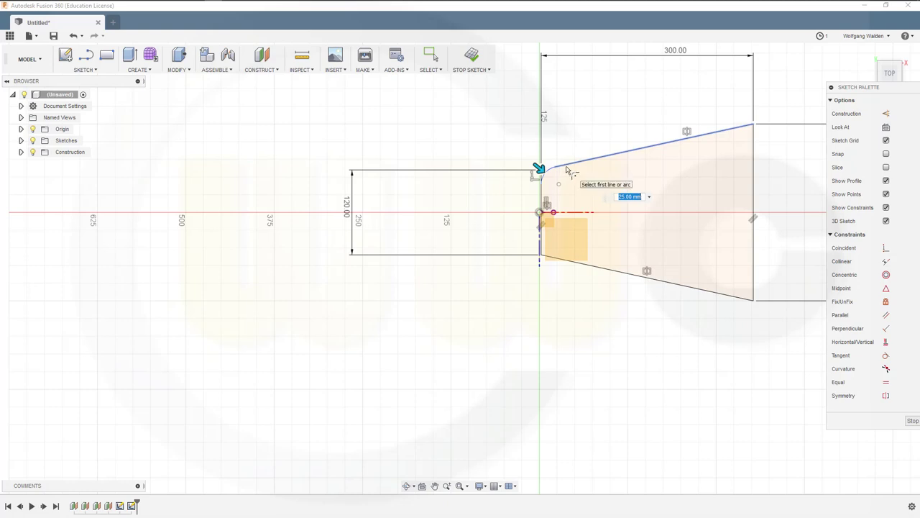
{"action": "type", "text": "40"}
{"action": "key", "text": "Return"}
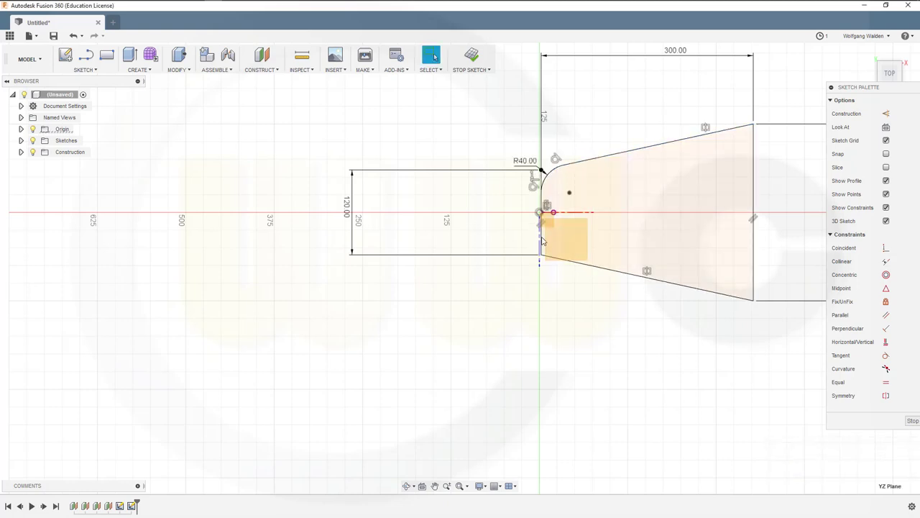
Fillet the lower-left, lower-right and upper-right corners at 25 mm and finish the sketch
{"action": "right_click", "coordinate": [378, 138]}
{"action": "left_click", "coordinate": [382, 108]}
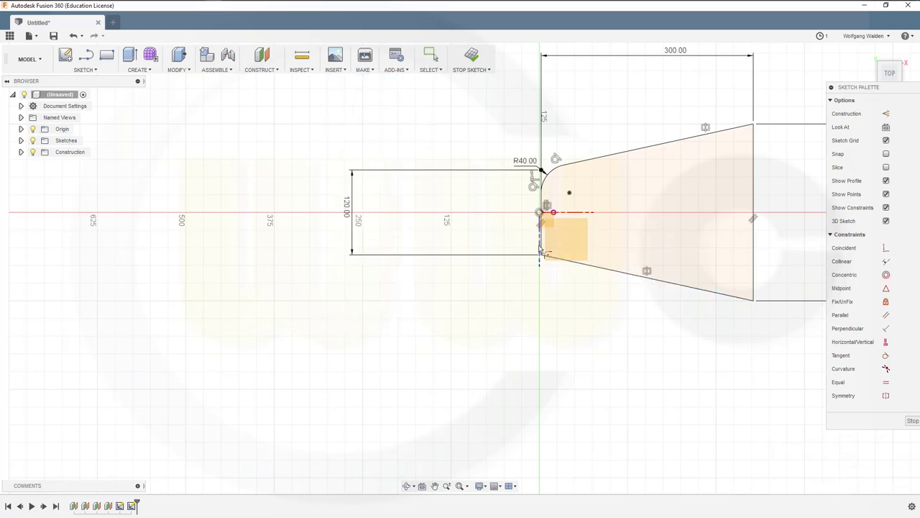
{"action": "left_click", "coordinate": [542, 244]}
{"action": "left_click", "coordinate": [568, 259]}
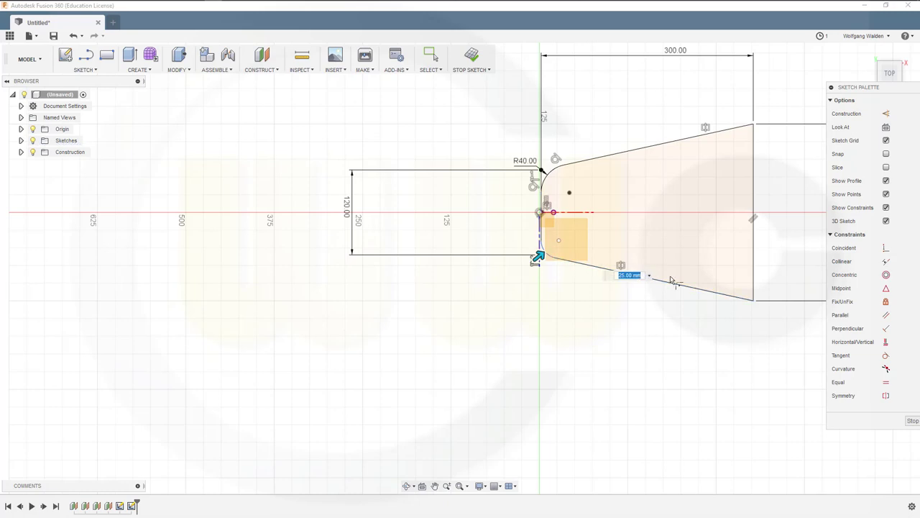
{"action": "left_click", "coordinate": [735, 296]}
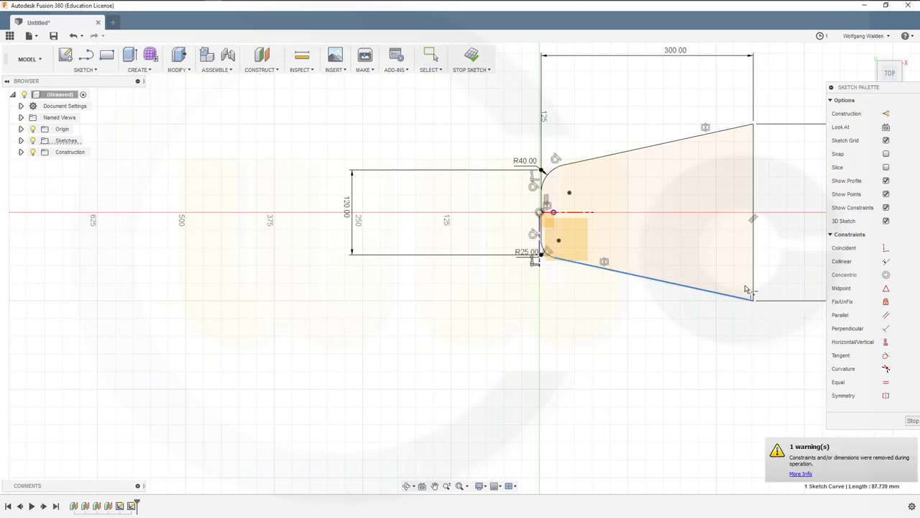
{"action": "left_click", "coordinate": [753, 277]}
{"action": "left_click", "coordinate": [752, 292]}
{"action": "left_click", "coordinate": [738, 131]}
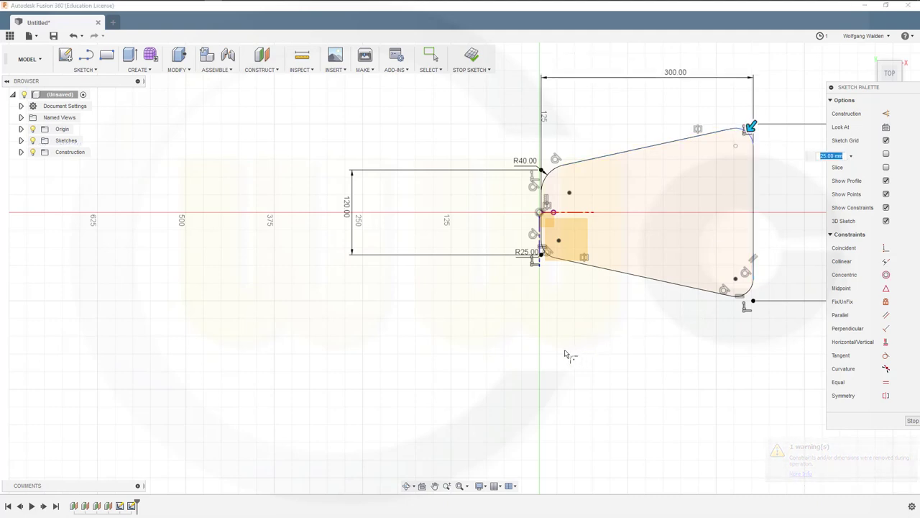
{"action": "left_click", "coordinate": [914, 422]}
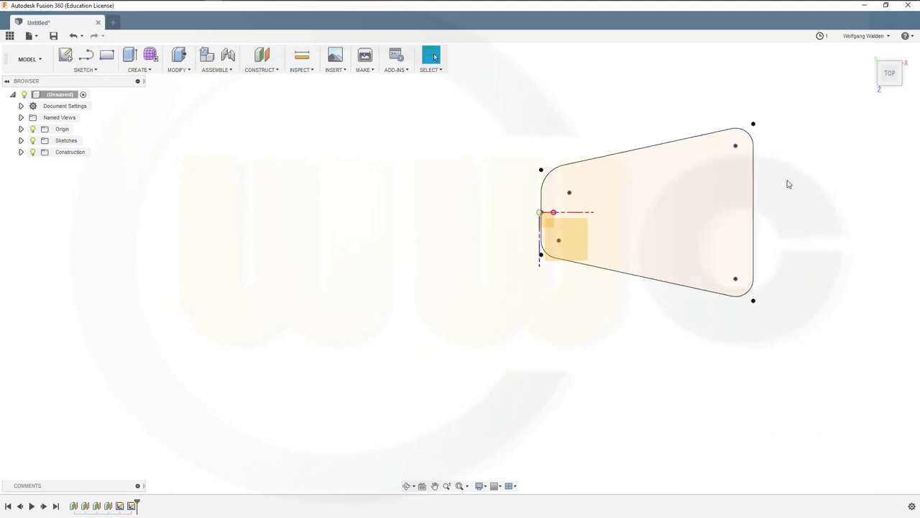
Open Sketch2 for editing and remove the stray 120 mm lines
{"action": "left_click", "coordinate": [21, 140]}
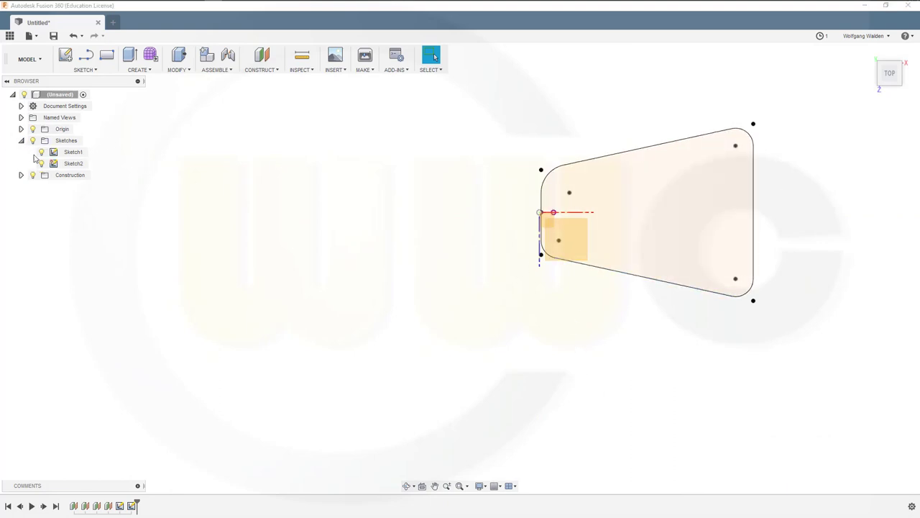
{"action": "double_click", "coordinate": [73, 163]}
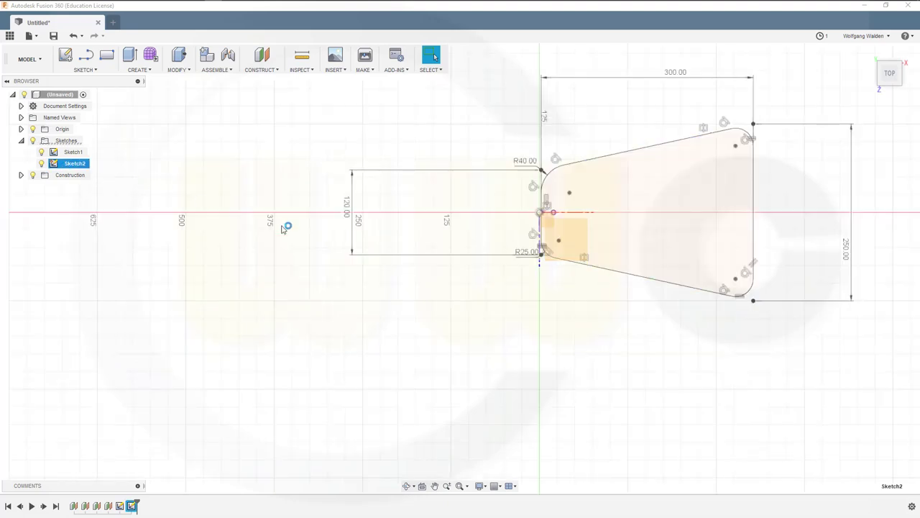
{"action": "left_click", "coordinate": [614, 270]}
{"action": "key", "text": "Escape"}
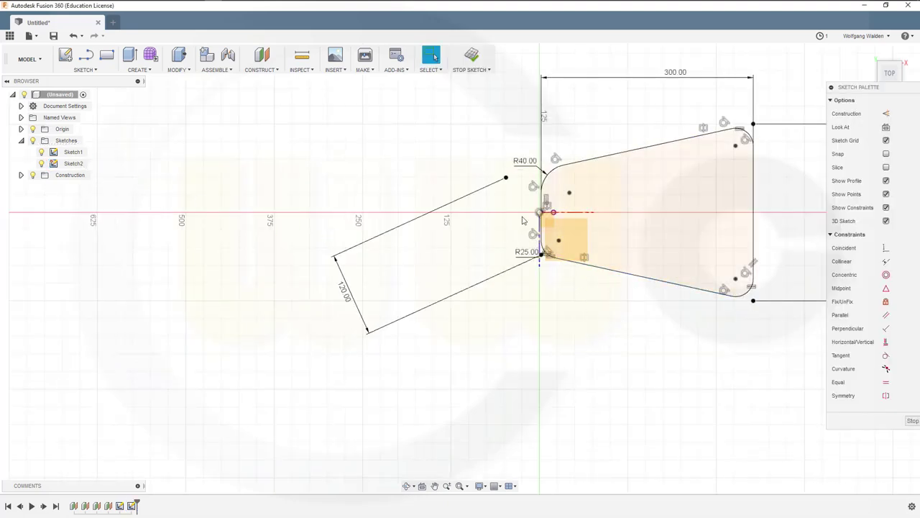
{"action": "double_click", "coordinate": [485, 187]}
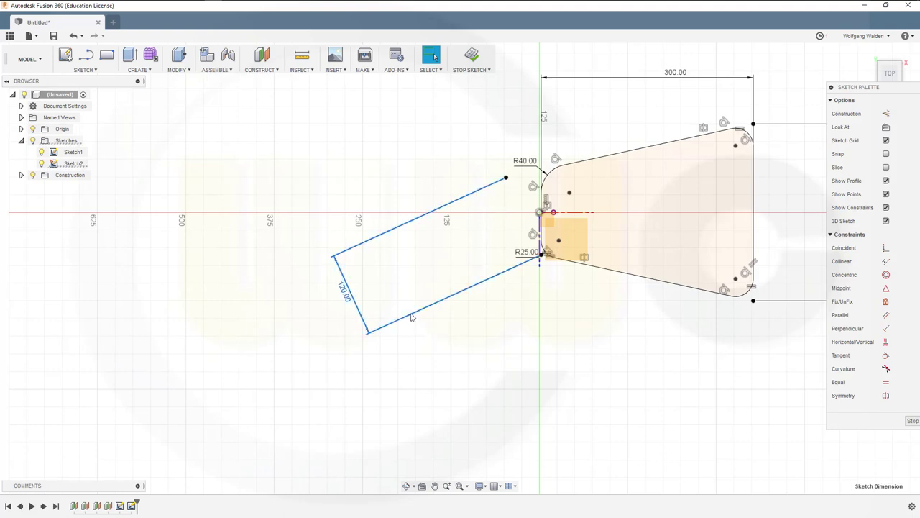
{"action": "key", "text": "Escape"}
Add a 67.575 mm vertical dimension between the two left sketch points
{"action": "key", "text": "d"}
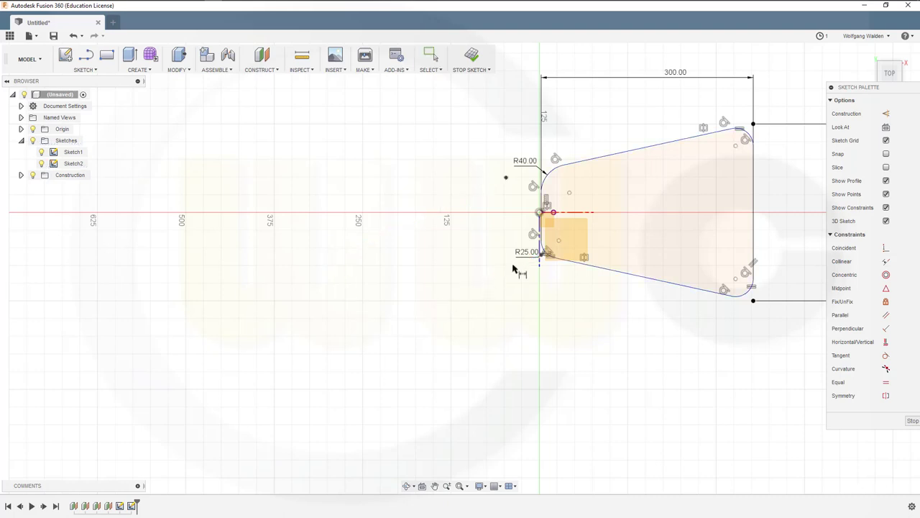
{"action": "left_click", "coordinate": [569, 193]}
{"action": "left_click", "coordinate": [559, 241]}
{"action": "left_click", "coordinate": [486, 229]}
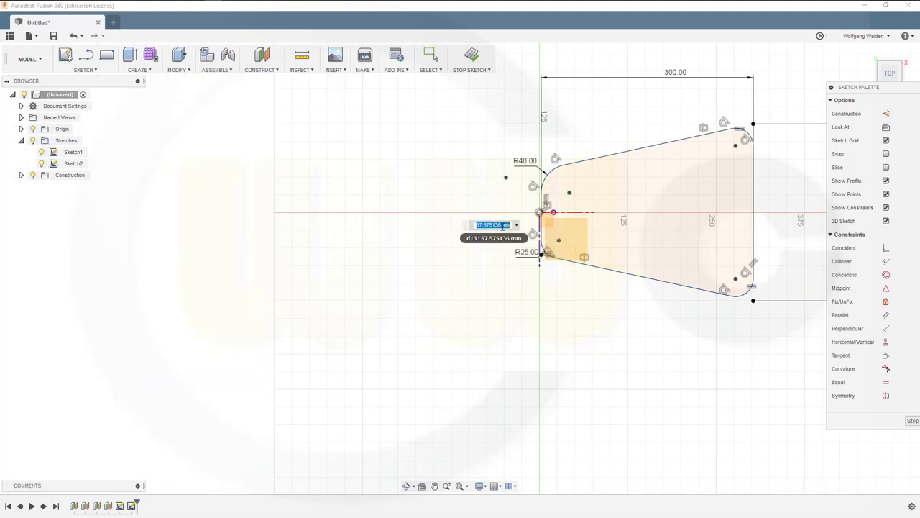
{"action": "key", "text": "Return"}
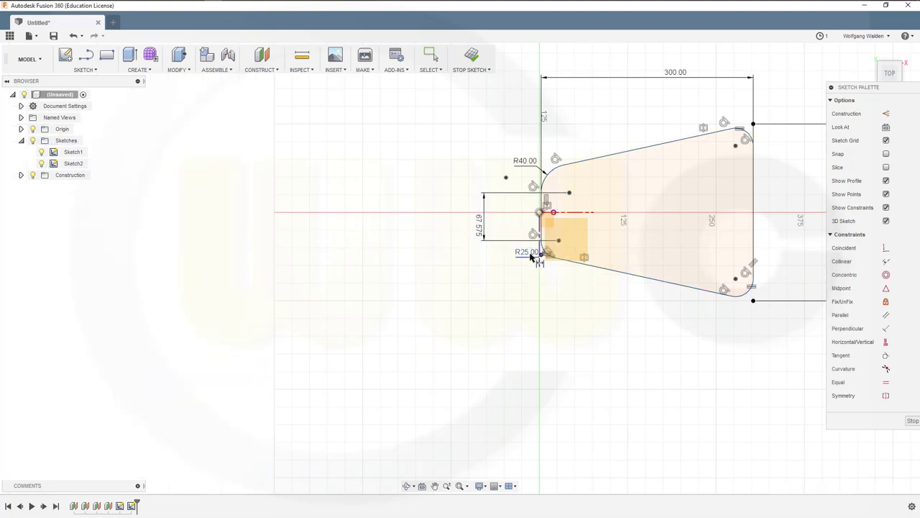
Change the lower R25 fillet radius to 40 mm
{"action": "double_click", "coordinate": [531, 255]}
{"action": "type", "text": "40"}
{"action": "key", "text": "Return"}
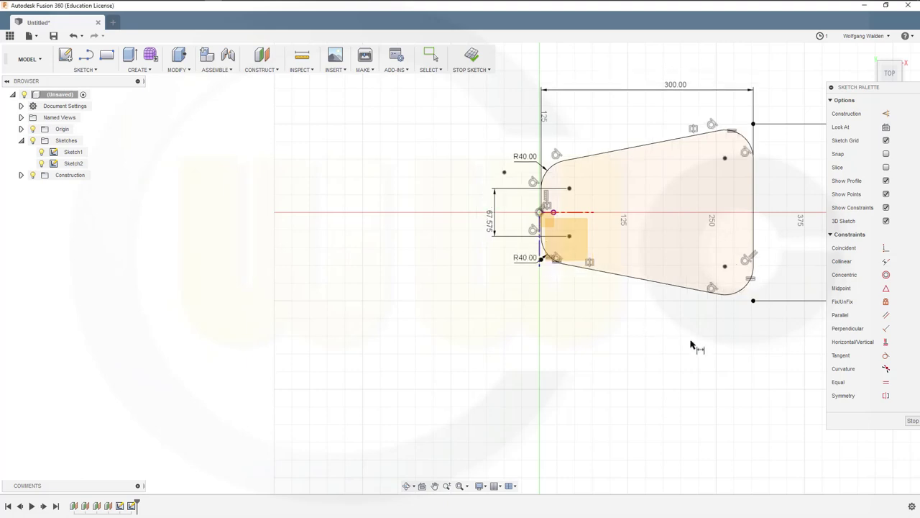
Finish the sketch, tilt the view to show both sketches, and switch to the Patch workspace
{"action": "left_click", "coordinate": [911, 421]}
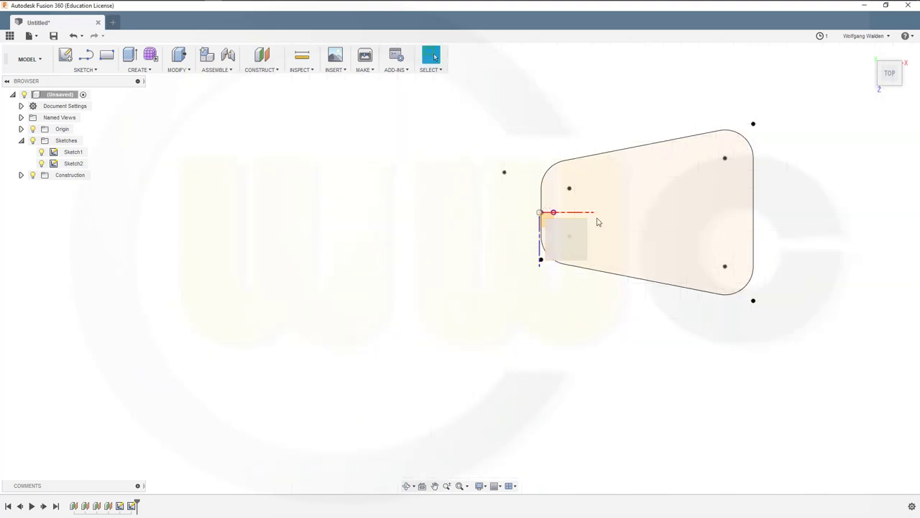
{"action": "mouse_move", "coordinate": [249, 218]}
{"action": "middle_mouse_down"}
{"action": "mouse_move", "coordinate": [263, 209]}
{"action": "mouse_move", "coordinate": [182, 252]}
{"action": "middle_mouse_up"}
{"action": "scroll", "coordinate": [257, 253], "scroll_direction": "down", "scroll_amount": 3}
{"action": "mouse_move", "coordinate": [302, 261]}
{"action": "middle_mouse_down", "text": "shift"}
{"action": "mouse_move", "coordinate": [458, 265]}
{"action": "mouse_move", "coordinate": [459, 291]}
{"action": "mouse_move", "coordinate": [445, 277]}
{"action": "middle_mouse_up", "text": "shift"}
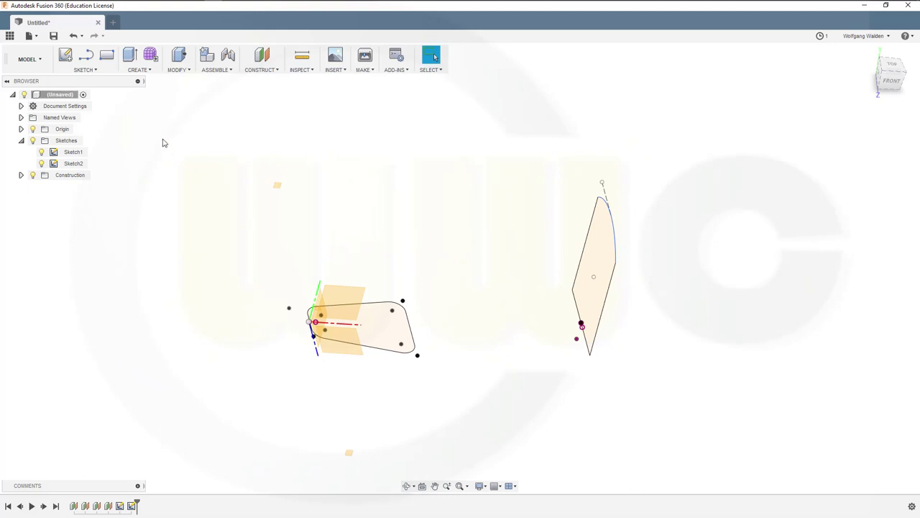
{"action": "left_click", "coordinate": [43, 62]}
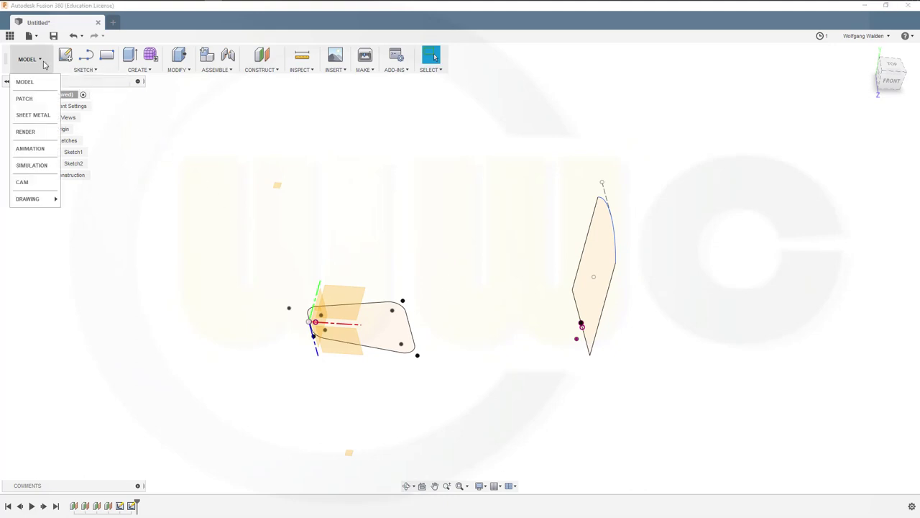
{"action": "left_click", "coordinate": [27, 99]}
Extrude the right-hand profile into a 1 mm surface wall
{"action": "middle_click_drag", "start_coordinate": [253, 213], "coordinate": [222, 208]}
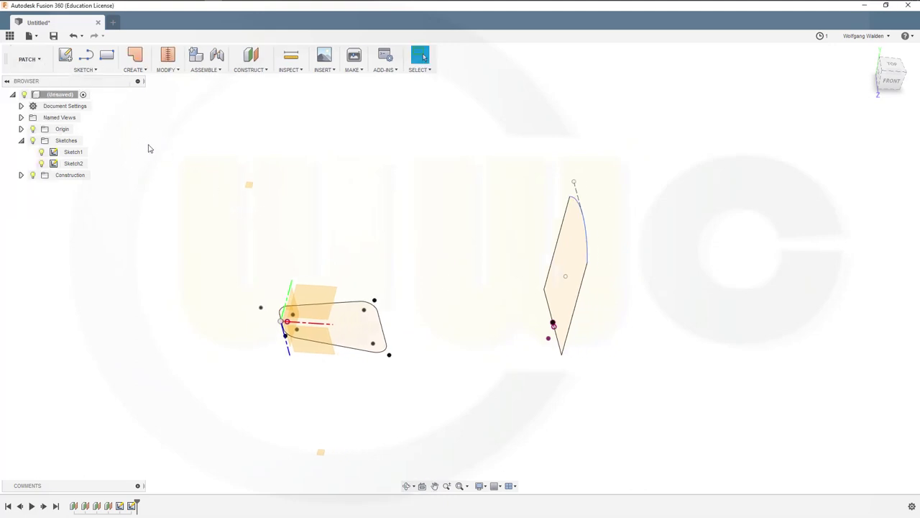
{"action": "left_click", "coordinate": [145, 70]}
{"action": "left_click", "coordinate": [141, 80]}
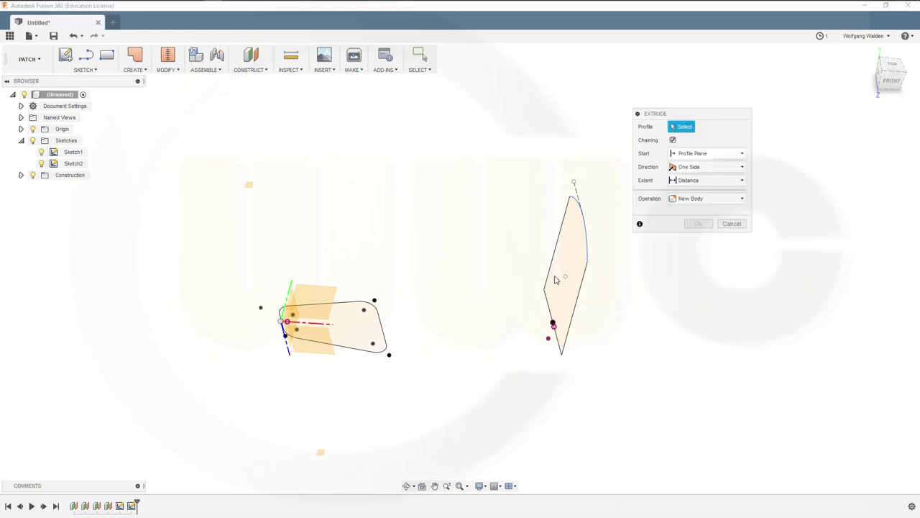
{"action": "left_click", "coordinate": [583, 291]}
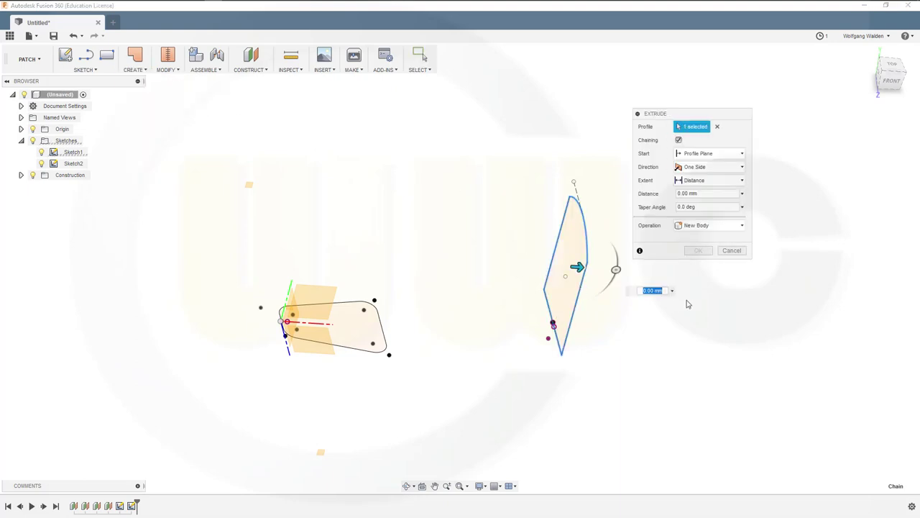
{"action": "type", "text": "1"}
{"action": "key", "text": "Return"}
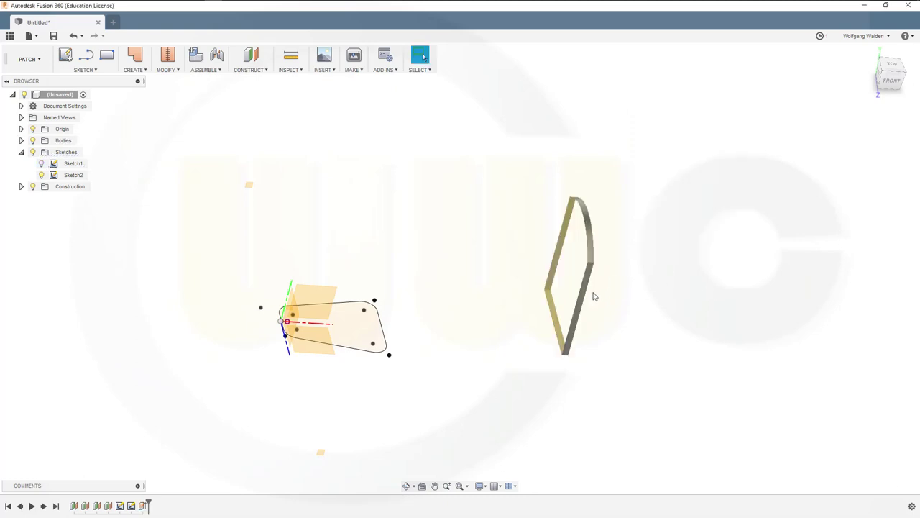
Extrude the tapered profile one-sided to -20 mm as a surface wall
{"action": "middle_click_drag", "start_coordinate": [594, 296], "coordinate": [583, 293], "text": "shift"}
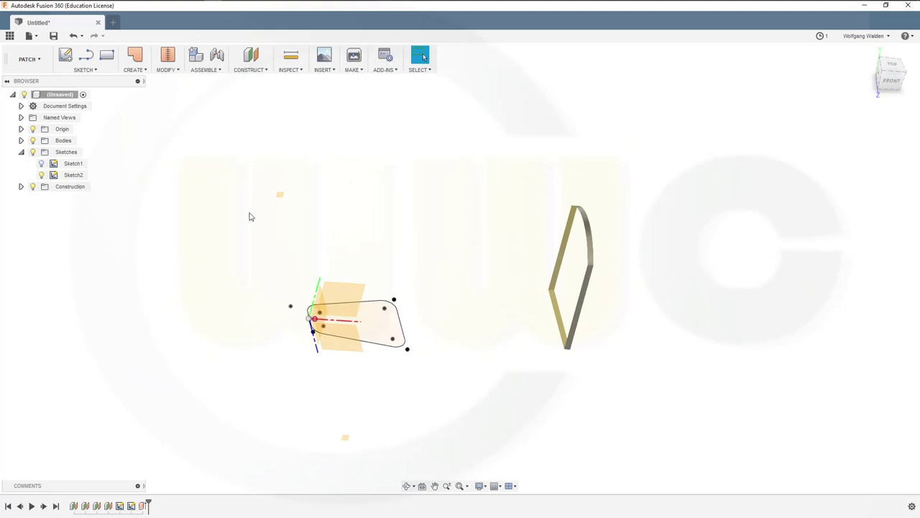
{"action": "right_click", "coordinate": [227, 166]}
{"action": "left_click", "coordinate": [228, 140]}
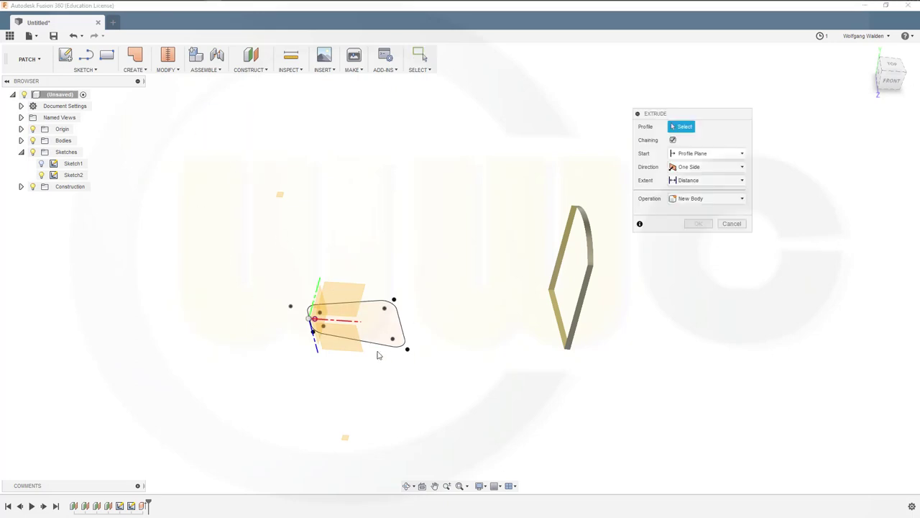
{"action": "left_click", "coordinate": [376, 346]}
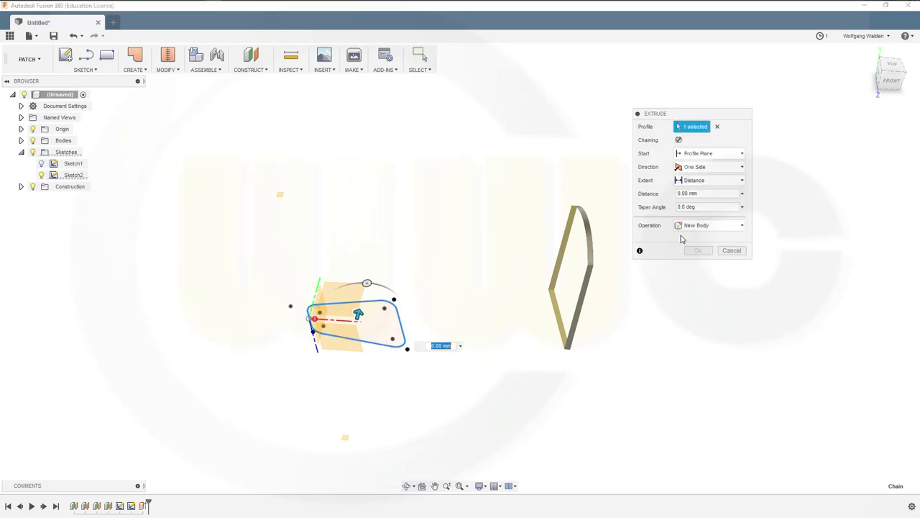
{"action": "left_click", "coordinate": [743, 167]}
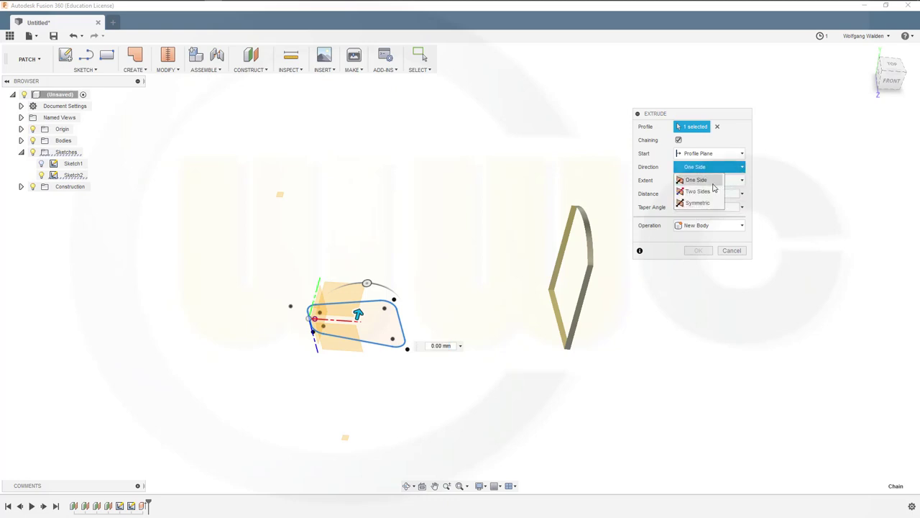
{"action": "left_click", "coordinate": [712, 185]}
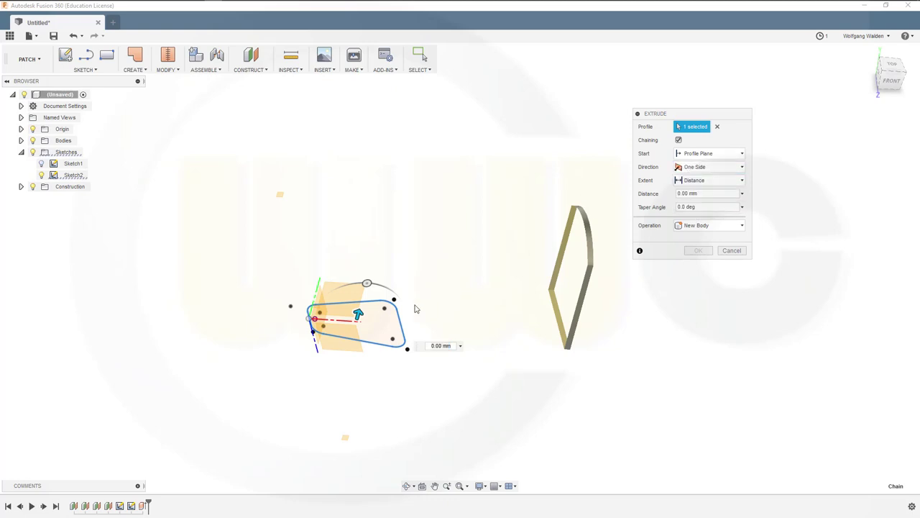
{"action": "left_click_drag", "start_coordinate": [359, 314], "coordinate": [467, 337]}
{"action": "left_click", "coordinate": [715, 193]}
{"action": "type", "text": "-20"}
{"action": "key", "text": "Return"}
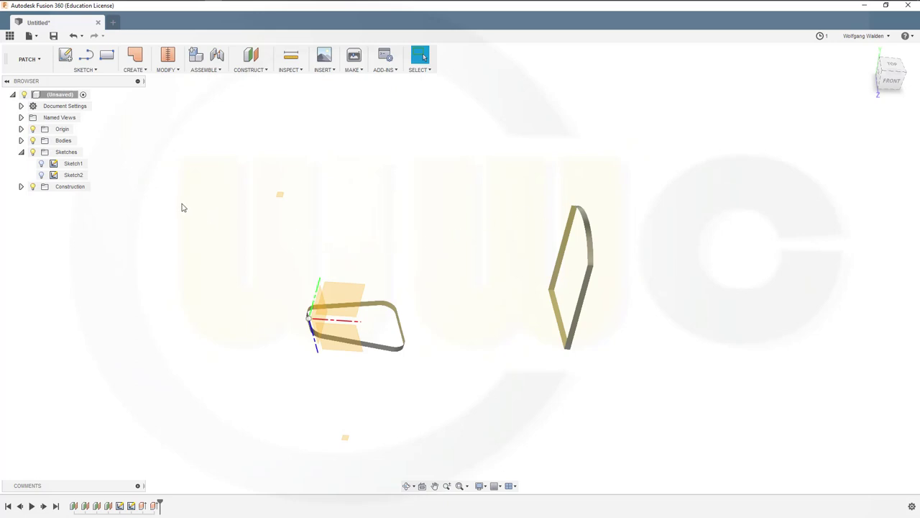
{"action": "left_click", "coordinate": [145, 72]}
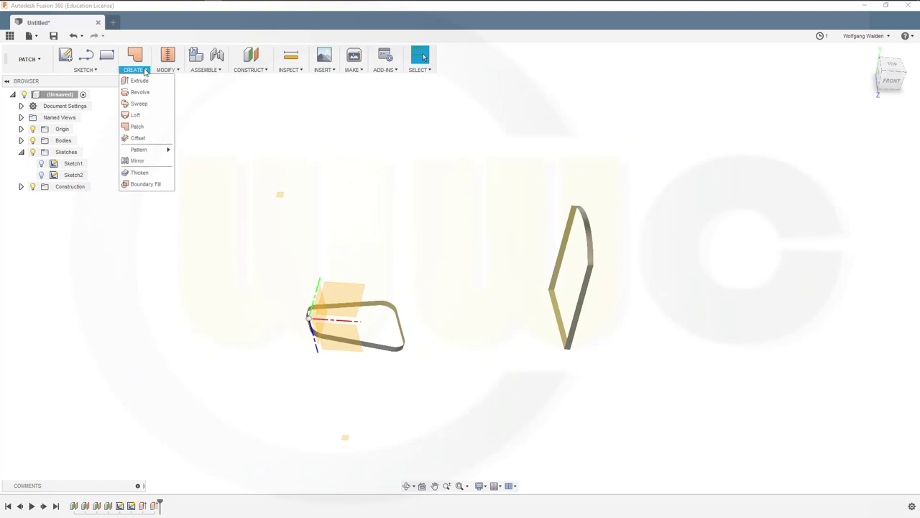
{"action": "left_click", "coordinate": [138, 119]}
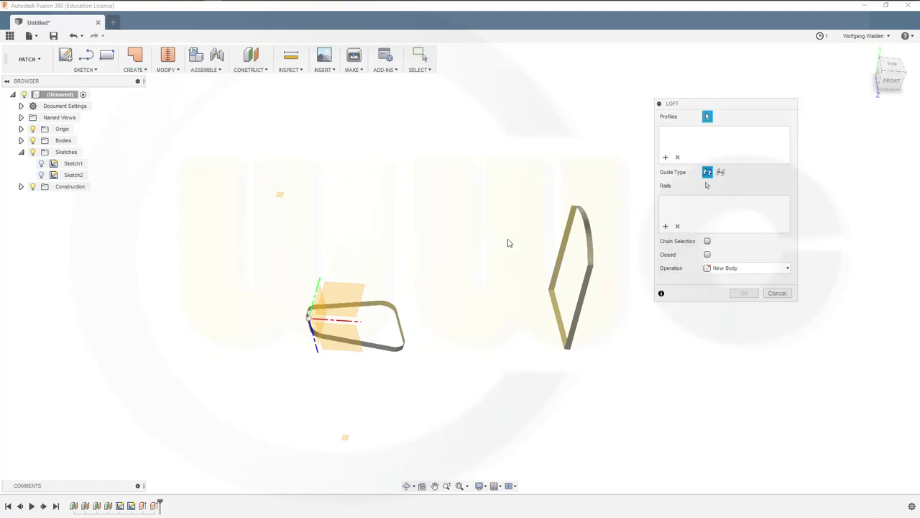
{"action": "right_click", "coordinate": [562, 245]}
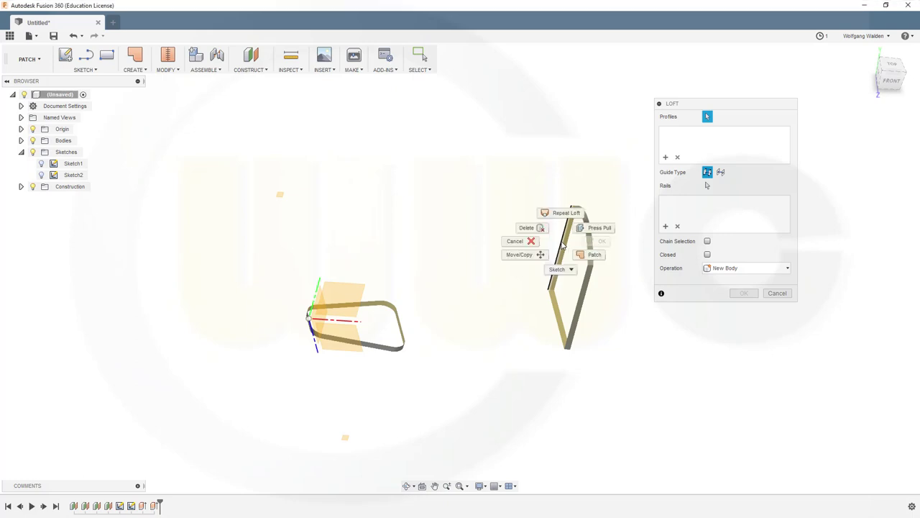
{"action": "key", "text": "Escape"}
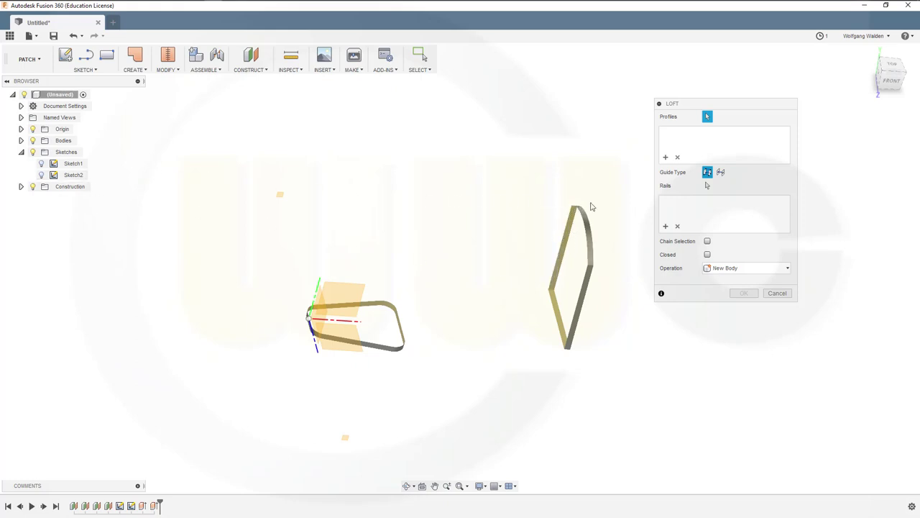
{"action": "left_click", "coordinate": [707, 241]}
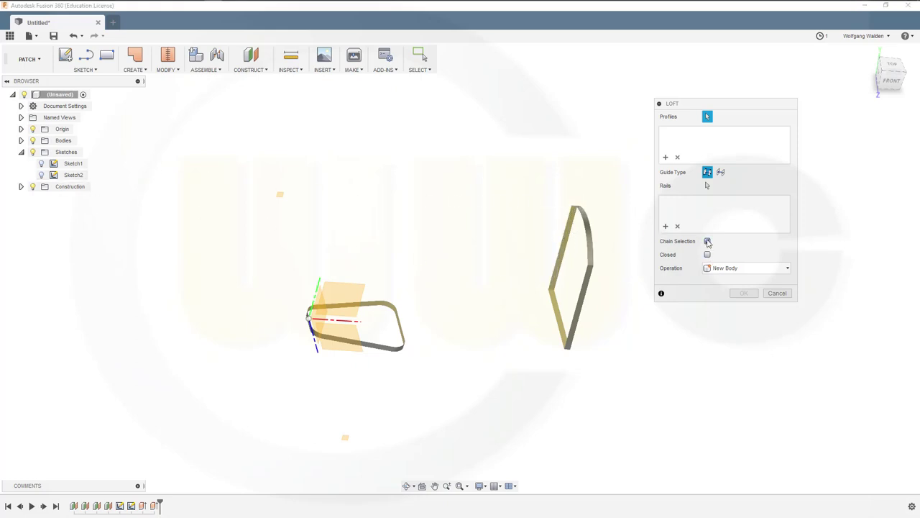
{"action": "left_click", "coordinate": [147, 70]}
{"action": "left_click", "coordinate": [135, 115]}
{"action": "left_click", "coordinate": [552, 286]}
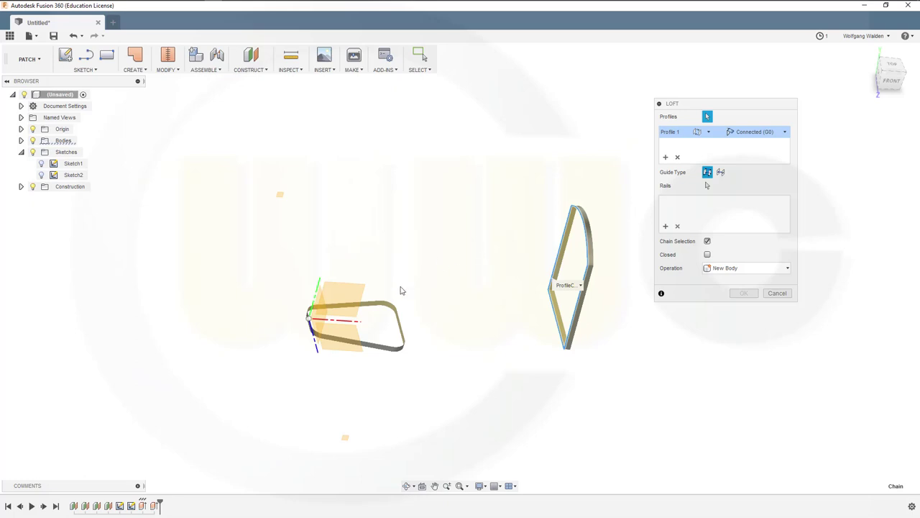
{"action": "key", "text": "Escape"}
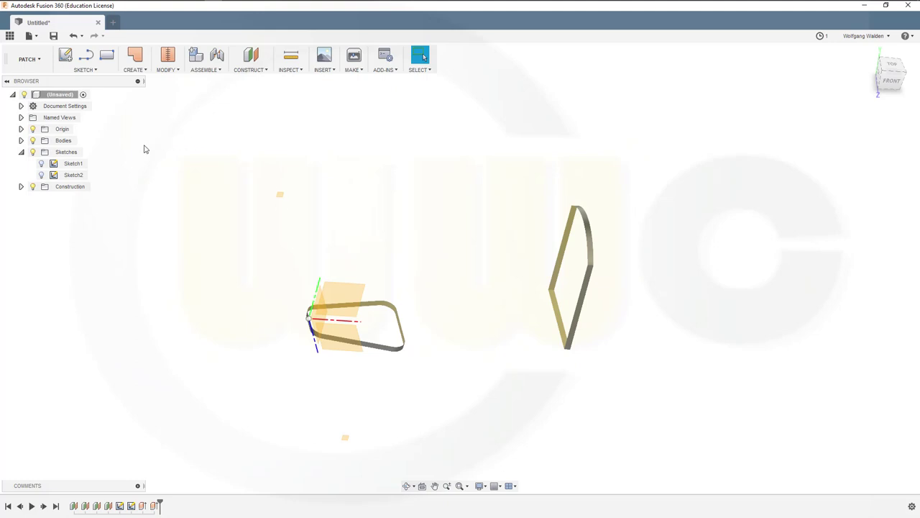
Open Sketch1 for editing, backing out of the solid fillet tool
{"action": "left_click", "coordinate": [73, 164]}
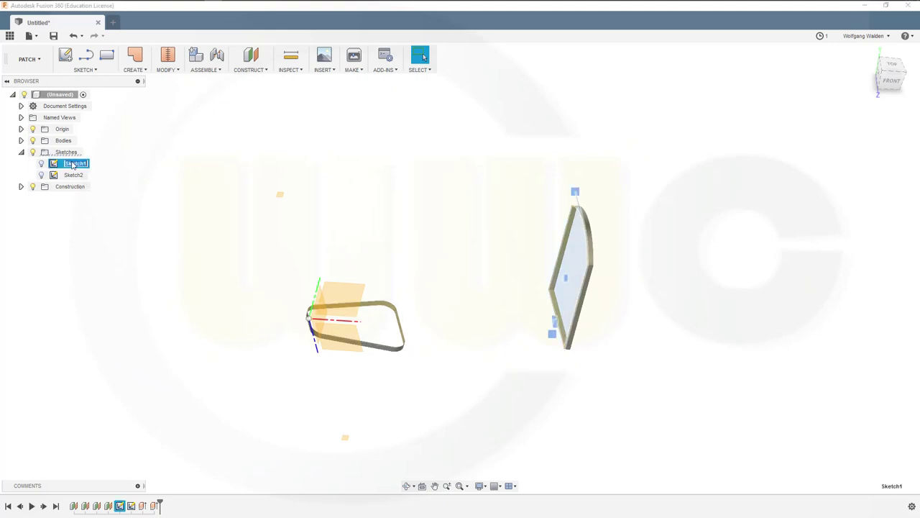
{"action": "left_click", "coordinate": [69, 166]}
{"action": "left_click", "coordinate": [69, 166]}
{"action": "key", "text": "Escape"}
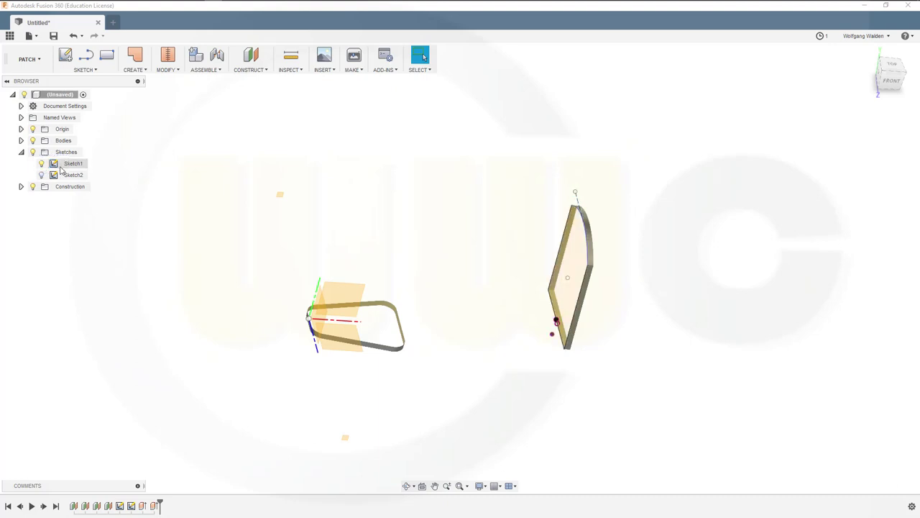
{"action": "double_click", "coordinate": [62, 166]}
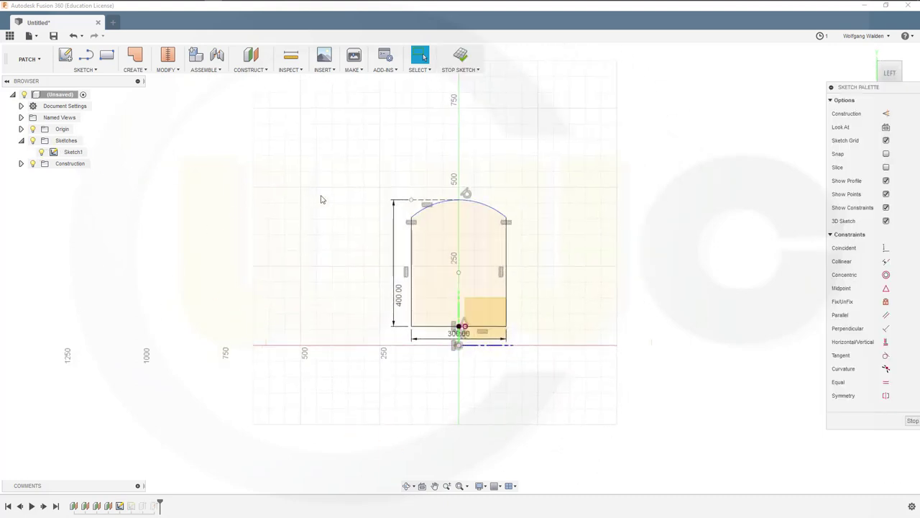
{"action": "key", "text": "f"}
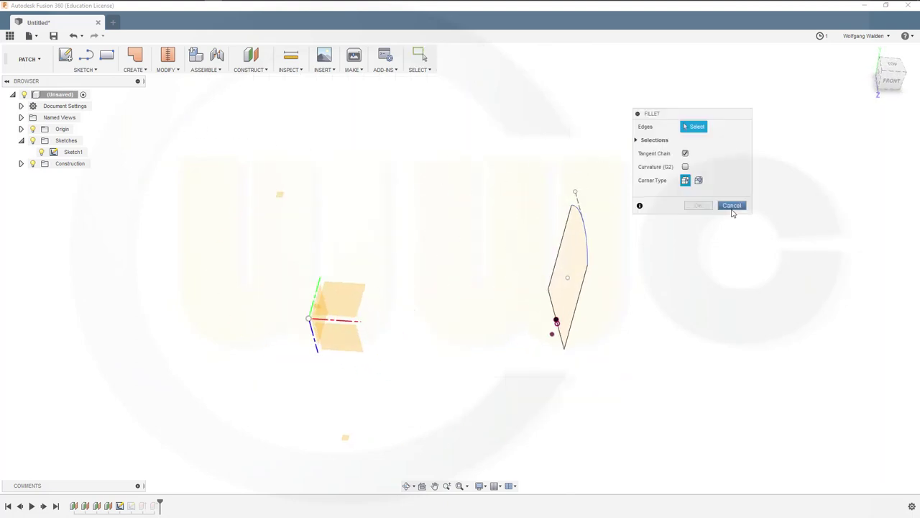
{"action": "left_click", "coordinate": [732, 206]}
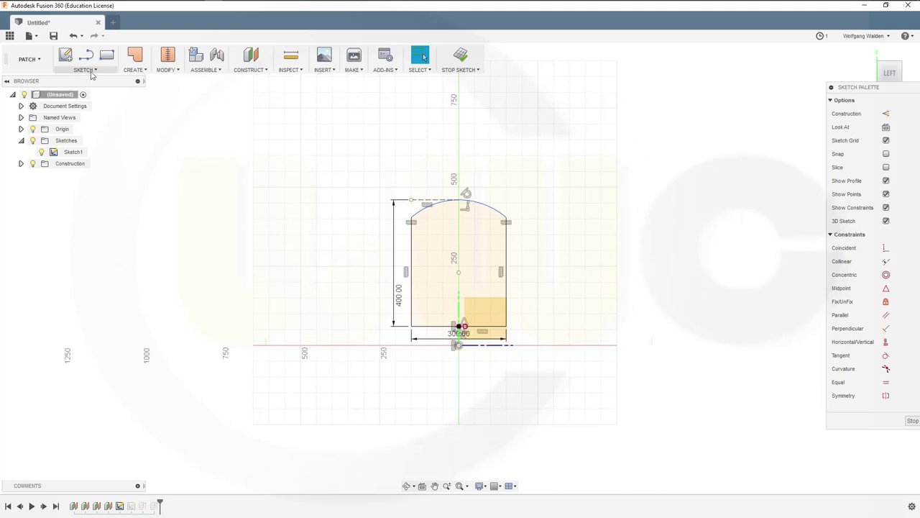
Round the top-left and top-right outline corners with 60 mm sketch fillets
{"action": "left_click", "coordinate": [90, 70]}
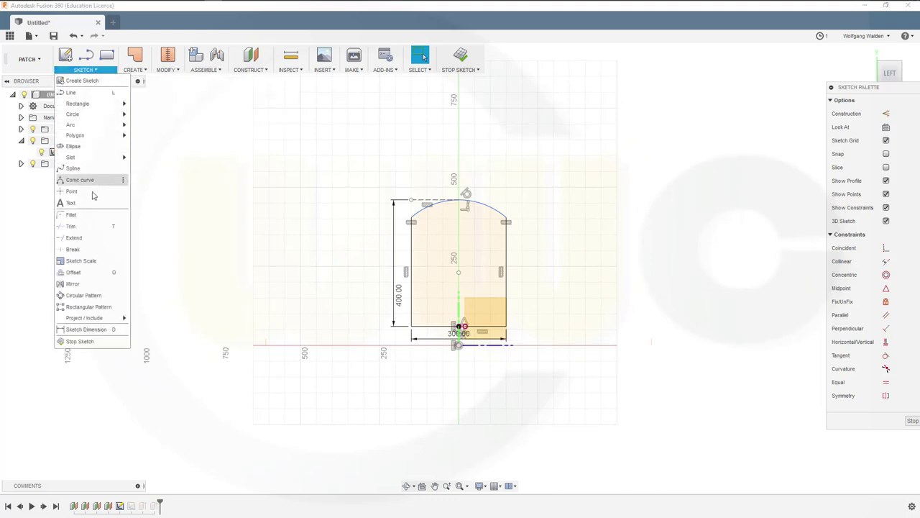
{"action": "left_click", "coordinate": [91, 214]}
{"action": "left_click", "coordinate": [413, 241]}
{"action": "left_click", "coordinate": [421, 212]}
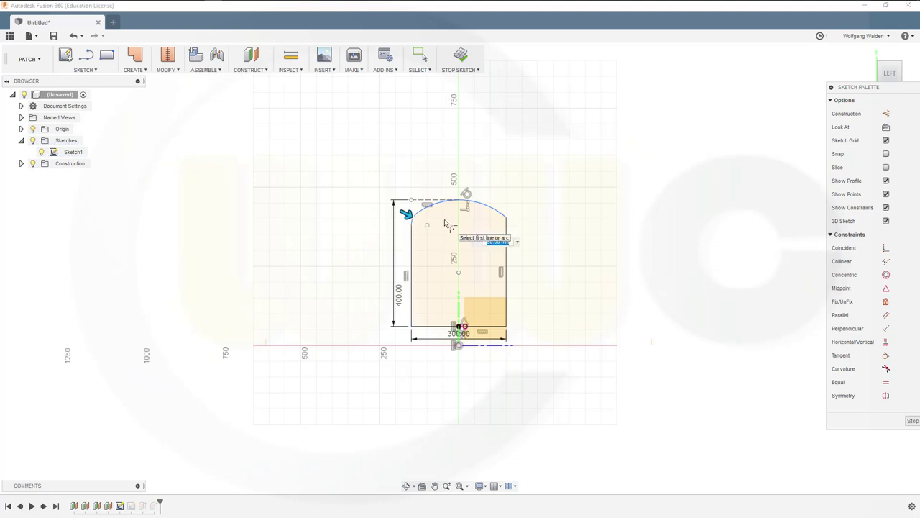
{"action": "type", "text": "60"}
{"action": "key", "text": "Return"}
{"action": "key", "text": "Escape"}
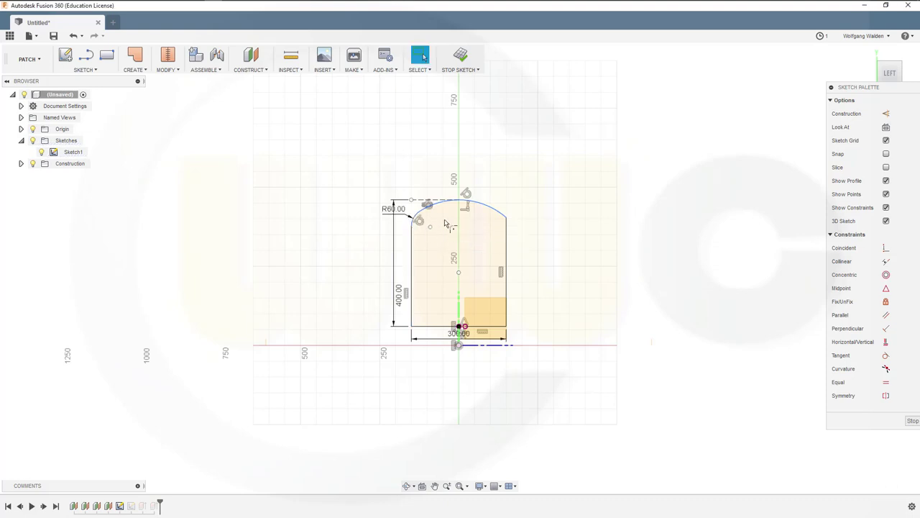
{"action": "right_click", "coordinate": [514, 166]}
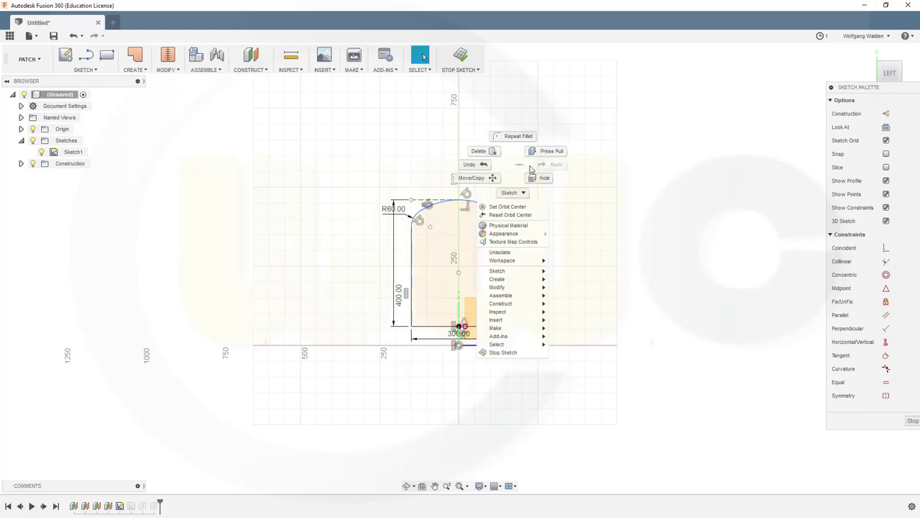
{"action": "left_click", "coordinate": [518, 138]}
{"action": "left_click", "coordinate": [497, 206]}
{"action": "left_click", "coordinate": [506, 241]}
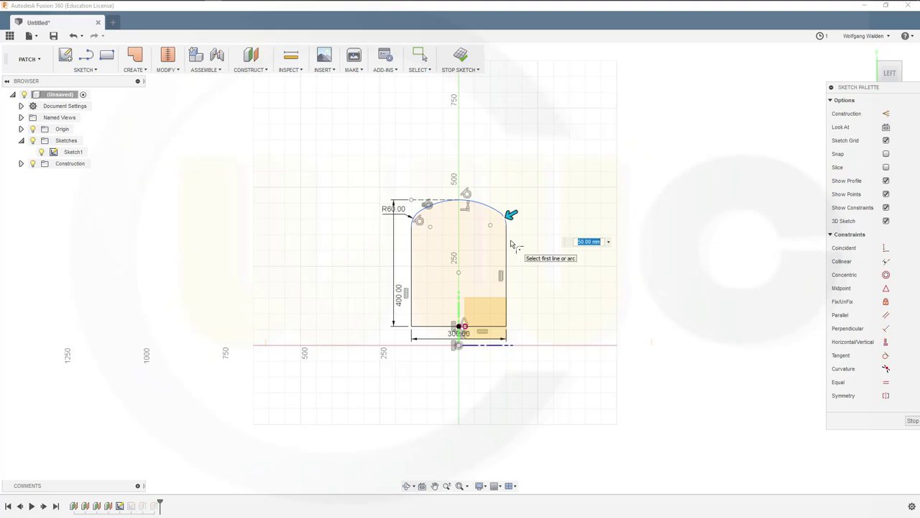
{"action": "type", "text": "60"}
{"action": "key", "text": "Return"}
Fillet the bottom-left and bottom-right corners, the latter at 60 mm, and finish the sketch
{"action": "right_click", "coordinate": [512, 179]}
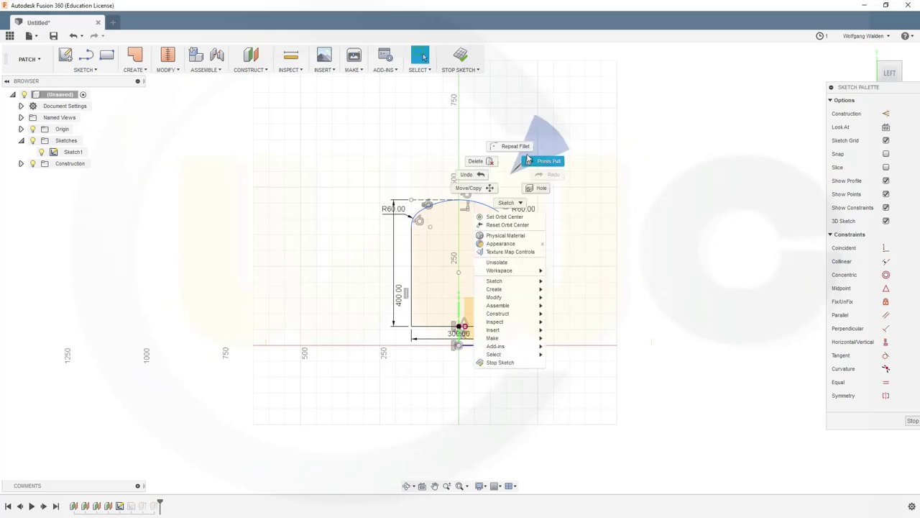
{"action": "left_click", "coordinate": [510, 146]}
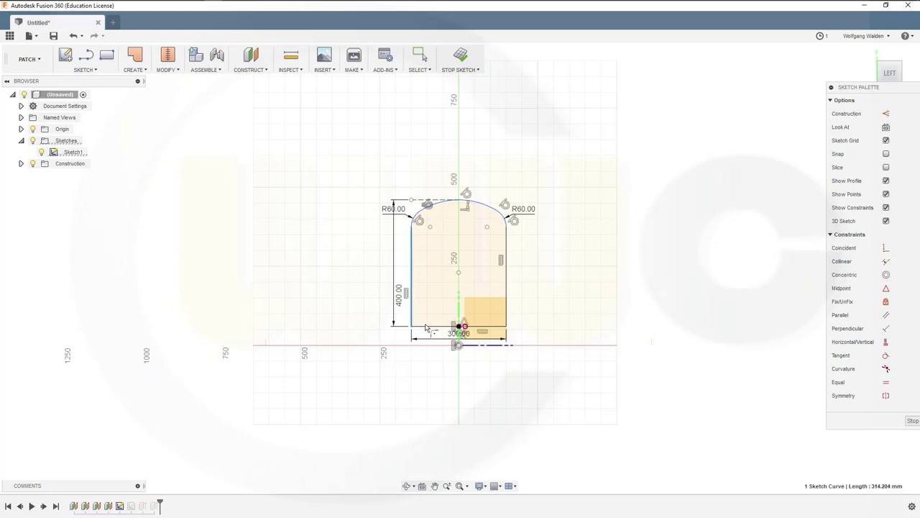
{"action": "left_click", "coordinate": [410, 325]}
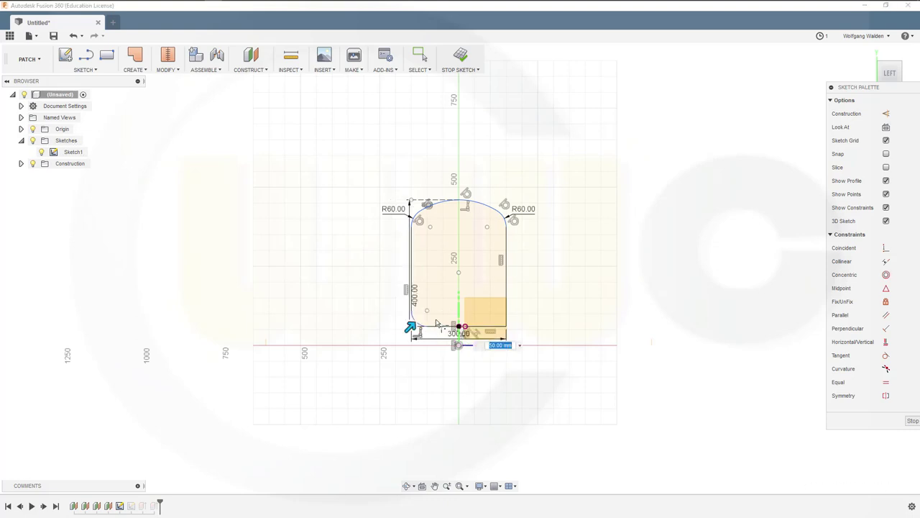
{"action": "key", "text": "Return"}
{"action": "left_click", "coordinate": [508, 315]}
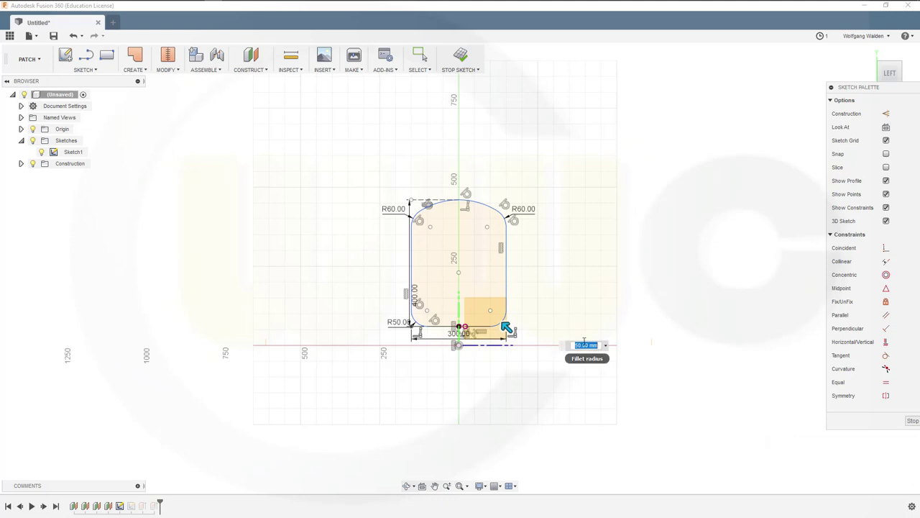
{"action": "type", "text": "60"}
{"action": "key", "text": "Return"}
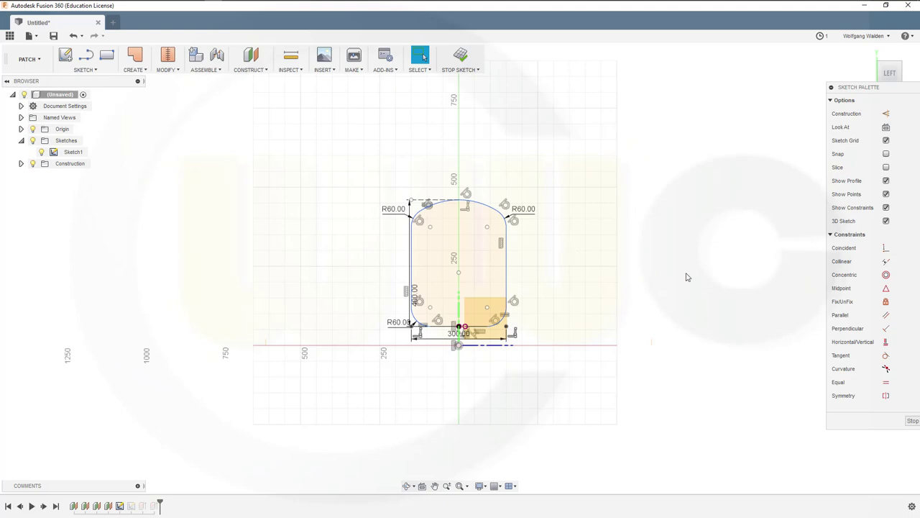
{"action": "left_click", "coordinate": [911, 421]}
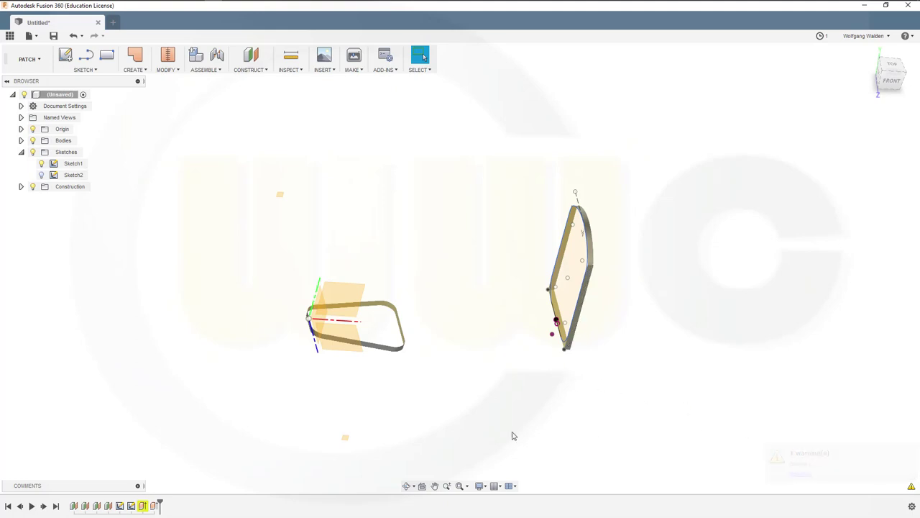
Roll the timeline back before Extrude1, then return the history marker to the end
{"action": "right_click", "coordinate": [143, 506]}
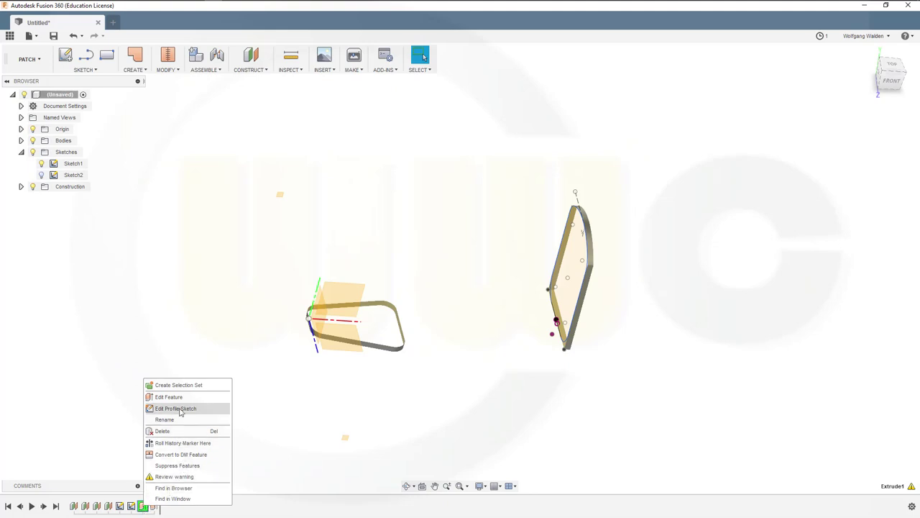
{"action": "left_click", "coordinate": [269, 463]}
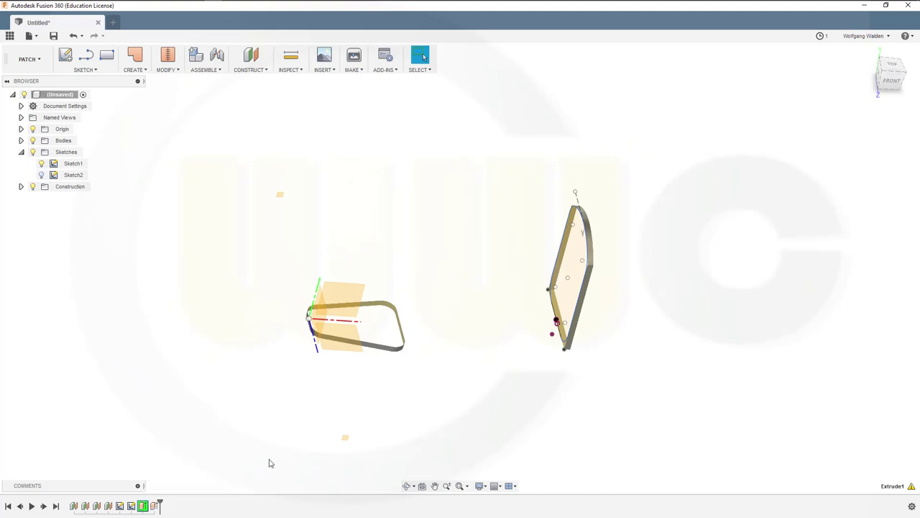
{"action": "right_click", "coordinate": [141, 508]}
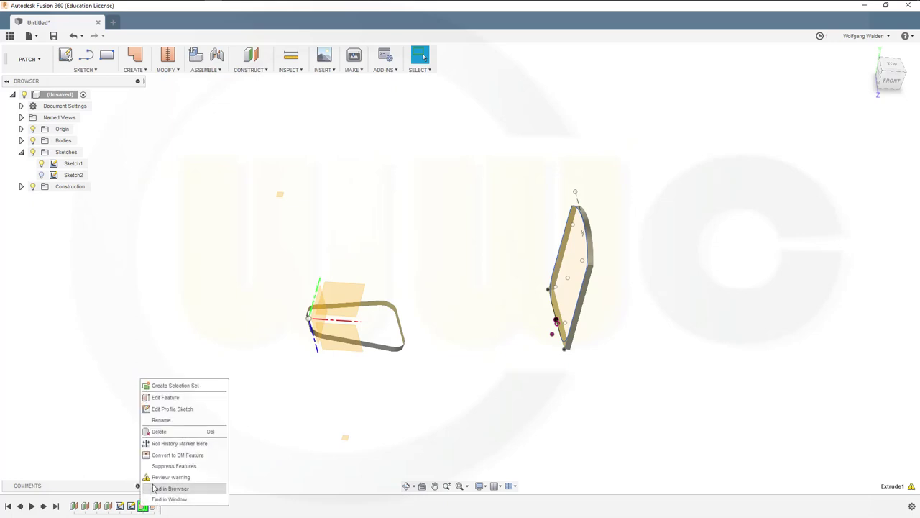
{"action": "left_click", "coordinate": [162, 443]}
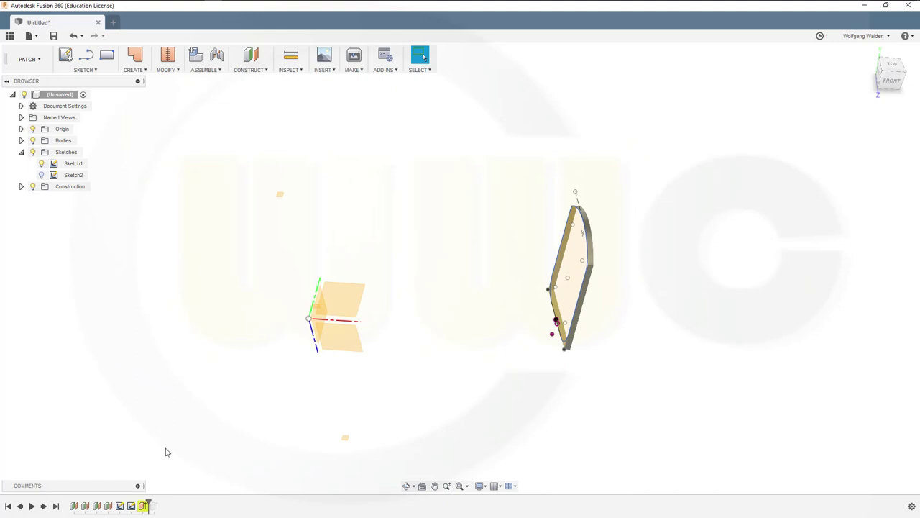
{"action": "left_click_drag", "start_coordinate": [148, 505], "coordinate": [137, 506]}
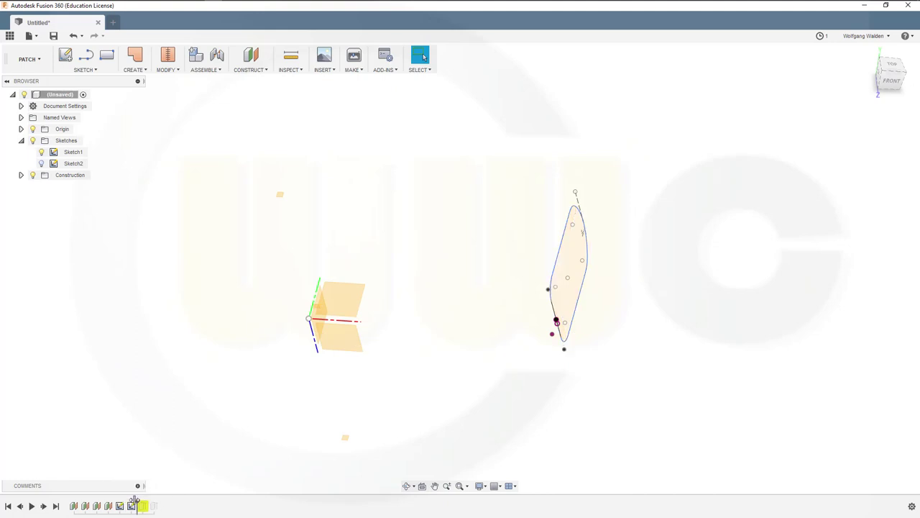
{"action": "left_click_drag", "start_coordinate": [143, 501], "coordinate": [166, 509]}
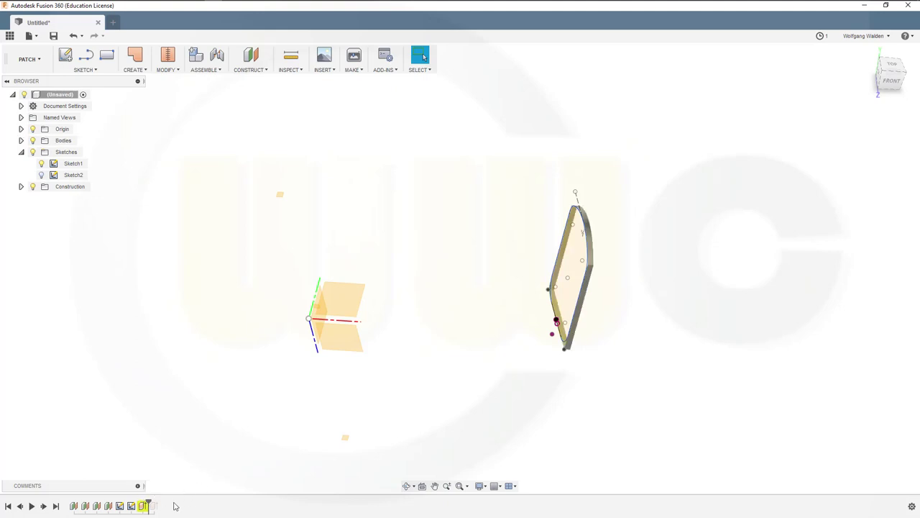
Edit Extrude1 to use the new rounded plate profile at 20 mm and play history forward
{"action": "double_click", "coordinate": [143, 506]}
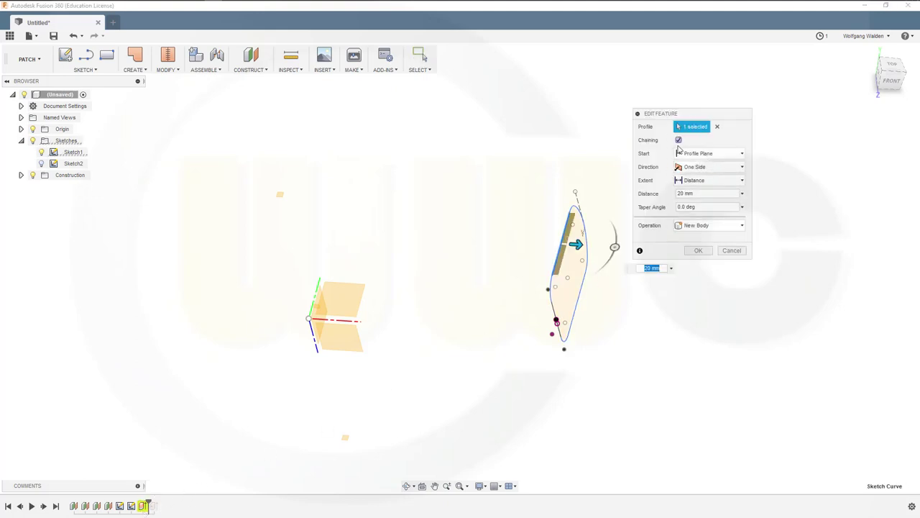
{"action": "left_click", "coordinate": [563, 238]}
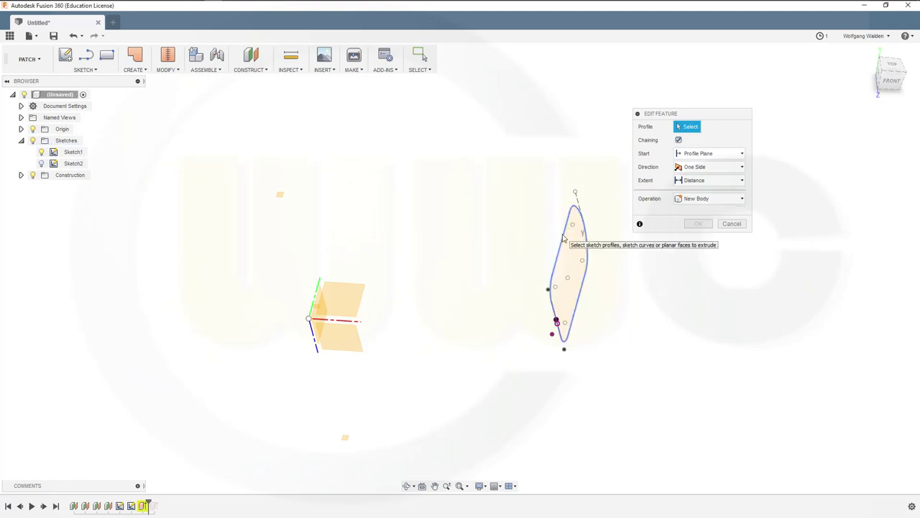
{"action": "left_click", "coordinate": [564, 238]}
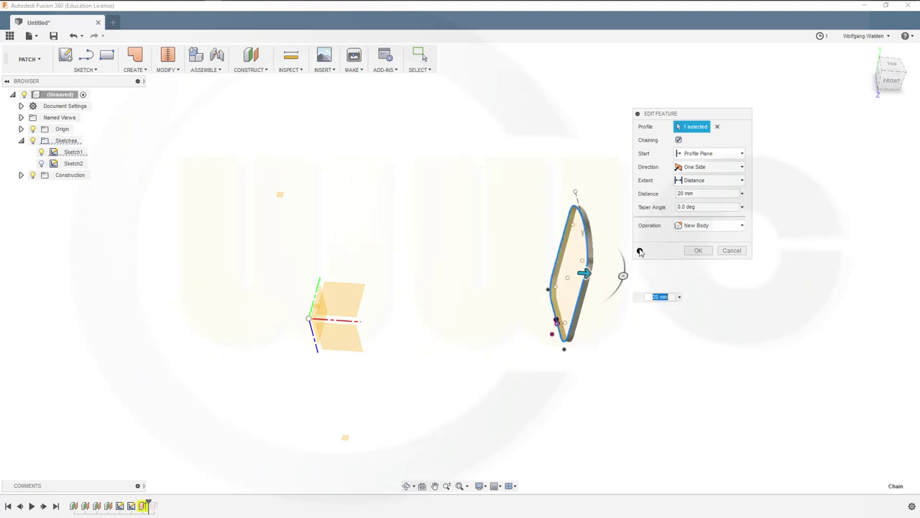
{"action": "left_click", "coordinate": [698, 250]}
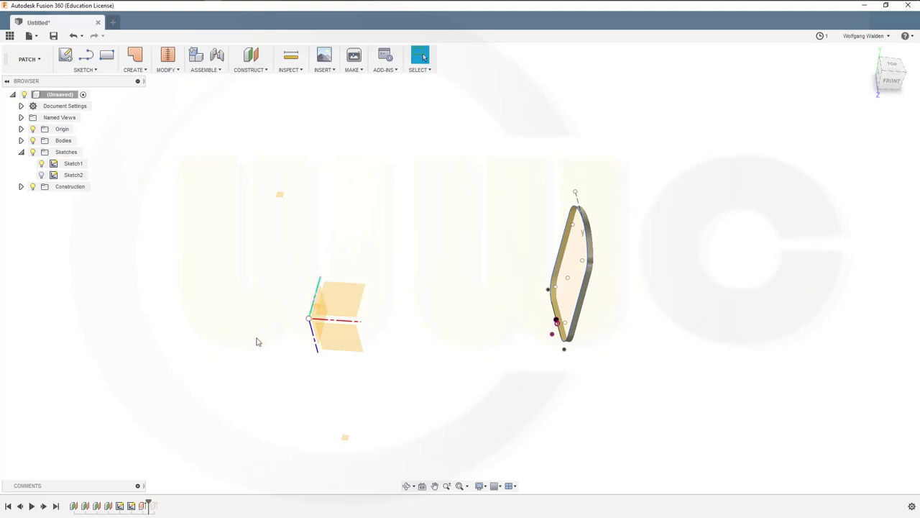
{"action": "left_click_drag", "start_coordinate": [149, 506], "coordinate": [160, 506]}
{"action": "mouse_move", "coordinate": [309, 423]}
{"action": "middle_mouse_down"}
{"action": "mouse_move", "coordinate": [451, 293]}
{"action": "mouse_move", "coordinate": [453, 272]}
{"action": "middle_mouse_up"}
Hide Sketch1 and start a loft from the right-hand outline to the left outline
{"action": "left_click", "coordinate": [41, 163]}
{"action": "left_click", "coordinate": [147, 69]}
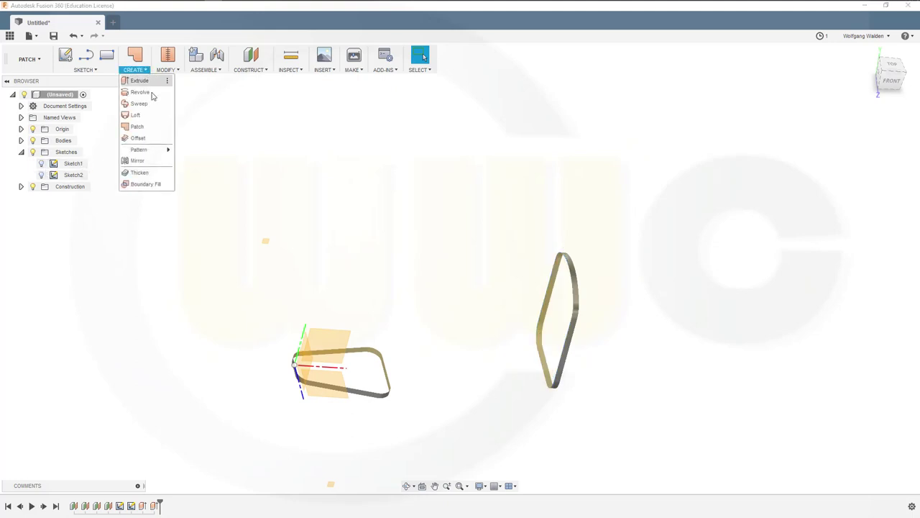
{"action": "left_click", "coordinate": [136, 116]}
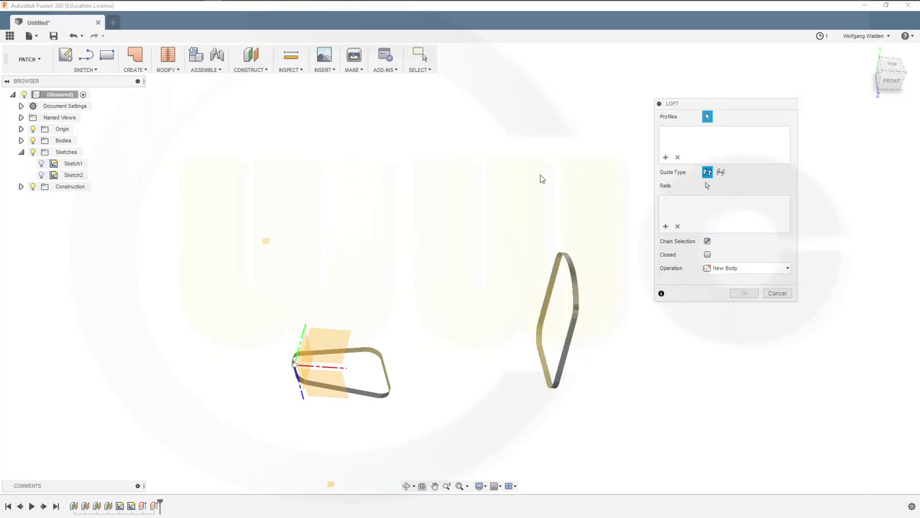
{"action": "left_click", "coordinate": [544, 302]}
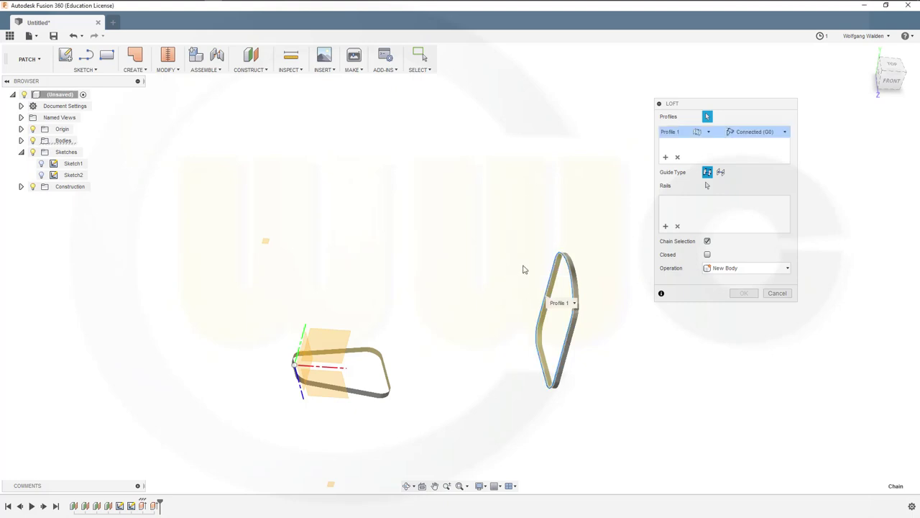
{"action": "left_click", "coordinate": [343, 352]}
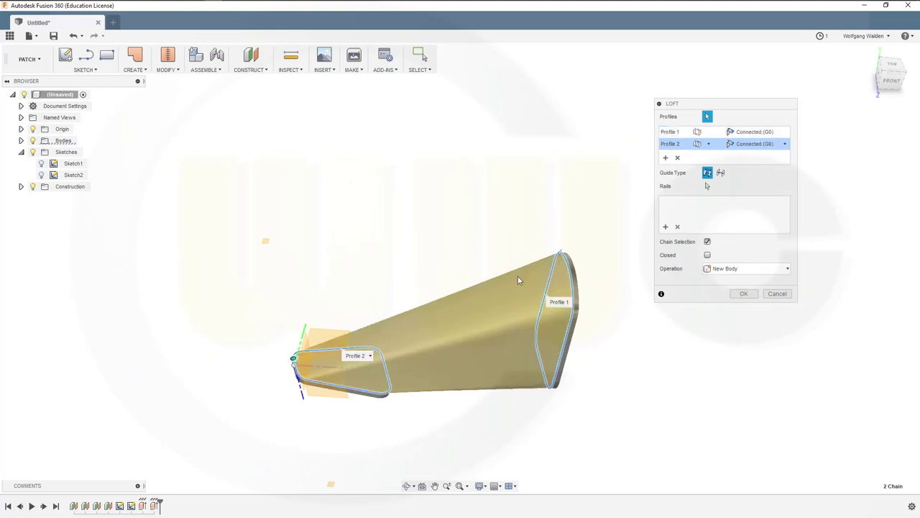
{"action": "middle_click_drag", "start_coordinate": [637, 333], "coordinate": [629, 315], "text": "shift"}
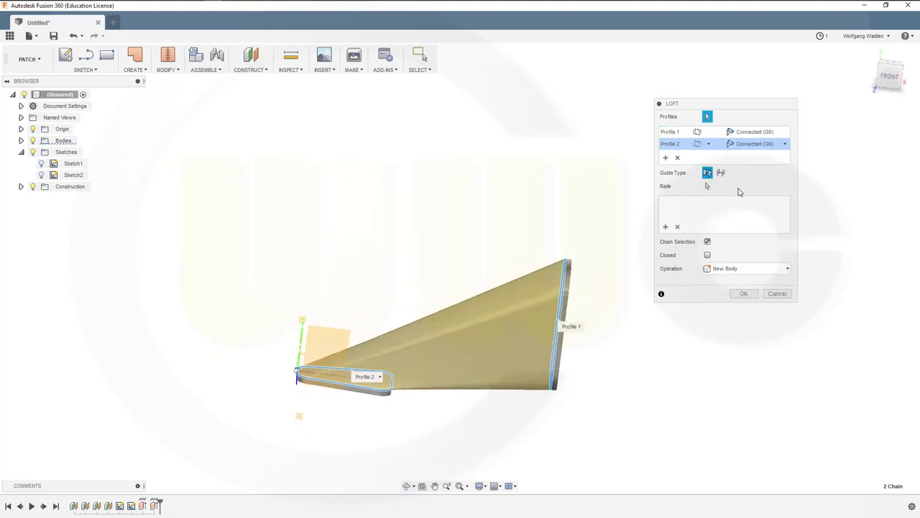
Set both loft profiles to Tangent (G1) continuity and commit the loft
{"action": "left_click", "coordinate": [785, 133]}
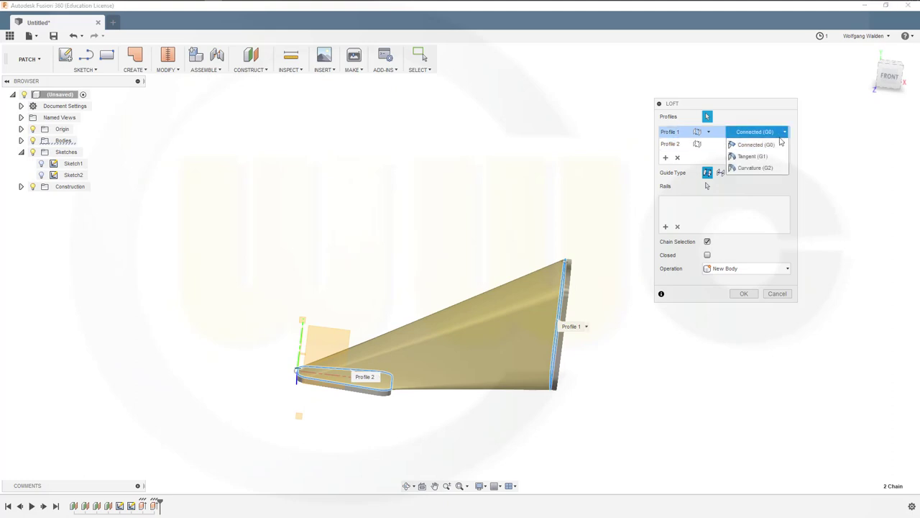
{"action": "left_click", "coordinate": [759, 156]}
{"action": "left_click", "coordinate": [783, 145]}
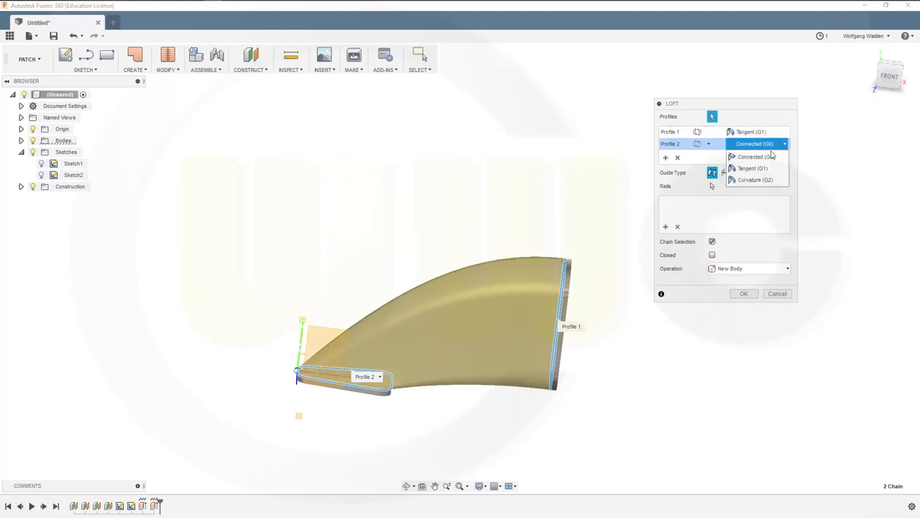
{"action": "left_click", "coordinate": [754, 168]}
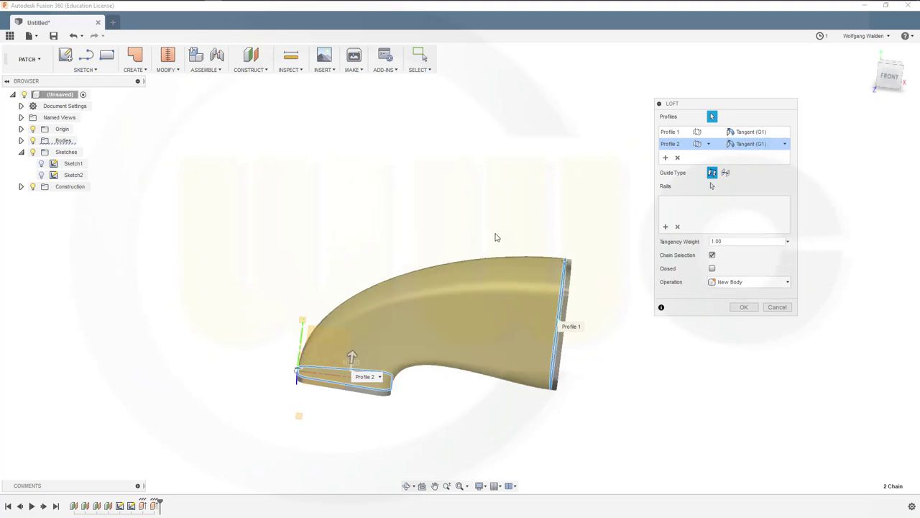
{"action": "middle_click_drag", "start_coordinate": [457, 207], "coordinate": [456, 187], "text": "shift"}
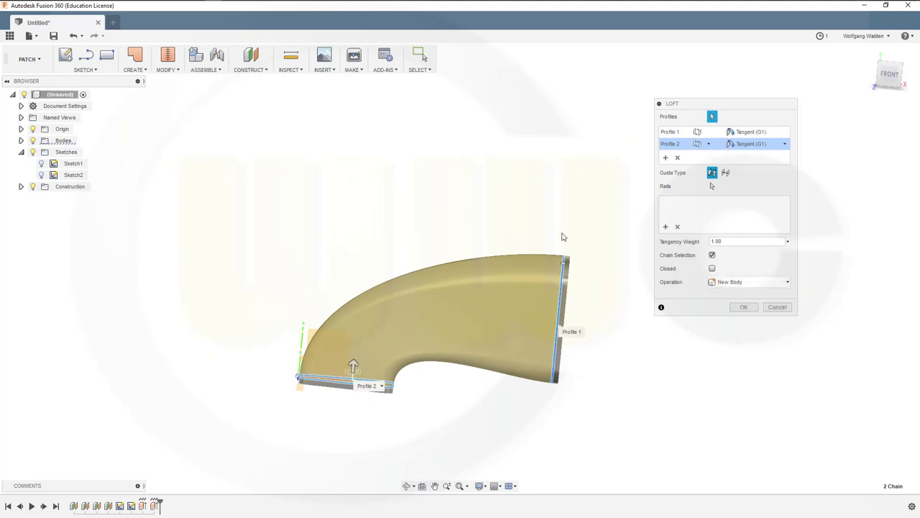
{"action": "left_click", "coordinate": [707, 132]}
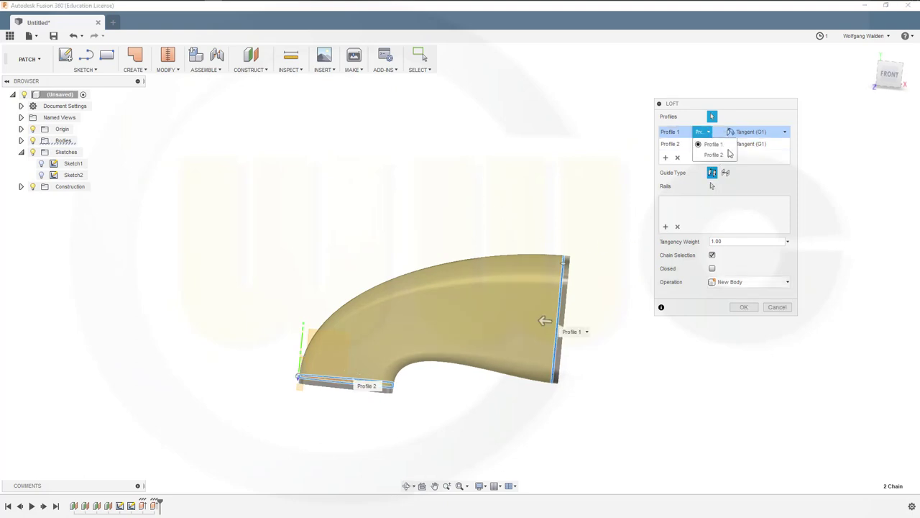
{"action": "left_click", "coordinate": [728, 244]}
{"action": "left_click", "coordinate": [719, 242]}
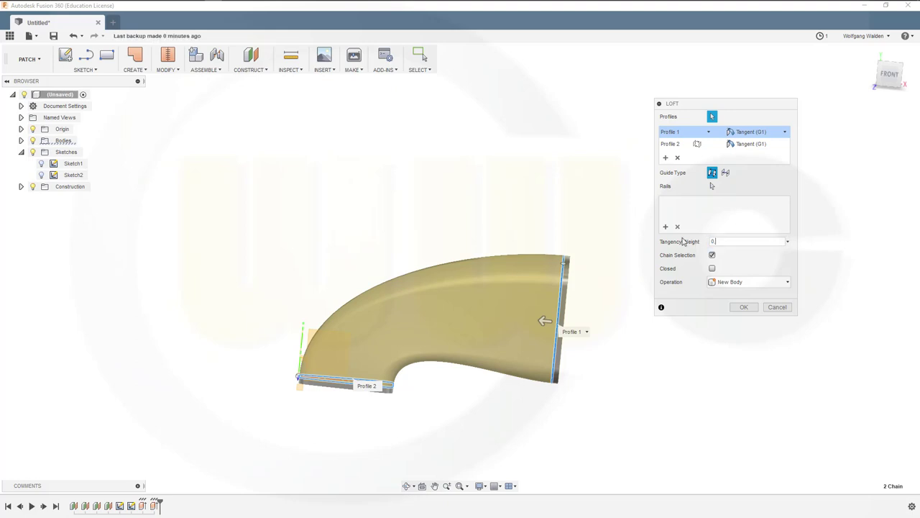
{"action": "key", "text": "Return"}
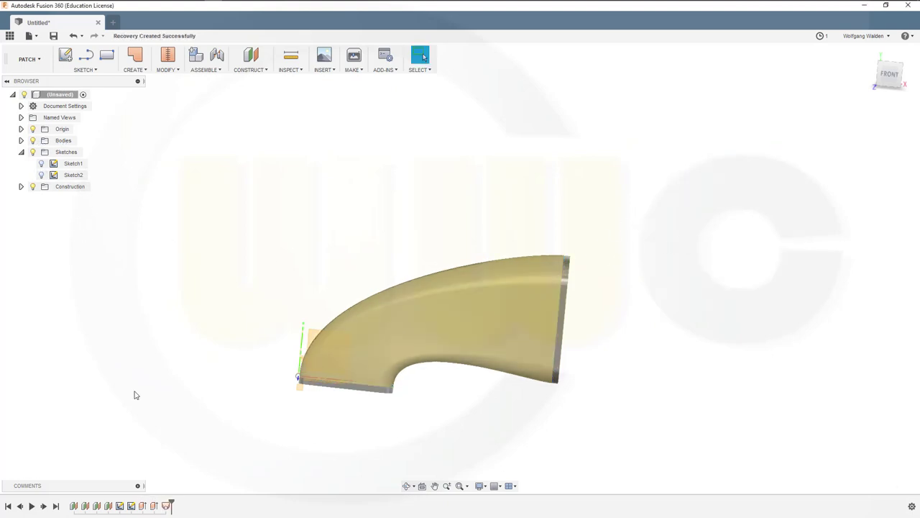
Edit the loft and set the tangency weight to 0.5
{"action": "double_click", "coordinate": [166, 506]}
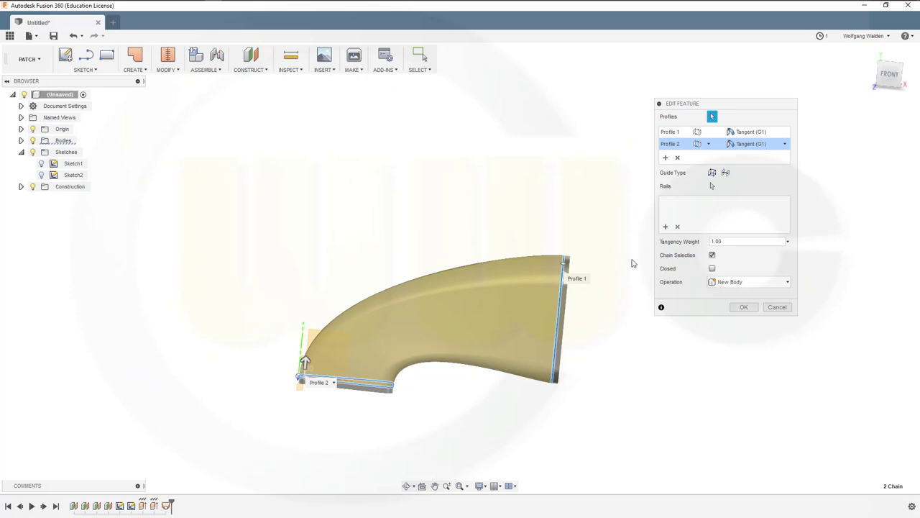
{"action": "left_click", "coordinate": [752, 132]}
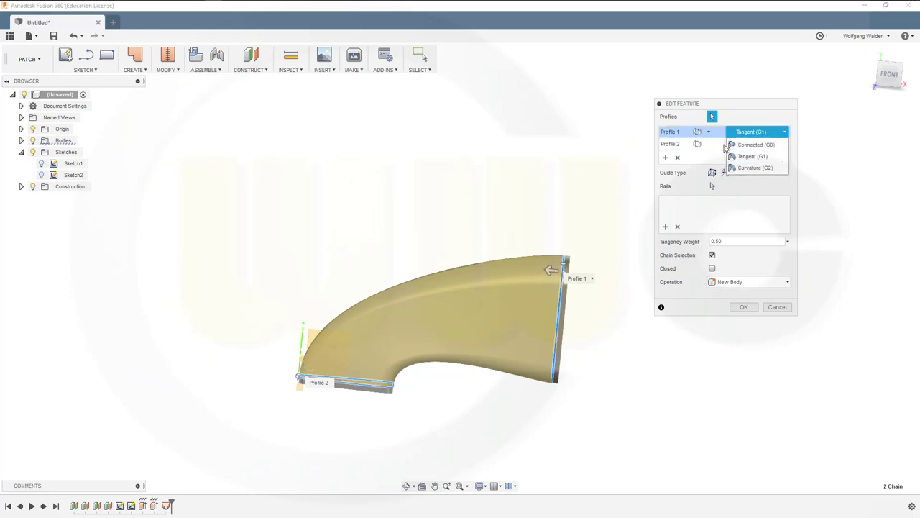
{"action": "left_click", "coordinate": [702, 144]}
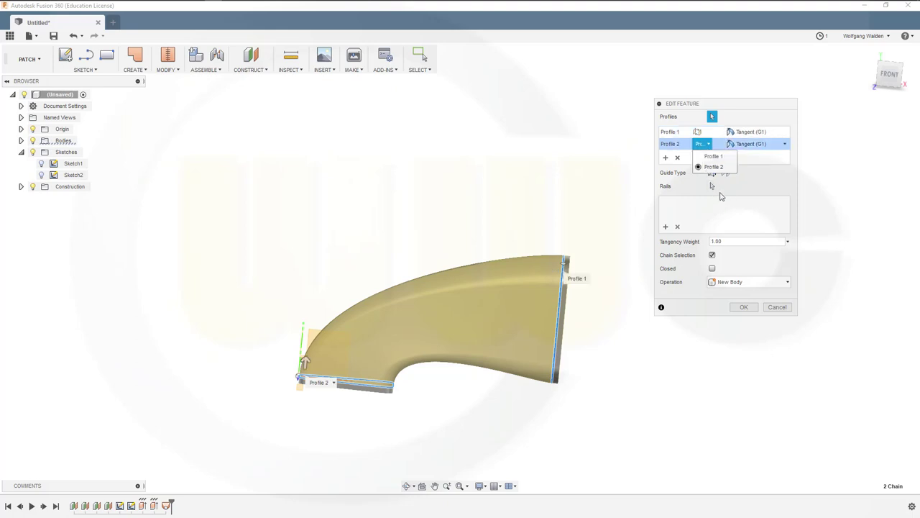
{"action": "left_click", "coordinate": [719, 241]}
{"action": "type", "text": "0.5"}
{"action": "key", "text": "Return"}
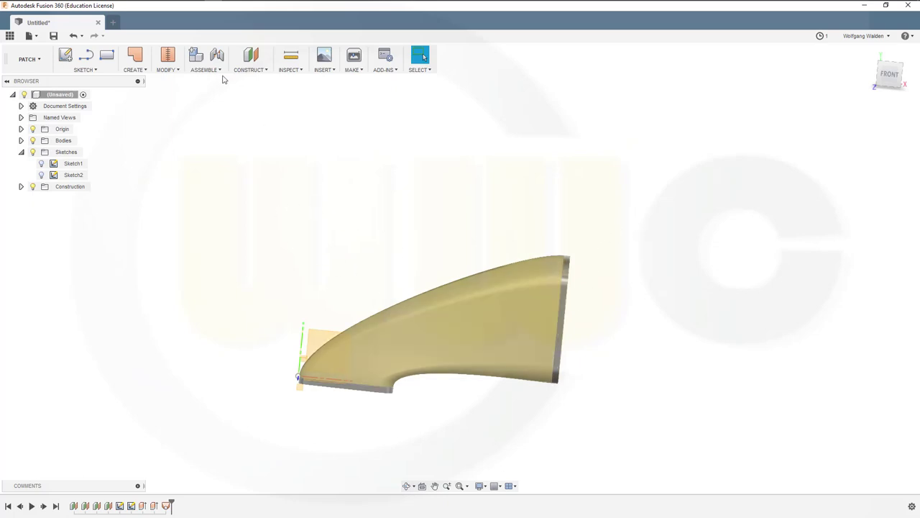
Reverse the normal of the loft surface
{"action": "left_click", "coordinate": [167, 70]}
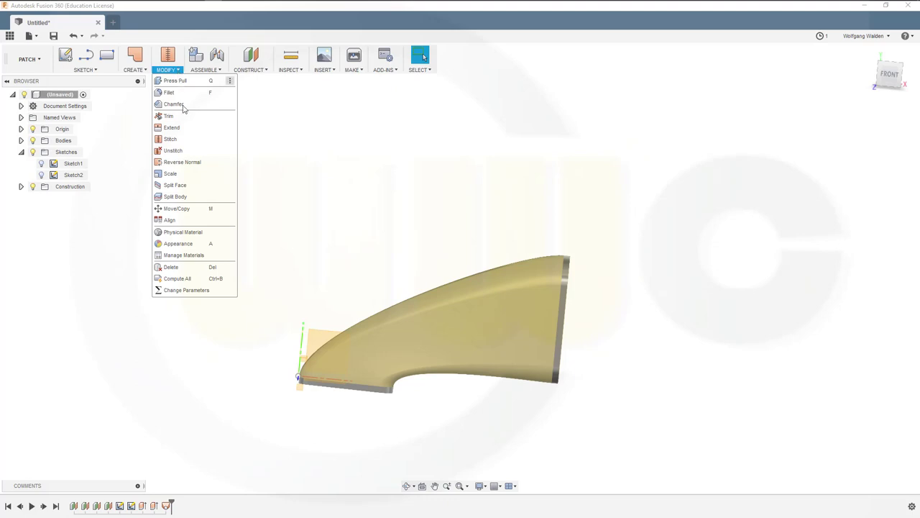
{"action": "left_click", "coordinate": [183, 163]}
{"action": "left_click", "coordinate": [433, 337]}
{"action": "left_click", "coordinate": [699, 173]}
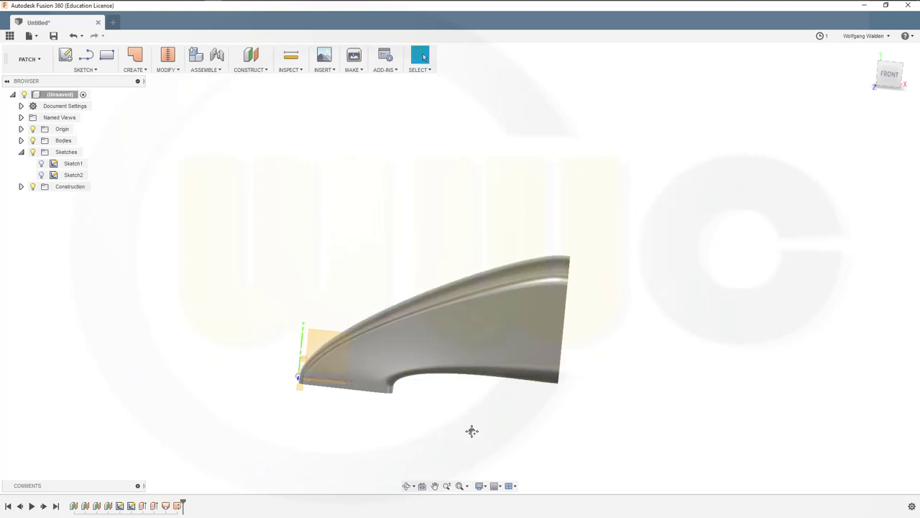
{"action": "middle_click_drag", "start_coordinate": [475, 421], "coordinate": [468, 393], "text": "shift"}
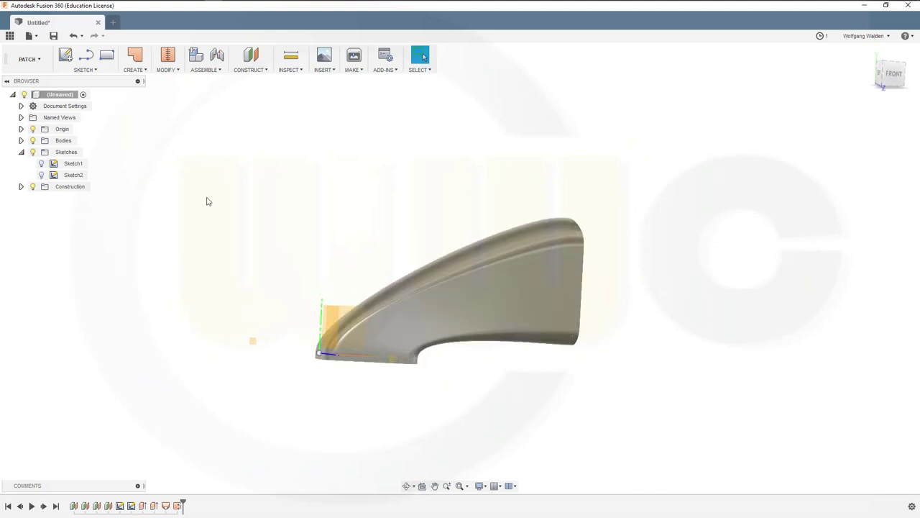
Stitch the loft surface into a single body
{"action": "left_click", "coordinate": [179, 70]}
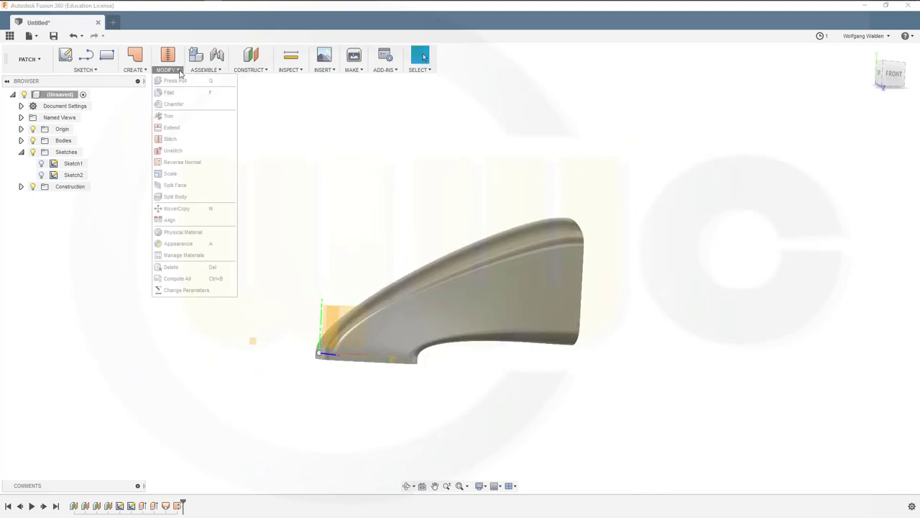
{"action": "left_click", "coordinate": [173, 139]}
{"action": "left_click", "coordinate": [388, 334]}
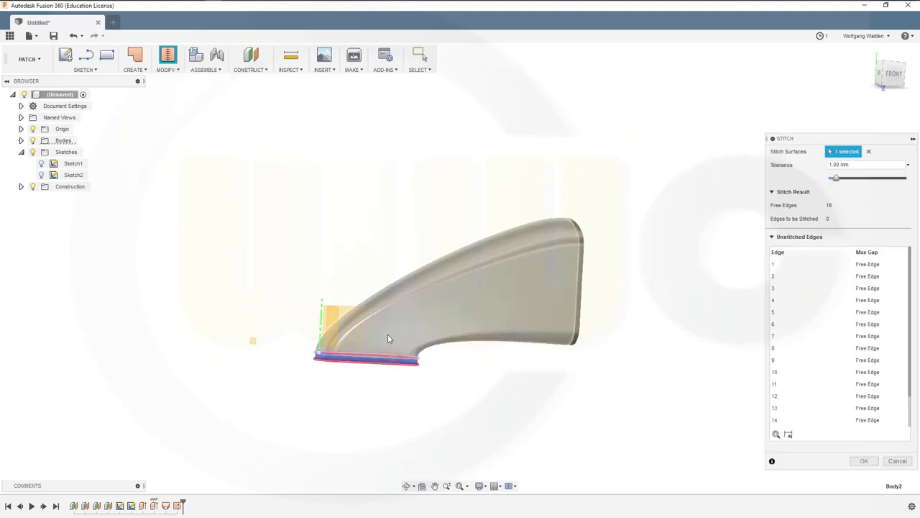
{"action": "left_click", "coordinate": [865, 400]}
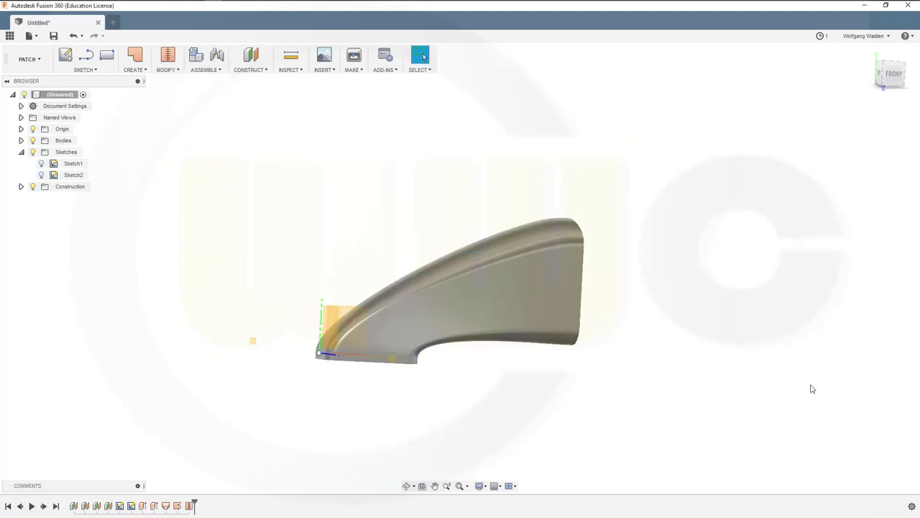
Expand the Bodies folder and hide Body1's end section
{"action": "left_click", "coordinate": [21, 140]}
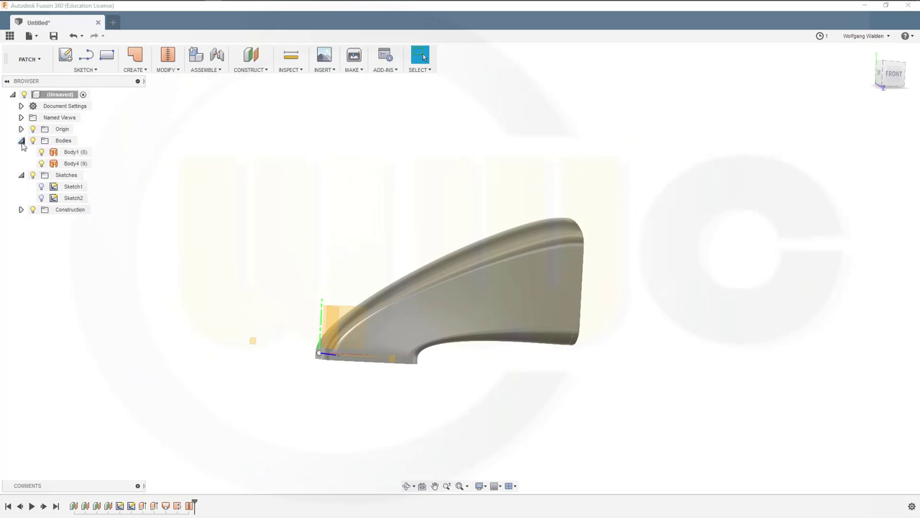
{"action": "right_click", "coordinate": [68, 155]}
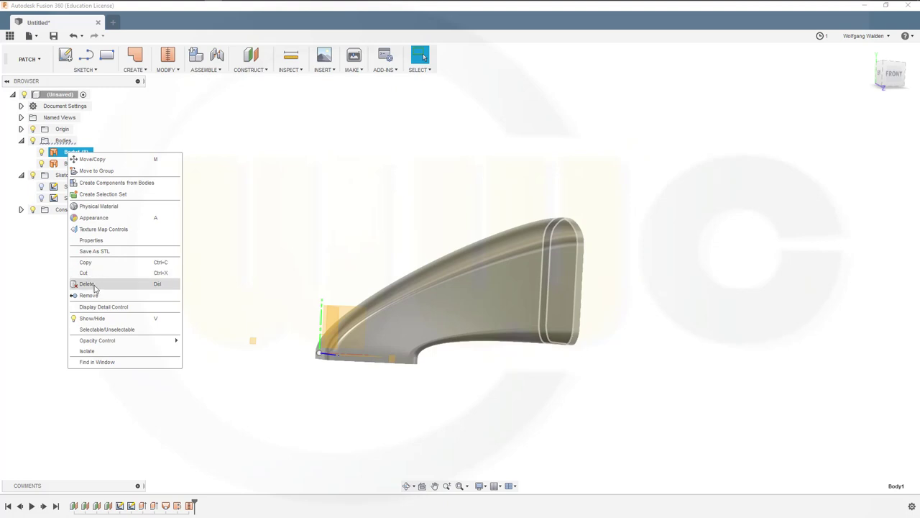
{"action": "key", "text": "Escape"}
{"action": "key", "text": "v"}
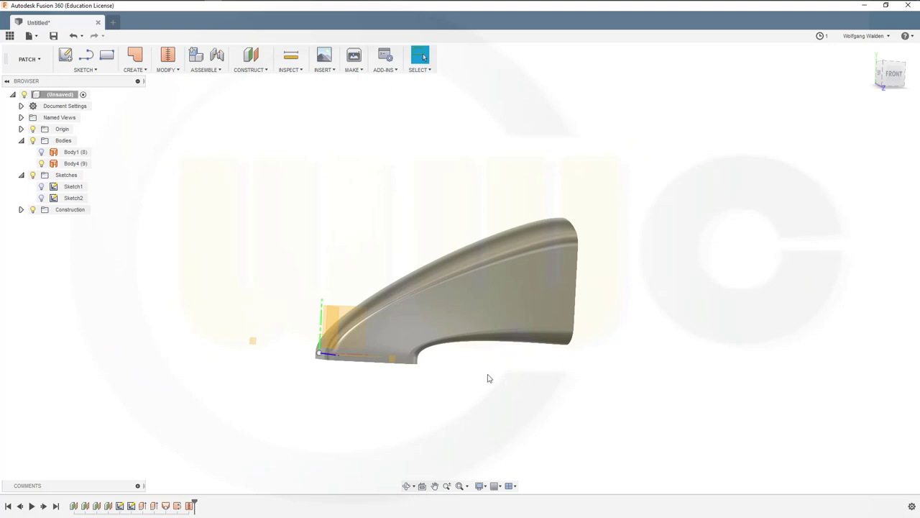
Cap Body4's open bottom boundary with a Patch surface created as new body Body5
{"action": "middle_click_drag", "start_coordinate": [354, 238], "coordinate": [176, 135], "text": "shift"}
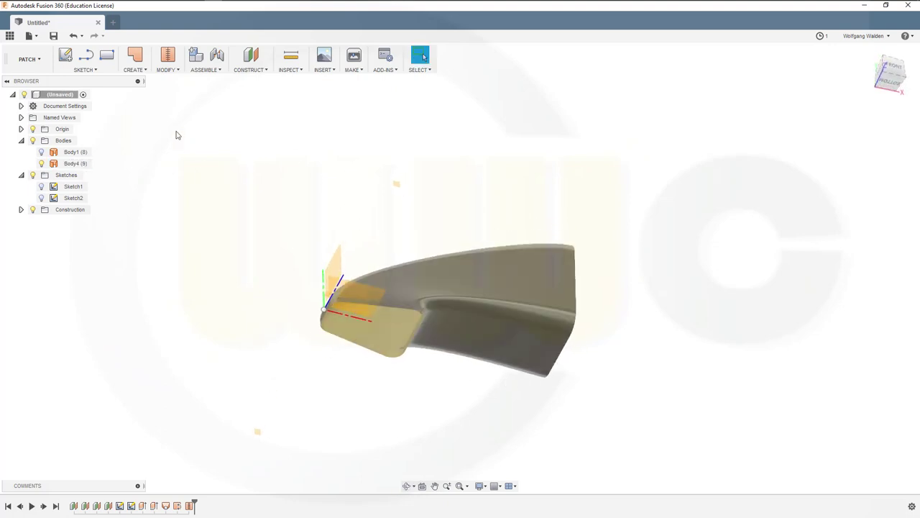
{"action": "left_click", "coordinate": [146, 71]}
{"action": "left_click", "coordinate": [160, 72]}
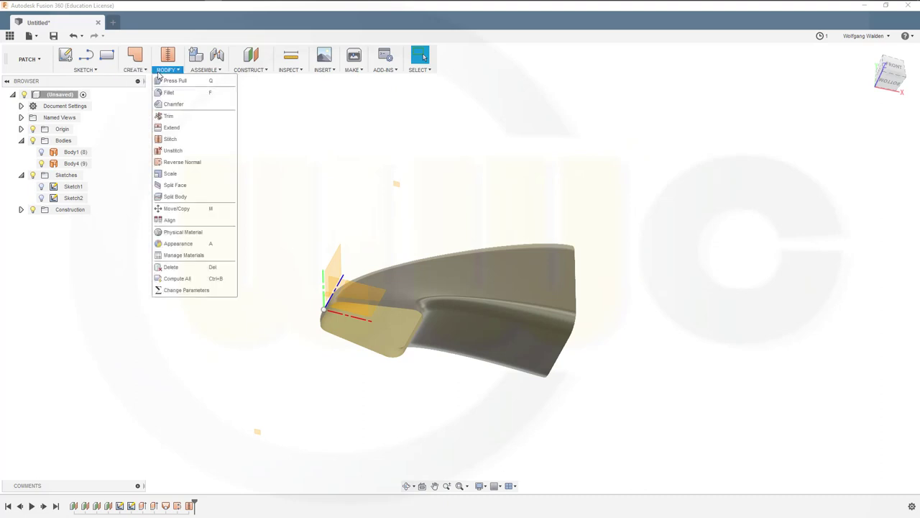
{"action": "left_click", "coordinate": [147, 72]}
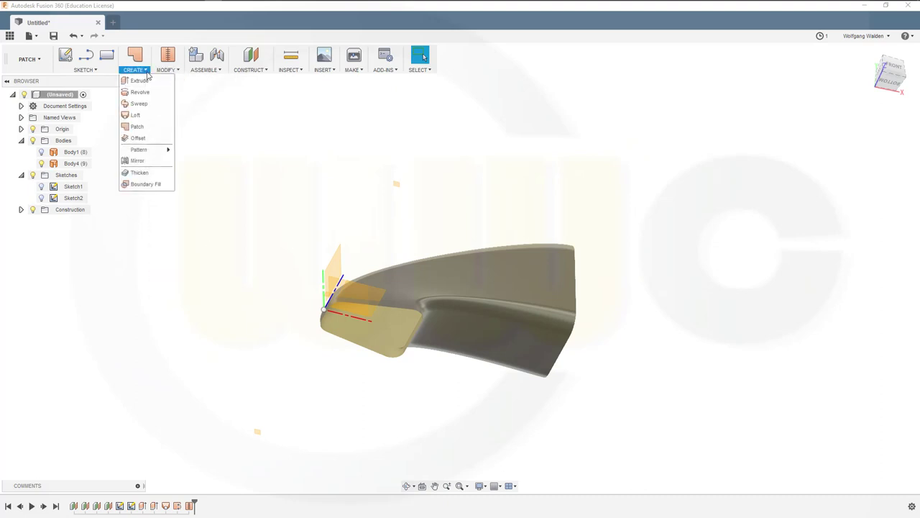
{"action": "left_click", "coordinate": [136, 127]}
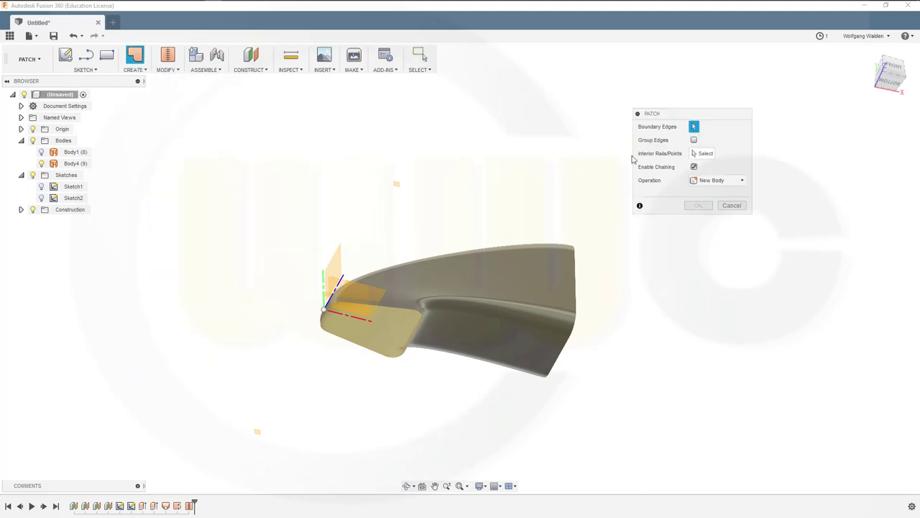
{"action": "left_click", "coordinate": [399, 311]}
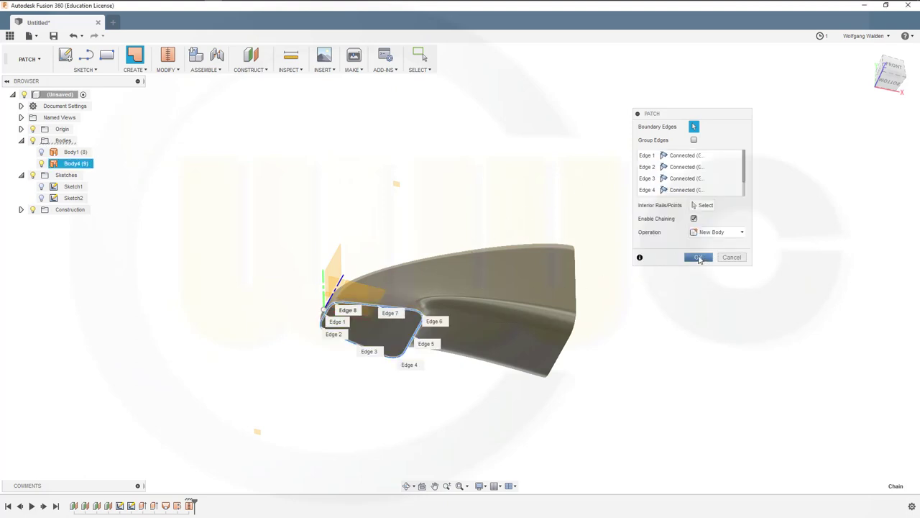
{"action": "left_click", "coordinate": [739, 232]}
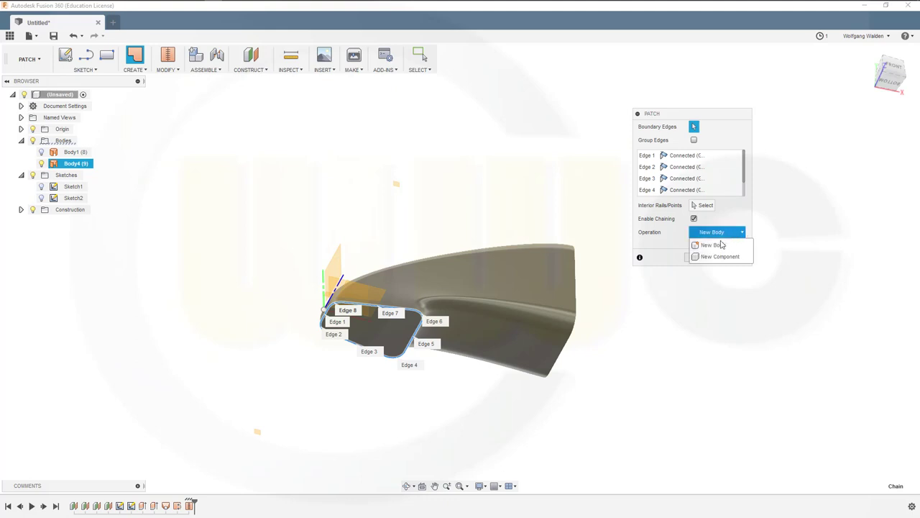
{"action": "left_click", "coordinate": [797, 244]}
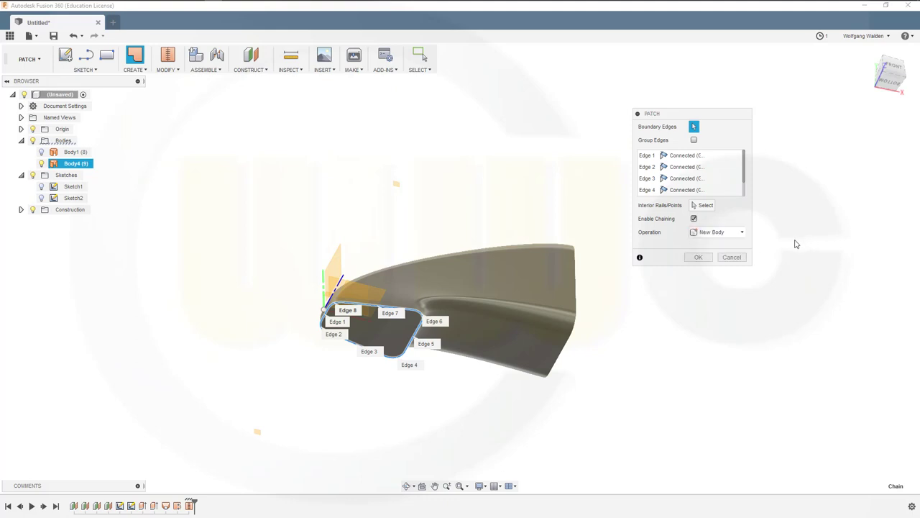
{"action": "left_click", "coordinate": [698, 258]}
{"action": "middle_click_drag", "start_coordinate": [389, 222], "coordinate": [364, 206]}
{"action": "left_click", "coordinate": [167, 70]}
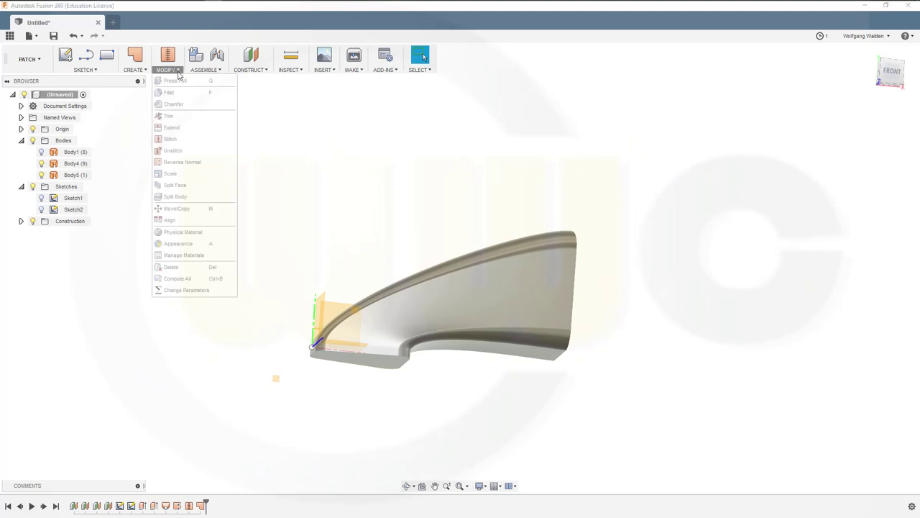
Stitch Body4 and Body5 into a single body, Body6
{"action": "left_click", "coordinate": [177, 136]}
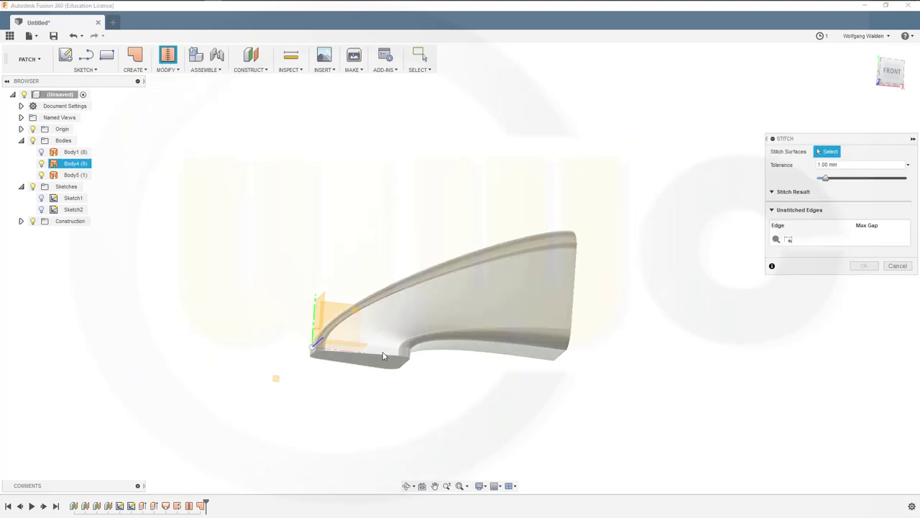
{"action": "left_click", "coordinate": [382, 357]}
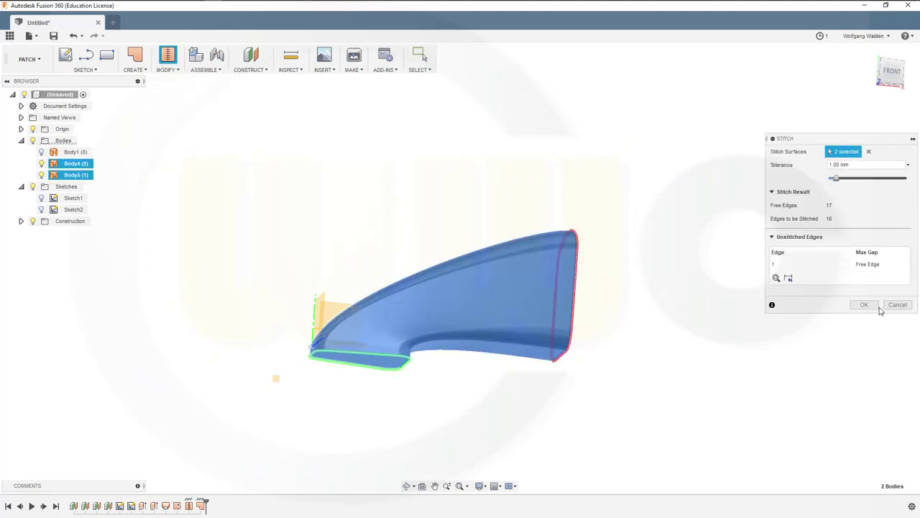
{"action": "left_click", "coordinate": [876, 307]}
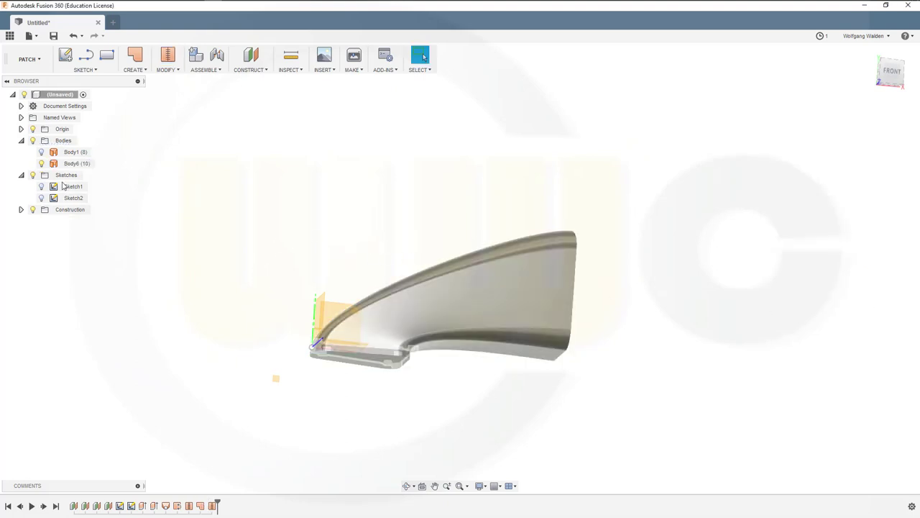
Fillet the body's bottom edge with a 15 mm radius
{"action": "left_click", "coordinate": [167, 70]}
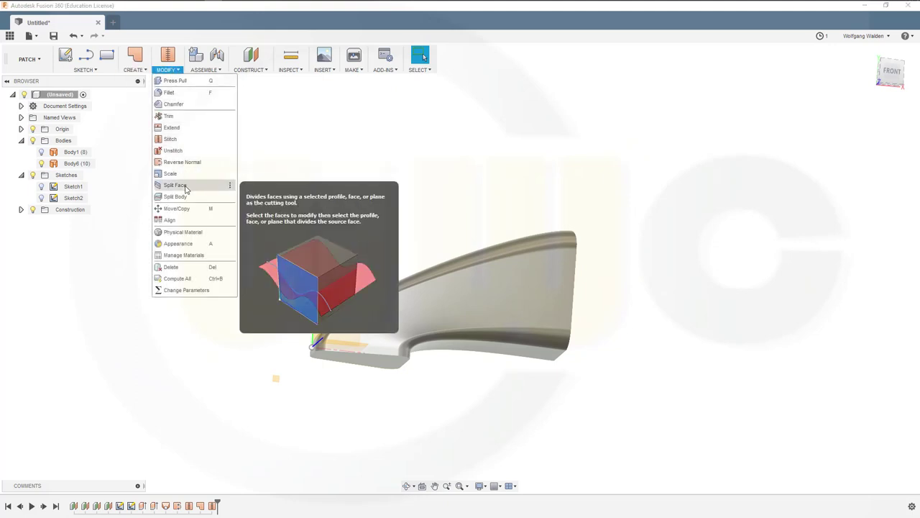
{"action": "left_click", "coordinate": [172, 92]}
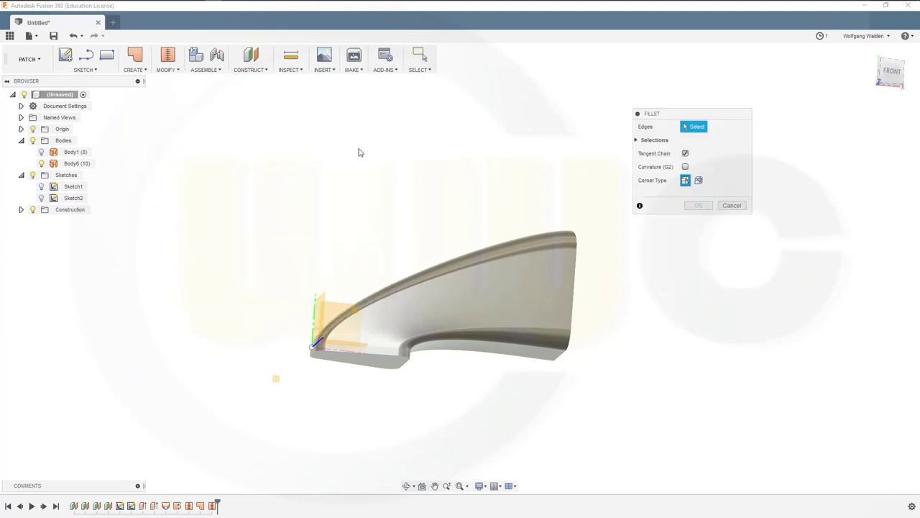
{"action": "left_click", "coordinate": [384, 357]}
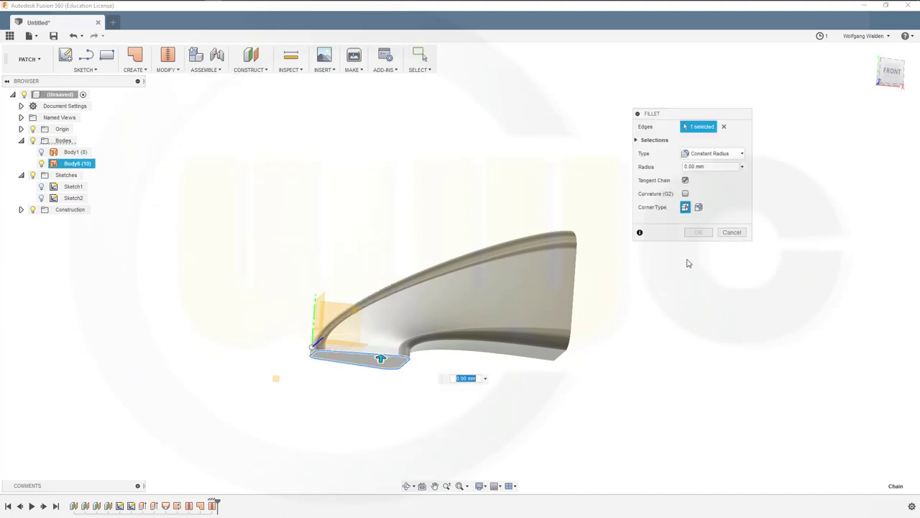
{"action": "left_click", "coordinate": [709, 166]}
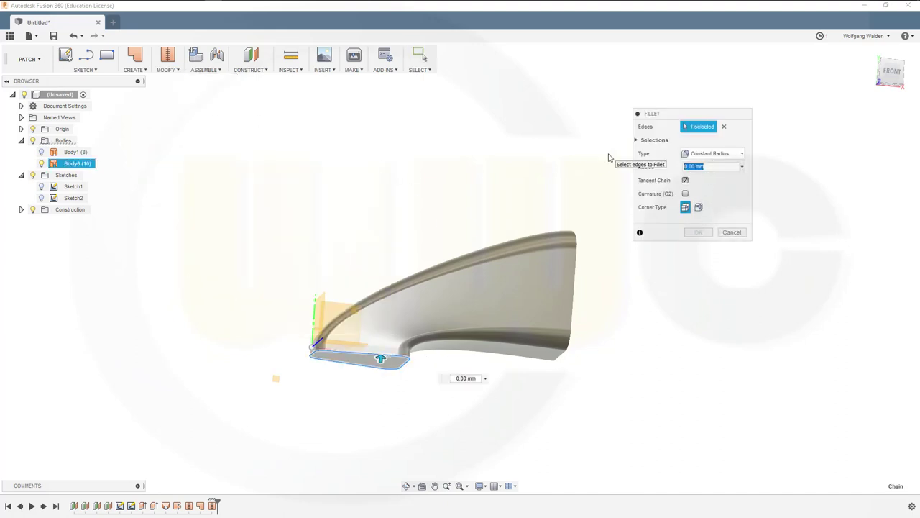
{"action": "type", "text": "15"}
{"action": "key", "text": "Return"}
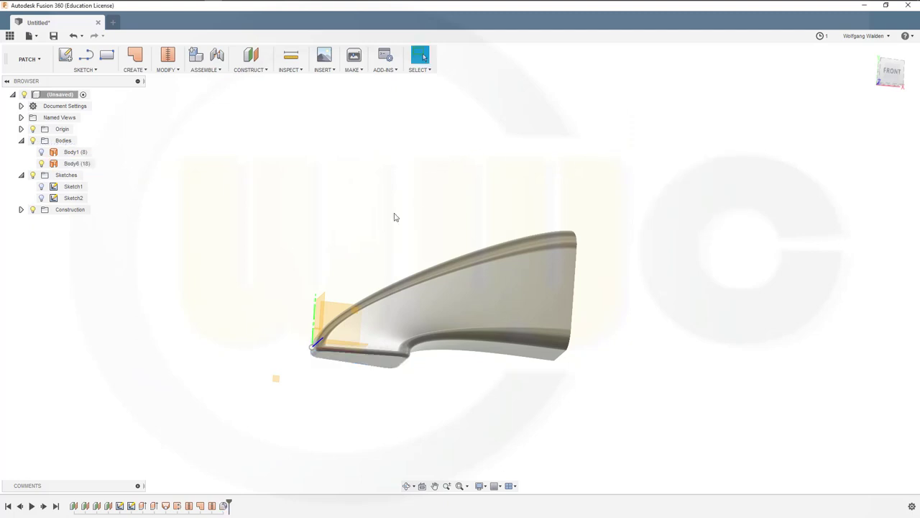
{"action": "mouse_move", "coordinate": [359, 211]}
{"action": "middle_mouse_down", "text": "shift"}
{"action": "mouse_move", "coordinate": [351, 238]}
{"action": "mouse_move", "coordinate": [357, 220]}
{"action": "middle_mouse_up", "text": "shift"}
Thicken the Body6 surface 5 mm symmetric to create the solid Body7
{"action": "left_click", "coordinate": [177, 69]}
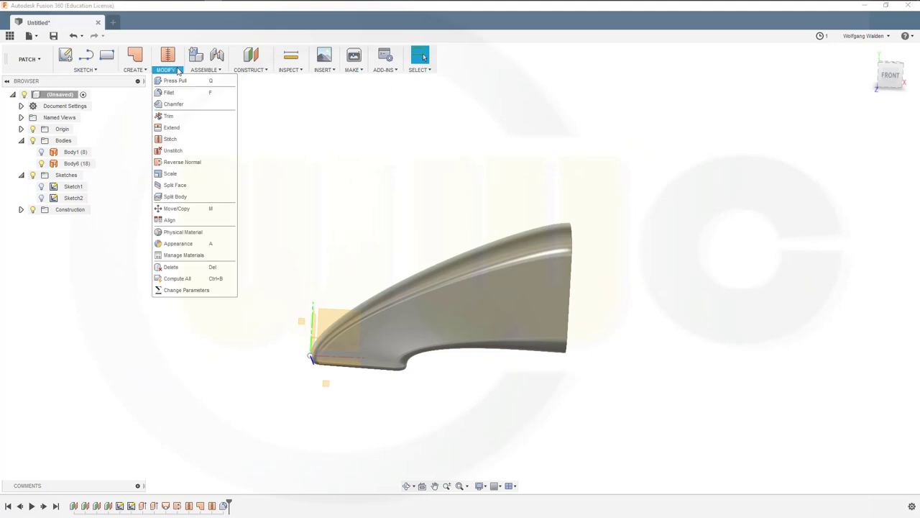
{"action": "left_click", "coordinate": [135, 70]}
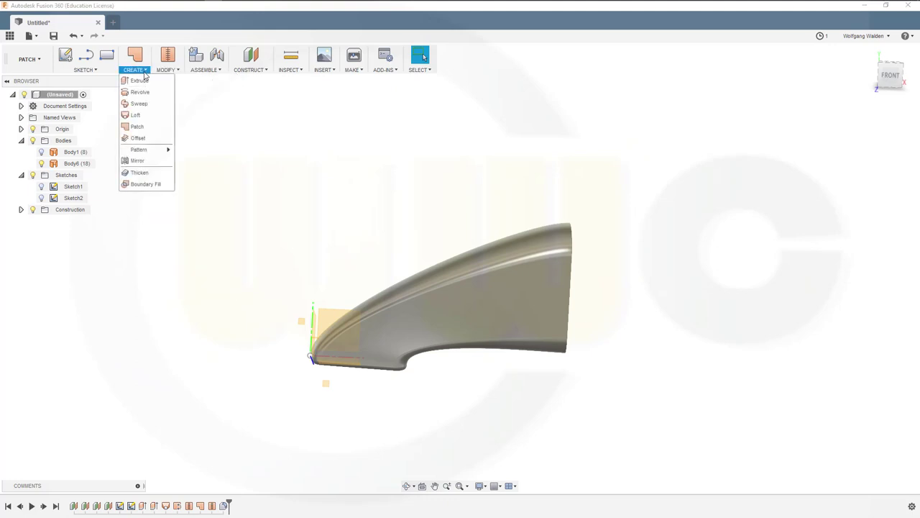
{"action": "left_click", "coordinate": [139, 173]}
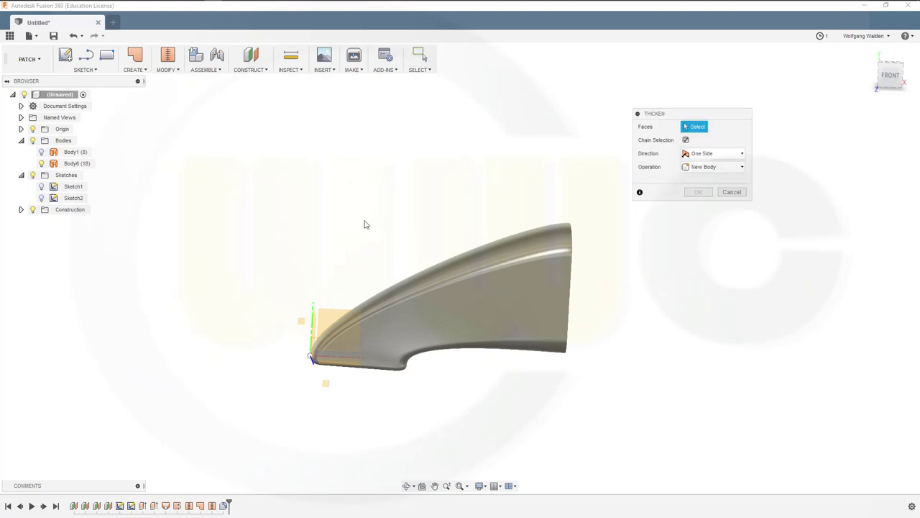
{"action": "left_click", "coordinate": [77, 163]}
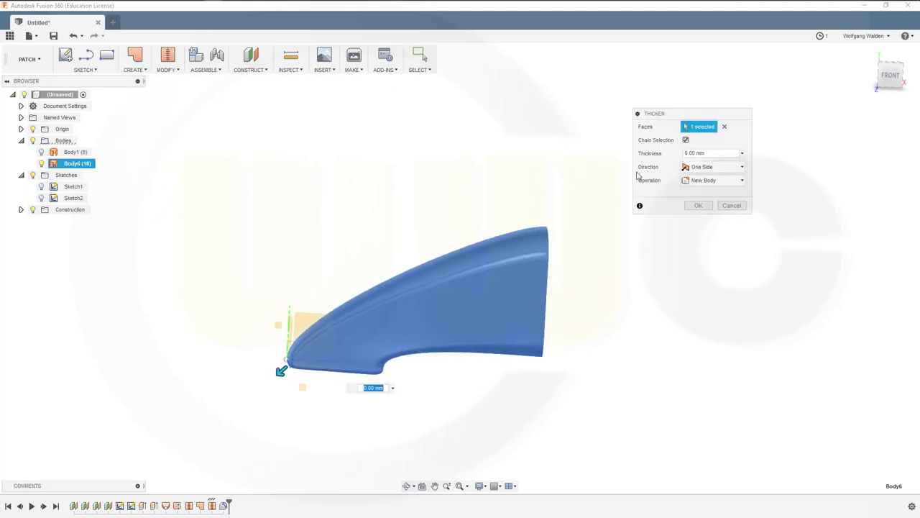
{"action": "left_click", "coordinate": [742, 168]}
{"action": "left_click", "coordinate": [708, 191]}
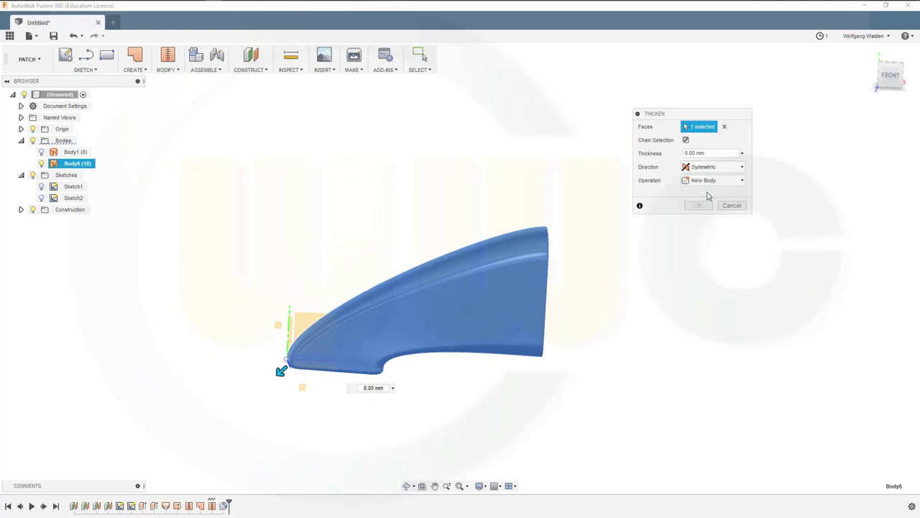
{"action": "left_click", "coordinate": [713, 156]}
{"action": "type", "text": "5"}
{"action": "key", "text": "Return"}
{"action": "middle_click_drag", "start_coordinate": [517, 199], "coordinate": [413, 219], "text": "shift"}
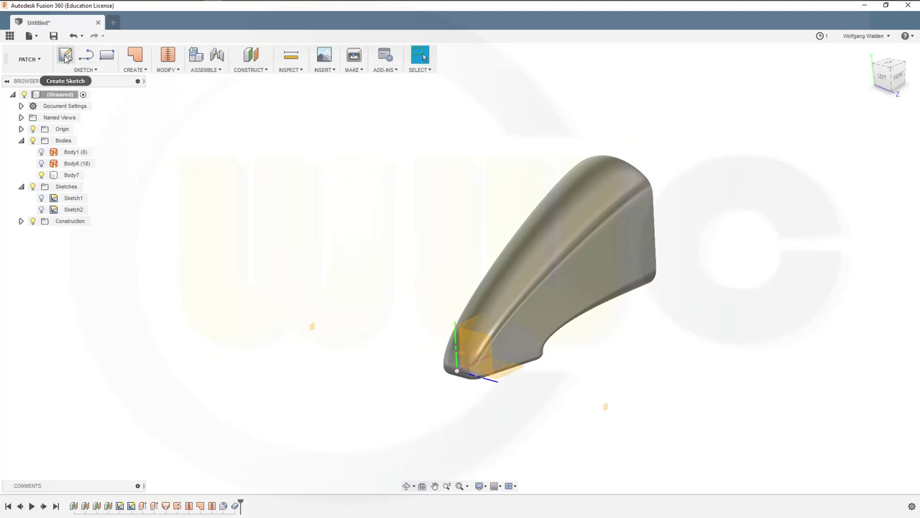
Start a sketch on the front plane and draw a 30 mm circle below the nose
{"action": "left_click", "coordinate": [65, 55]}
{"action": "left_click", "coordinate": [461, 324]}
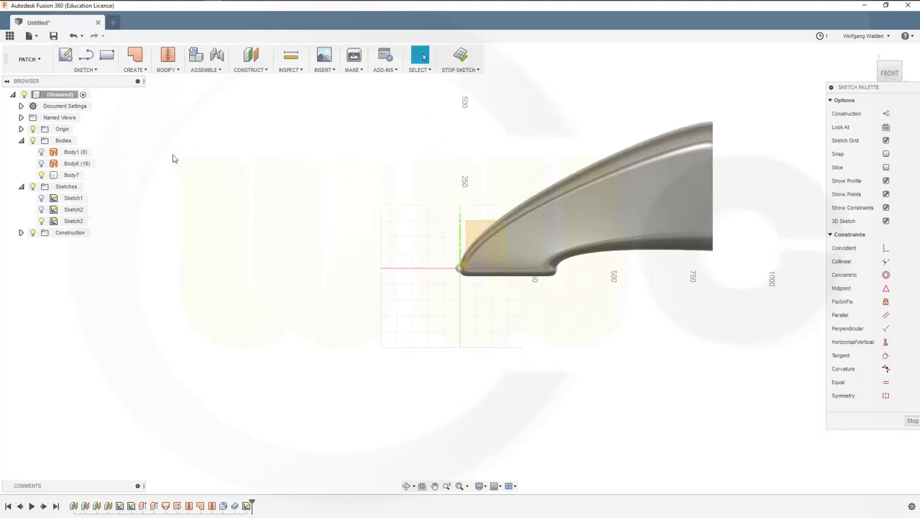
{"action": "key", "text": "c"}
{"action": "left_click", "coordinate": [489, 305]}
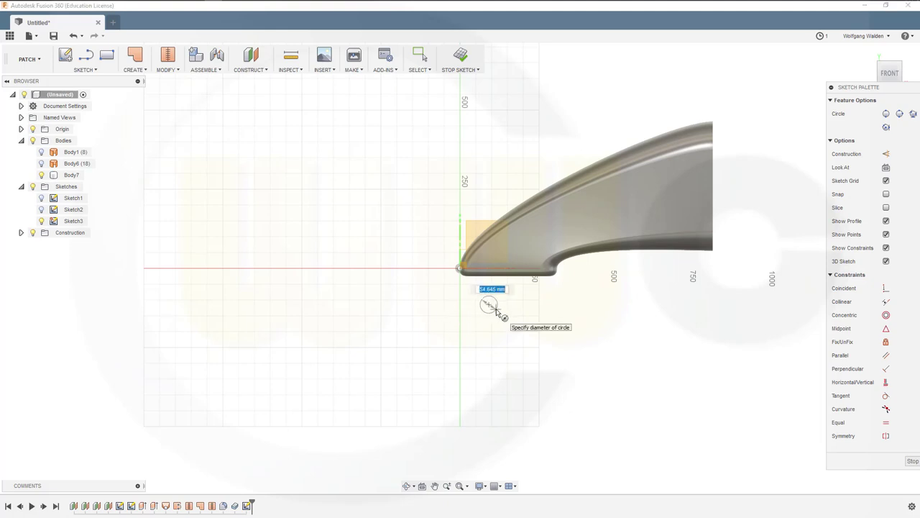
{"action": "type", "text": "30"}
{"action": "key", "text": "Tab"}
{"action": "key", "text": "Return"}
{"action": "key", "text": "Escape"}
Draw a 160 mm line from the circle's top out to the right
{"action": "scroll", "coordinate": [486, 298], "scroll_direction": "up", "scroll_amount": 5}
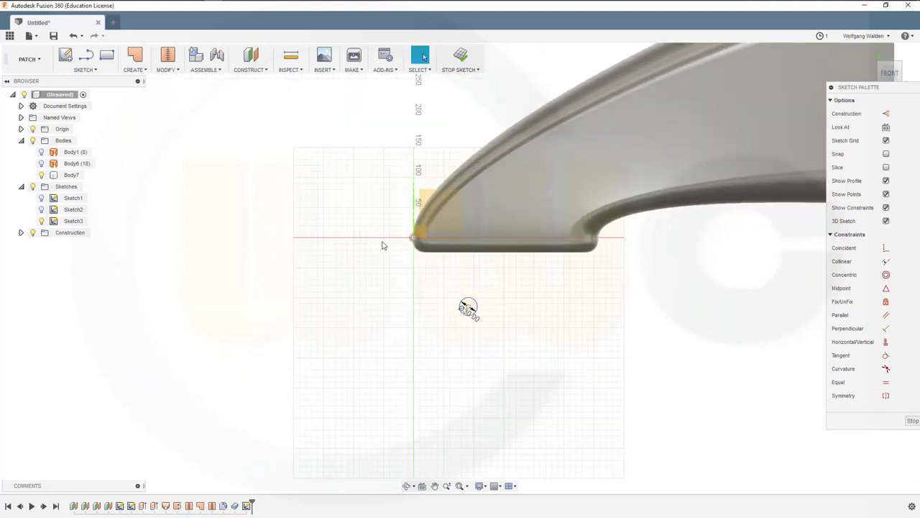
{"action": "key", "text": "l"}
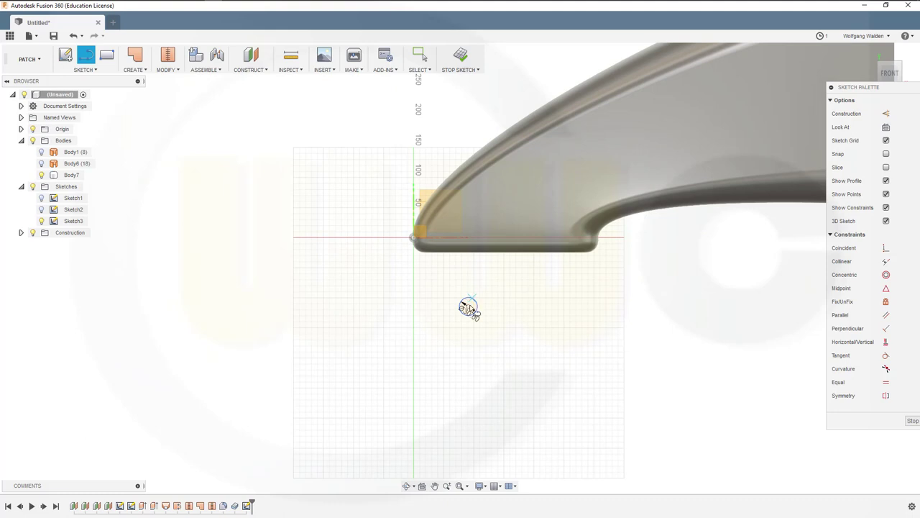
{"action": "scroll", "coordinate": [471, 306], "scroll_direction": "up", "scroll_amount": 5}
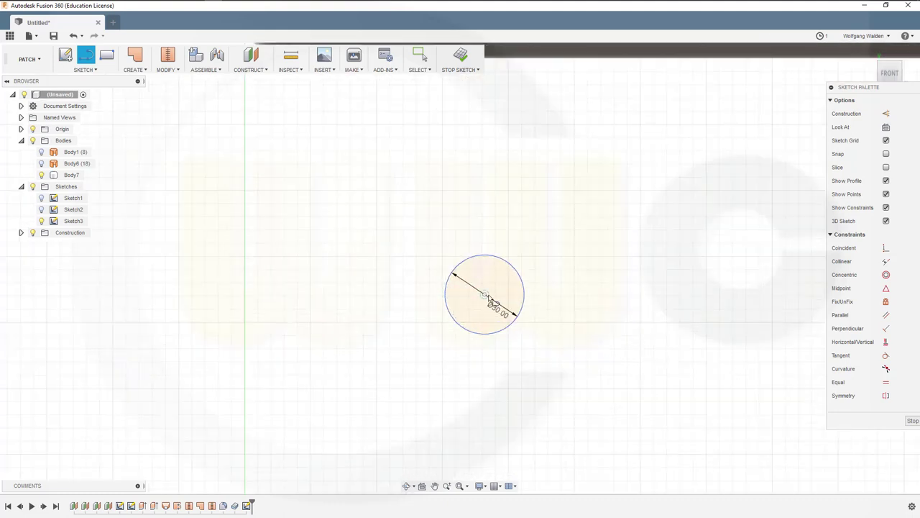
{"action": "left_click", "coordinate": [484, 256]}
{"action": "middle_click_drag", "start_coordinate": [678, 254], "coordinate": [573, 237]}
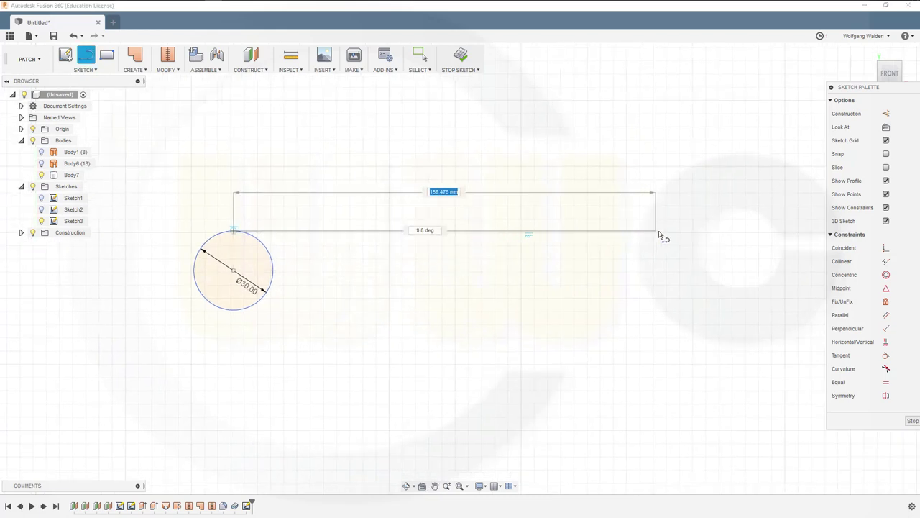
{"action": "type", "text": "160.932"}
{"action": "key", "text": "Return"}
{"action": "key", "text": "Escape"}
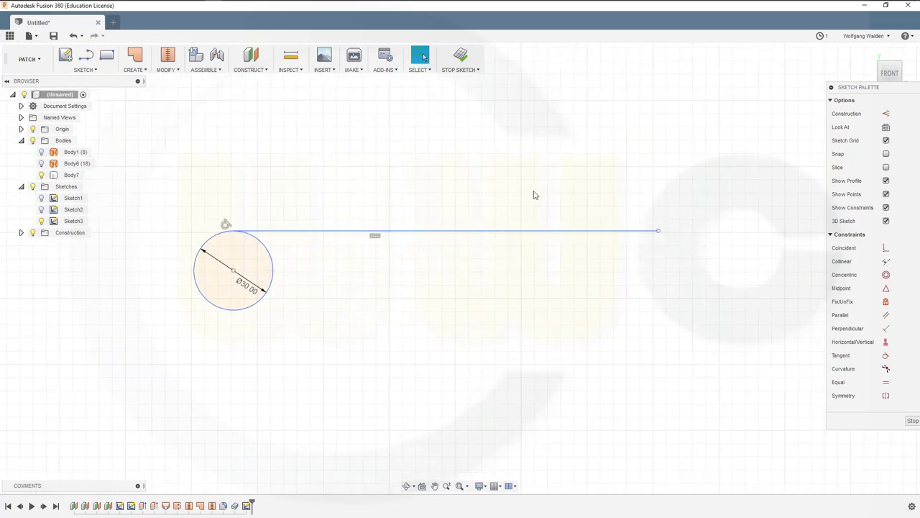
Draw a 3-point arc from the circle's bottom to the line's right end
{"action": "left_click", "coordinate": [93, 70]}
{"action": "mouse_move", "coordinate": [74, 128]}
{"action": "left_click", "coordinate": [153, 128]}
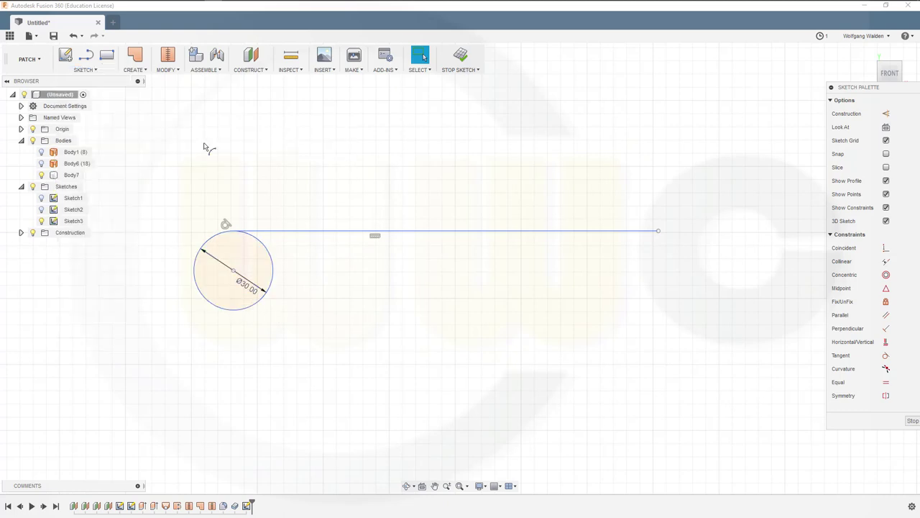
{"action": "left_click", "coordinate": [237, 311]}
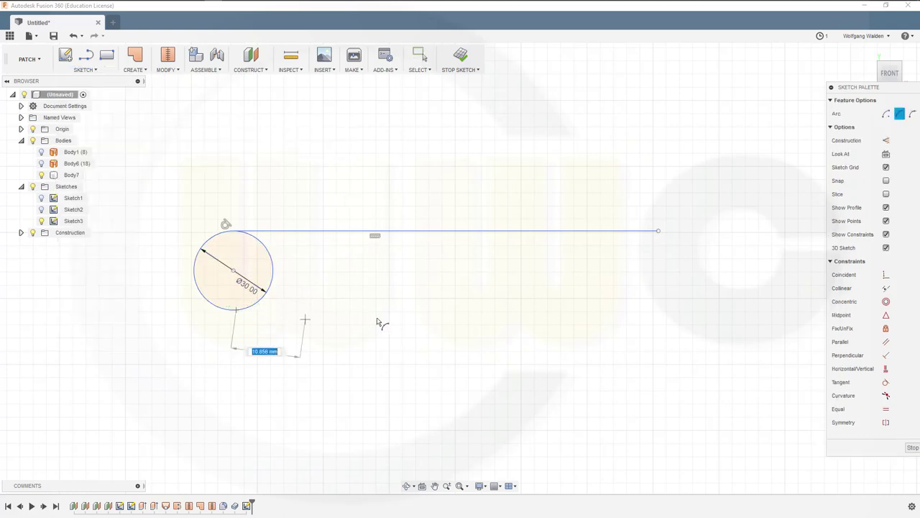
{"action": "left_click", "coordinate": [657, 232]}
{"action": "left_click", "coordinate": [467, 276]}
{"action": "key", "text": "Escape"}
Make the arc tangent to the circle
{"action": "left_click", "coordinate": [886, 355]}
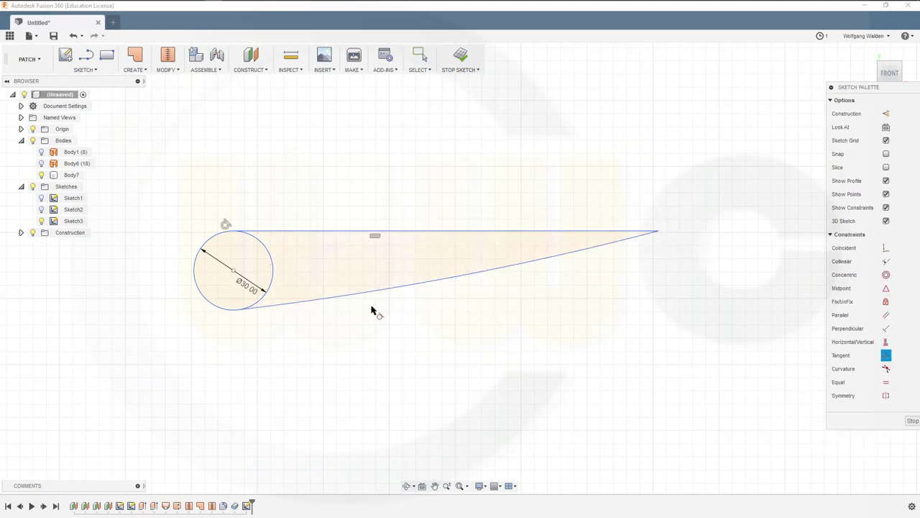
{"action": "left_click", "coordinate": [309, 300]}
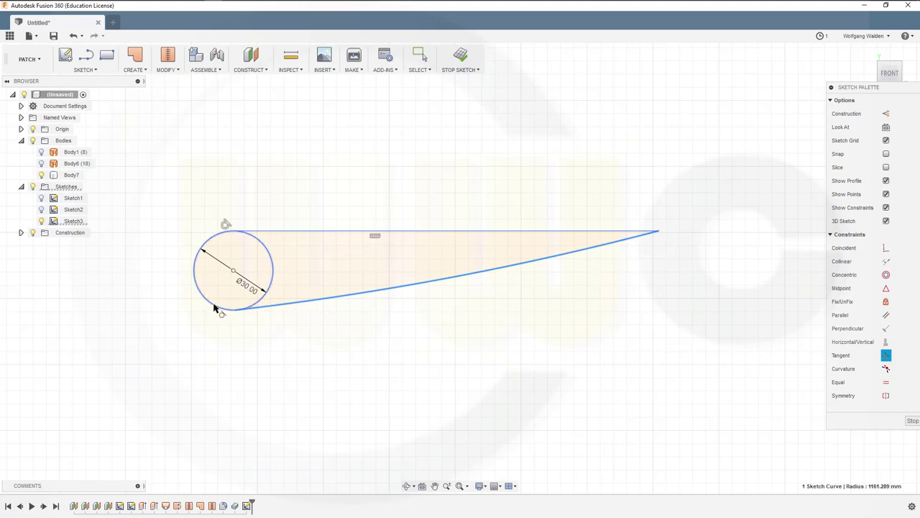
{"action": "left_click", "coordinate": [219, 308]}
{"action": "key", "text": "Escape"}
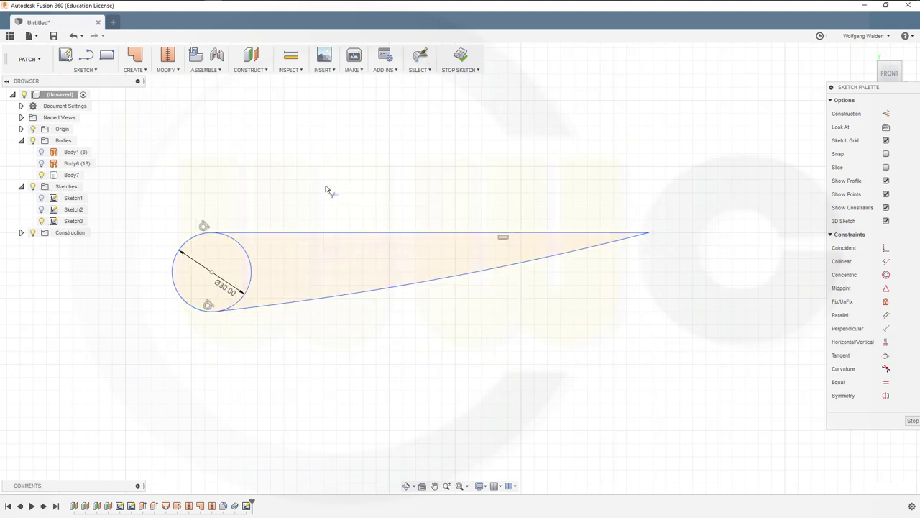
Trim away the circle's right half and shorten the line slightly
{"action": "left_click", "coordinate": [249, 256]}
{"action": "key", "text": "Escape"}
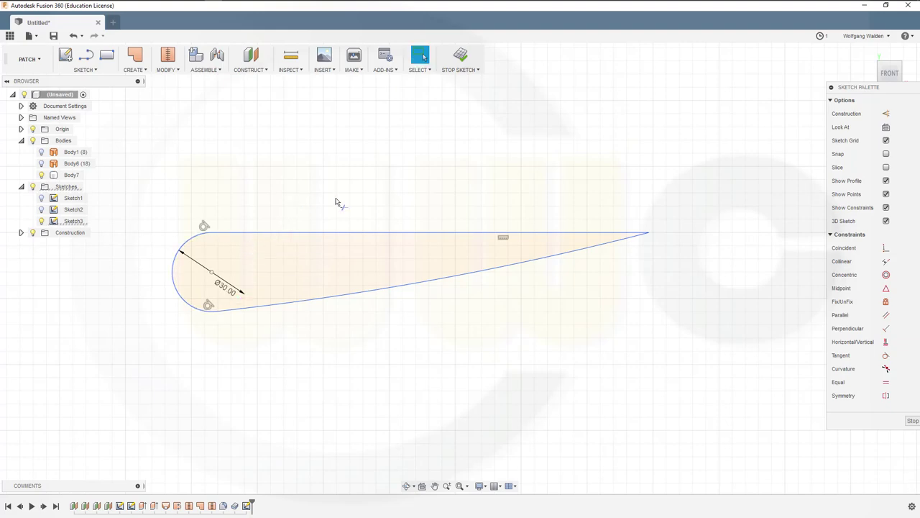
{"action": "scroll", "coordinate": [400, 213], "scroll_direction": "up", "scroll_amount": 1}
{"action": "scroll", "coordinate": [421, 216], "scroll_direction": "down", "scroll_amount": 5}
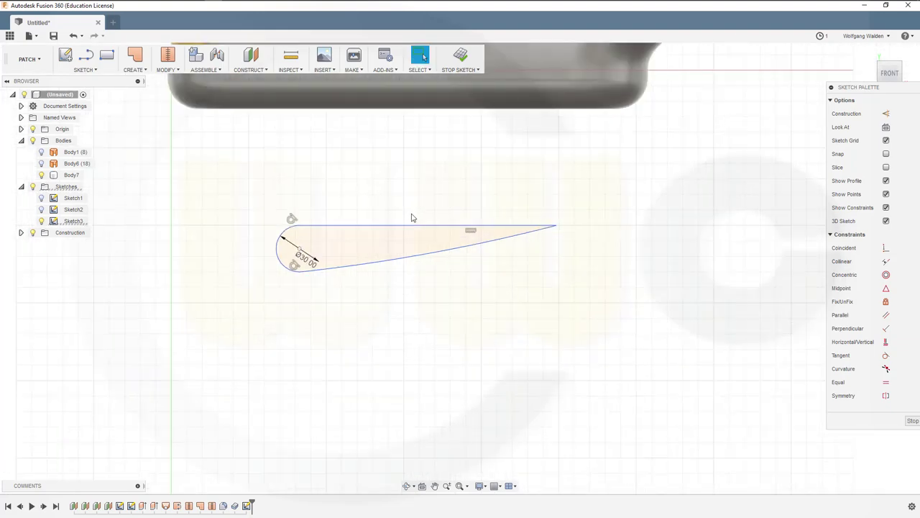
{"action": "scroll", "coordinate": [414, 217], "scroll_direction": "down", "scroll_amount": 2}
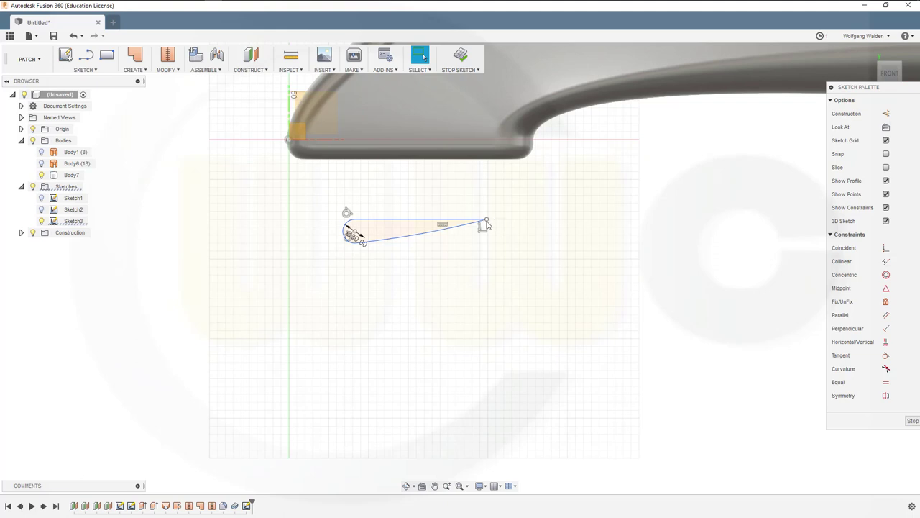
{"action": "left_click_drag", "start_coordinate": [486, 225], "coordinate": [457, 224]}
Move the flap profile up onto the nose's bottom, hiding Body1 to see it
{"action": "left_click_drag", "start_coordinate": [313, 192], "coordinate": [509, 284]}
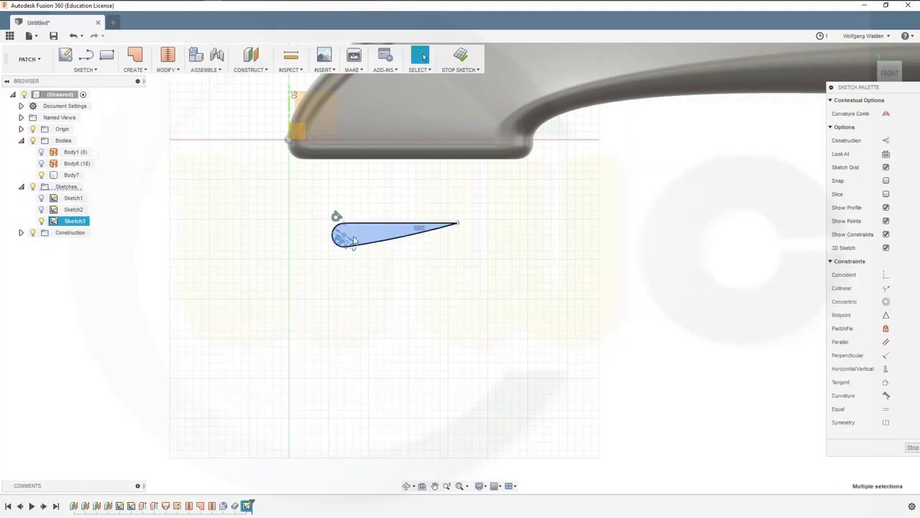
{"action": "mouse_move", "coordinate": [360, 222]}
{"action": "left_mouse_down"}
{"action": "mouse_move", "coordinate": [361, 119]}
{"action": "mouse_move", "coordinate": [341, 113]}
{"action": "left_mouse_up"}
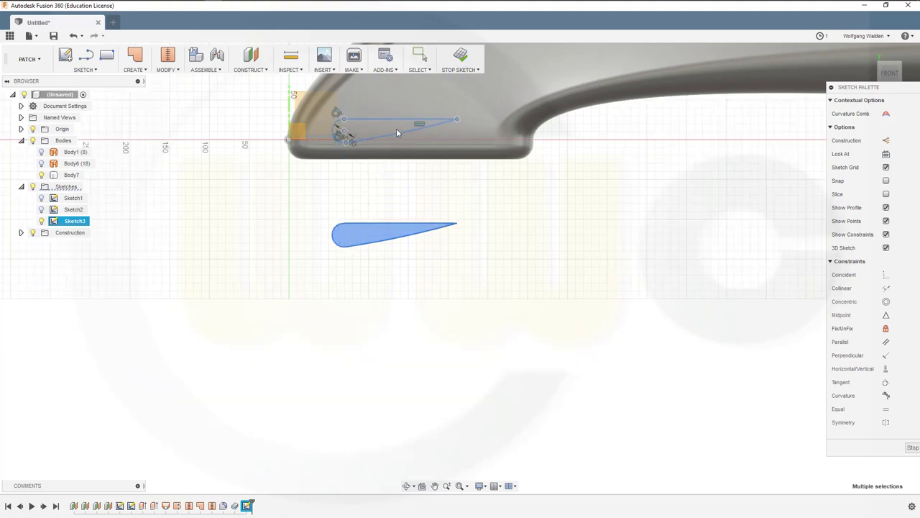
{"action": "left_click", "coordinate": [363, 144]}
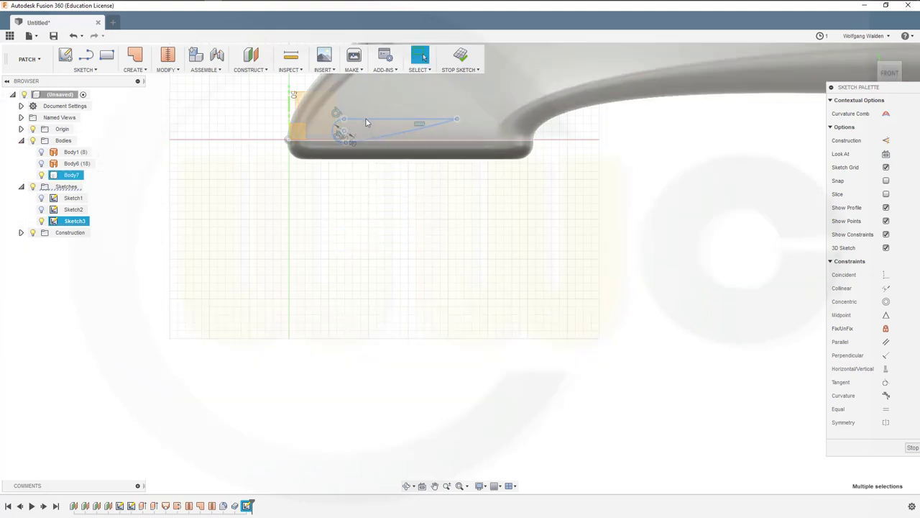
{"action": "left_click", "coordinate": [42, 164]}
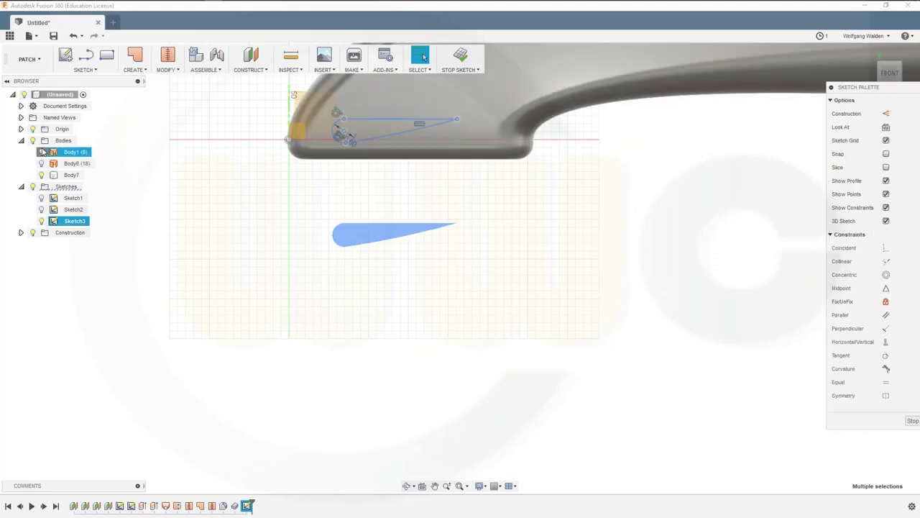
{"action": "left_click", "coordinate": [46, 156]}
{"action": "left_click", "coordinate": [41, 152]}
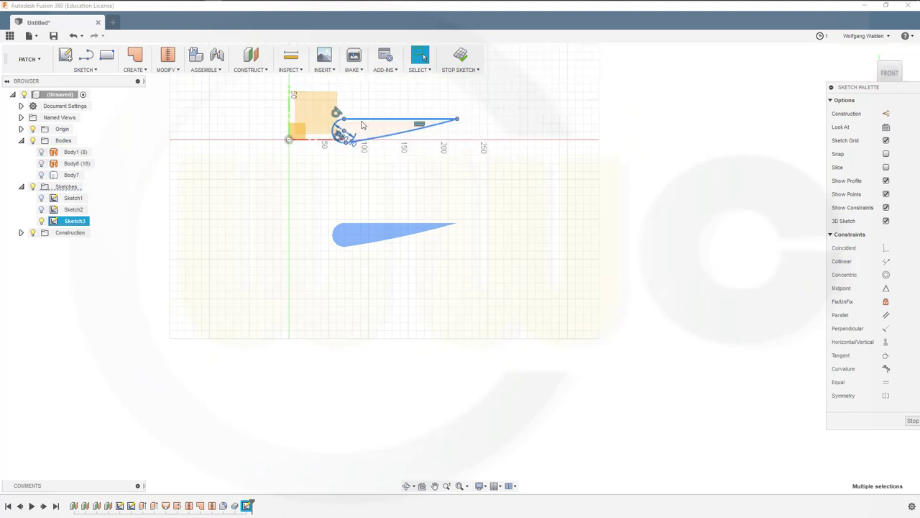
{"action": "left_click_drag", "start_coordinate": [362, 125], "coordinate": [360, 120]}
Shift the flap profile slightly left, then show Body7 again
{"action": "left_click", "coordinate": [45, 174]}
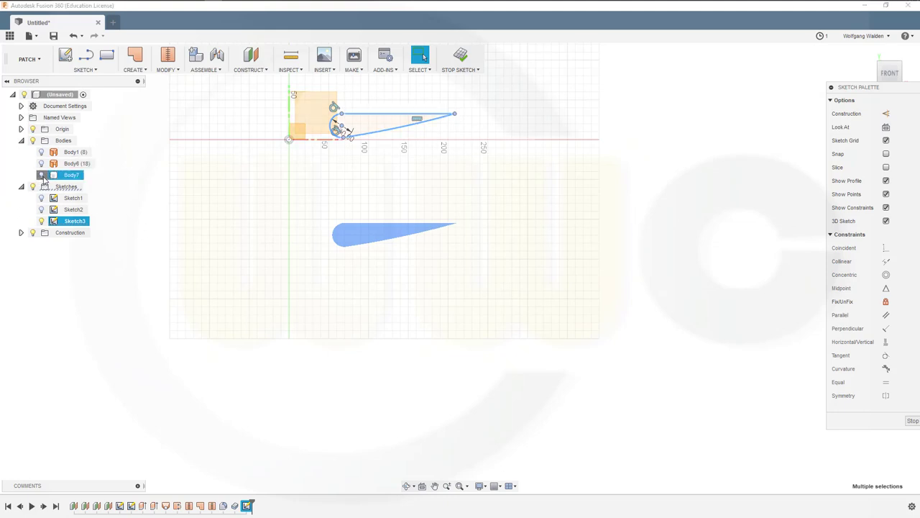
{"action": "left_click", "coordinate": [42, 176]}
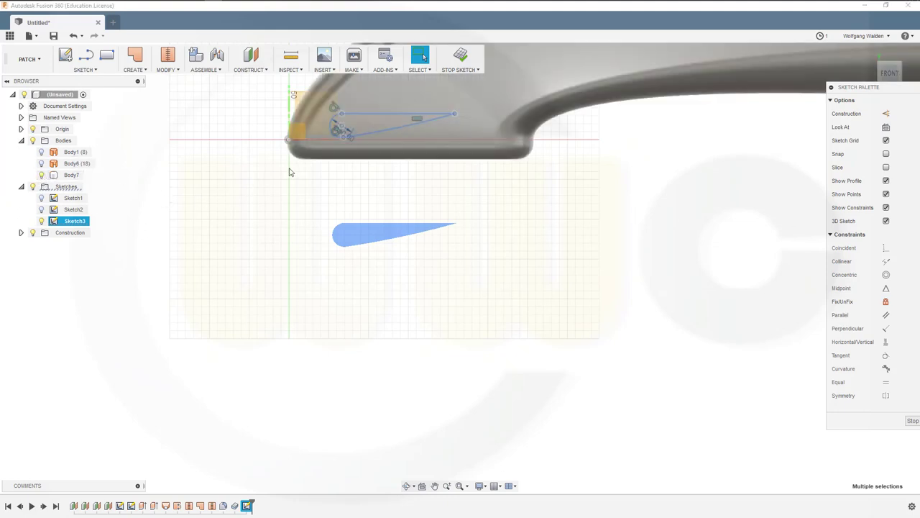
{"action": "left_click", "coordinate": [360, 136]}
{"action": "key", "text": "Escape"}
{"action": "left_click", "coordinate": [42, 175]}
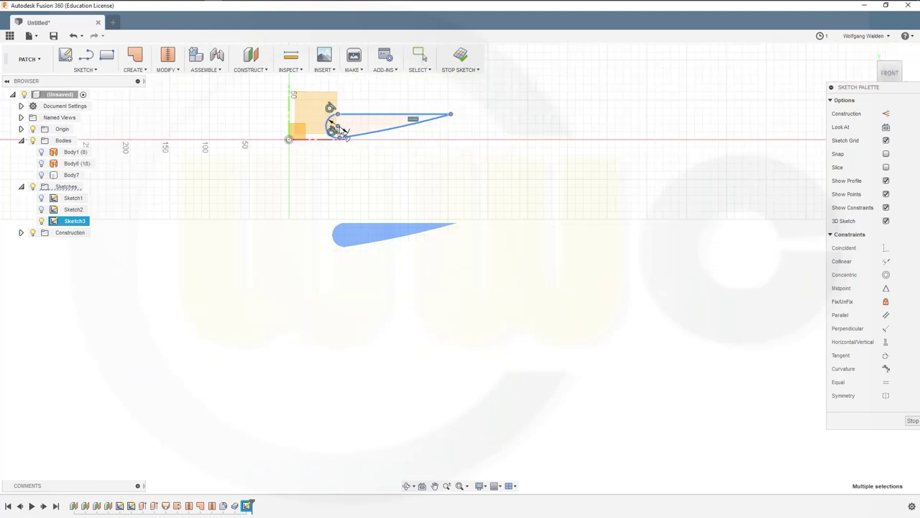
{"action": "left_click_drag", "start_coordinate": [331, 128], "coordinate": [322, 128]}
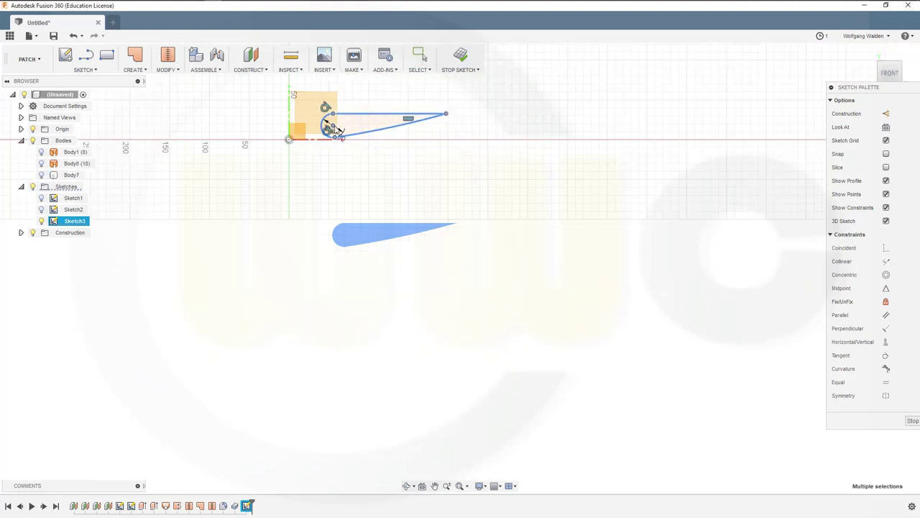
{"action": "left_click", "coordinate": [41, 175]}
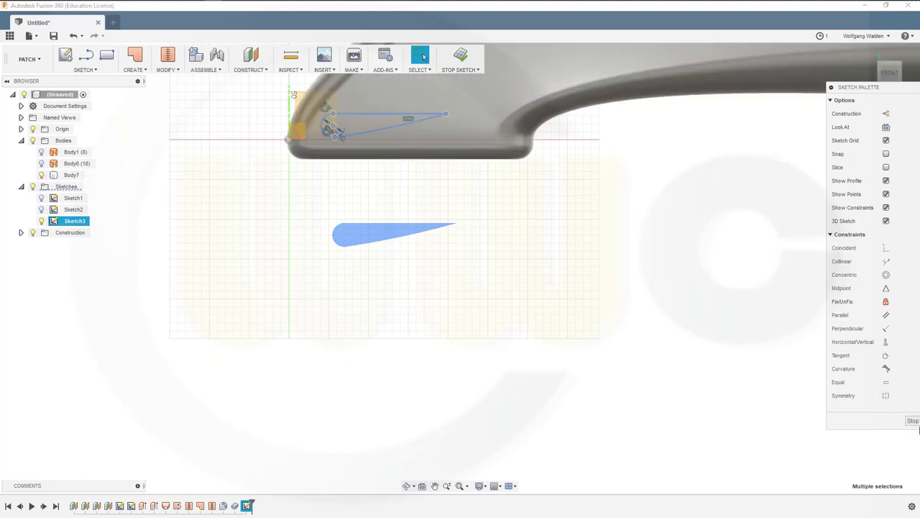
Finish Sketch3 and orbit the model, briefly showing Sketch2's bottom line
{"action": "left_click", "coordinate": [912, 421]}
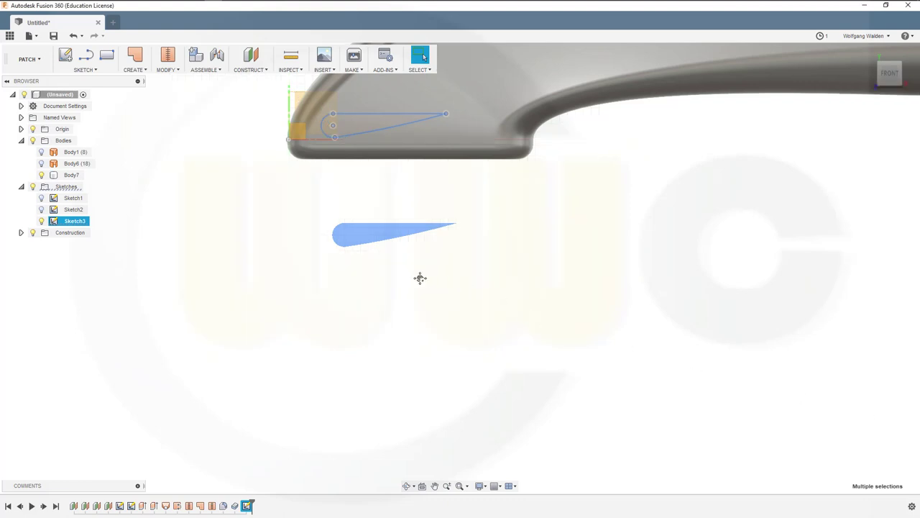
{"action": "middle_click_drag", "start_coordinate": [415, 283], "coordinate": [442, 313]}
{"action": "mouse_move", "coordinate": [399, 338]}
{"action": "middle_mouse_down", "text": "shift"}
{"action": "mouse_move", "coordinate": [429, 335]}
{"action": "mouse_move", "coordinate": [352, 285]}
{"action": "middle_mouse_up", "text": "shift"}
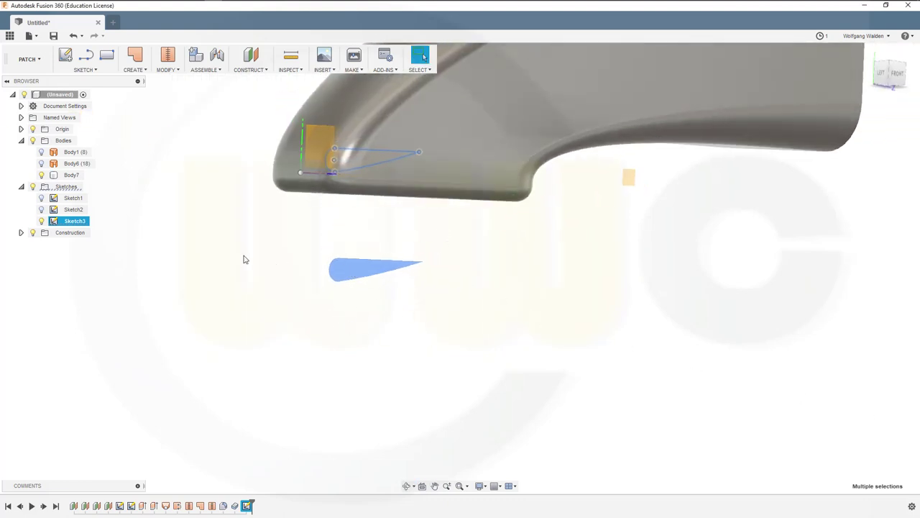
{"action": "middle_click_drag", "start_coordinate": [245, 259], "coordinate": [238, 266]}
{"action": "middle_click_drag", "start_coordinate": [454, 266], "coordinate": [346, 299], "text": "shift"}
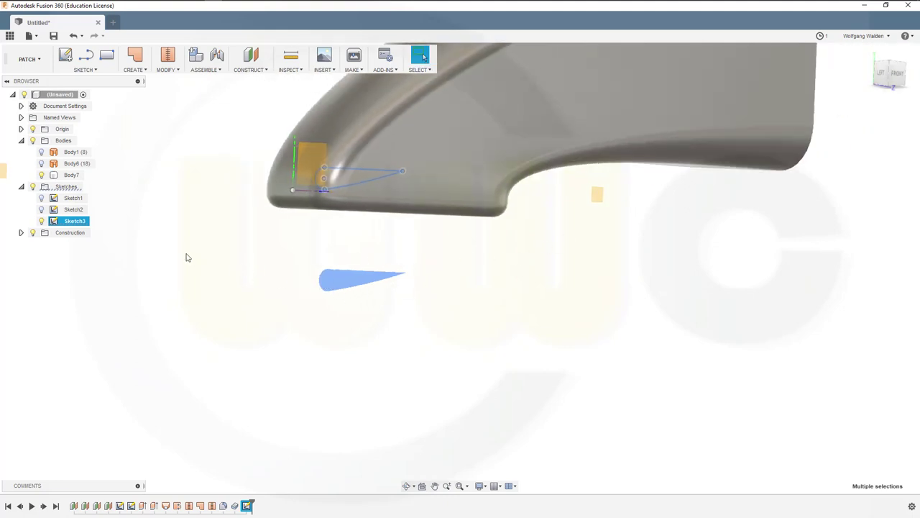
{"action": "left_click", "coordinate": [41, 209]}
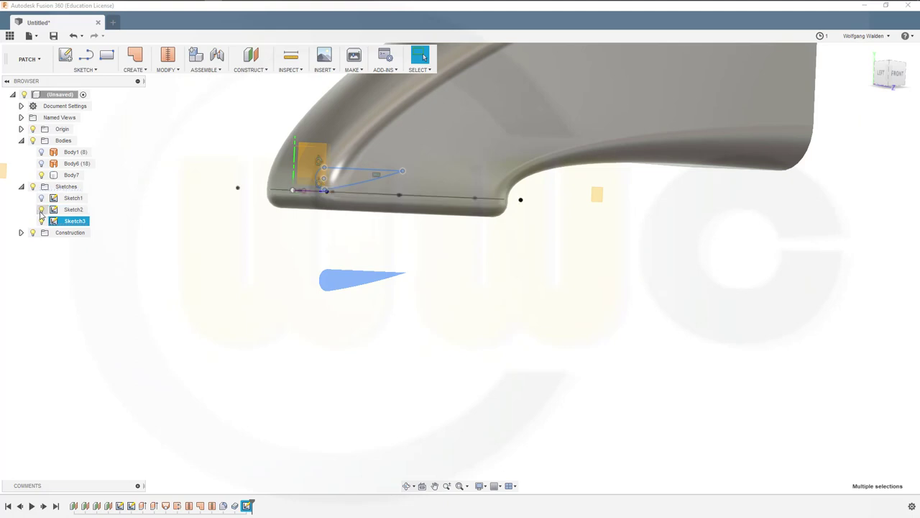
{"action": "left_click", "coordinate": [41, 209]}
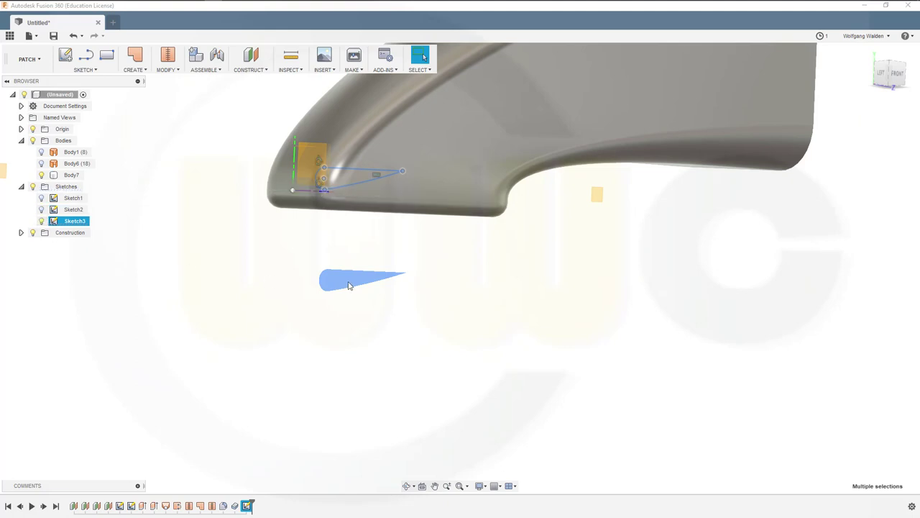
{"action": "middle_click_drag", "start_coordinate": [347, 284], "coordinate": [312, 292], "text": "shift"}
{"action": "key", "text": "F2"}
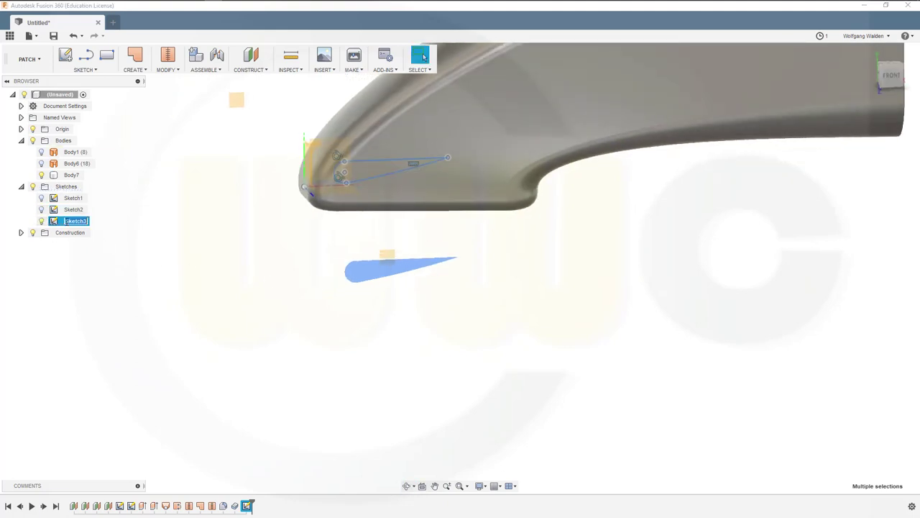
Reopen Sketch3, finish it again, and make its flap profile visible
{"action": "double_click", "coordinate": [53, 221]}
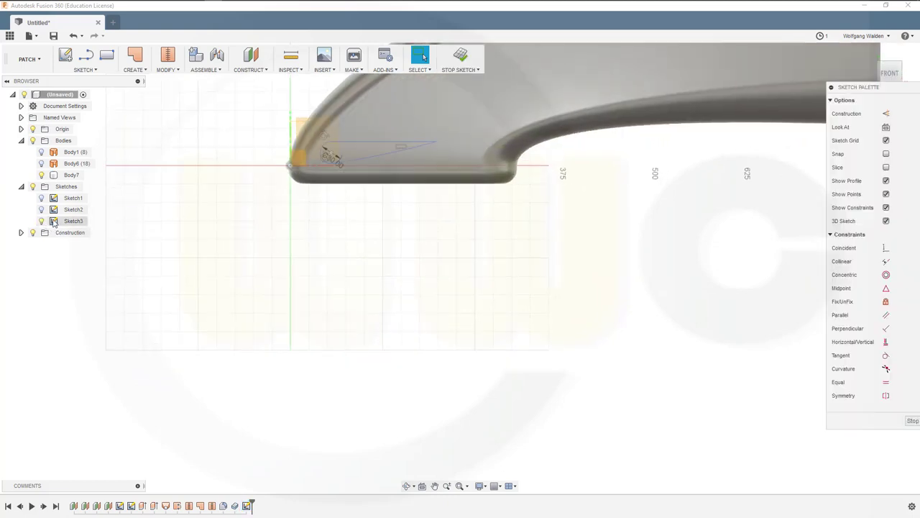
{"action": "left_click", "coordinate": [910, 422]}
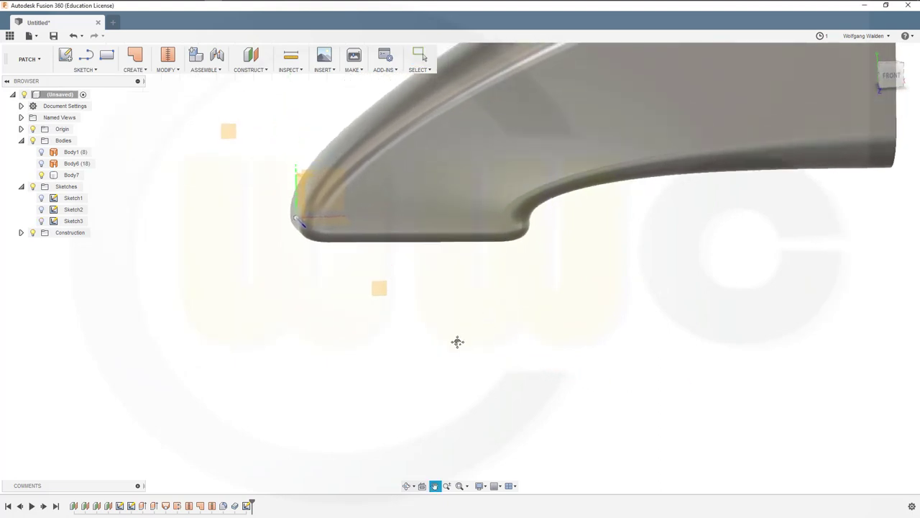
{"action": "left_click", "coordinate": [41, 222]}
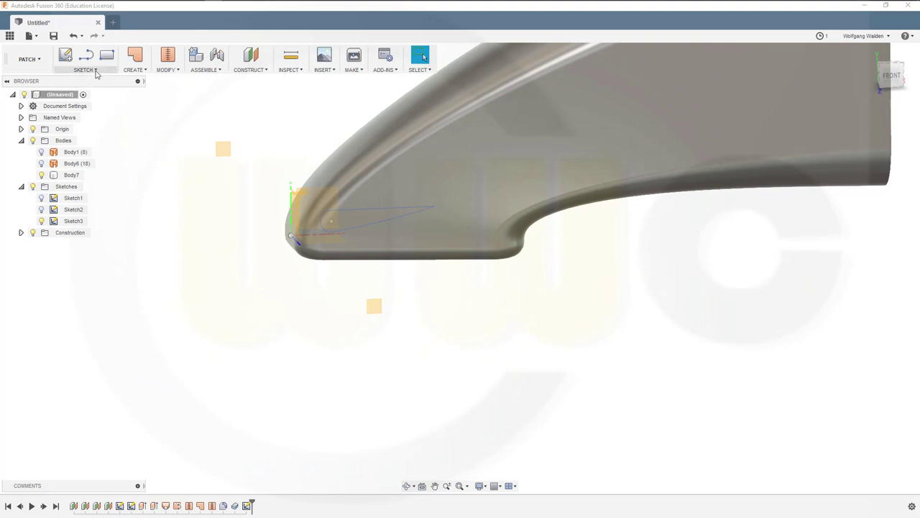
Switch the workspace from PATCH to MODEL
{"action": "left_click", "coordinate": [40, 66]}
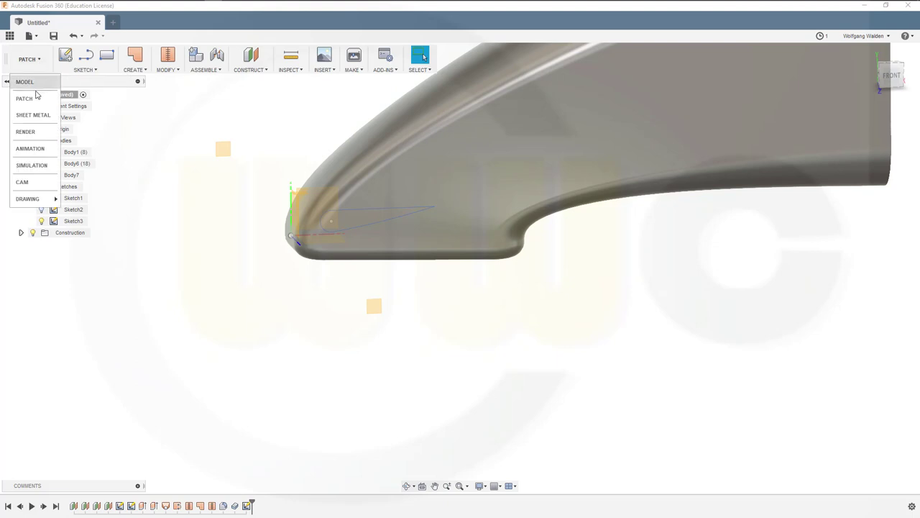
{"action": "left_click", "coordinate": [34, 82]}
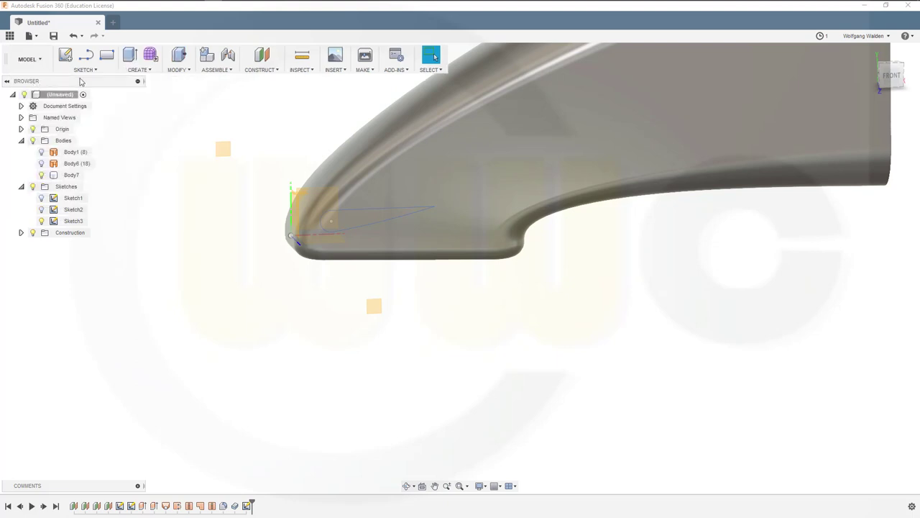
Set up a two-sided Join extrusion of the Sketch3 flap profile
{"action": "left_click", "coordinate": [128, 59]}
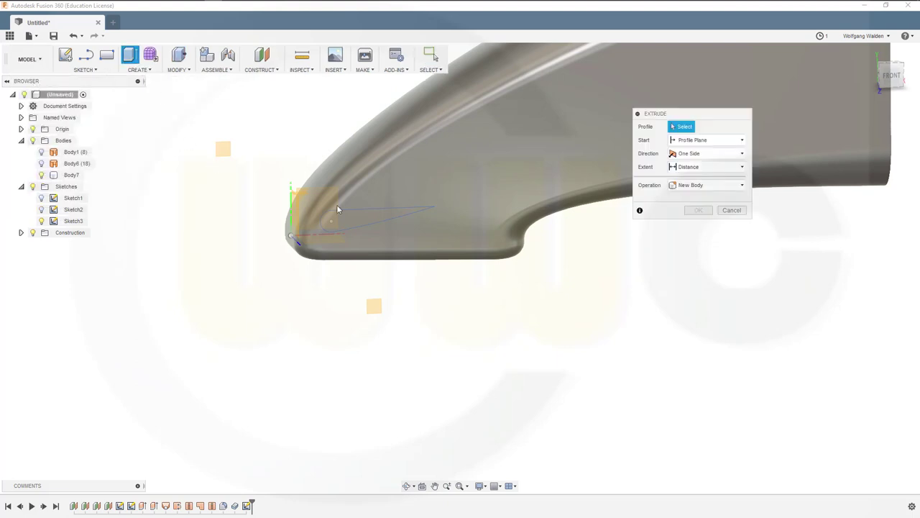
{"action": "left_click", "coordinate": [740, 185]}
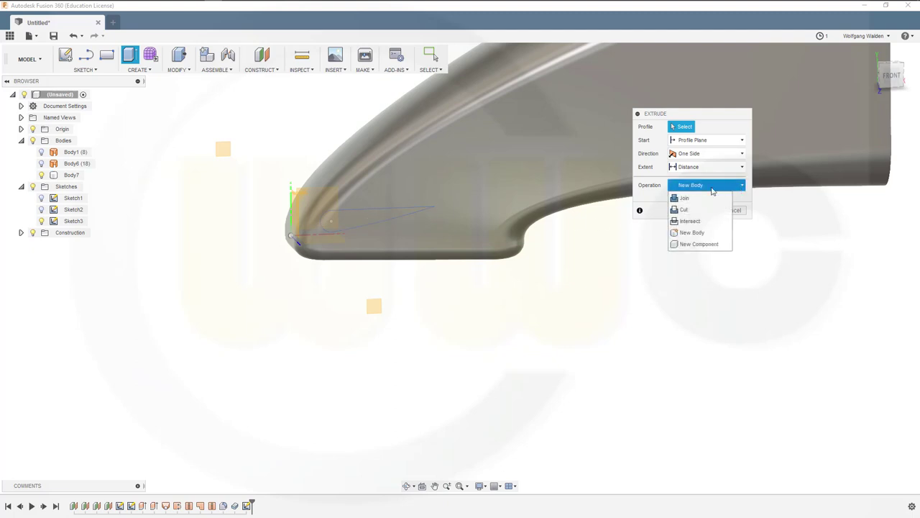
{"action": "left_click", "coordinate": [682, 199]}
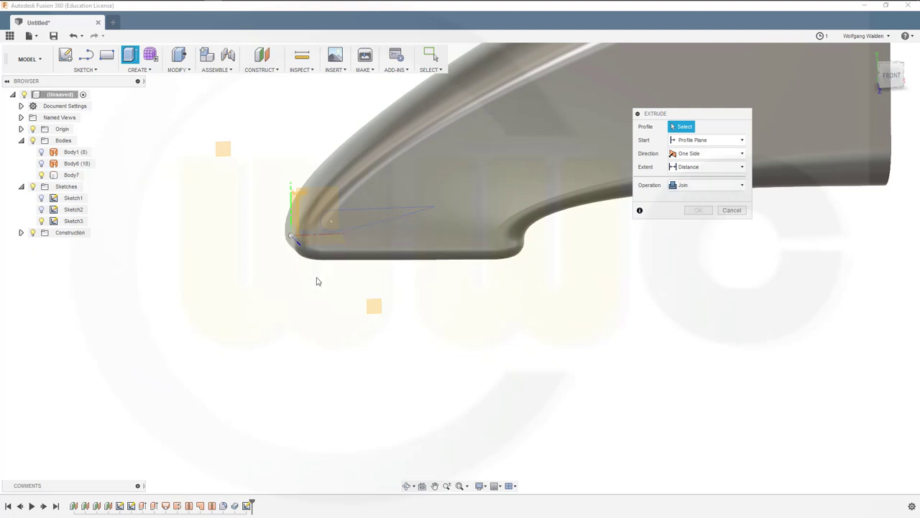
{"action": "left_click", "coordinate": [363, 221]}
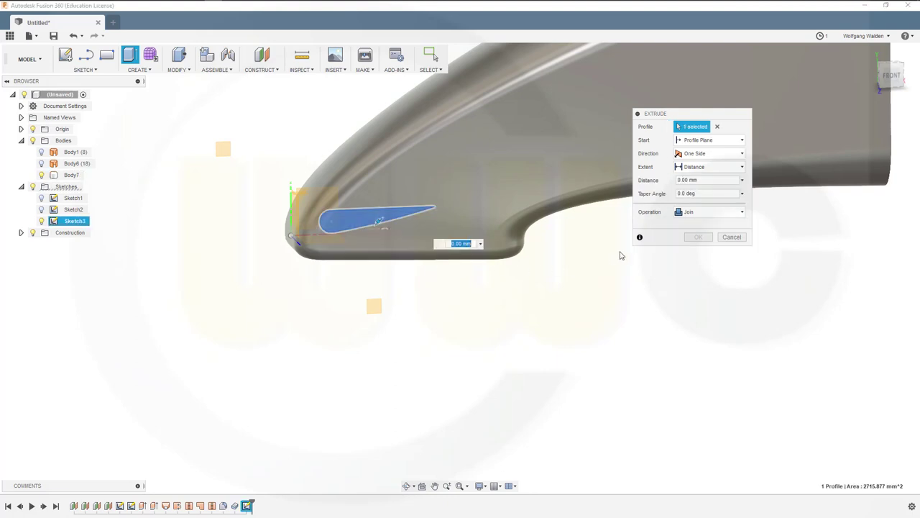
{"action": "left_click", "coordinate": [734, 154]}
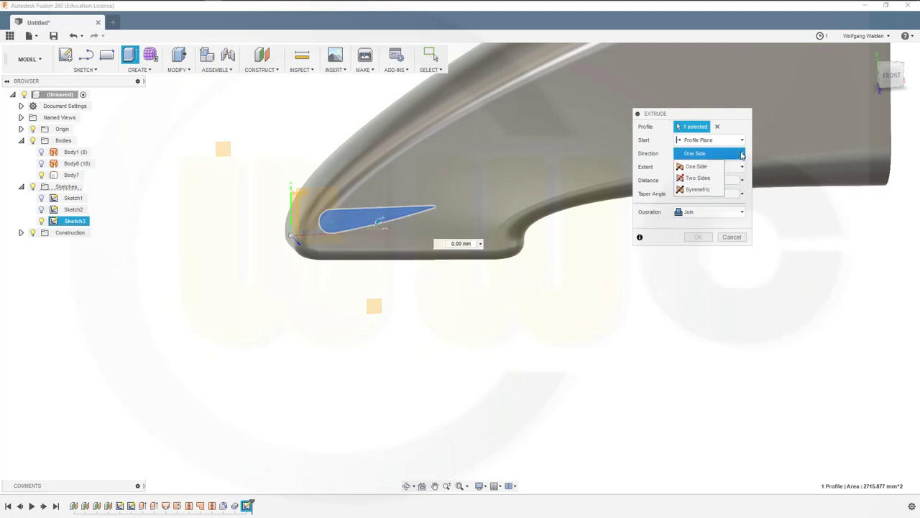
{"action": "left_click", "coordinate": [708, 179]}
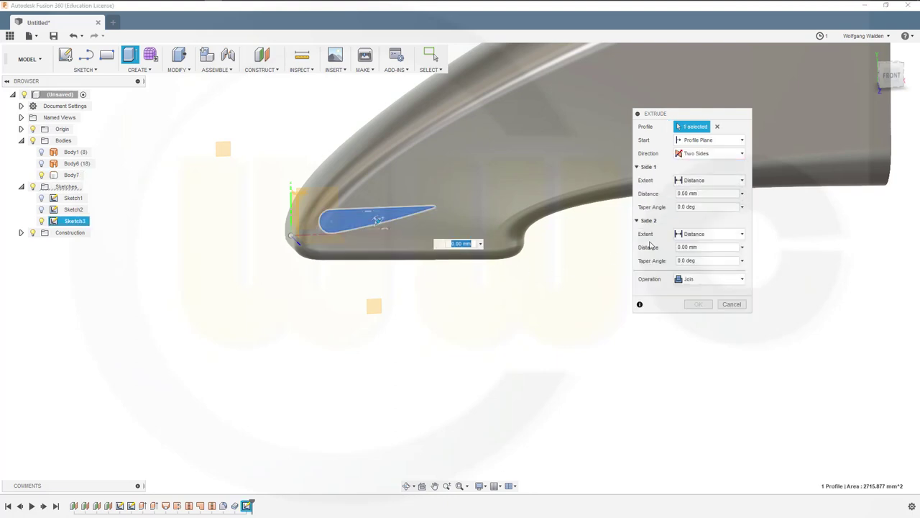
Extend each side To Object up to the opposite side planes and confirm
{"action": "left_click", "coordinate": [741, 180]}
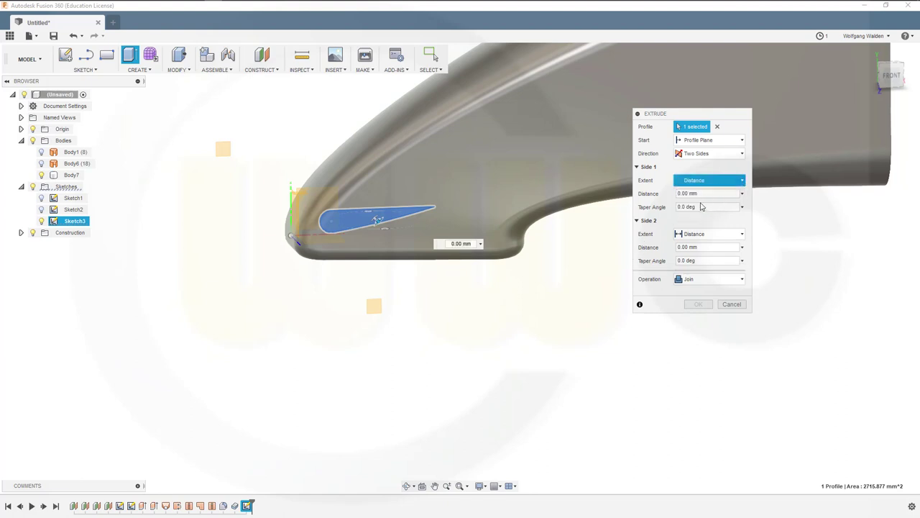
{"action": "left_click", "coordinate": [699, 205]}
{"action": "left_click", "coordinate": [373, 309]}
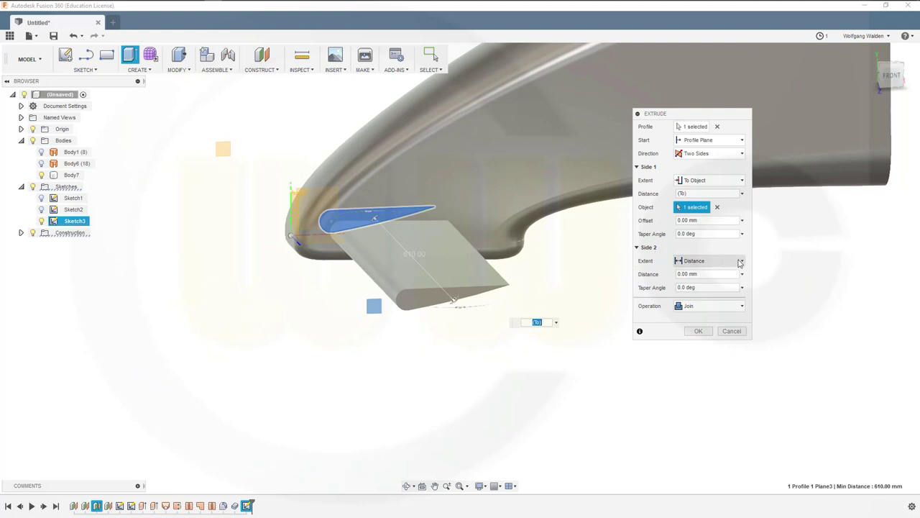
{"action": "left_click", "coordinate": [741, 262]}
{"action": "left_click", "coordinate": [699, 286]}
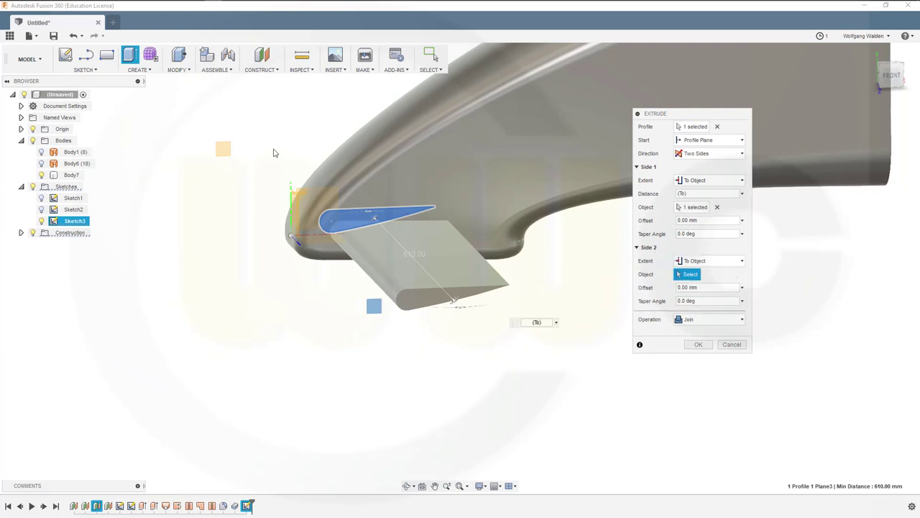
{"action": "left_click", "coordinate": [223, 152]}
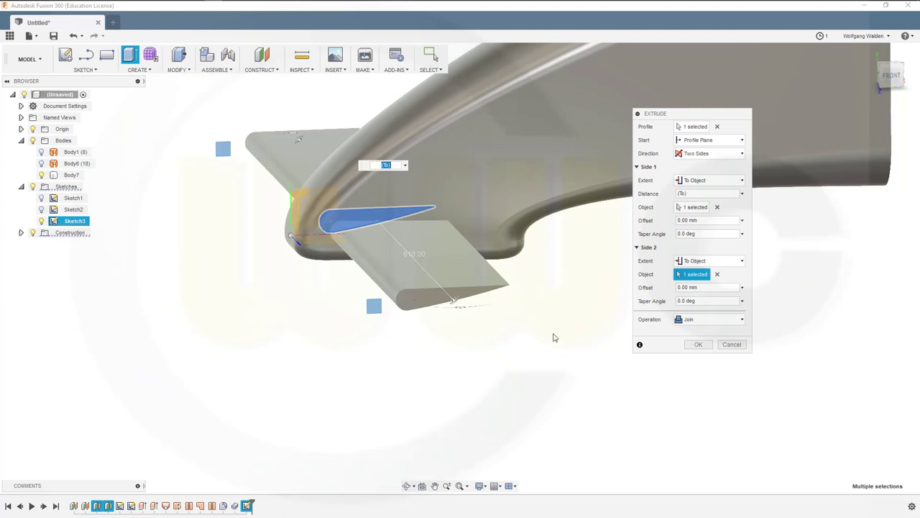
{"action": "left_click", "coordinate": [698, 344]}
{"action": "middle_click_drag", "start_coordinate": [509, 333], "coordinate": [474, 366]}
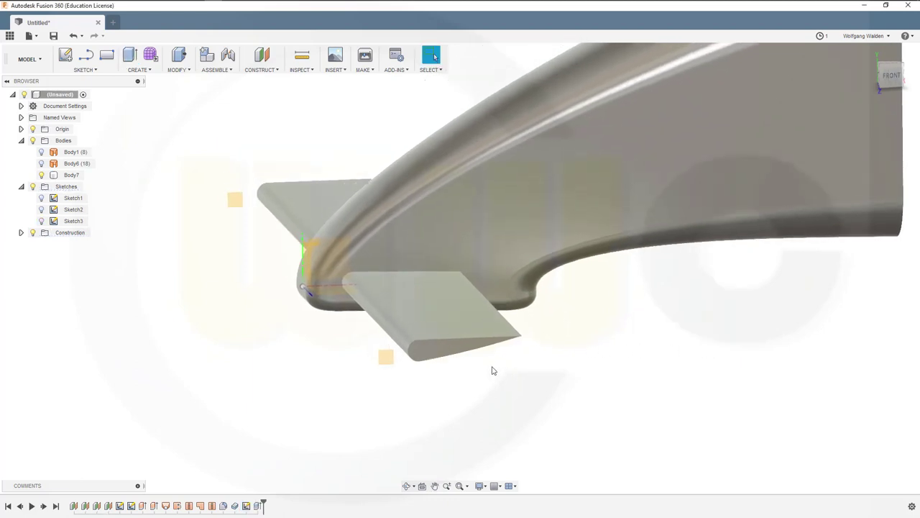
{"action": "middle_click_drag", "start_coordinate": [301, 301], "coordinate": [315, 242], "text": "shift"}
Open a new sketch on the XY plane from the browser's Origin folder
{"action": "key", "text": "Escape"}
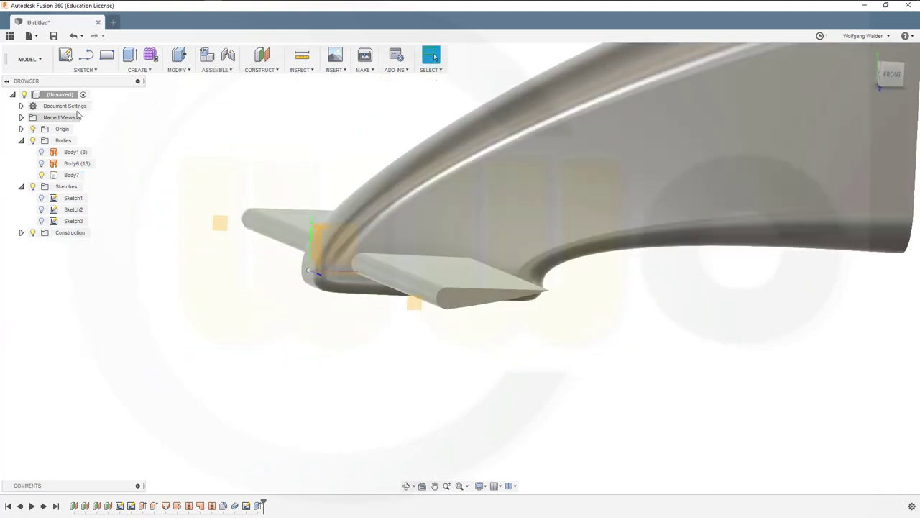
{"action": "left_click", "coordinate": [66, 56]}
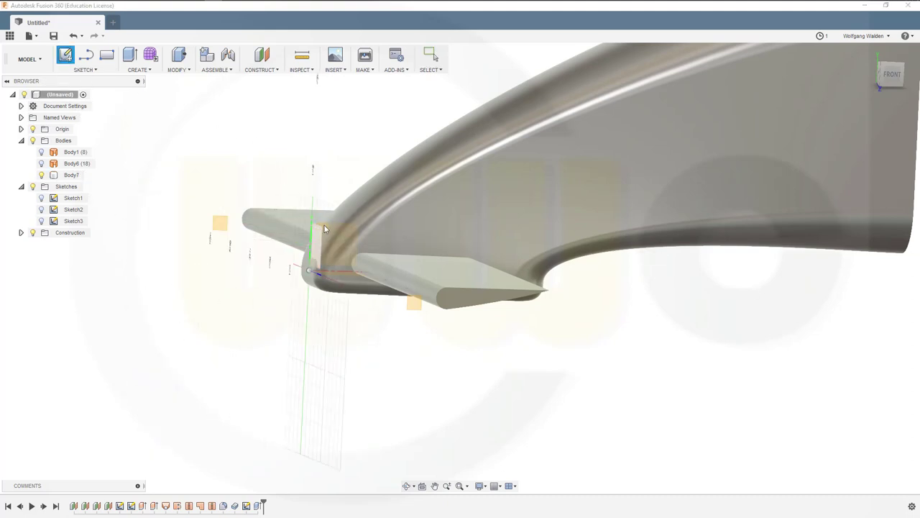
{"action": "left_click", "coordinate": [21, 129]}
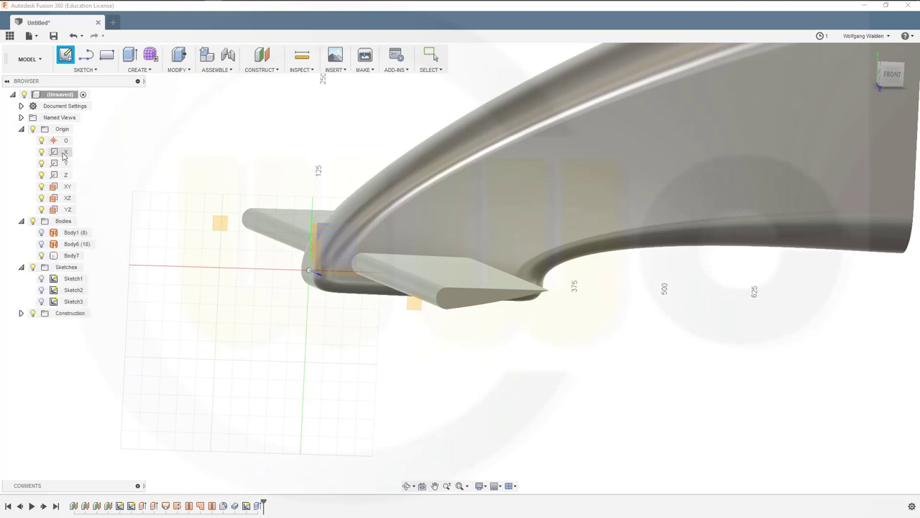
{"action": "left_click", "coordinate": [68, 188]}
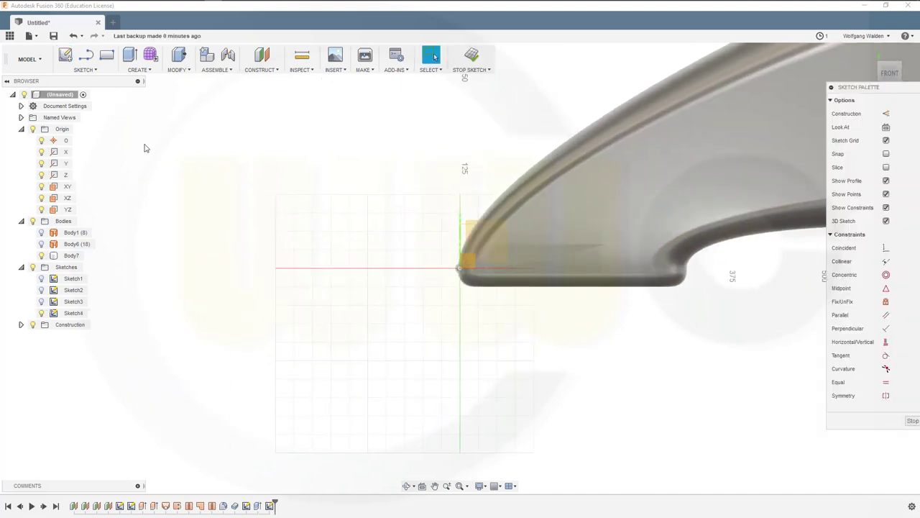
Draw a 30 mm circle below the body
{"action": "key", "text": "c"}
{"action": "left_click", "coordinate": [502, 336]}
{"action": "type", "text": "30"}
{"action": "key", "text": "Tab"}
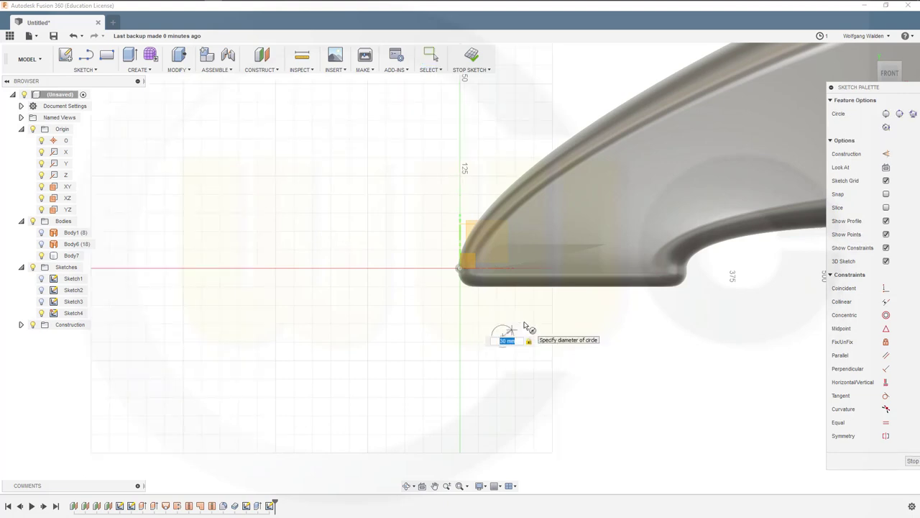
{"action": "key", "text": "Return"}
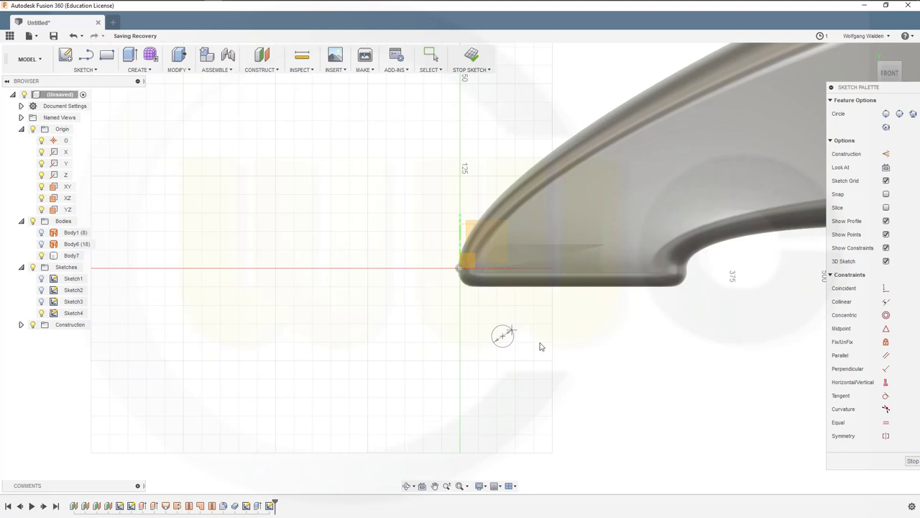
{"action": "key", "text": "Escape"}
Draw two 3-point arcs from the circle's bottom and top to a shared tail point
{"action": "scroll", "coordinate": [554, 349], "scroll_direction": "up", "scroll_amount": 5}
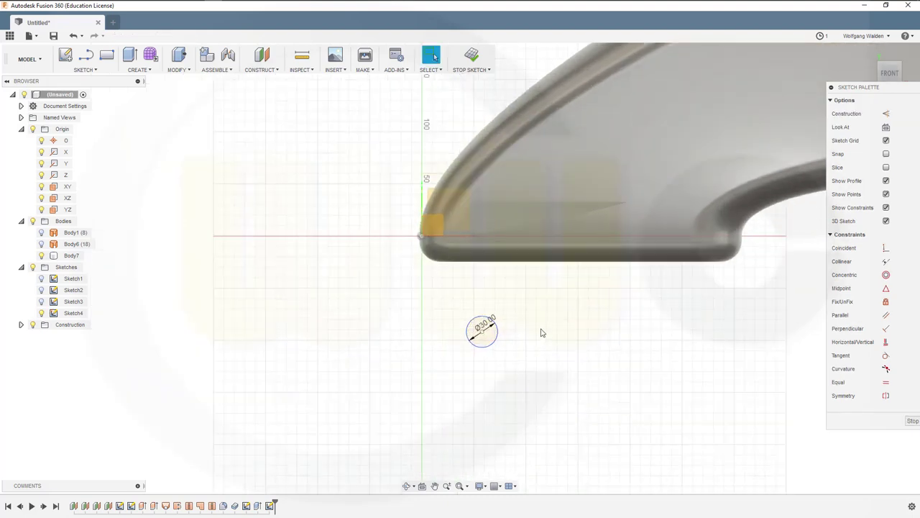
{"action": "left_click", "coordinate": [90, 69]}
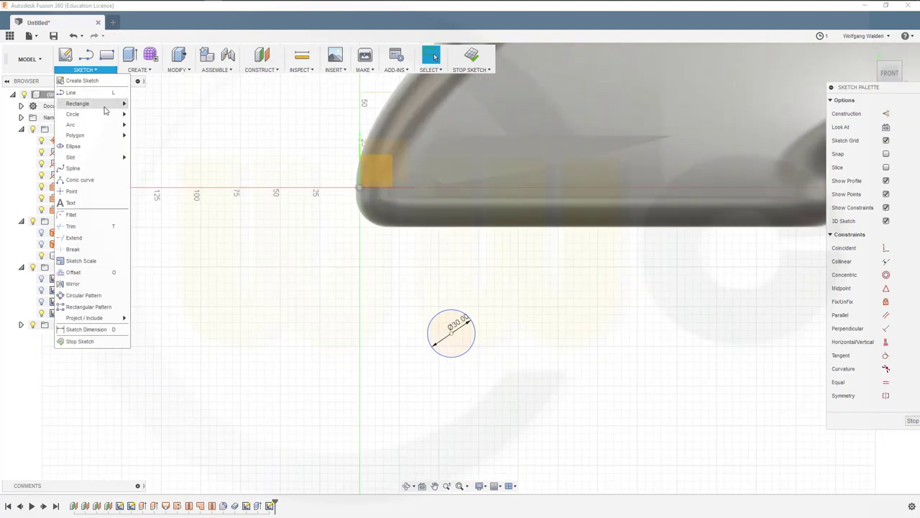
{"action": "mouse_move", "coordinate": [85, 126]}
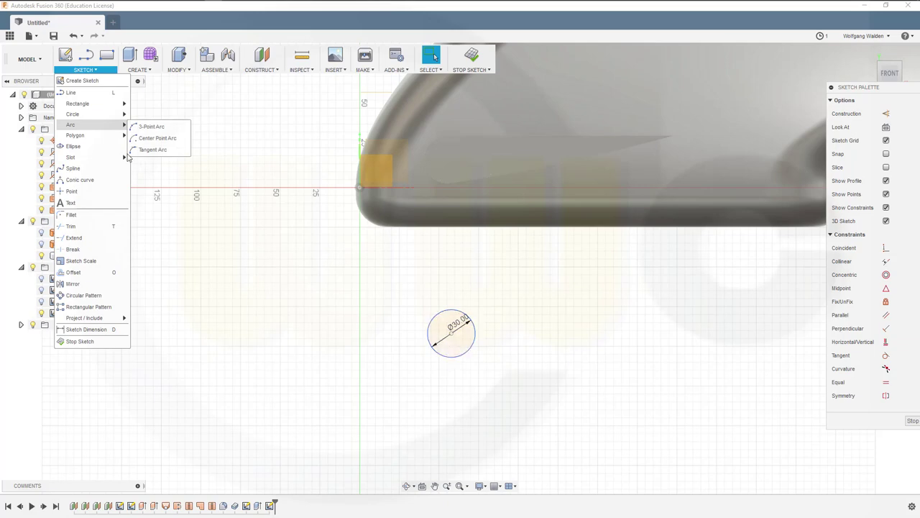
{"action": "left_click", "coordinate": [153, 127]}
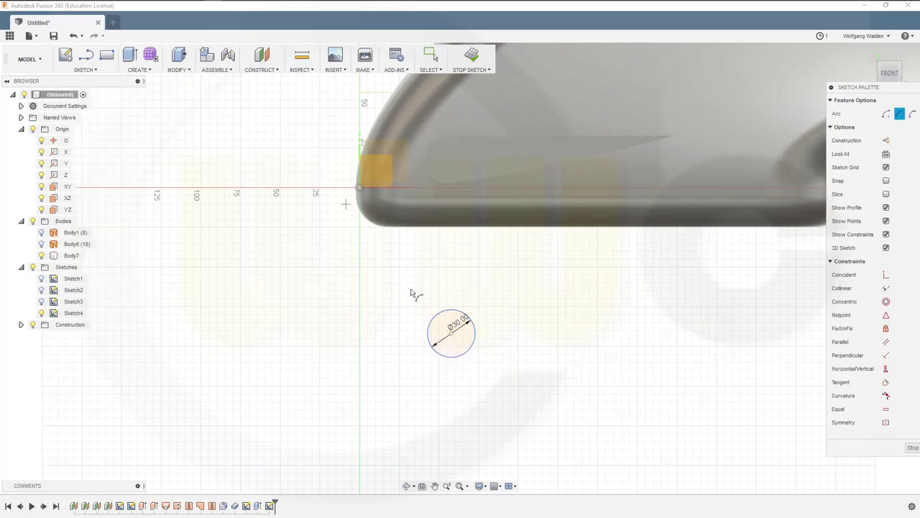
{"action": "left_click", "coordinate": [451, 356]}
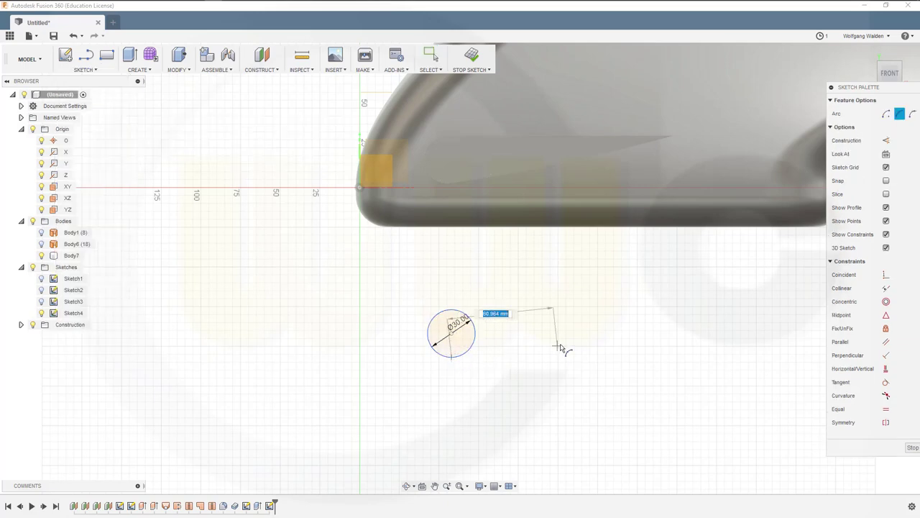
{"action": "left_click", "coordinate": [594, 263]}
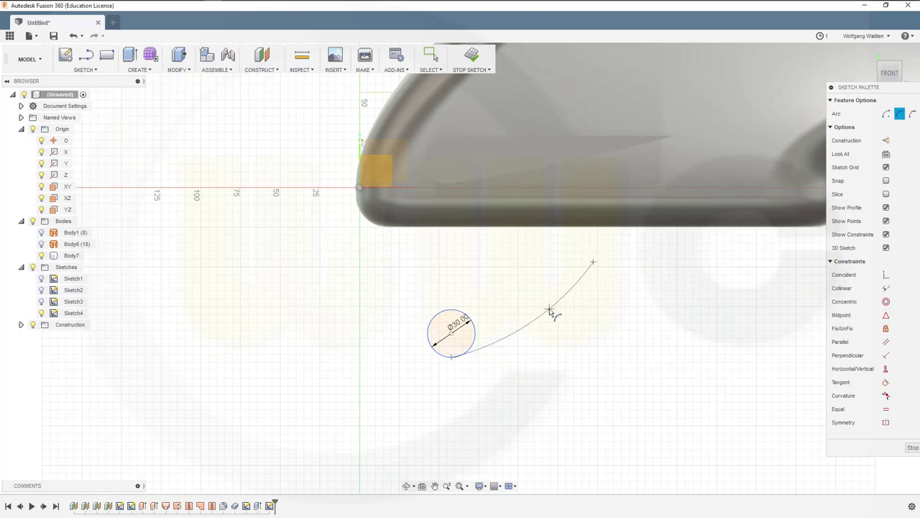
{"action": "left_click", "coordinate": [549, 310]}
{"action": "left_click", "coordinate": [594, 263]}
{"action": "left_click", "coordinate": [448, 311]}
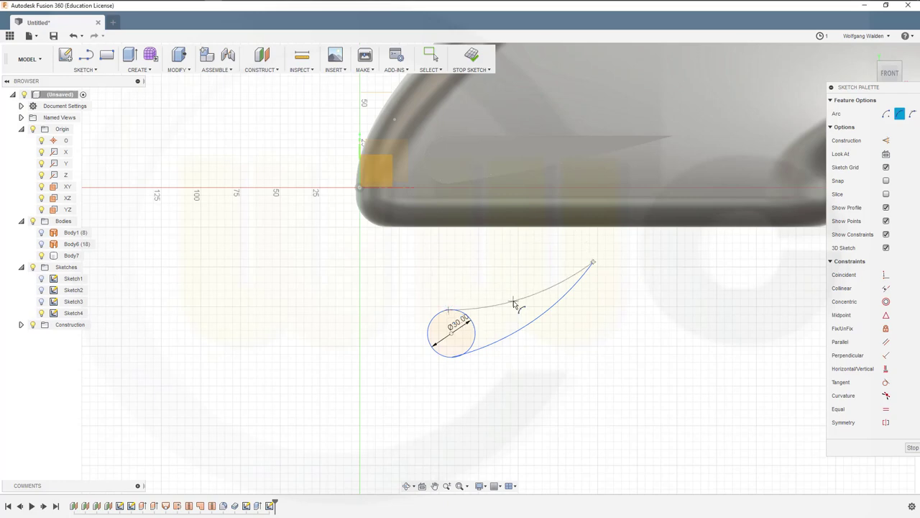
{"action": "left_click", "coordinate": [518, 307]}
{"action": "key", "text": "Escape"}
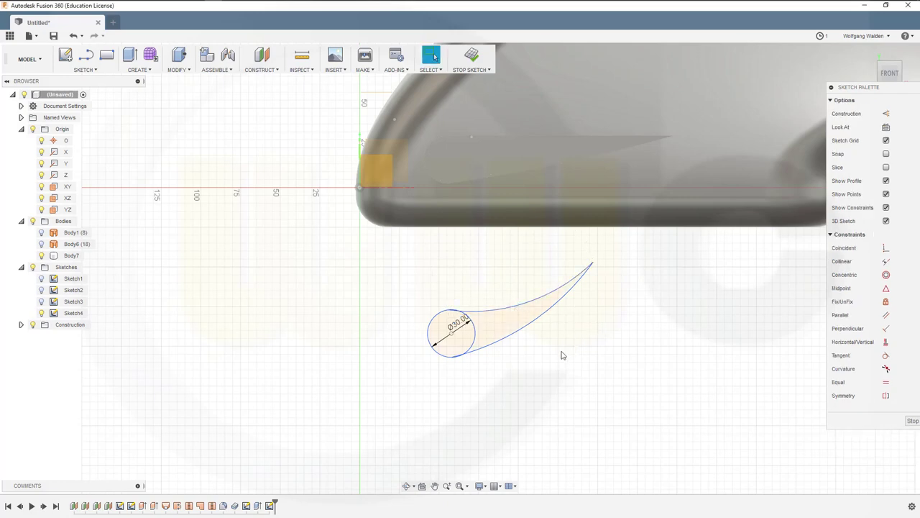
Make both arcs tangent to the circle and trim the circle's inner arc
{"action": "scroll", "coordinate": [492, 381], "scroll_direction": "down", "scroll_amount": 1}
{"action": "left_click", "coordinate": [886, 355]}
{"action": "left_click", "coordinate": [486, 354]}
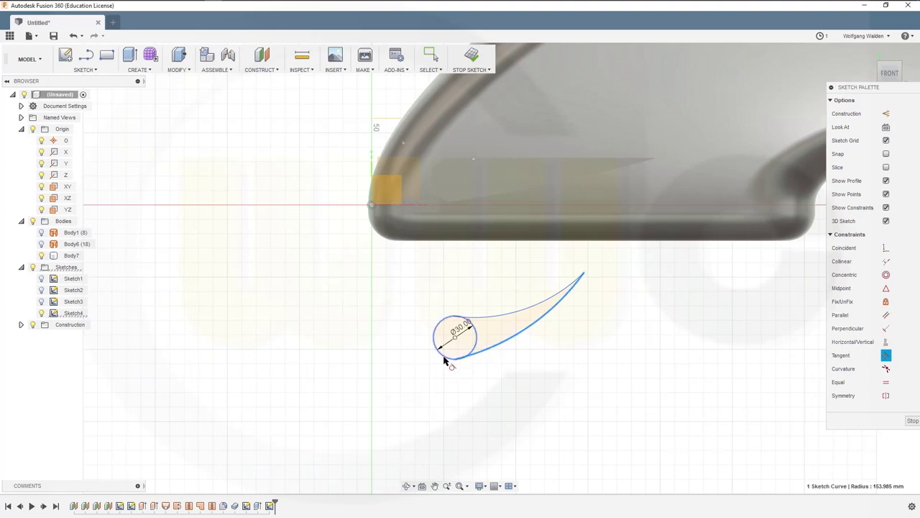
{"action": "left_click", "coordinate": [447, 359]}
{"action": "left_click", "coordinate": [486, 322]}
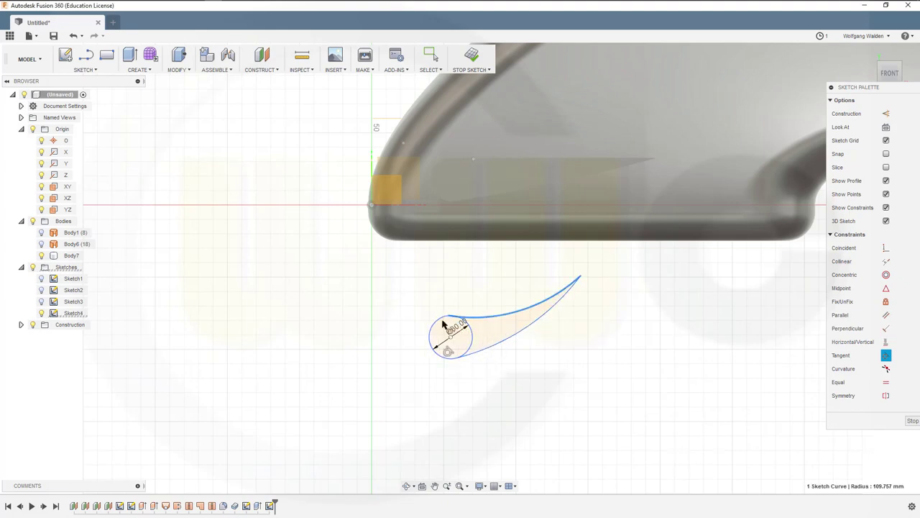
{"action": "left_click", "coordinate": [436, 323]}
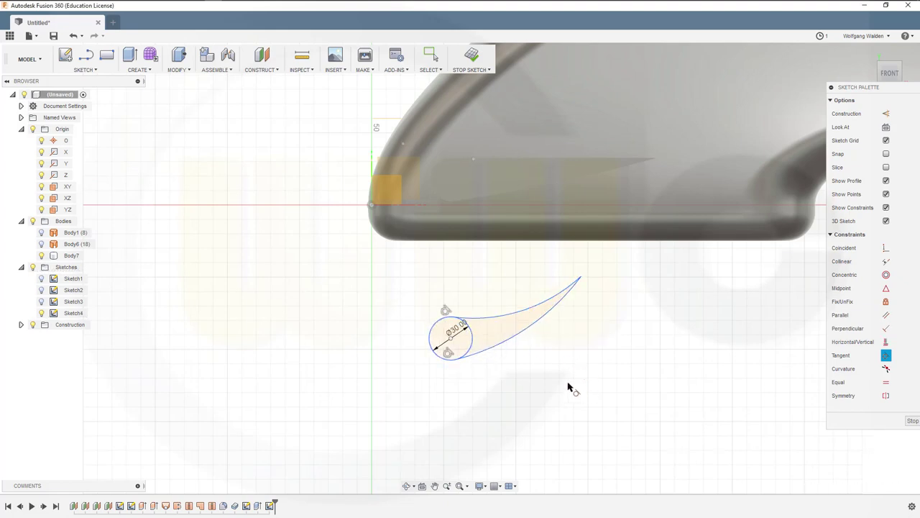
{"action": "key", "text": "Escape"}
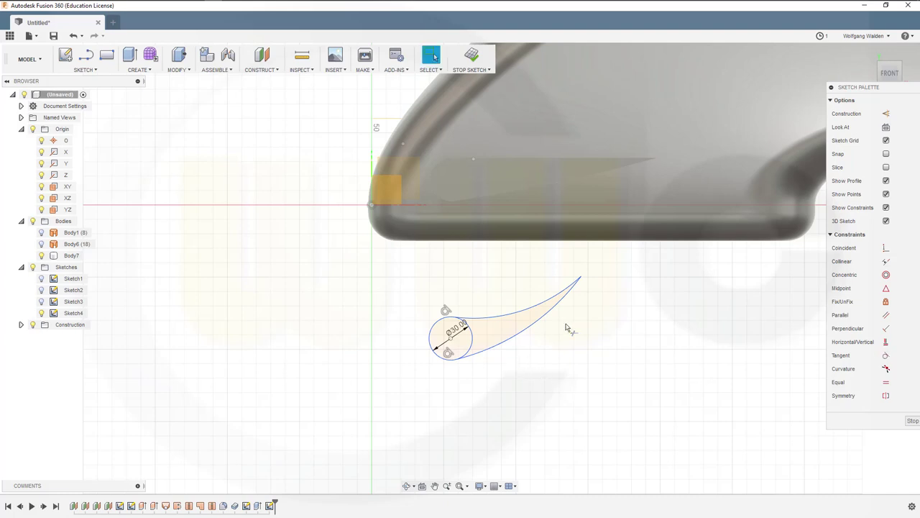
{"action": "key", "text": "t"}
{"action": "left_click", "coordinate": [487, 335]}
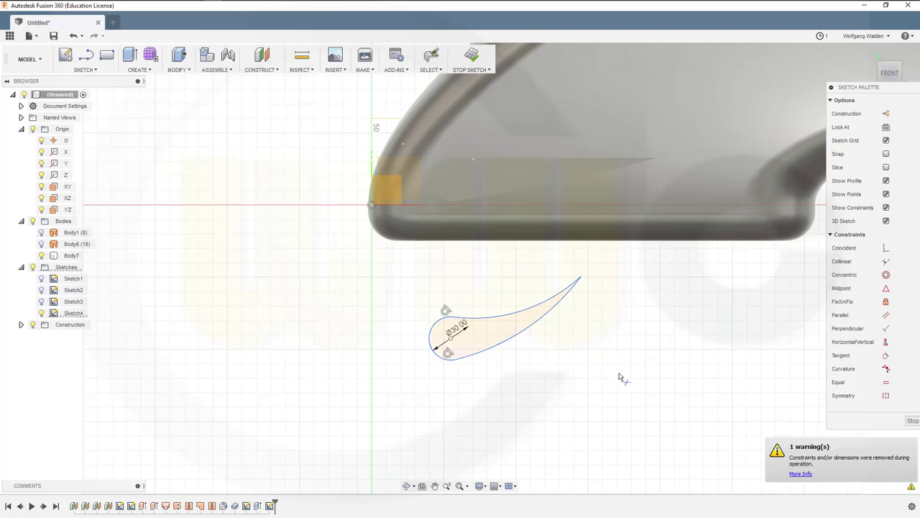
{"action": "key", "text": "Escape"}
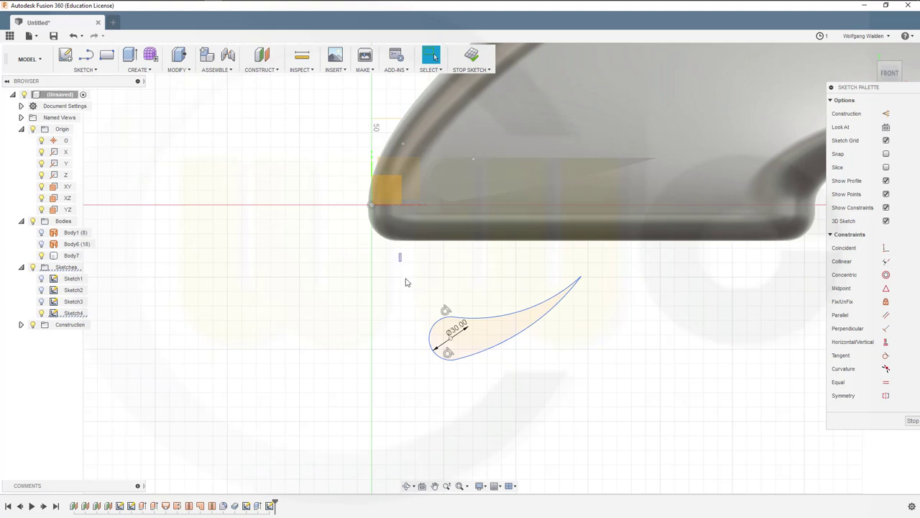
Drag the teardrop curves up and right until the tail meets the nose's bottom edge
{"action": "left_click_drag", "start_coordinate": [398, 251], "coordinate": [633, 378]}
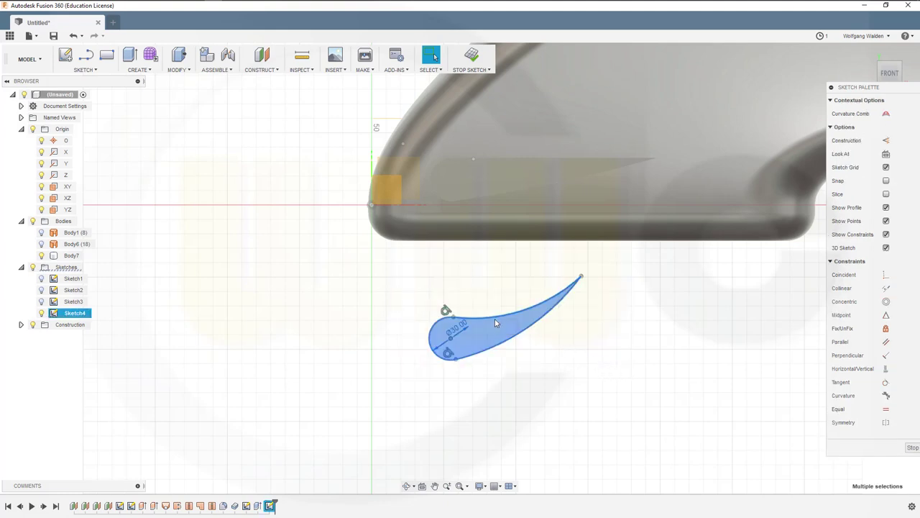
{"action": "left_click_drag", "start_coordinate": [495, 323], "coordinate": [518, 293]}
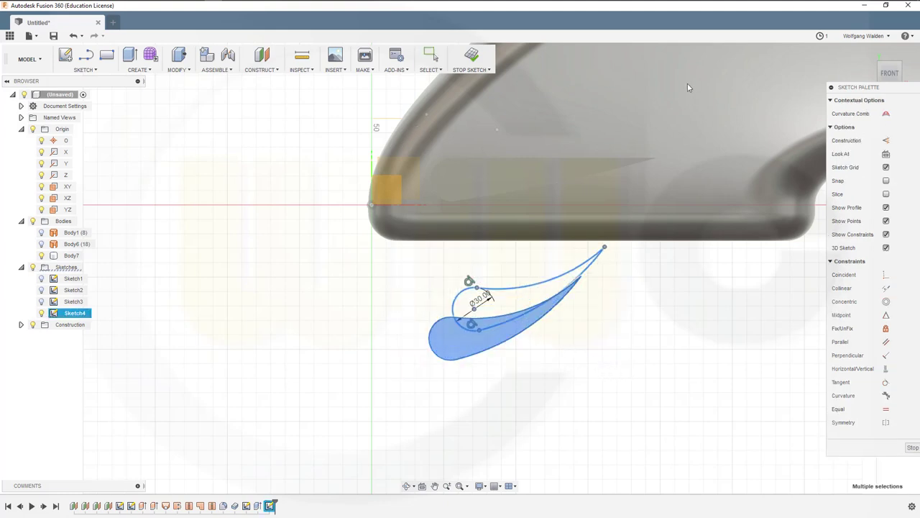
{"action": "left_click_drag", "start_coordinate": [508, 381], "coordinate": [570, 319]}
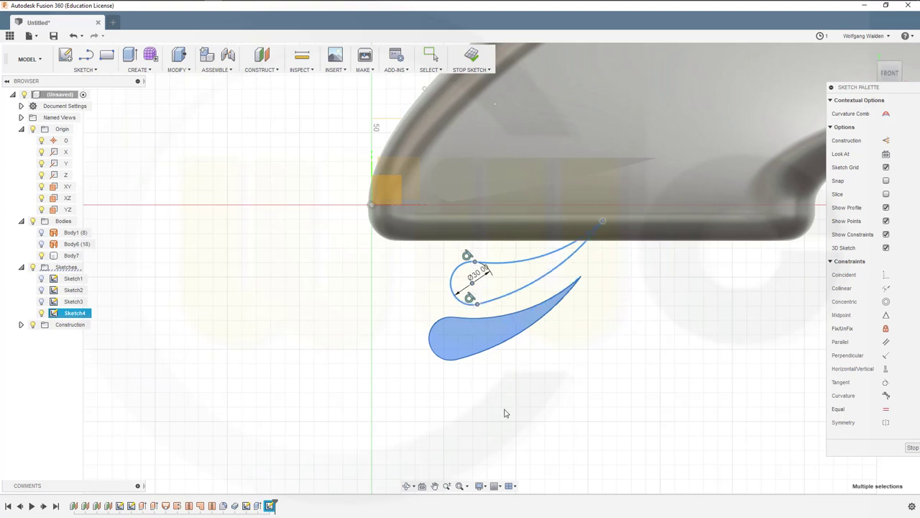
{"action": "key", "text": "Escape"}
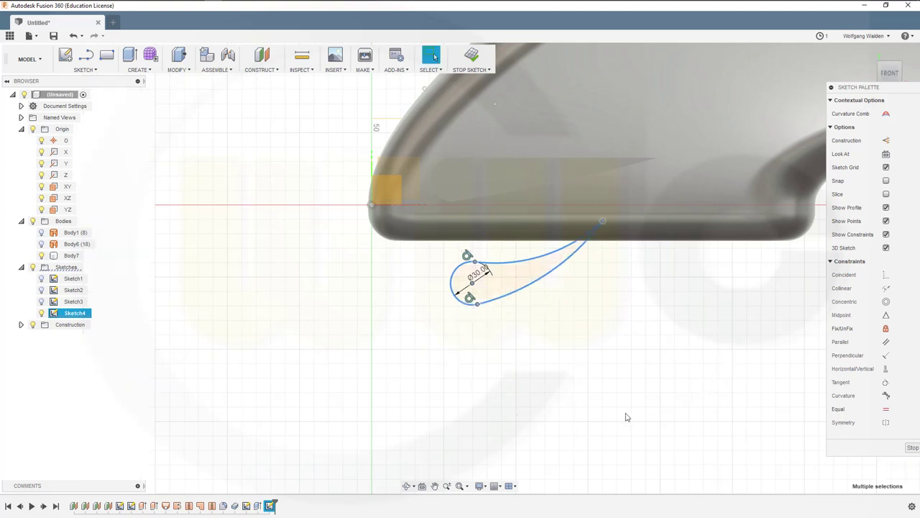
Switch the bodies to wireframe display and pan to see more of the nose
{"action": "left_click", "coordinate": [480, 486]}
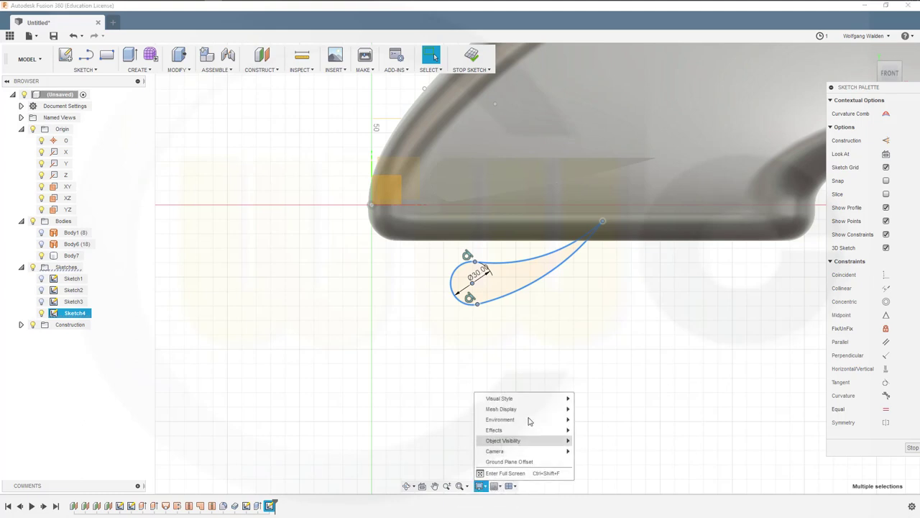
{"action": "mouse_move", "coordinate": [553, 400]}
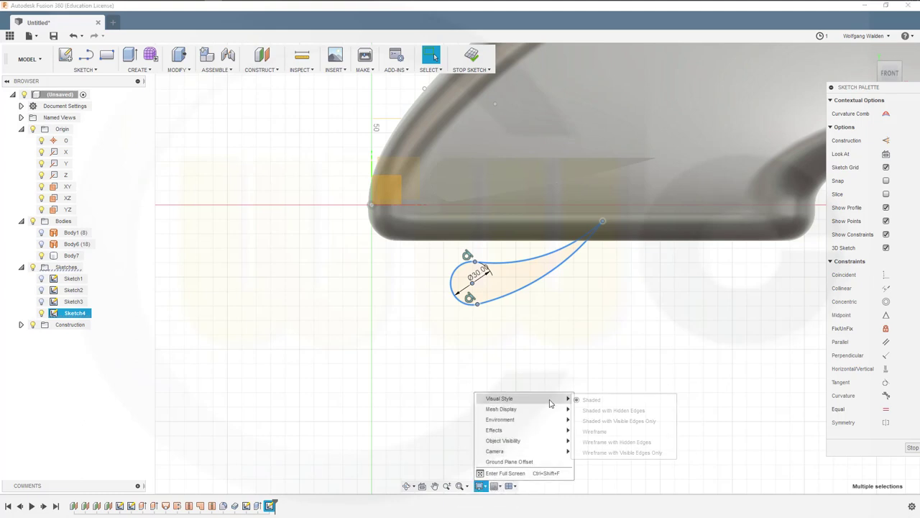
{"action": "left_click", "coordinate": [604, 430]}
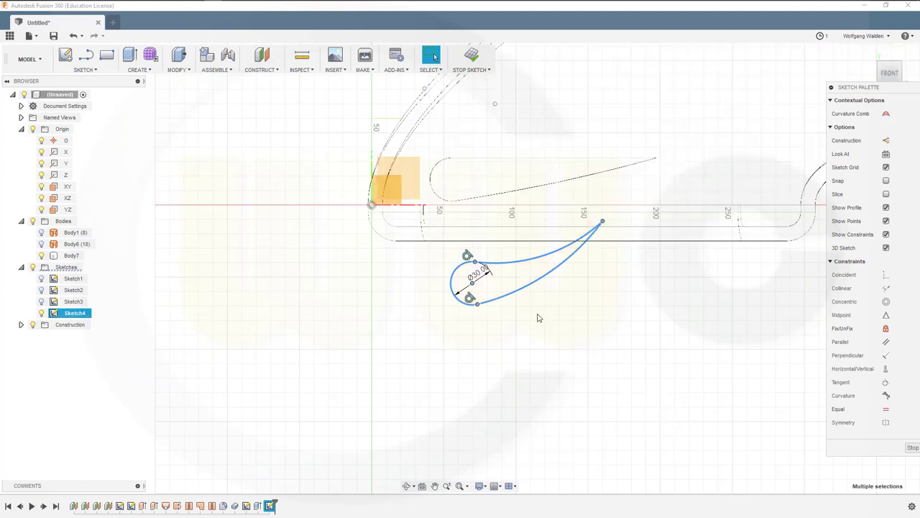
{"action": "mouse_move", "coordinate": [555, 336]}
{"action": "middle_mouse_down"}
{"action": "mouse_move", "coordinate": [515, 400]}
{"action": "mouse_move", "coordinate": [467, 452]}
{"action": "middle_mouse_up"}
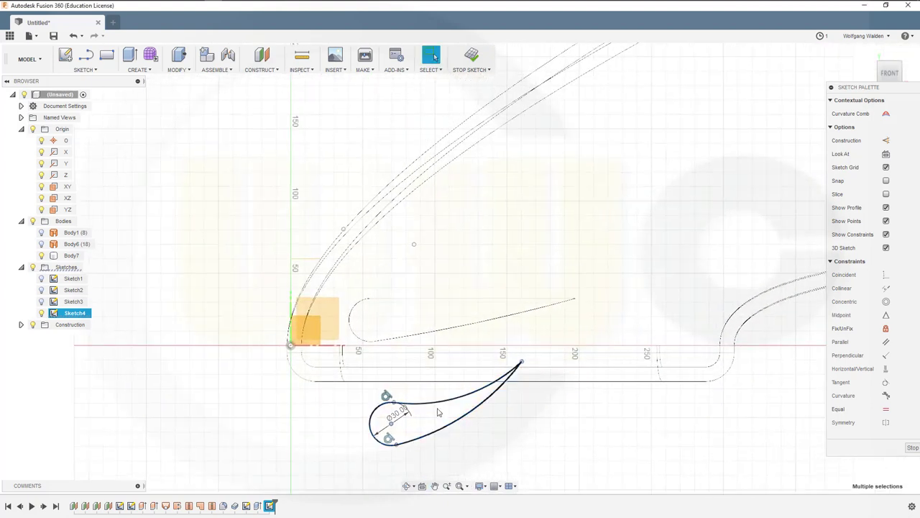
Move the teardrop profile up under the nose and select its upper and lower curves
{"action": "left_click_drag", "start_coordinate": [437, 408], "coordinate": [580, 297]}
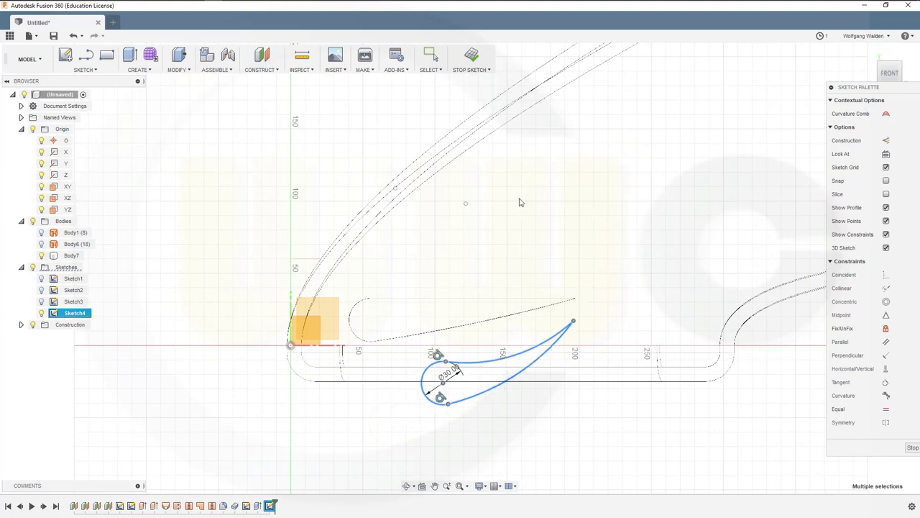
{"action": "key", "text": "Escape"}
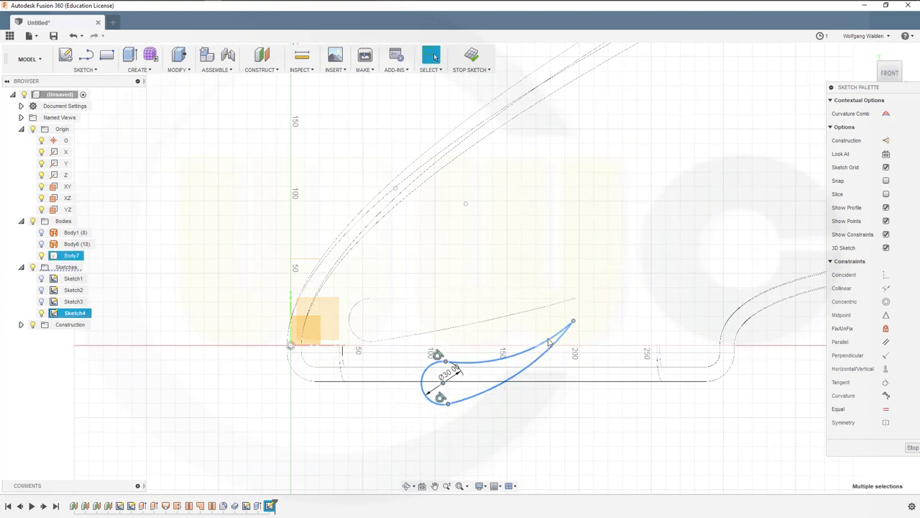
{"action": "left_click", "coordinate": [601, 290]}
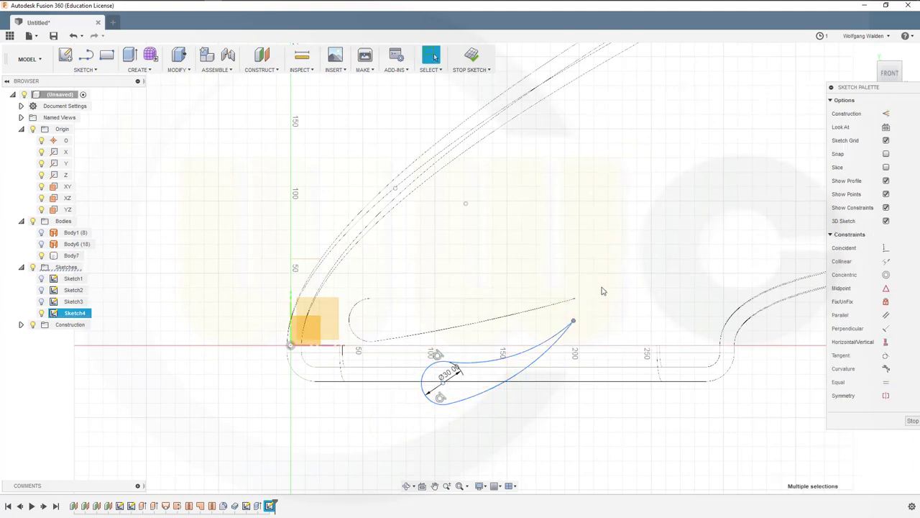
{"action": "left_click", "coordinate": [507, 384]}
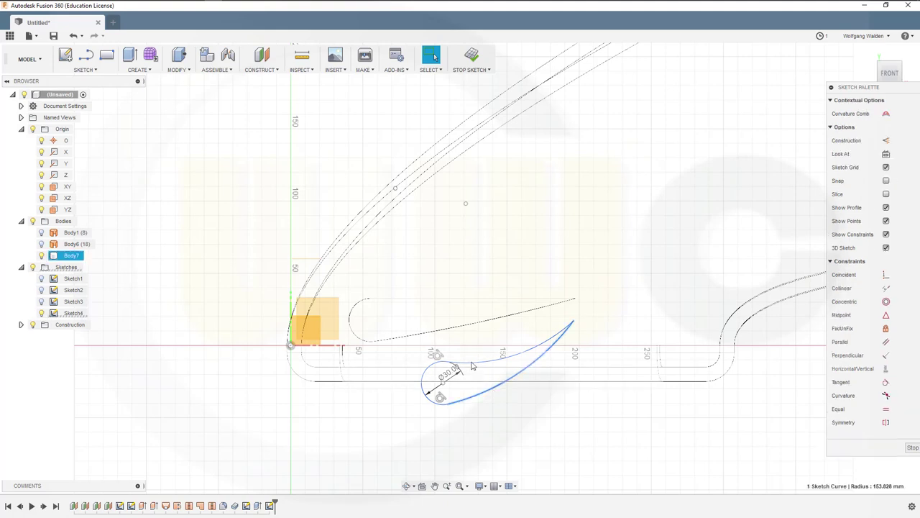
{"action": "left_click", "coordinate": [471, 366], "text": "shift"}
{"action": "left_click", "coordinate": [437, 413]}
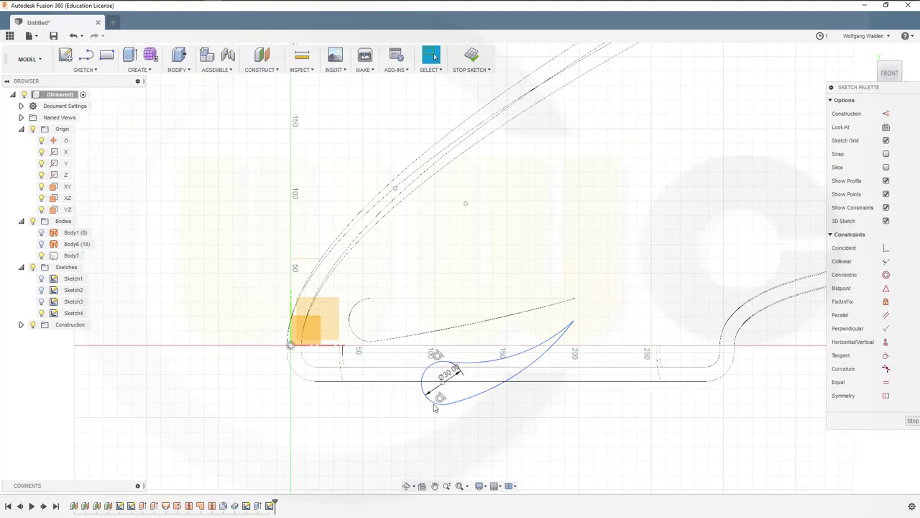
{"action": "left_click", "coordinate": [435, 406]}
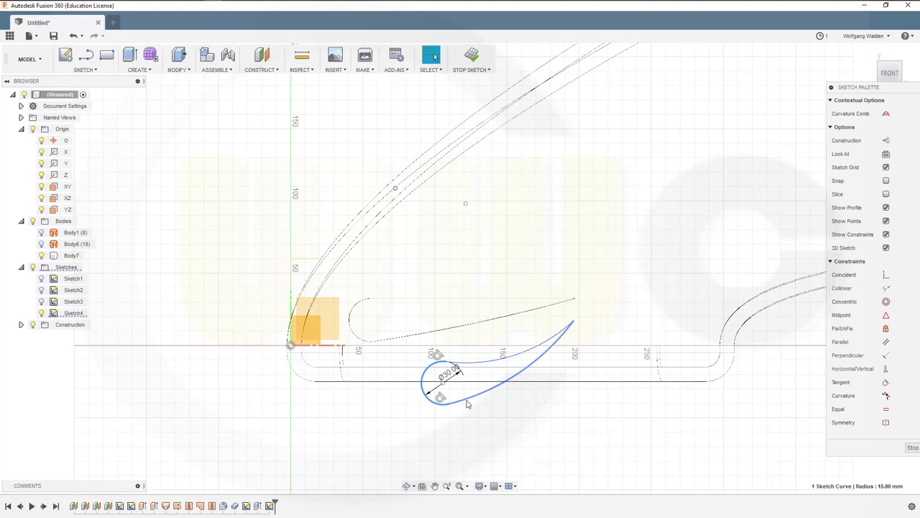
{"action": "left_click", "coordinate": [481, 380], "text": "shift"}
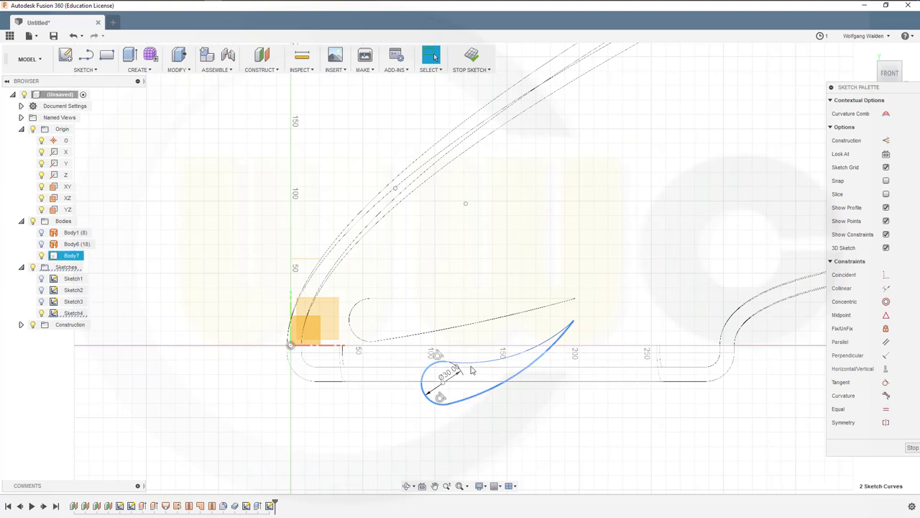
{"action": "left_click", "coordinate": [503, 428]}
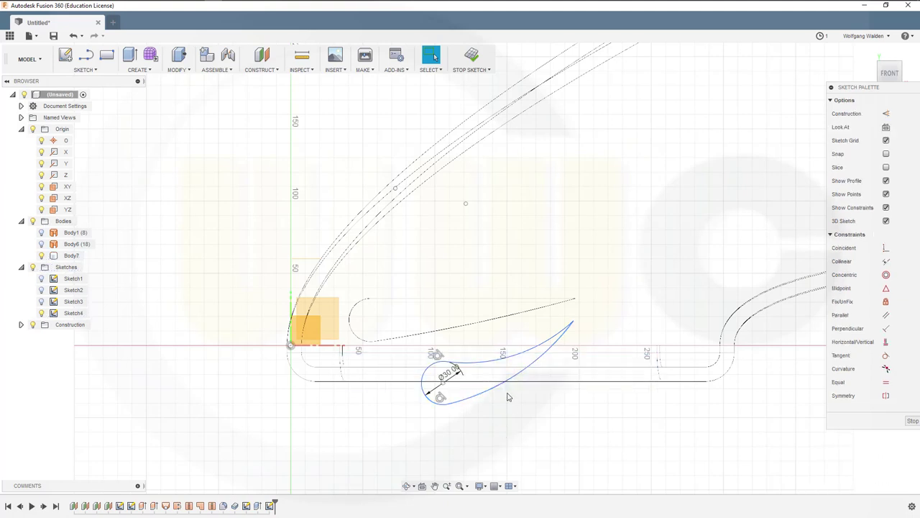
With Body7 hidden, select the teardrop curves and raise the profile higher in the sketch
{"action": "left_click", "coordinate": [42, 256]}
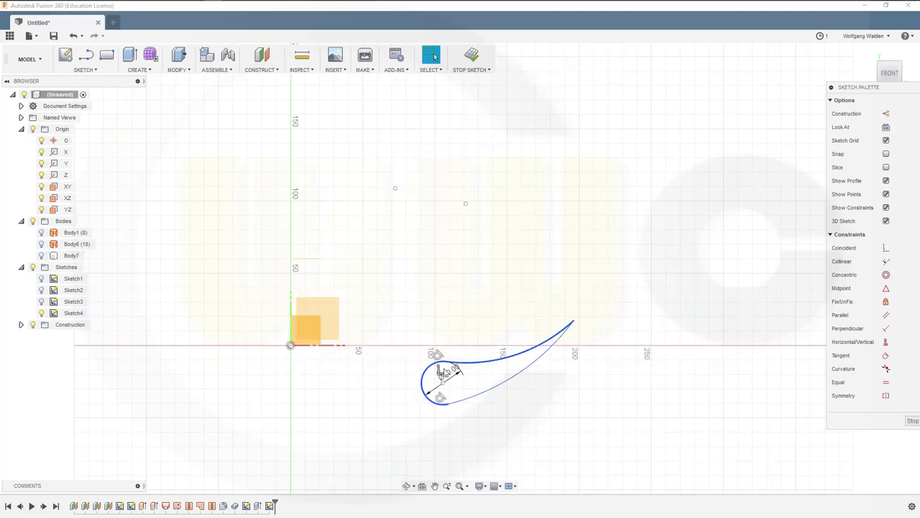
{"action": "left_click", "coordinate": [466, 373]}
{"action": "left_click", "coordinate": [472, 362]}
{"action": "left_click", "coordinate": [494, 388], "text": "shift"}
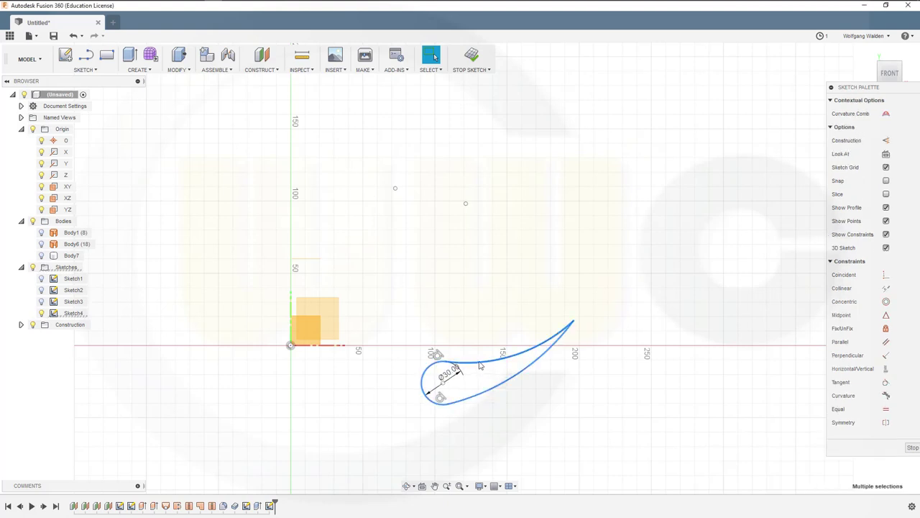
{"action": "left_click_drag", "start_coordinate": [493, 388], "coordinate": [495, 314]}
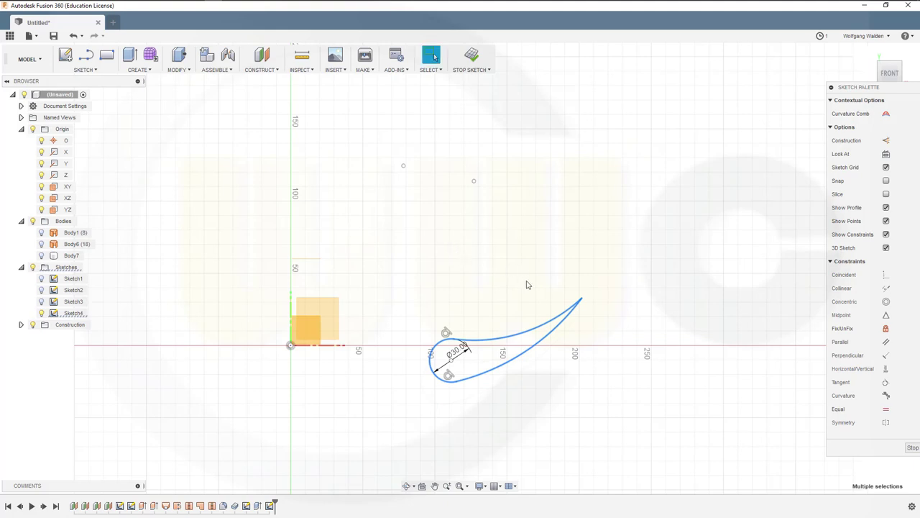
{"action": "left_click_drag", "start_coordinate": [497, 344], "coordinate": [498, 257]}
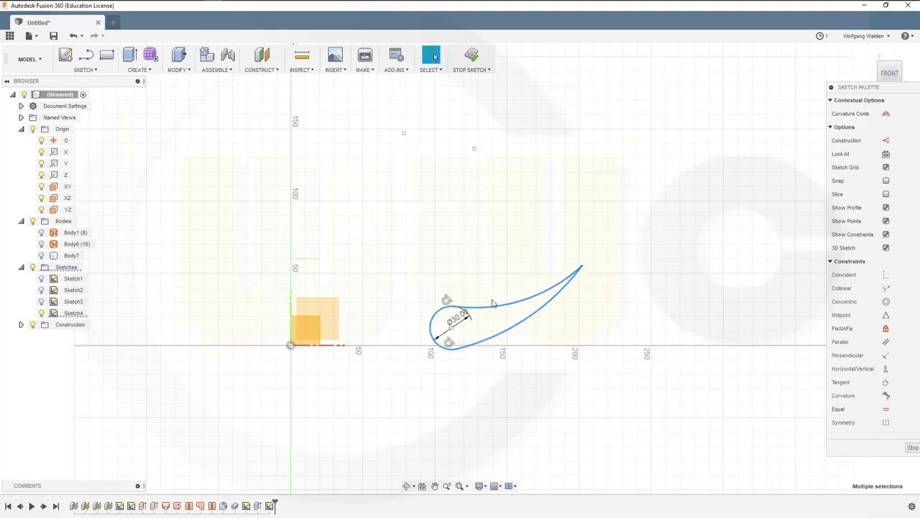
{"action": "mouse_move", "coordinate": [491, 308]}
{"action": "left_mouse_down"}
{"action": "mouse_move", "coordinate": [493, 244]}
{"action": "mouse_move", "coordinate": [493, 272]}
{"action": "mouse_move", "coordinate": [498, 257]}
{"action": "left_mouse_up"}
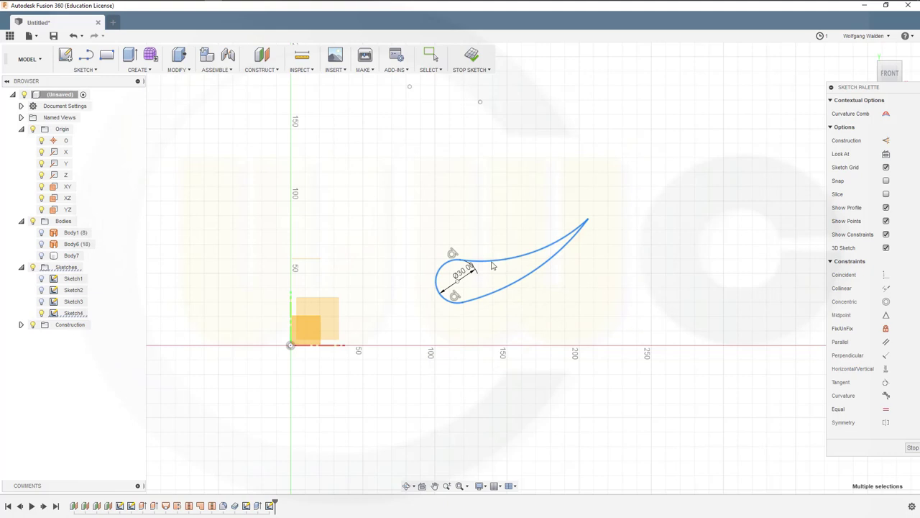
{"action": "key", "text": "Escape"}
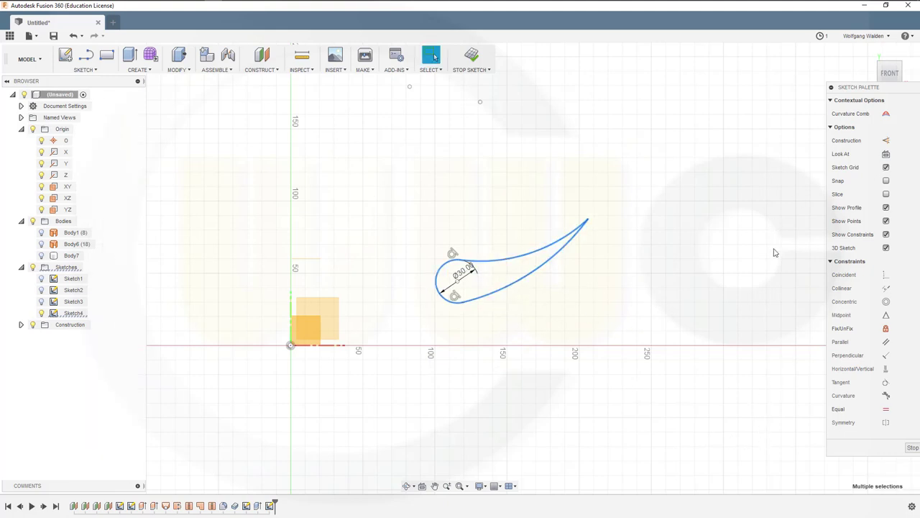
Move the Sketch Palette aside and show Body7 to compare it with the teardrop
{"action": "left_click_drag", "start_coordinate": [891, 88], "coordinate": [728, 66]}
{"action": "left_click", "coordinate": [72, 255]}
{"action": "left_click", "coordinate": [41, 256]}
{"action": "left_click", "coordinate": [71, 255]}
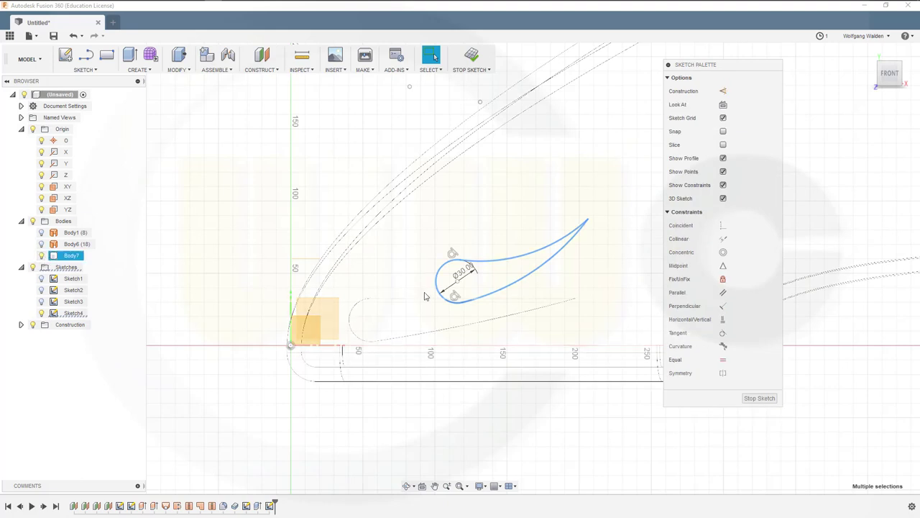
{"action": "left_click", "coordinate": [496, 258]}
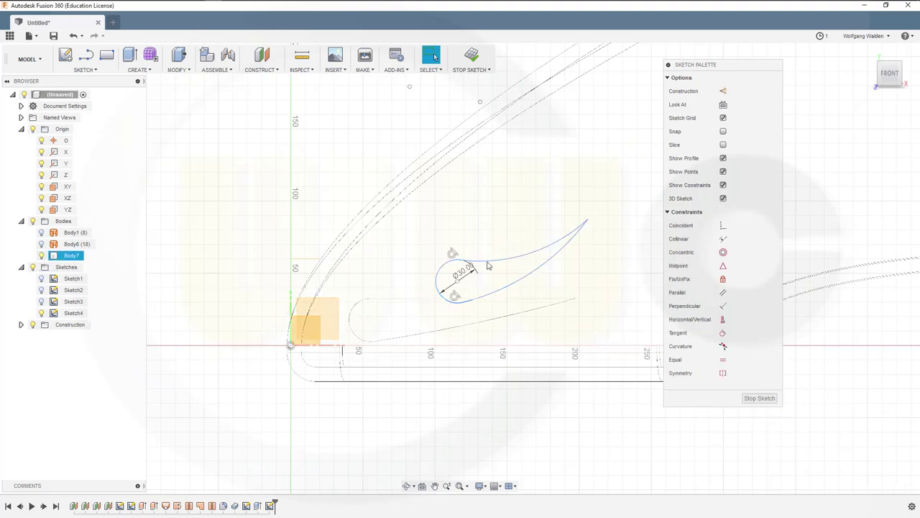
{"action": "left_click", "coordinate": [504, 271]}
{"action": "left_click", "coordinate": [525, 277]}
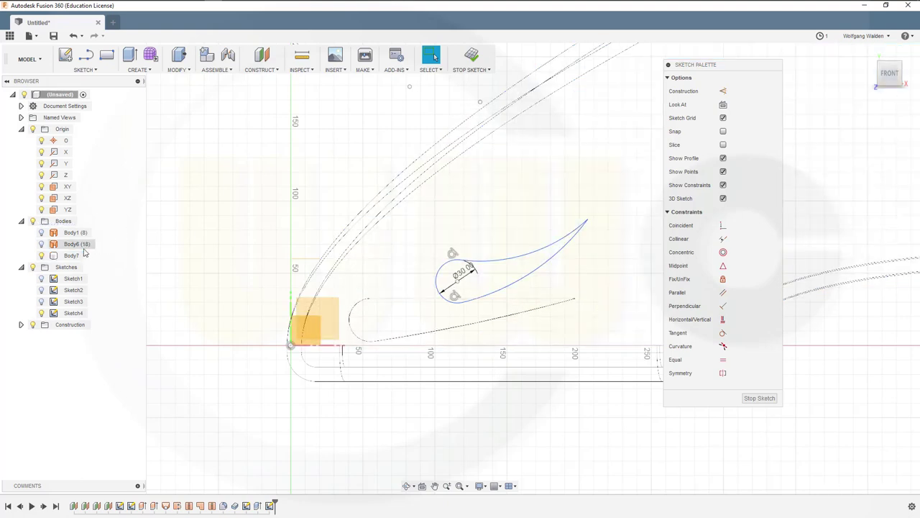
Hide Body7, window-select the teardrop sketch and nudge it slightly up and right
{"action": "left_click", "coordinate": [41, 256]}
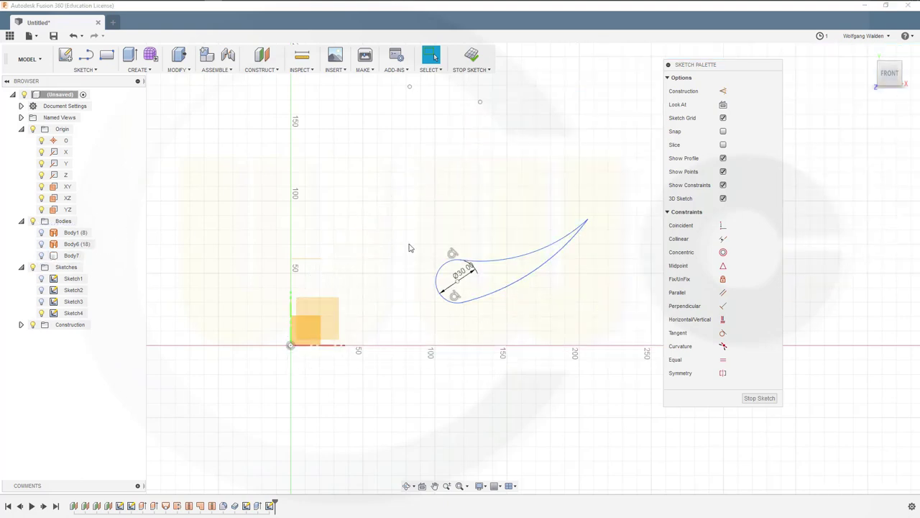
{"action": "mouse_move", "coordinate": [417, 218]}
{"action": "left_mouse_down"}
{"action": "mouse_move", "coordinate": [606, 300]}
{"action": "mouse_move", "coordinate": [598, 319]}
{"action": "left_mouse_up"}
{"action": "left_click_drag", "start_coordinate": [541, 271], "coordinate": [555, 260]}
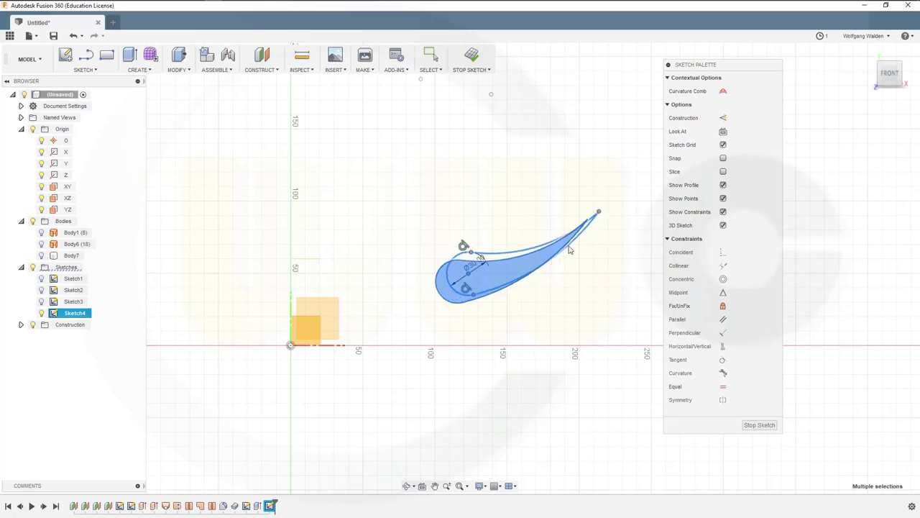
{"action": "key", "text": "Escape"}
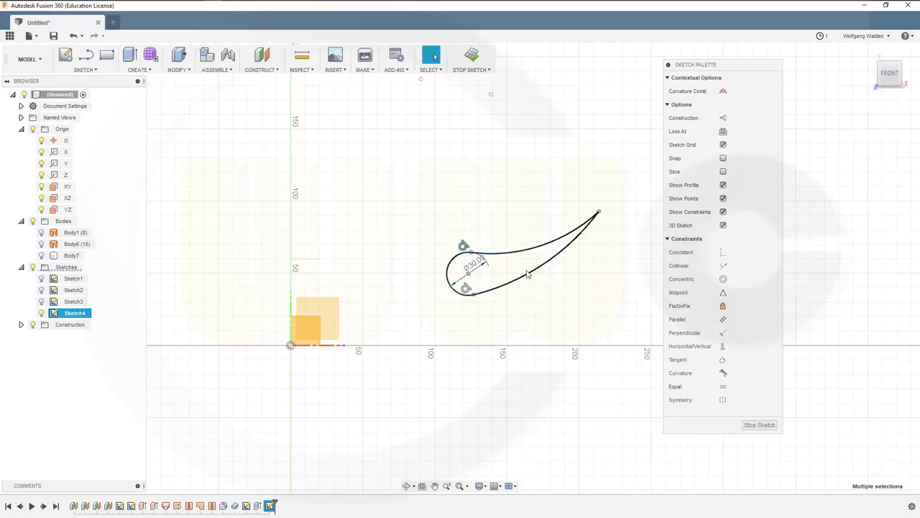
{"action": "left_click_drag", "start_coordinate": [529, 274], "coordinate": [542, 259]}
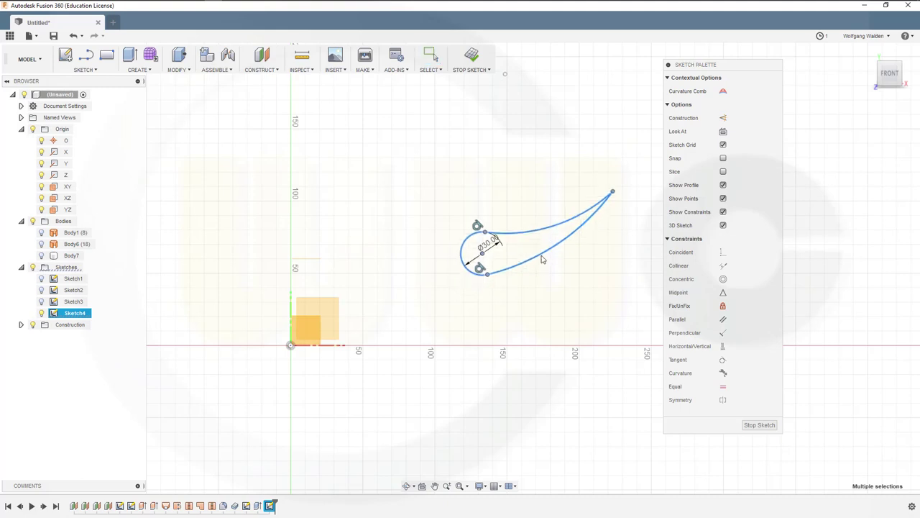
Show Body7 to check the teardrop's placement, reselecting the teardrop curves
{"action": "left_click", "coordinate": [41, 257]}
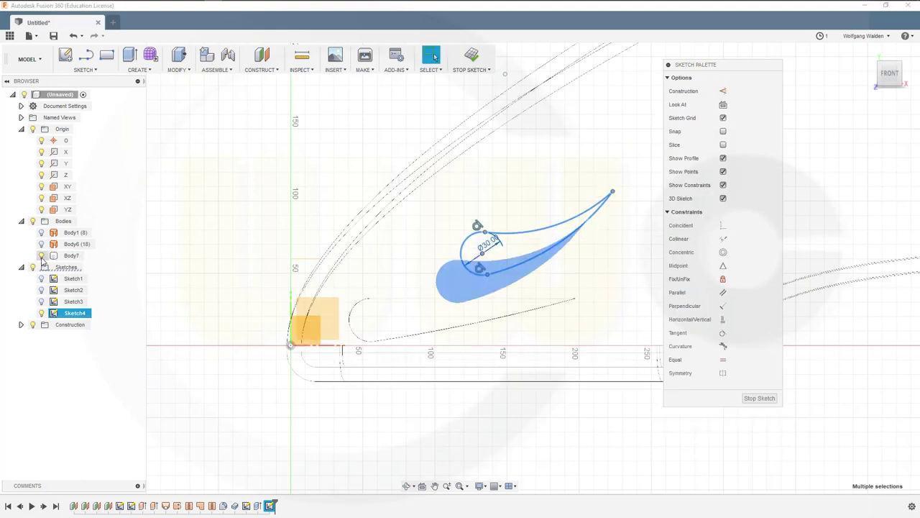
{"action": "left_click", "coordinate": [53, 256]}
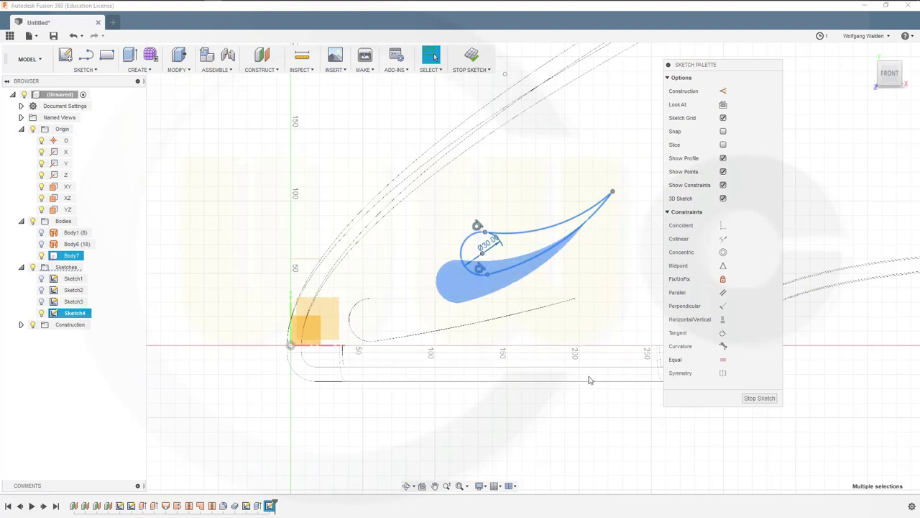
{"action": "mouse_move", "coordinate": [590, 378]}
{"action": "middle_mouse_down"}
{"action": "mouse_move", "coordinate": [409, 388]}
{"action": "mouse_move", "coordinate": [361, 283]}
{"action": "middle_mouse_up"}
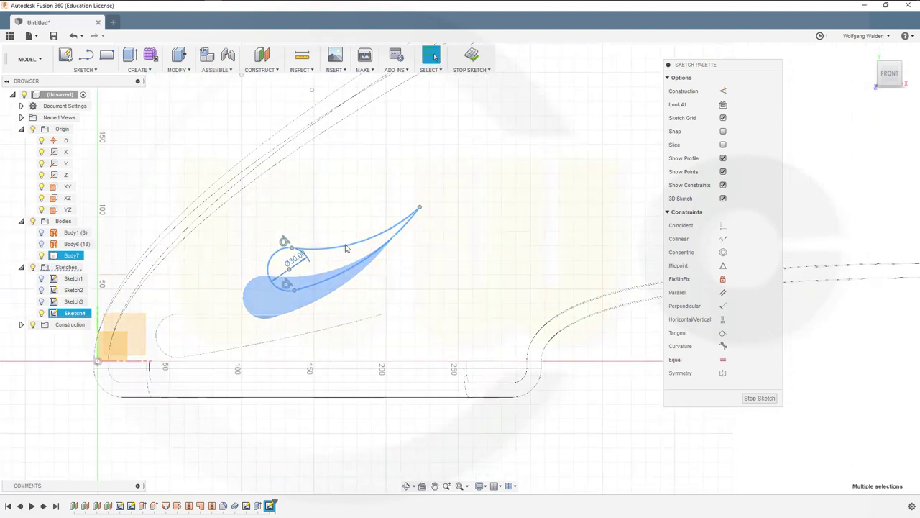
{"action": "key", "text": "Escape"}
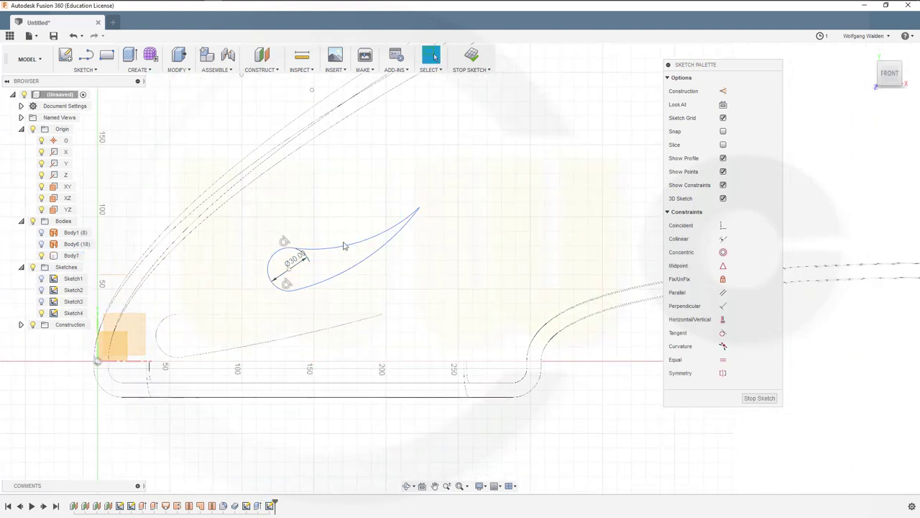
{"action": "left_click_drag", "start_coordinate": [432, 286], "coordinate": [256, 224]}
{"action": "key", "text": "Escape"}
{"action": "left_click_drag", "start_coordinate": [322, 251], "coordinate": [257, 215]}
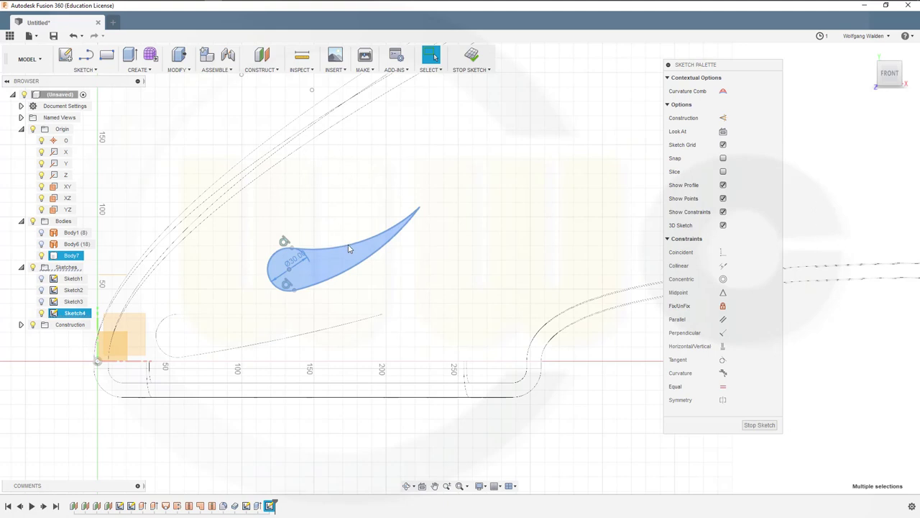
{"action": "key", "text": "Escape"}
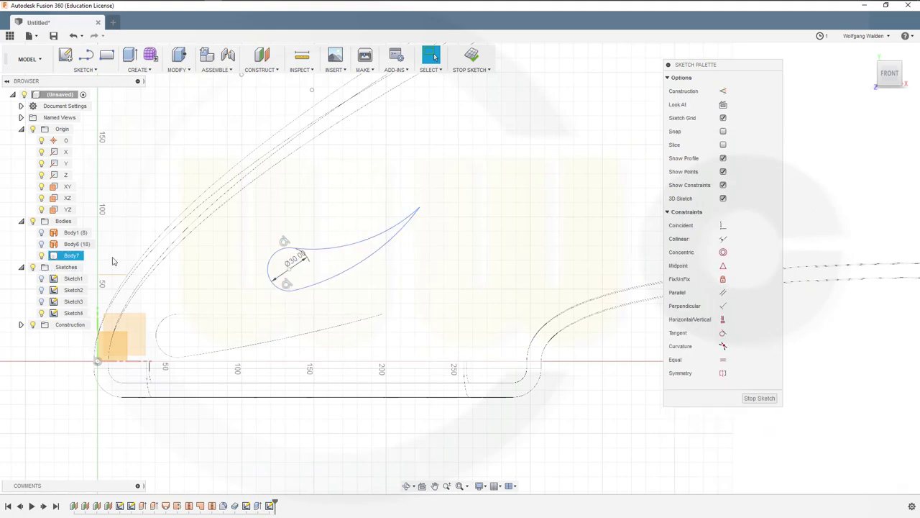
Move the teardrop further right and up, toggling Body7 to compare, and leave Body7 hidden
{"action": "left_click", "coordinate": [41, 255]}
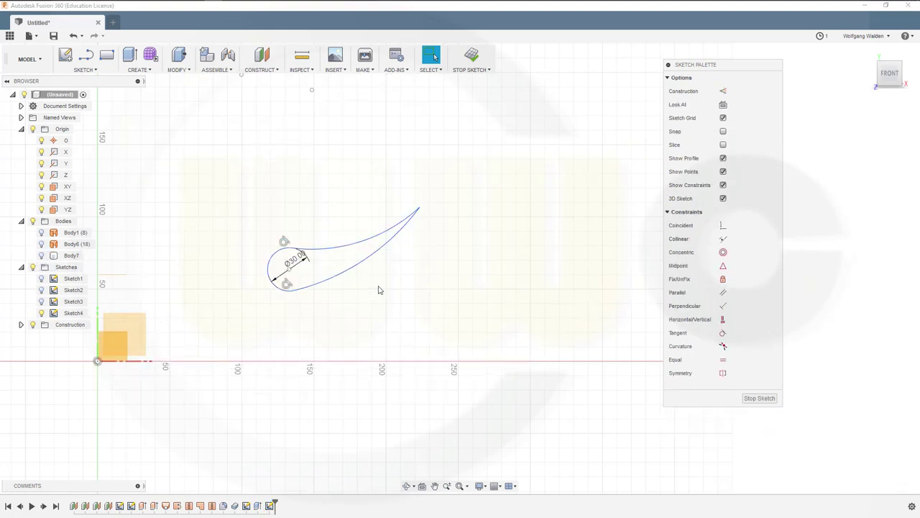
{"action": "mouse_move", "coordinate": [412, 291]}
{"action": "left_mouse_down"}
{"action": "mouse_move", "coordinate": [243, 220]}
{"action": "mouse_move", "coordinate": [239, 209]}
{"action": "left_mouse_up"}
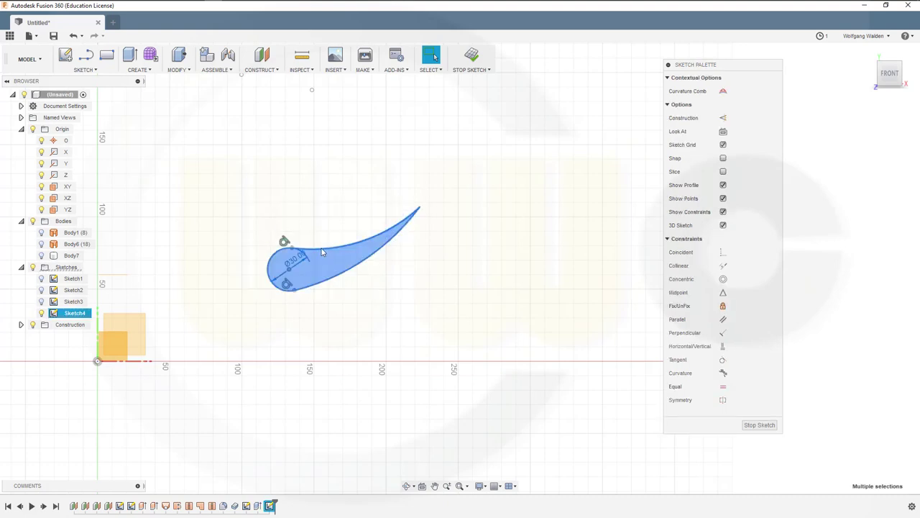
{"action": "mouse_move", "coordinate": [322, 251]}
{"action": "left_mouse_down"}
{"action": "mouse_move", "coordinate": [412, 243]}
{"action": "mouse_move", "coordinate": [401, 241]}
{"action": "left_mouse_up"}
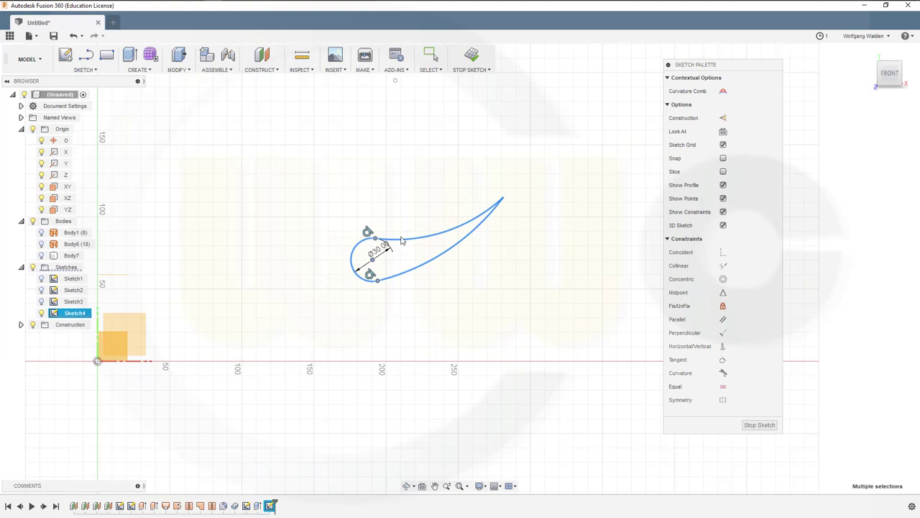
{"action": "left_click", "coordinate": [43, 257]}
{"action": "left_click", "coordinate": [43, 258]}
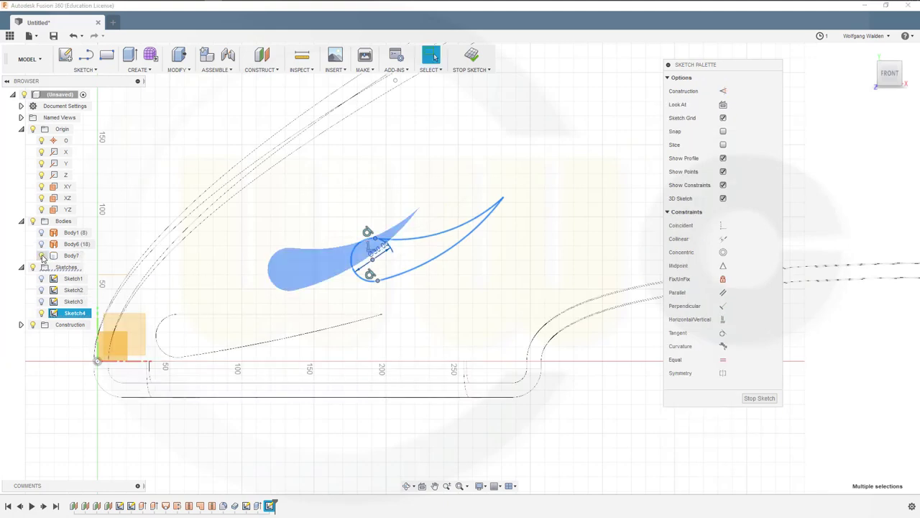
{"action": "left_click", "coordinate": [44, 257]}
{"action": "left_click_drag", "start_coordinate": [421, 246], "coordinate": [447, 240]}
{"action": "left_click", "coordinate": [42, 257]}
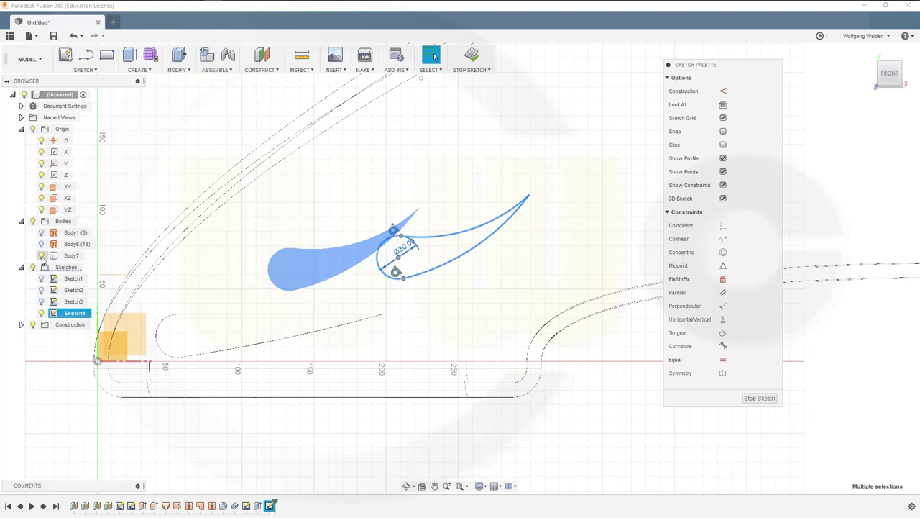
{"action": "left_click", "coordinate": [43, 257]}
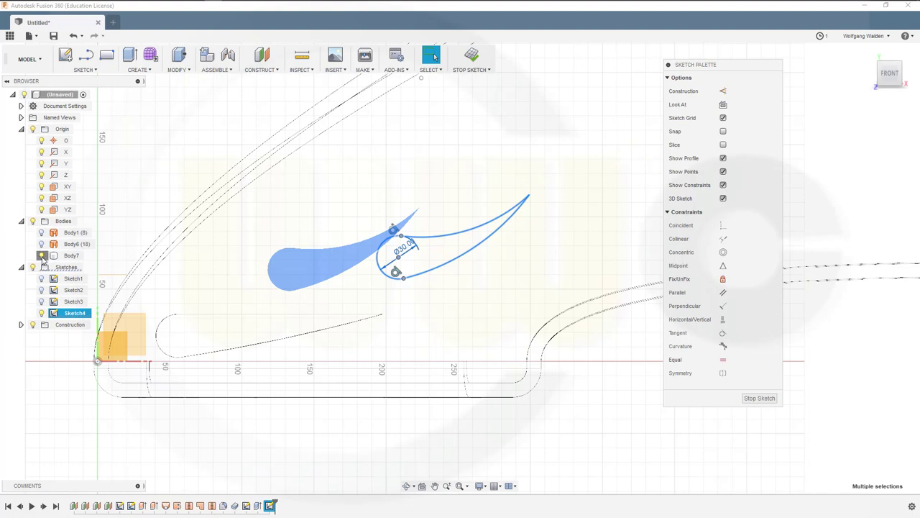
Finish Sketch4, reopen it, and finish it again
{"action": "left_click", "coordinate": [760, 398]}
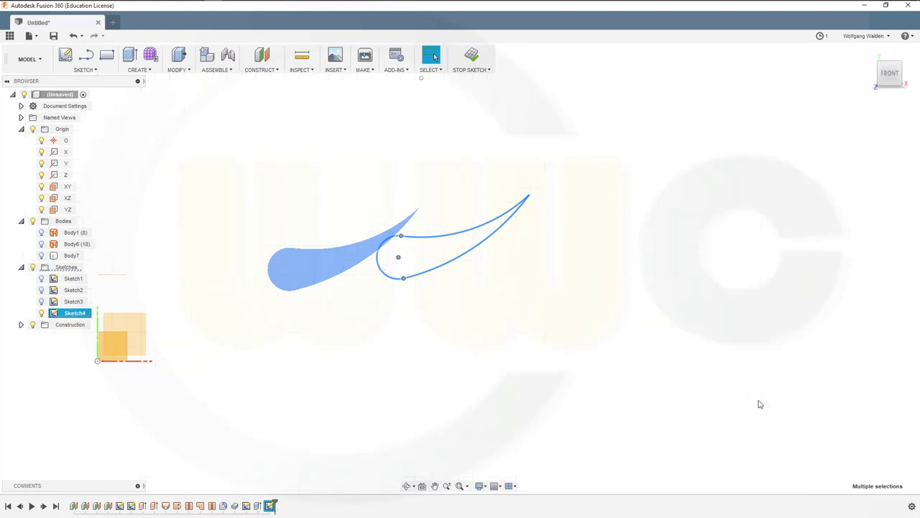
{"action": "double_click", "coordinate": [75, 314]}
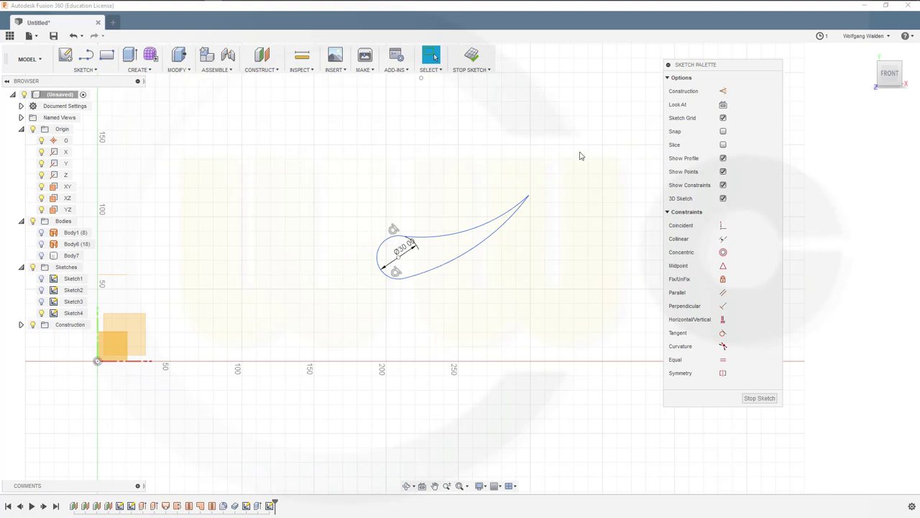
{"action": "left_click", "coordinate": [750, 397]}
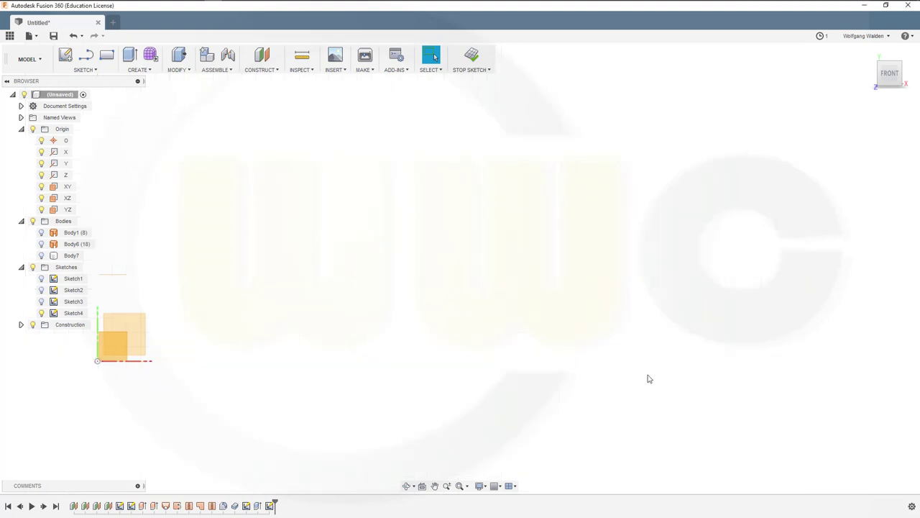
Show Body7 and orbit to a tilted view of the model
{"action": "left_click", "coordinate": [41, 256]}
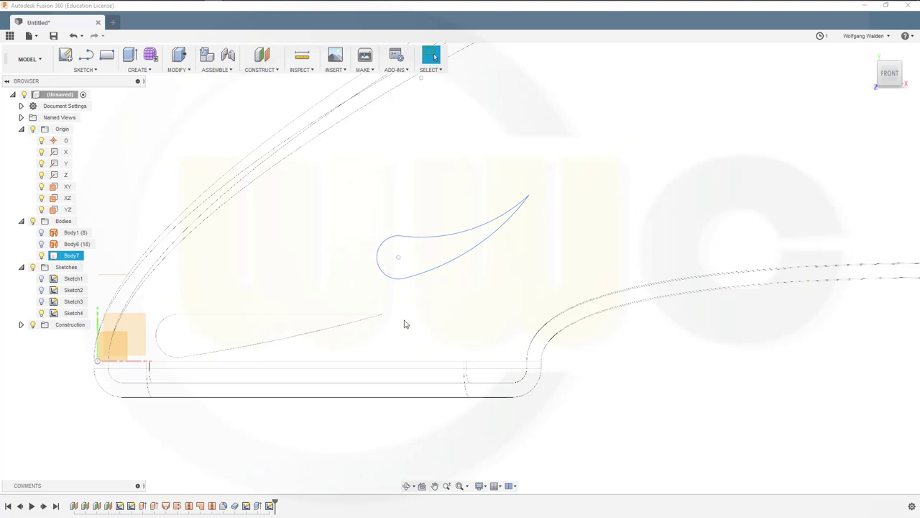
{"action": "left_click", "coordinate": [192, 202]}
{"action": "left_click", "coordinate": [248, 245]}
{"action": "middle_click_drag", "start_coordinate": [248, 244], "coordinate": [453, 303], "text": "shift"}
{"action": "key", "text": "Escape"}
{"action": "scroll", "coordinate": [205, 184], "scroll_direction": "down", "scroll_amount": 5}
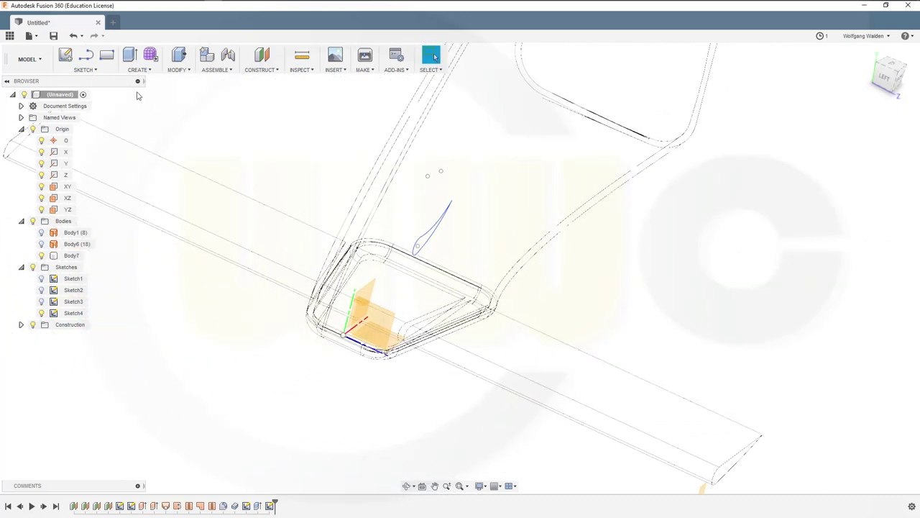
Extrude the Sketch4 teardrop profile 10 mm into new Body8
{"action": "left_click", "coordinate": [130, 55]}
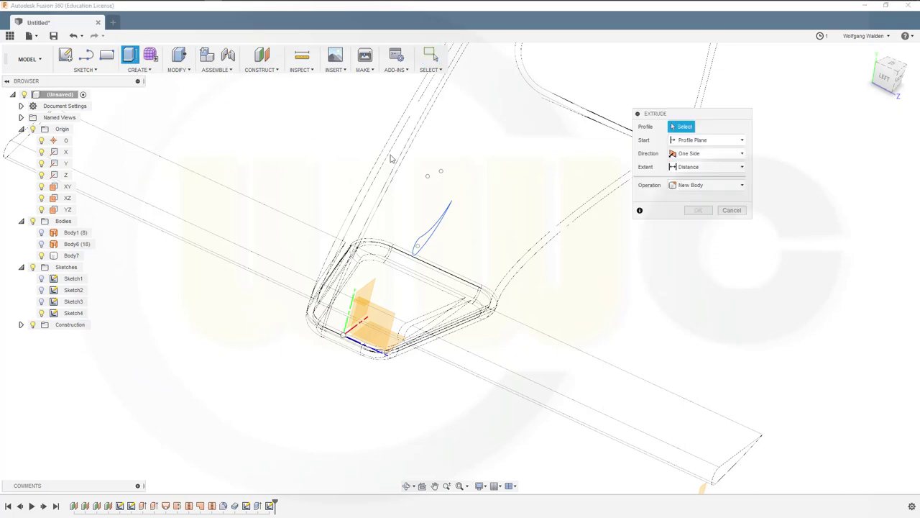
{"action": "left_click", "coordinate": [434, 229]}
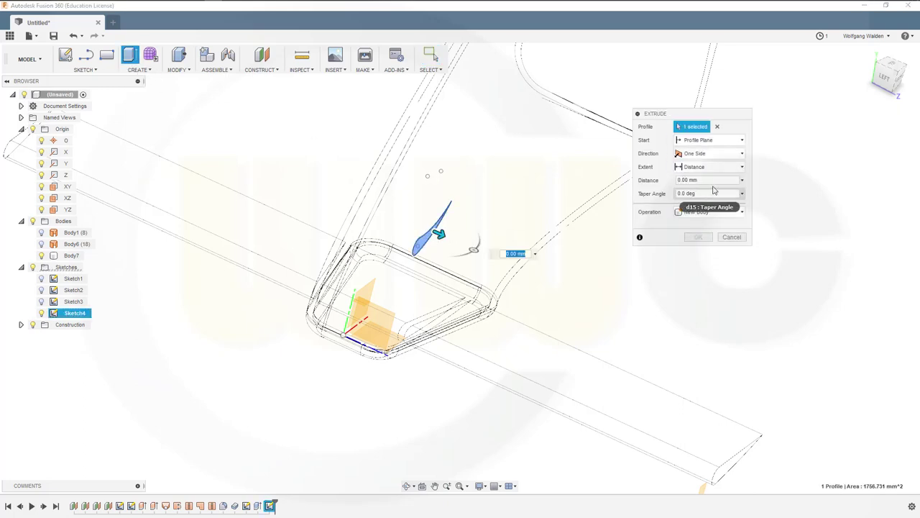
{"action": "left_click_drag", "start_coordinate": [714, 181], "coordinate": [649, 185]}
{"action": "type", "text": "10"}
{"action": "key", "text": "Return"}
{"action": "middle_click_drag", "start_coordinate": [592, 289], "coordinate": [539, 287], "text": "shift"}
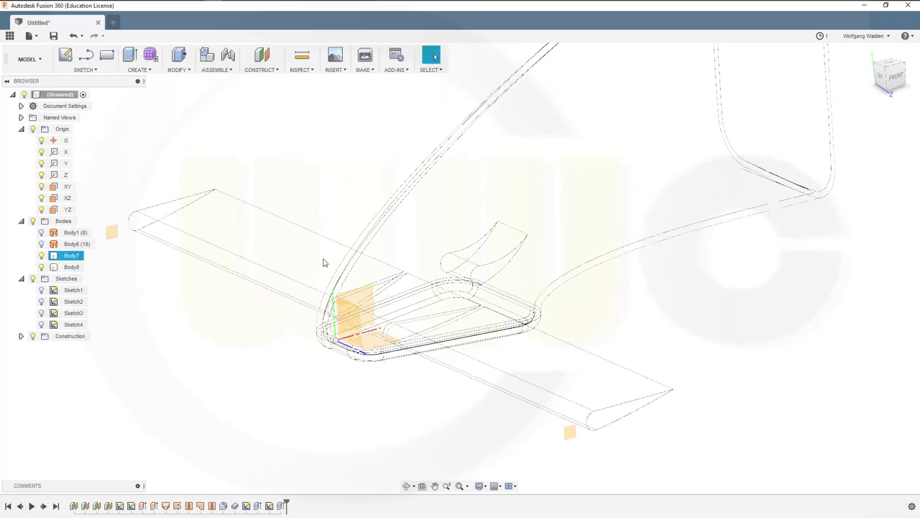
Make Sketch4's blade profile visible, select its curves in edit mode, and finish the sketch
{"action": "left_click", "coordinate": [262, 258]}
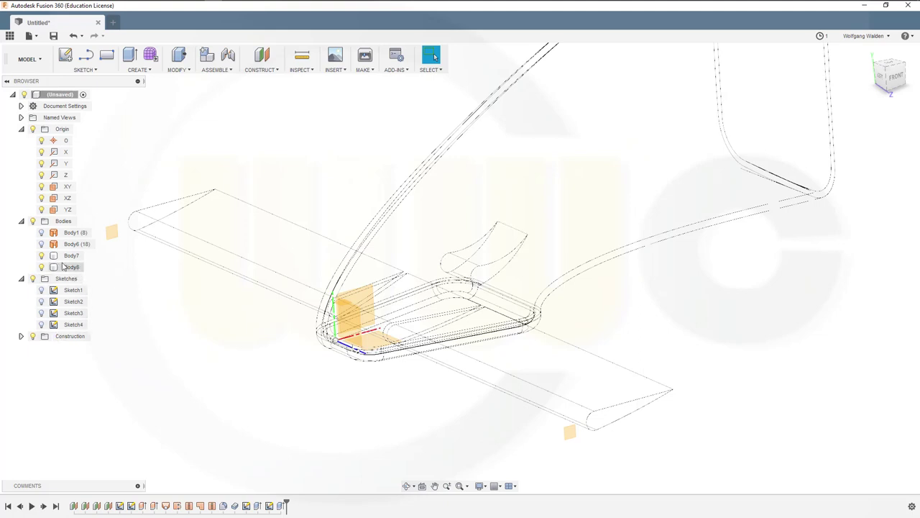
{"action": "left_click", "coordinate": [49, 325]}
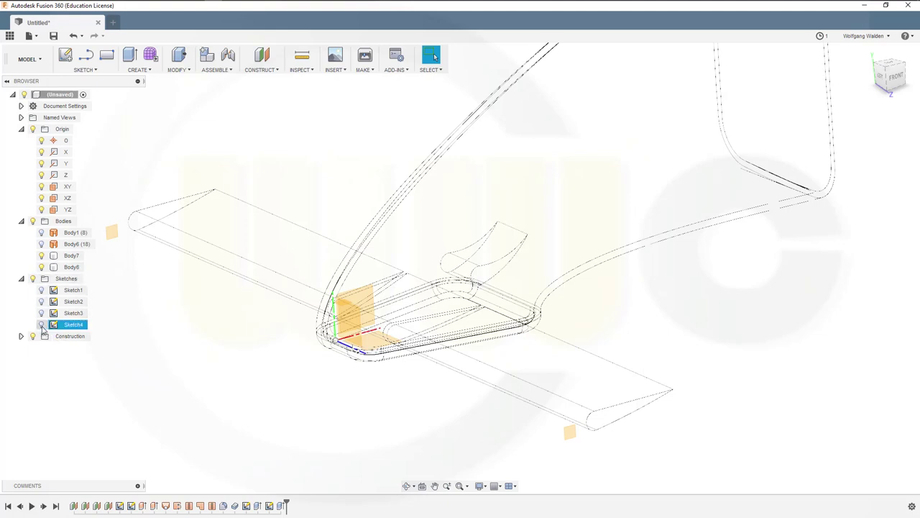
{"action": "left_click", "coordinate": [41, 325]}
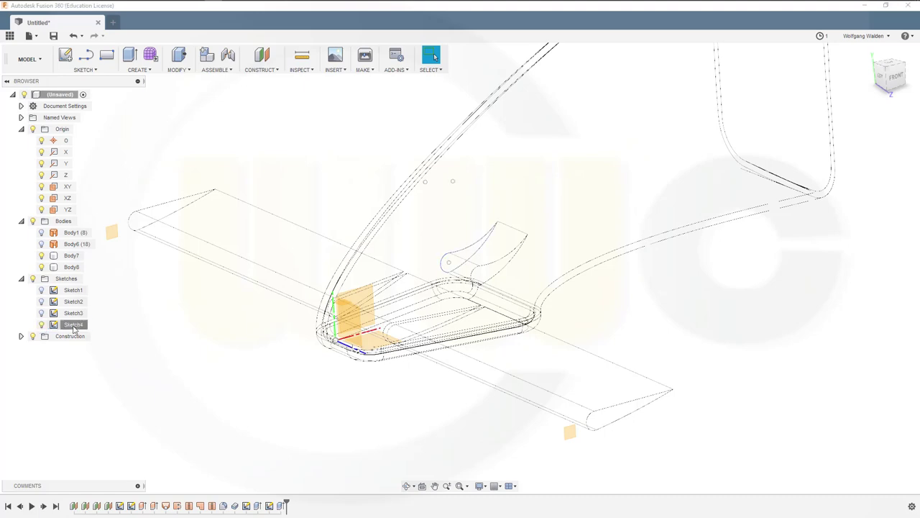
{"action": "double_click", "coordinate": [73, 325]}
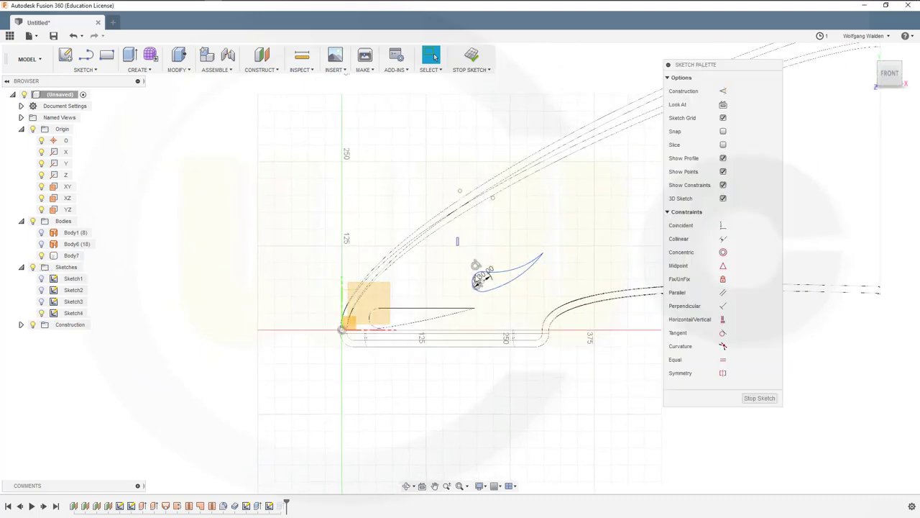
{"action": "left_click_drag", "start_coordinate": [455, 236], "coordinate": [570, 309]}
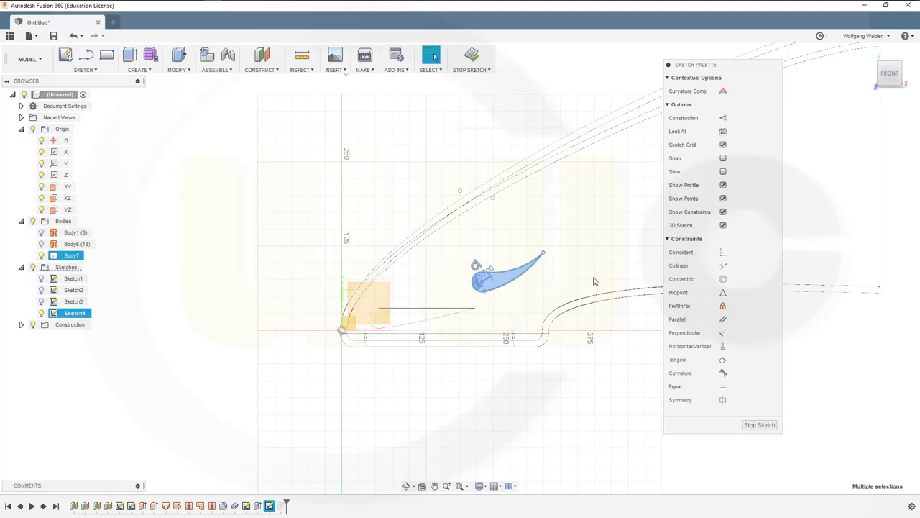
{"action": "left_click", "coordinate": [759, 424]}
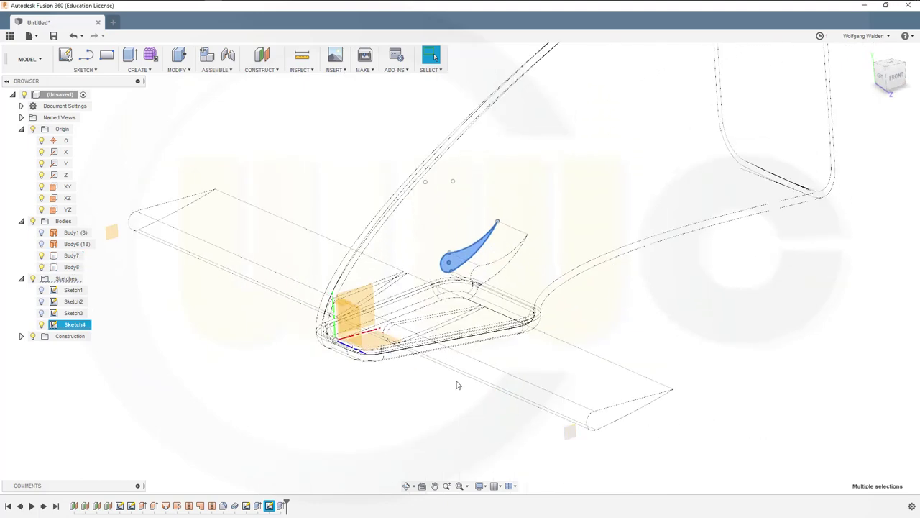
Create an empty Sketch5, finish it, then delete it
{"action": "left_click", "coordinate": [65, 54]}
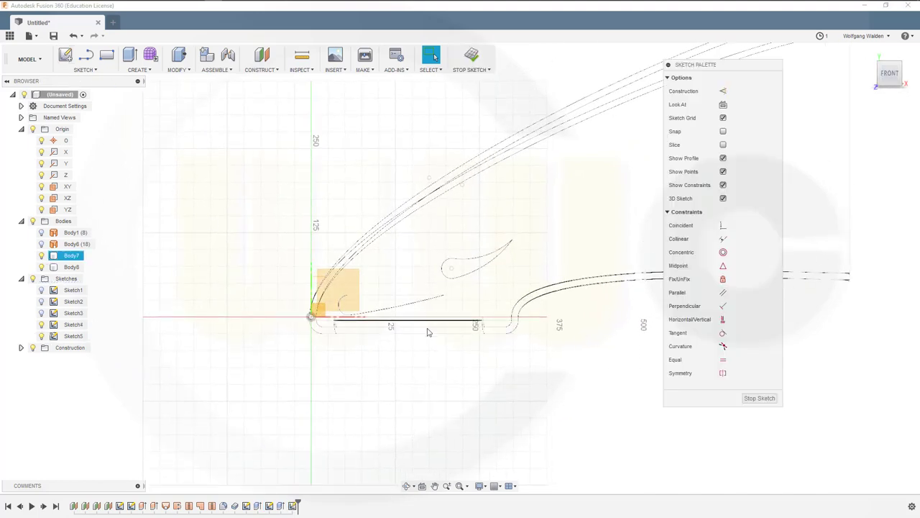
{"action": "left_click", "coordinate": [758, 399]}
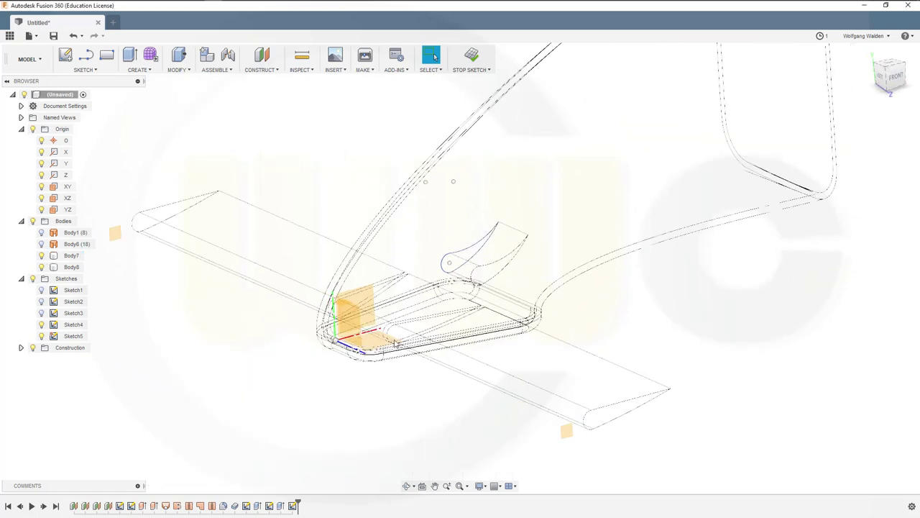
{"action": "left_click", "coordinate": [75, 337]}
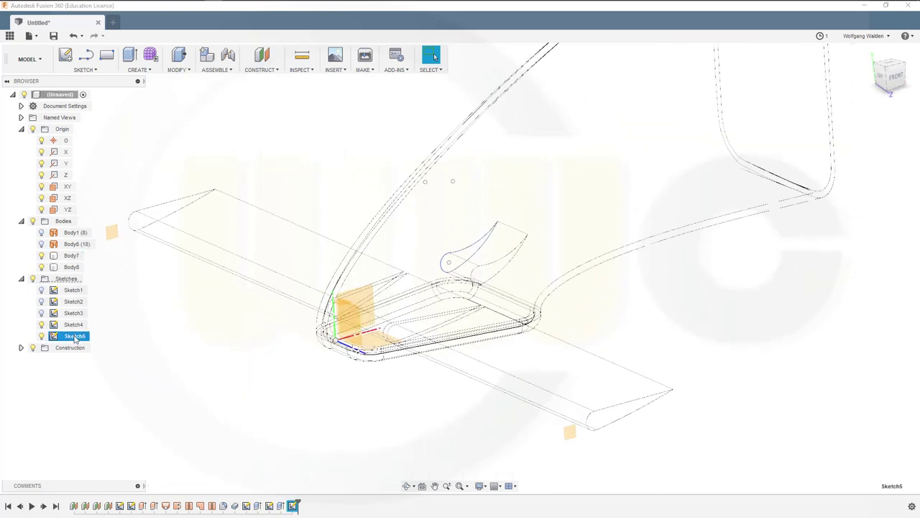
{"action": "right_click", "coordinate": [75, 337]}
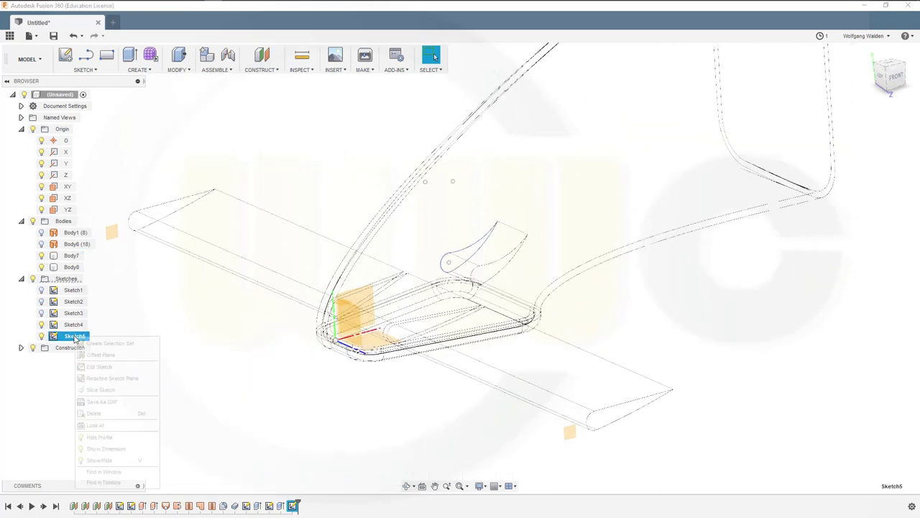
{"action": "left_click", "coordinate": [106, 415]}
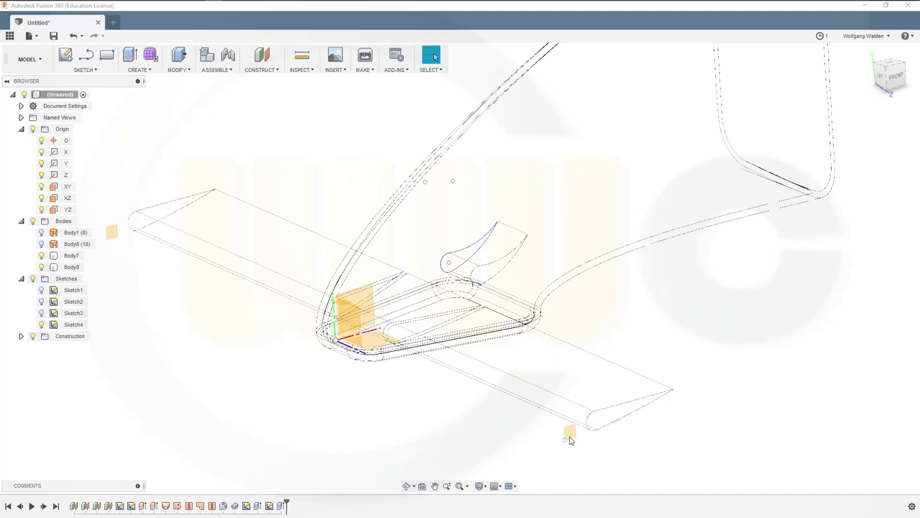
Start a new sketch on the wing's outer-end plane and paste the copied blade curves
{"action": "left_click", "coordinate": [65, 55]}
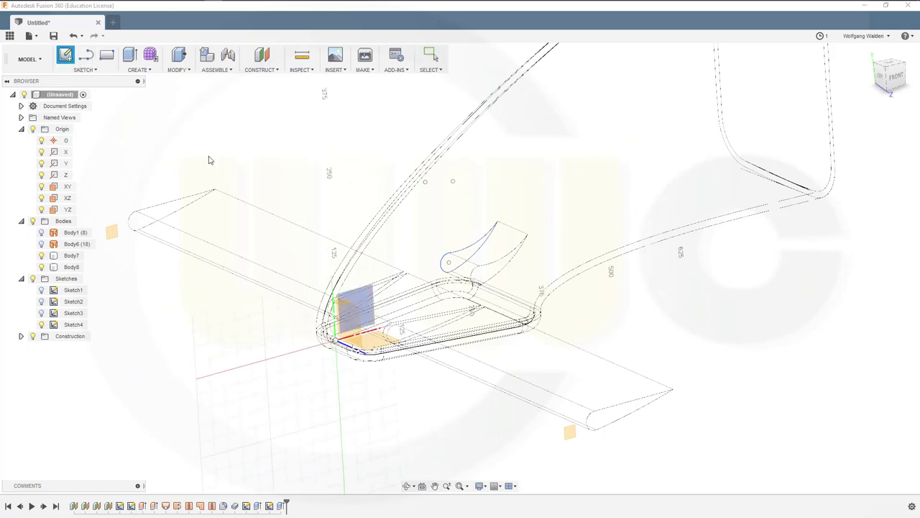
{"action": "left_click", "coordinate": [571, 433]}
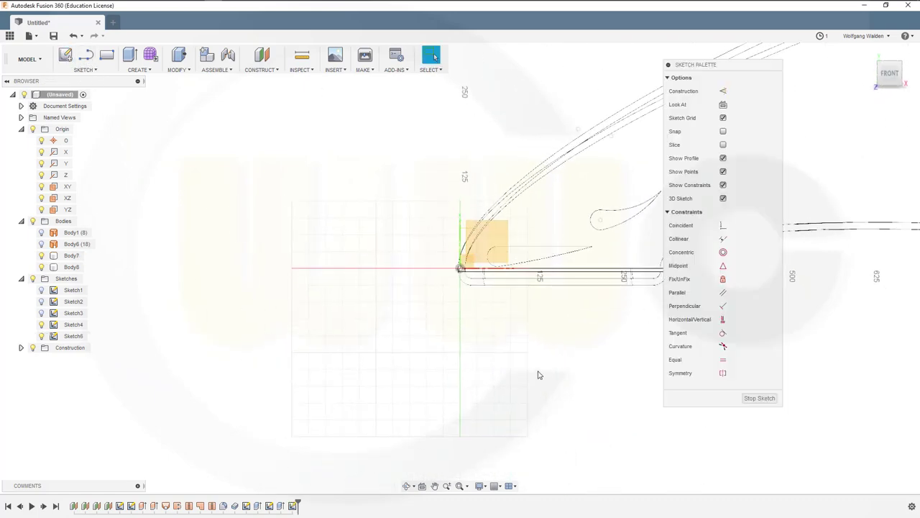
{"action": "key", "text": "m"}
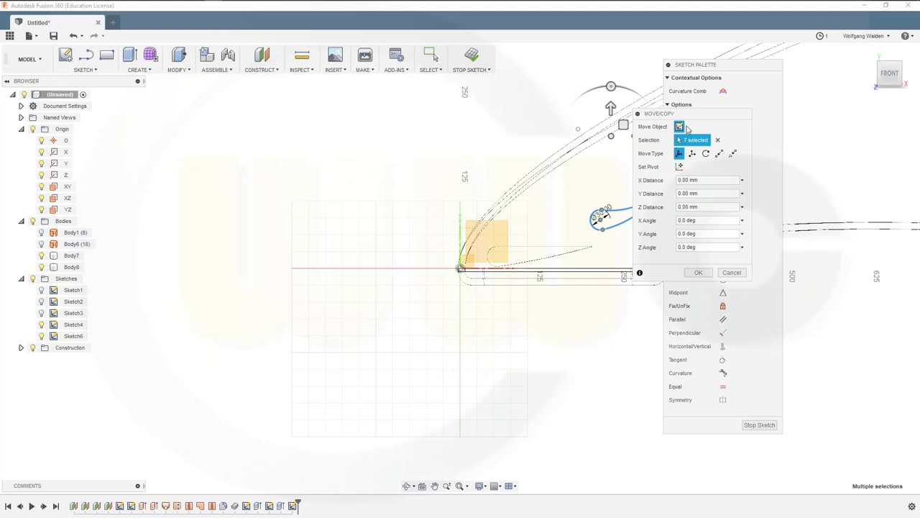
{"action": "mouse_move", "coordinate": [703, 117]}
{"action": "left_mouse_down"}
{"action": "mouse_move", "coordinate": [756, 124]}
{"action": "mouse_move", "coordinate": [780, 141]}
{"action": "left_mouse_up"}
{"action": "left_click", "coordinate": [848, 224]}
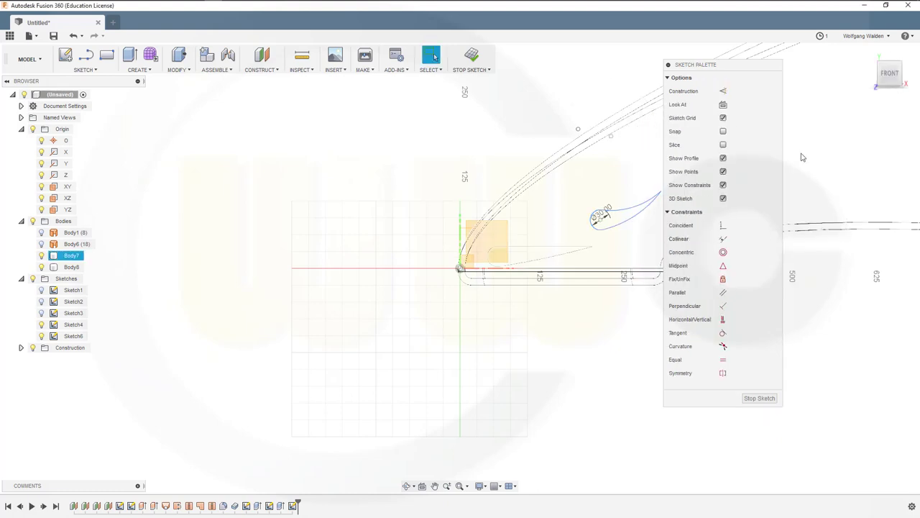
{"action": "left_click_drag", "start_coordinate": [735, 66], "coordinate": [854, 95]}
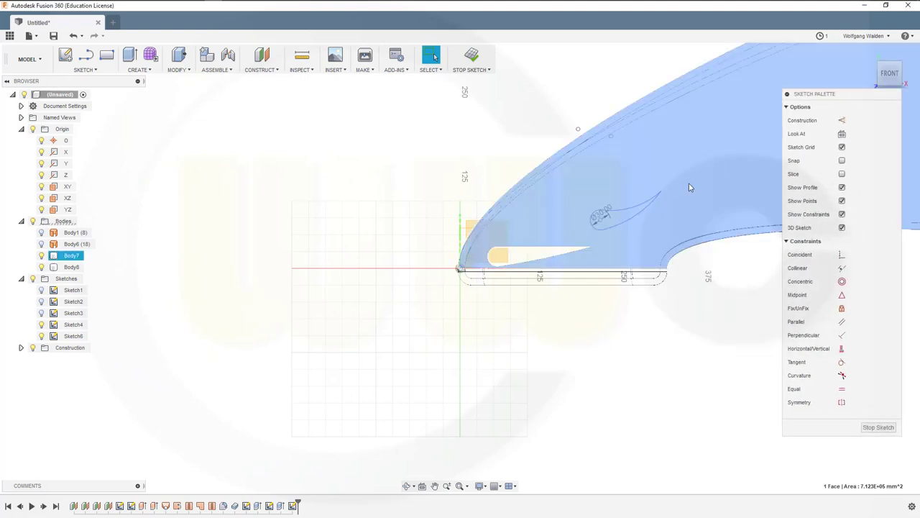
Pull the blade tip up-right, widen its arc to 201.783 mm radius, and finish Sketch6
{"action": "left_click", "coordinate": [661, 199]}
{"action": "left_click_drag", "start_coordinate": [658, 198], "coordinate": [691, 169]}
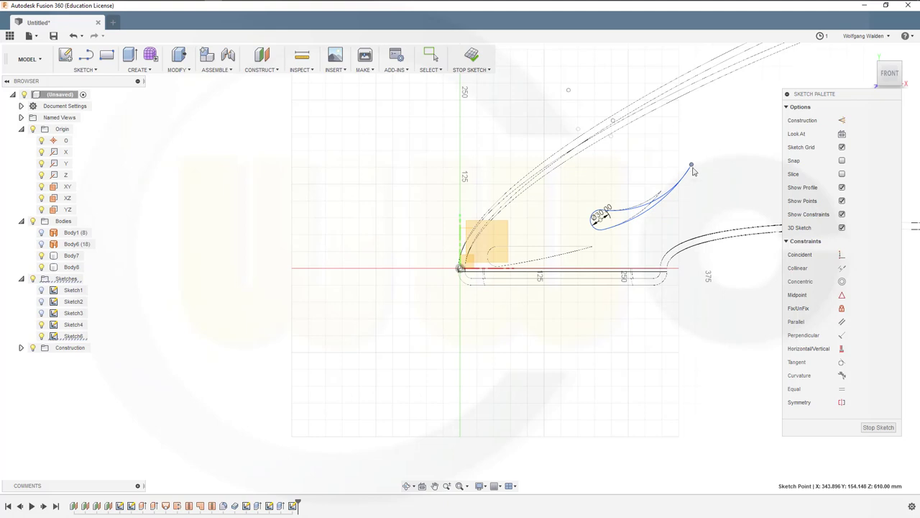
{"action": "left_click", "coordinate": [641, 210]}
{"action": "left_click_drag", "start_coordinate": [641, 210], "coordinate": [639, 204]}
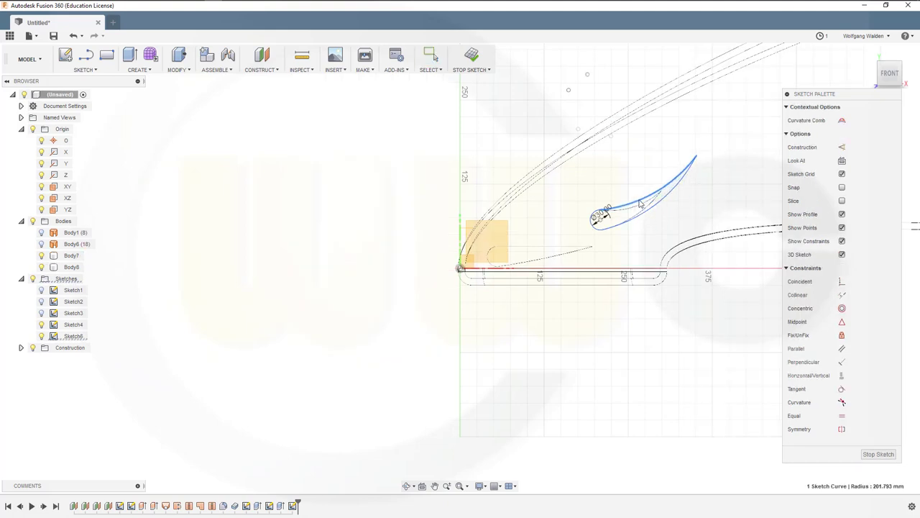
{"action": "left_click", "coordinate": [748, 321]}
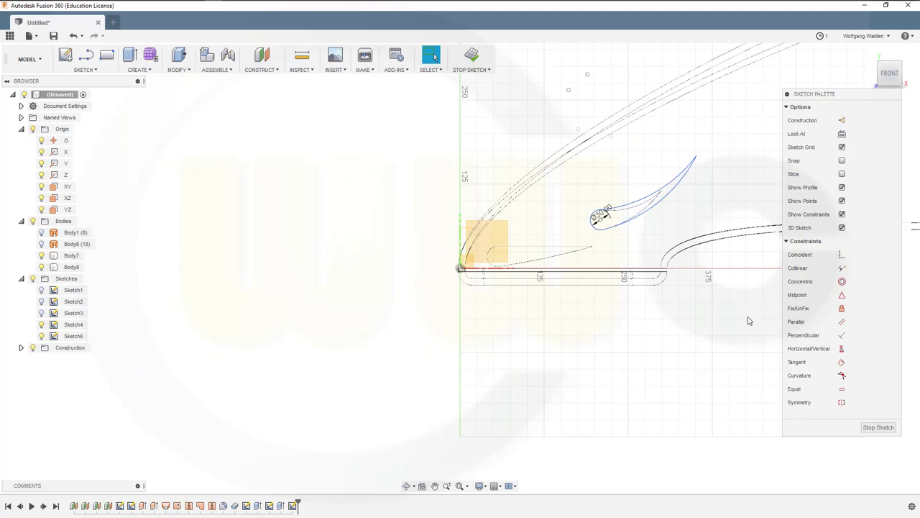
{"action": "left_click", "coordinate": [885, 427]}
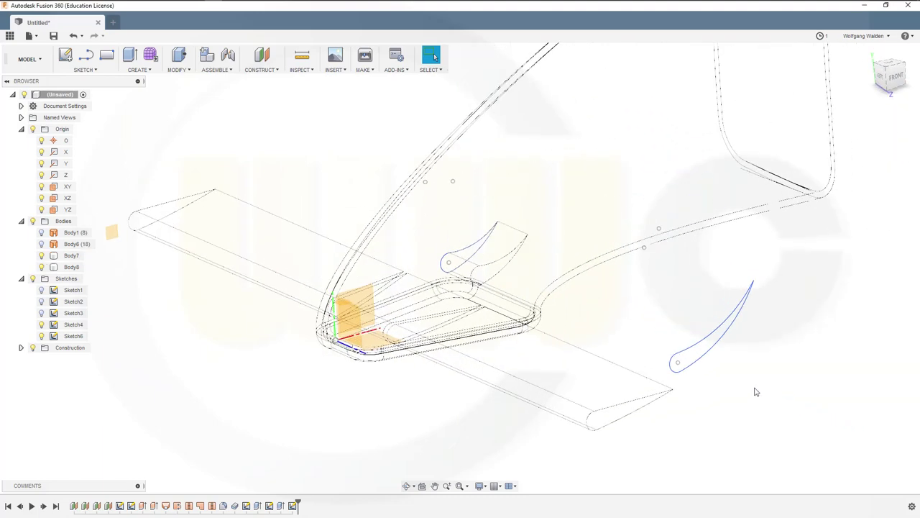
Extrude the Sketch6 blade profile -125 mm as new Body9
{"action": "left_click", "coordinate": [129, 55]}
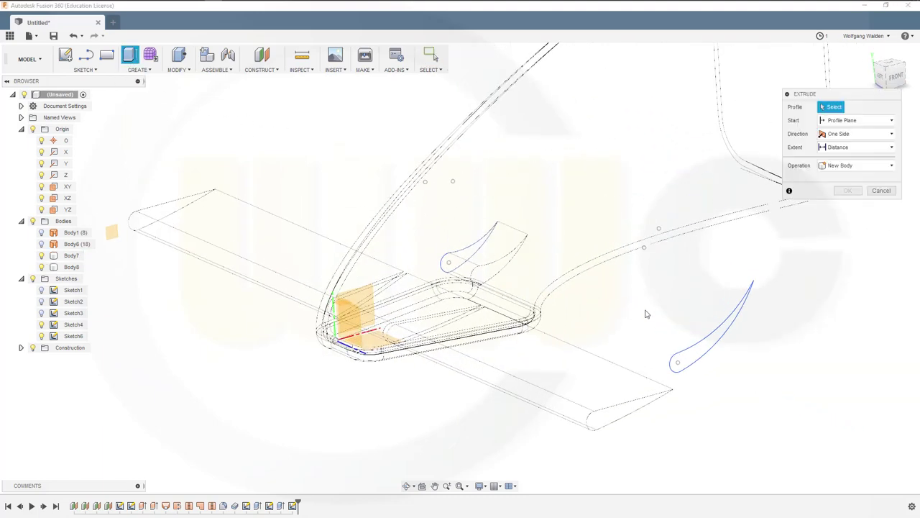
{"action": "left_click", "coordinate": [679, 358]}
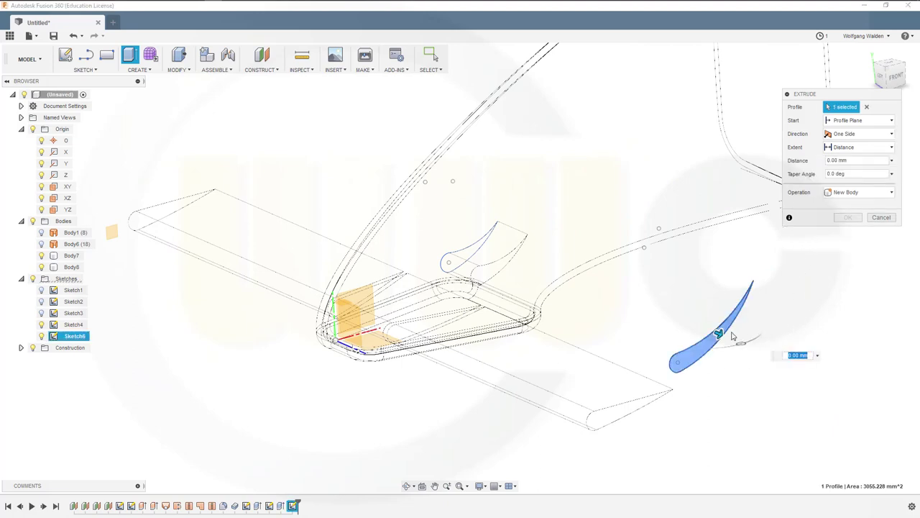
{"action": "left_click_drag", "start_coordinate": [721, 333], "coordinate": [672, 316]}
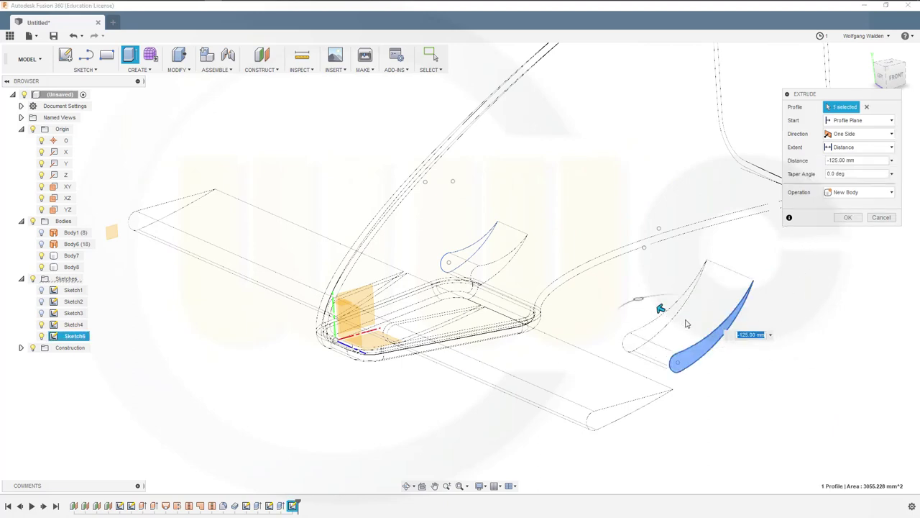
{"action": "key", "text": "Return"}
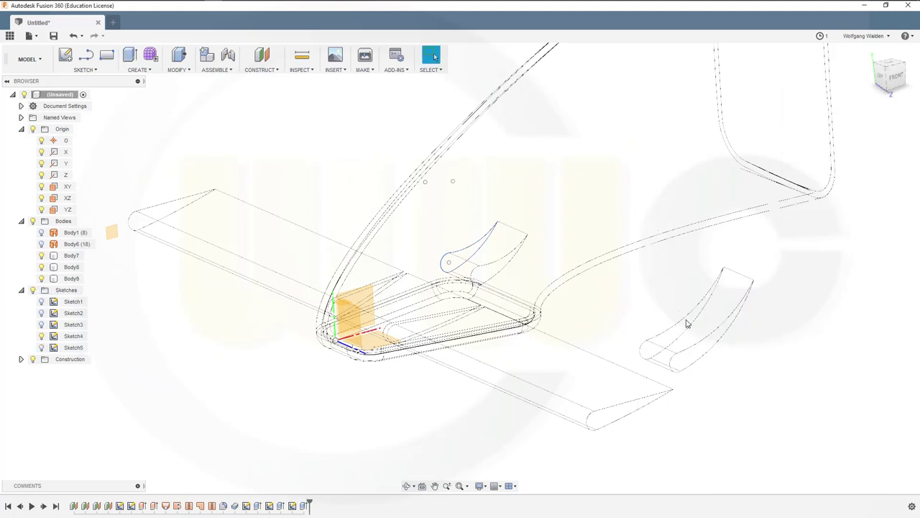
{"action": "middle_click_drag", "start_coordinate": [530, 330], "coordinate": [515, 290], "text": "shift"}
{"action": "middle_click_drag", "start_coordinate": [596, 396], "coordinate": [636, 310], "text": "shift"}
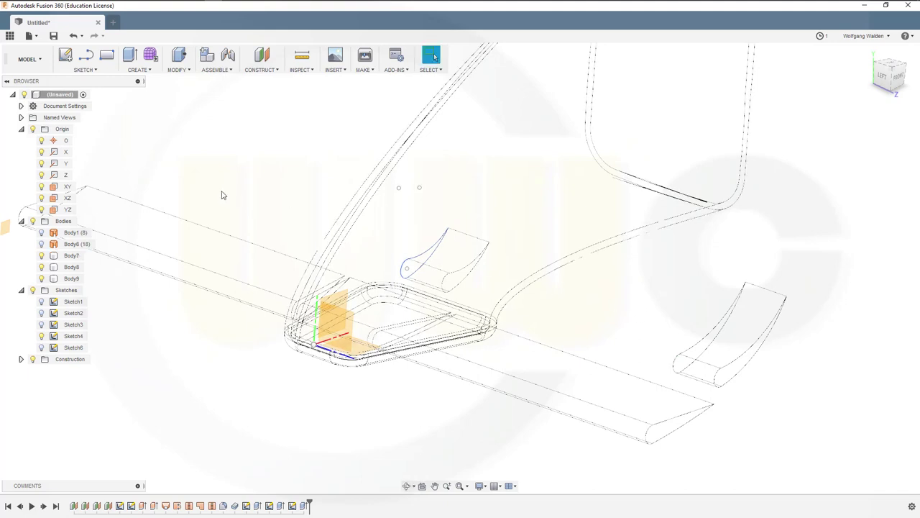
{"action": "left_click", "coordinate": [151, 70]}
{"action": "left_click", "coordinate": [135, 127]}
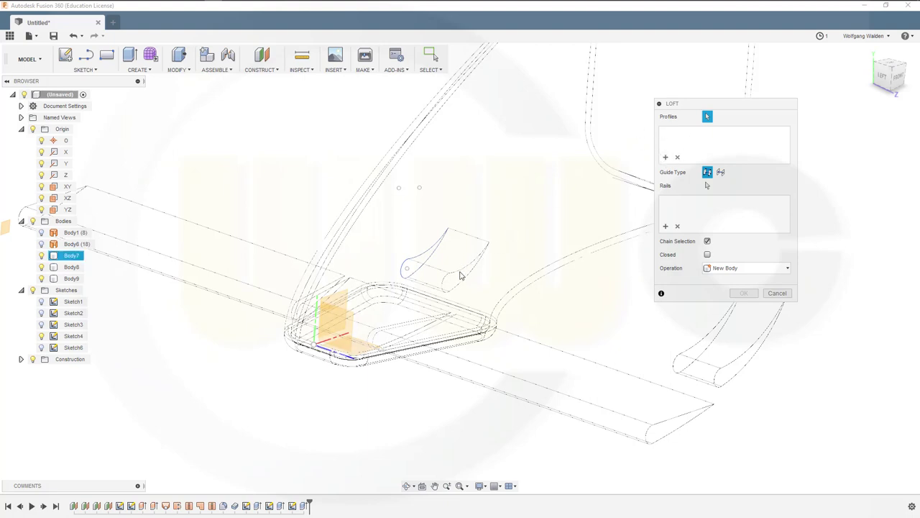
{"action": "right_click", "coordinate": [535, 239]}
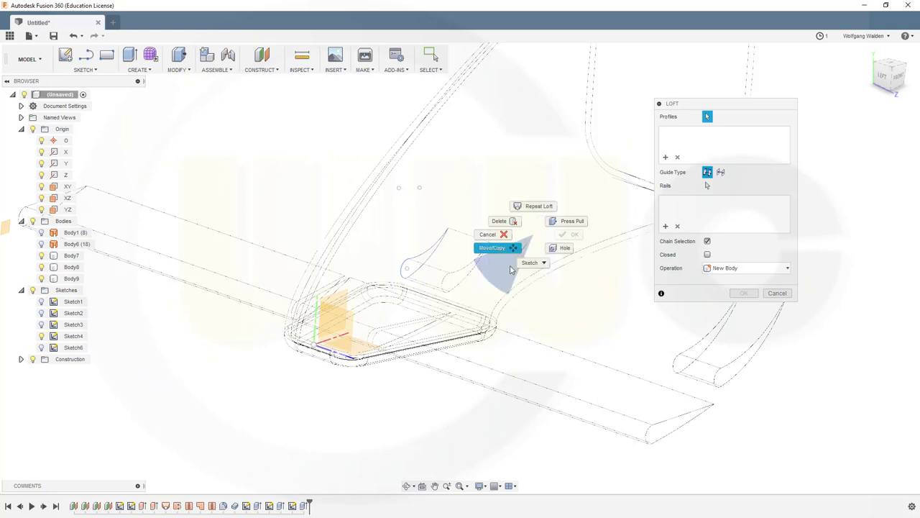
{"action": "left_click", "coordinate": [548, 258]}
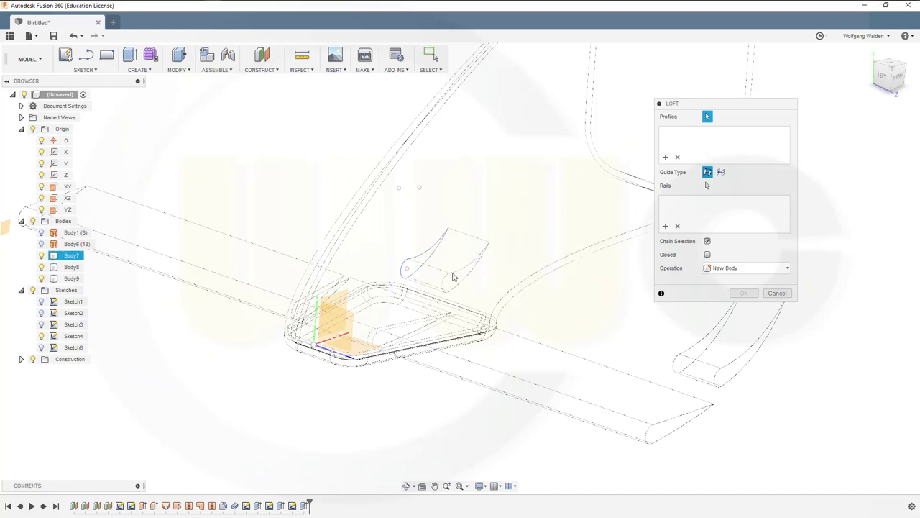
{"action": "left_click", "coordinate": [777, 294]}
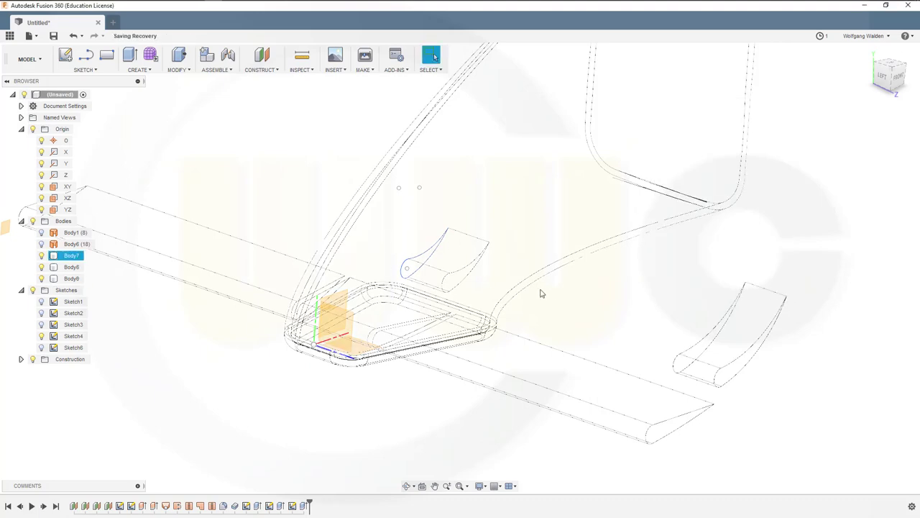
Orbit the model and switch the display from wireframe to shaded
{"action": "middle_click_drag", "start_coordinate": [514, 260], "coordinate": [311, 148], "text": "shift"}
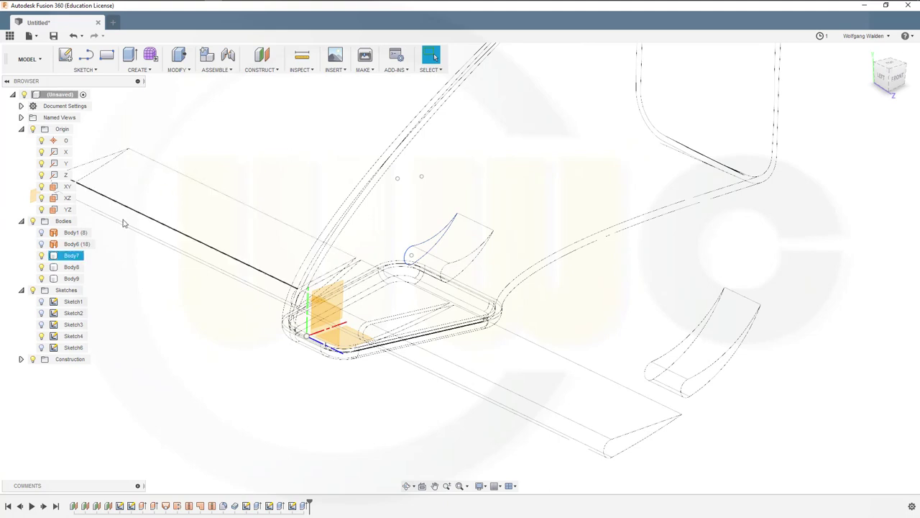
{"action": "left_click", "coordinate": [52, 268]}
{"action": "left_click", "coordinate": [185, 336]}
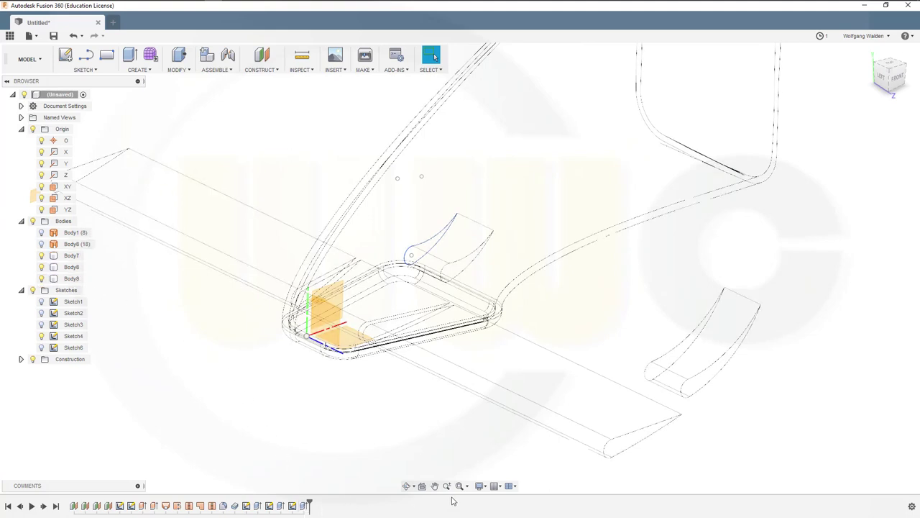
{"action": "left_click", "coordinate": [480, 486]}
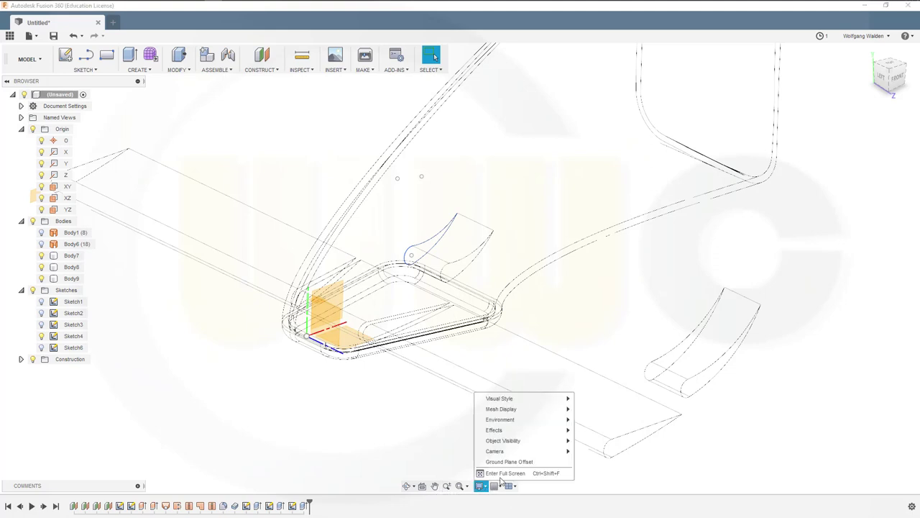
{"action": "mouse_move", "coordinate": [558, 400]}
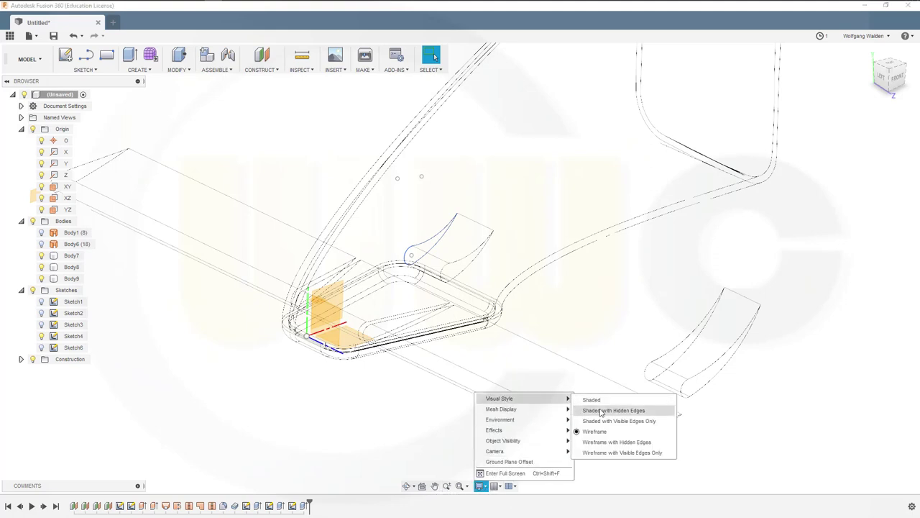
{"action": "left_click", "coordinate": [593, 399]}
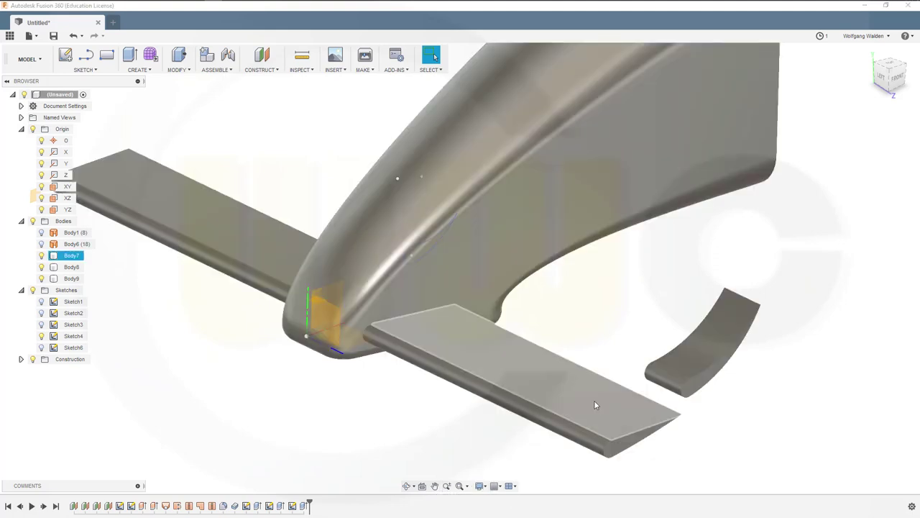
Hide the nose cone and main wing bodies, leaving only Body8 and Body9 visible
{"action": "left_click", "coordinate": [43, 269]}
{"action": "left_click", "coordinate": [41, 267]}
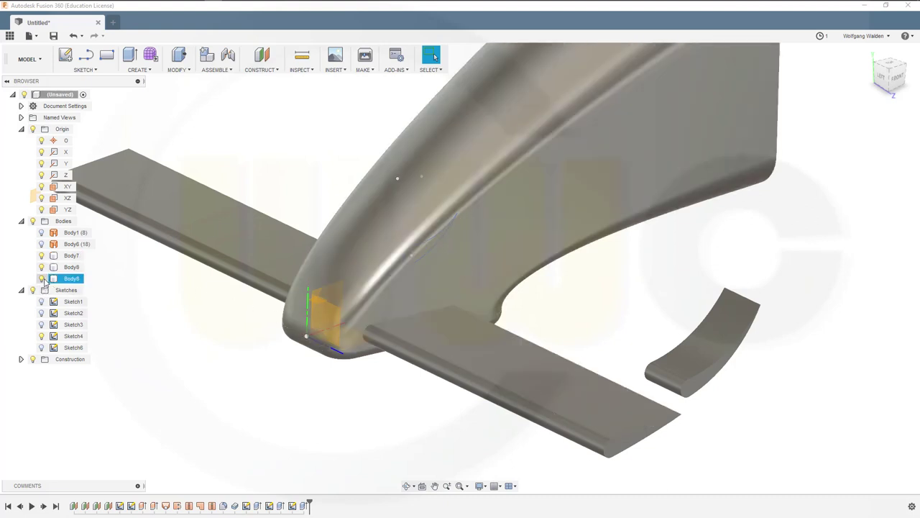
{"action": "left_click", "coordinate": [41, 255]}
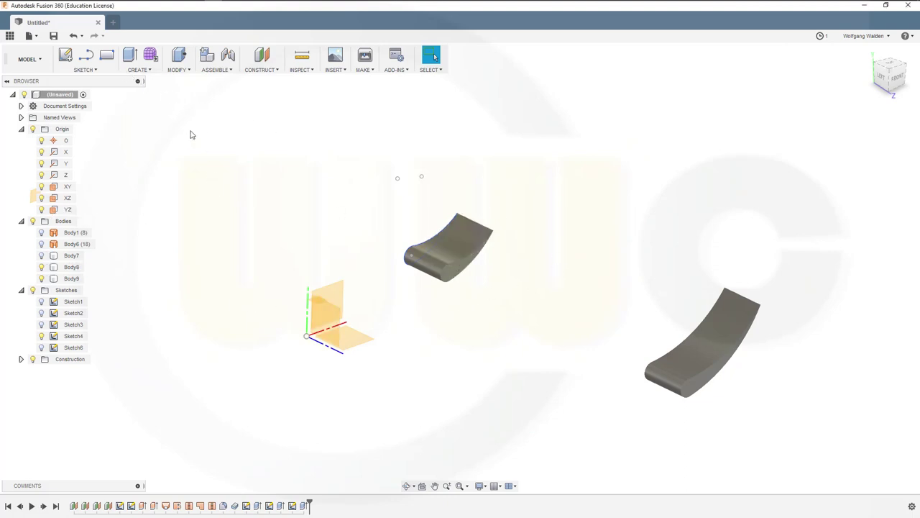
Start a loft using the end faces of both flap pieces as Profile 1 and 2
{"action": "left_click", "coordinate": [146, 70]}
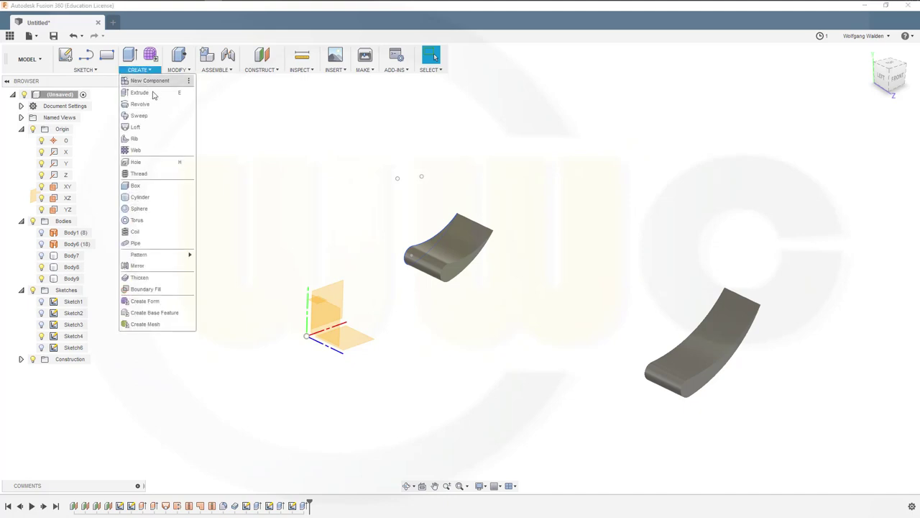
{"action": "left_click", "coordinate": [145, 128]}
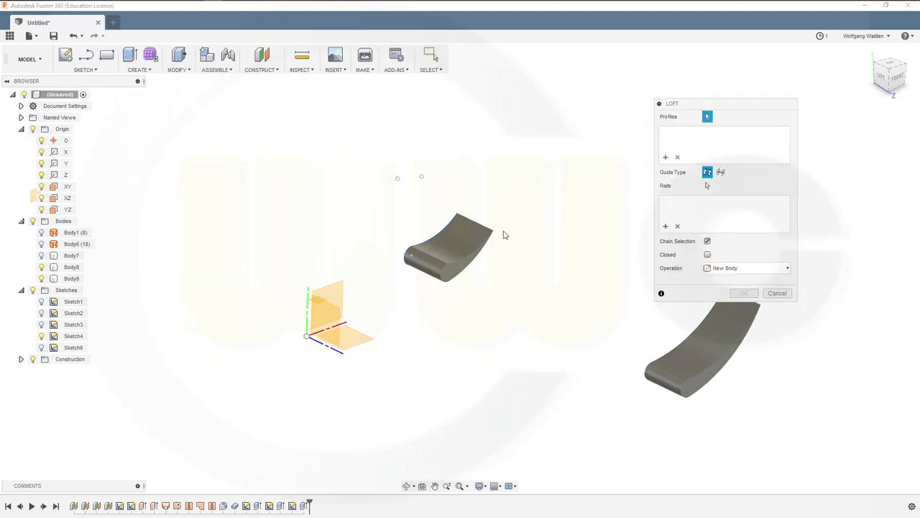
{"action": "right_click", "coordinate": [462, 262]}
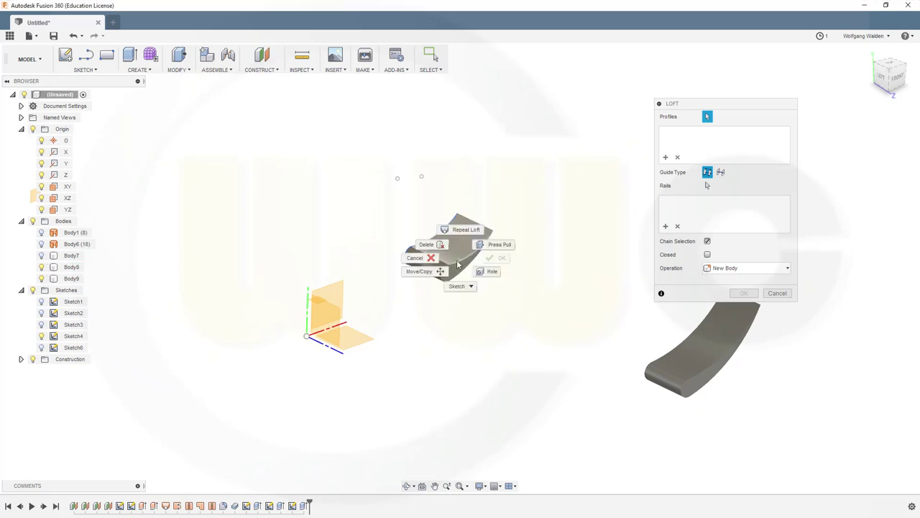
{"action": "left_click", "coordinate": [515, 291]}
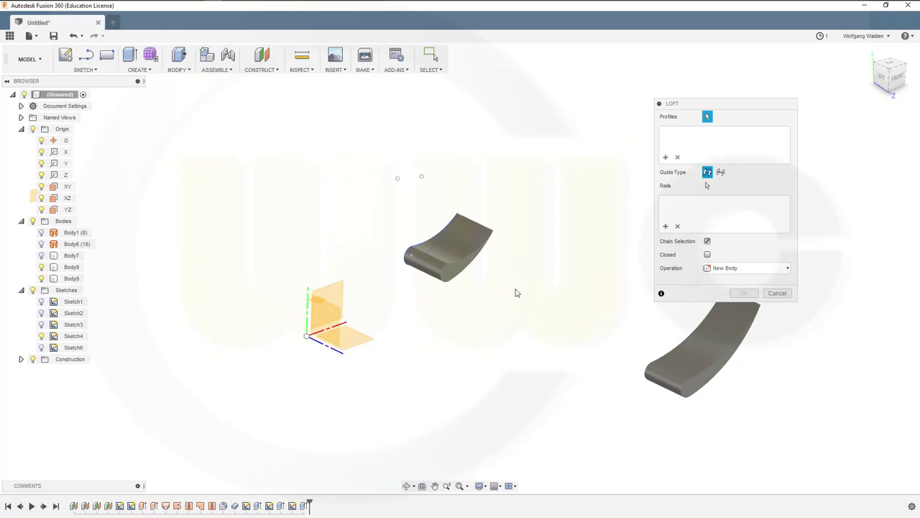
{"action": "left_click", "coordinate": [460, 268]}
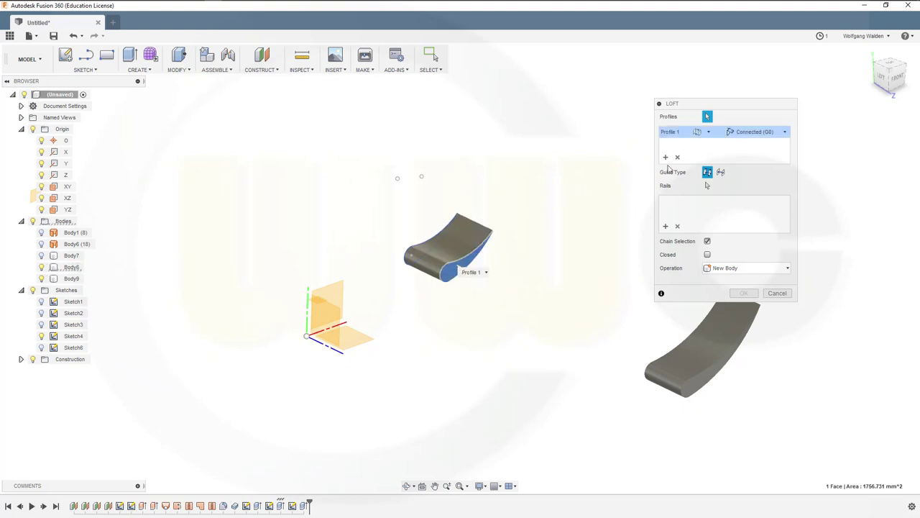
{"action": "mouse_move", "coordinate": [622, 343]}
{"action": "middle_mouse_down", "text": "shift"}
{"action": "mouse_move", "coordinate": [700, 356]}
{"action": "mouse_move", "coordinate": [710, 387]}
{"action": "middle_mouse_up", "text": "shift"}
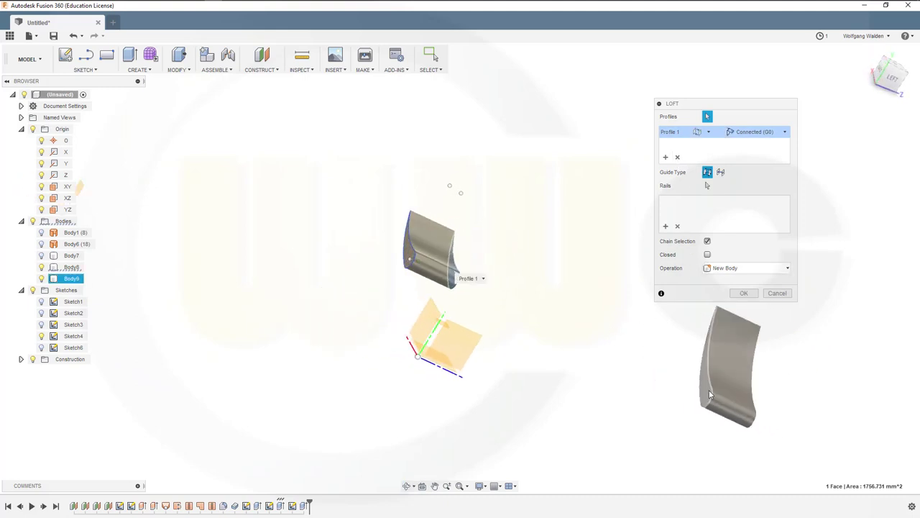
{"action": "left_click", "coordinate": [709, 389]}
{"action": "mouse_move", "coordinate": [611, 315]}
{"action": "middle_mouse_down", "text": "shift"}
{"action": "mouse_move", "coordinate": [561, 267]}
{"action": "mouse_move", "coordinate": [536, 211]}
{"action": "mouse_move", "coordinate": [590, 205]}
{"action": "middle_mouse_up", "text": "shift"}
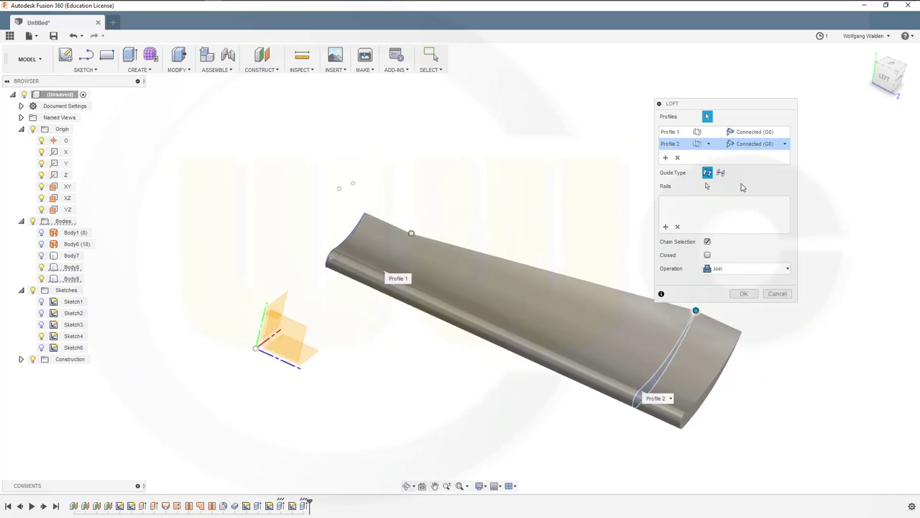
Set both profiles to Tangent (G1) with tangency weight 1.5 and confirm the Join loft
{"action": "left_click", "coordinate": [778, 134]}
{"action": "left_click", "coordinate": [764, 153]}
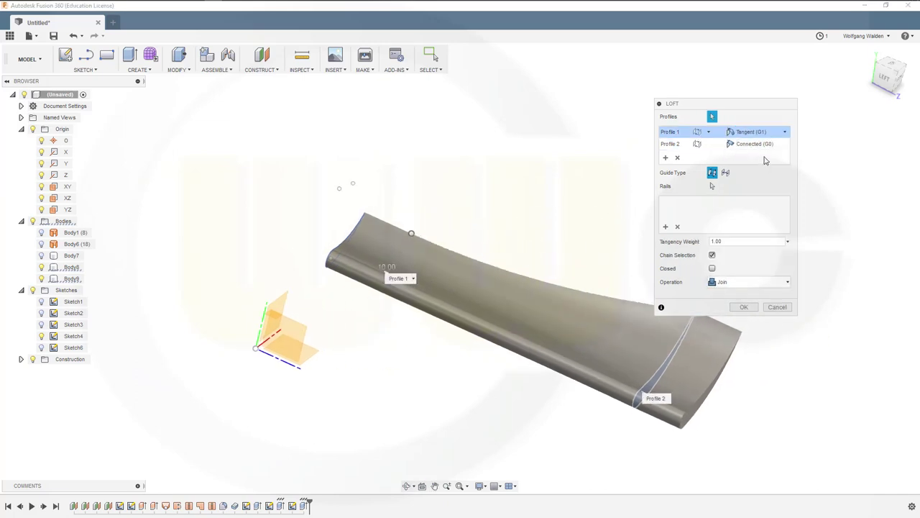
{"action": "left_click", "coordinate": [781, 144]}
{"action": "left_click", "coordinate": [757, 185]}
{"action": "middle_click_drag", "start_coordinate": [560, 229], "coordinate": [484, 223], "text": "shift"}
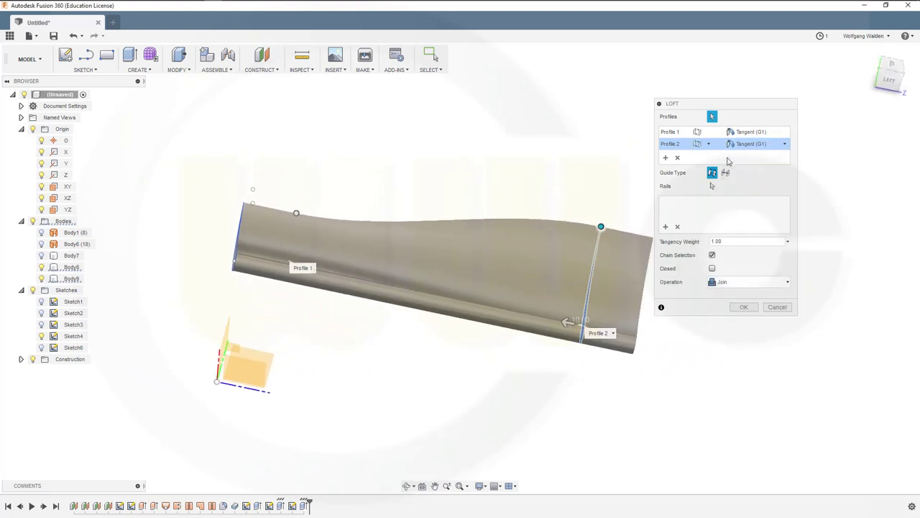
{"action": "left_click", "coordinate": [737, 242]}
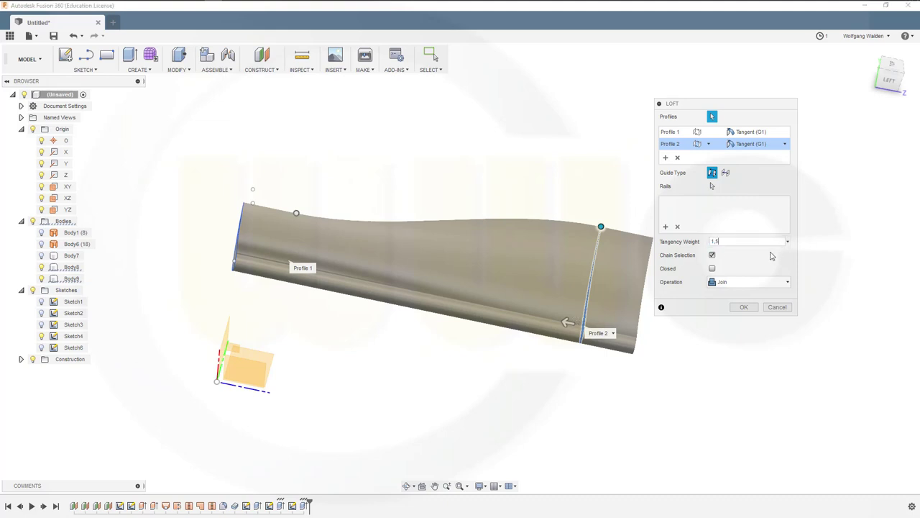
{"action": "key", "text": "Return"}
{"action": "mouse_move", "coordinate": [603, 211]}
{"action": "middle_mouse_down", "text": "shift"}
{"action": "mouse_move", "coordinate": [468, 236]}
{"action": "mouse_move", "coordinate": [468, 252]}
{"action": "middle_mouse_up", "text": "shift"}
{"action": "mouse_move", "coordinate": [429, 208]}
{"action": "middle_mouse_down", "text": "shift"}
{"action": "mouse_move", "coordinate": [440, 171]}
{"action": "mouse_move", "coordinate": [431, 185]}
{"action": "middle_mouse_up", "text": "shift"}
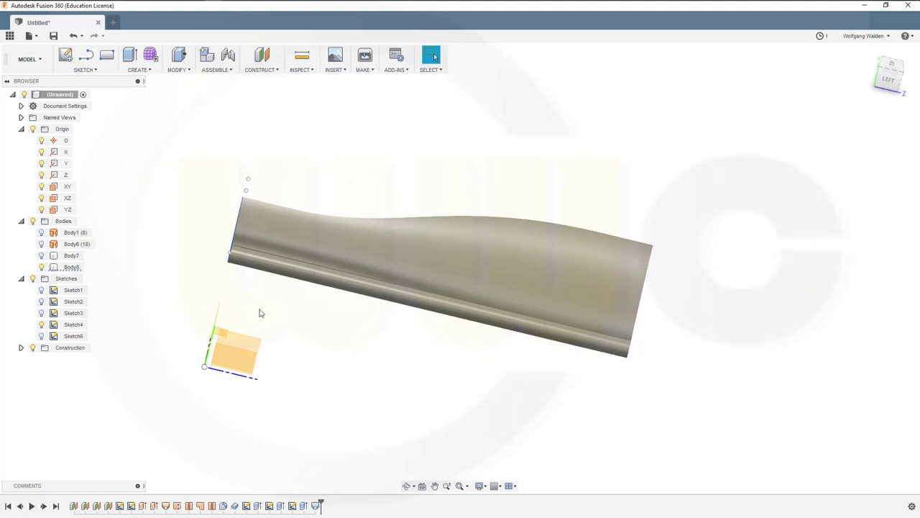
Inspect the lofted Body8 flap and make the nose cone Body7 visible again
{"action": "left_click", "coordinate": [292, 246]}
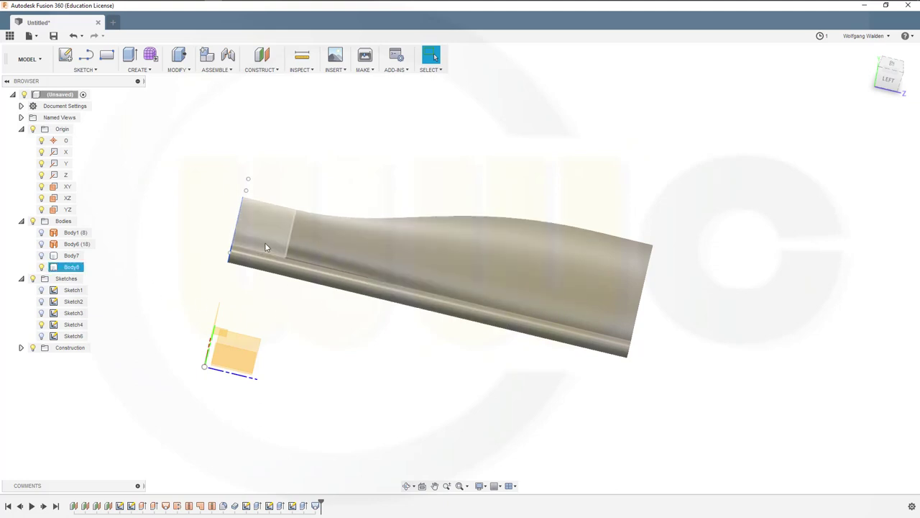
{"action": "left_click", "coordinate": [368, 250]}
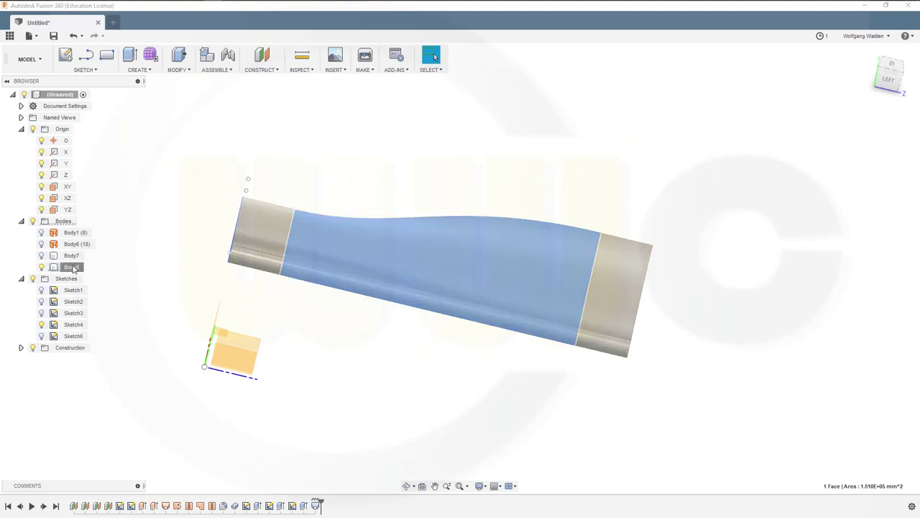
{"action": "left_click", "coordinate": [72, 267]}
{"action": "left_click", "coordinate": [206, 249]}
{"action": "mouse_move", "coordinate": [206, 249]}
{"action": "middle_mouse_down"}
{"action": "mouse_move", "coordinate": [291, 221]}
{"action": "mouse_move", "coordinate": [251, 213]}
{"action": "mouse_move", "coordinate": [245, 224]}
{"action": "middle_mouse_up"}
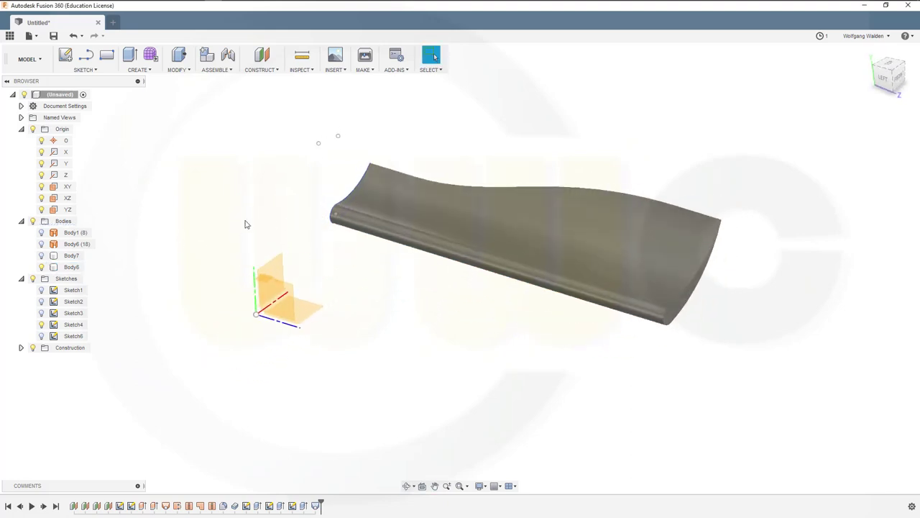
{"action": "left_click", "coordinate": [71, 255]}
{"action": "left_click", "coordinate": [41, 256]}
{"action": "middle_click_drag", "start_coordinate": [229, 253], "coordinate": [302, 300]}
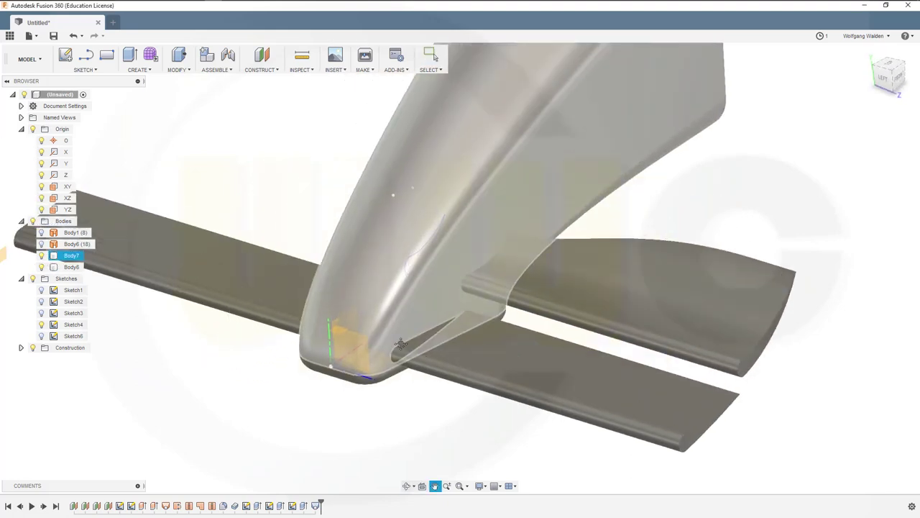
{"action": "left_click", "coordinate": [271, 165]}
{"action": "scroll", "coordinate": [271, 165], "scroll_direction": "up", "scroll_amount": 2}
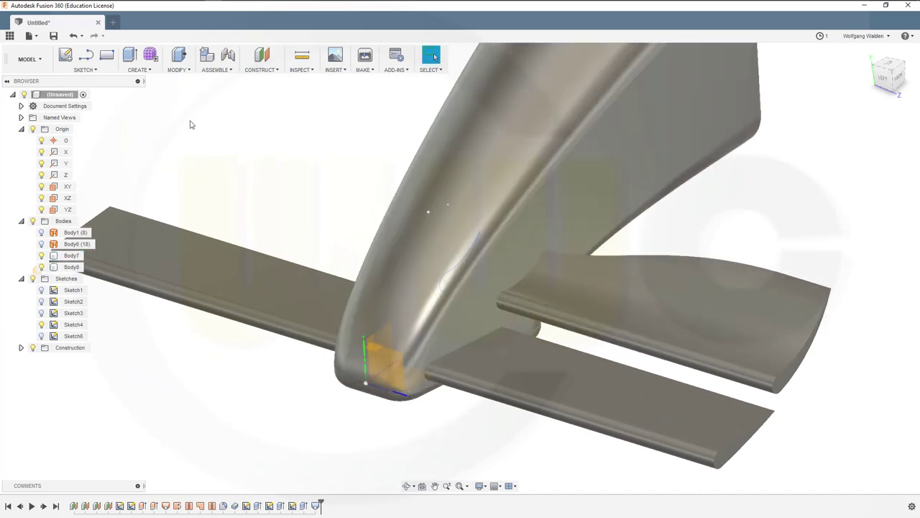
Mirror Body8 as a body across the XY plane, creating Body10
{"action": "left_click", "coordinate": [150, 71]}
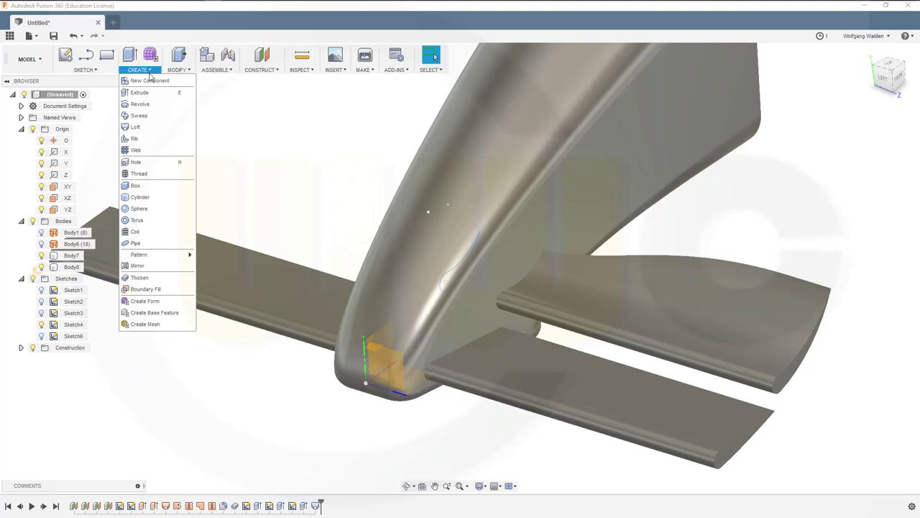
{"action": "left_click", "coordinate": [137, 265]}
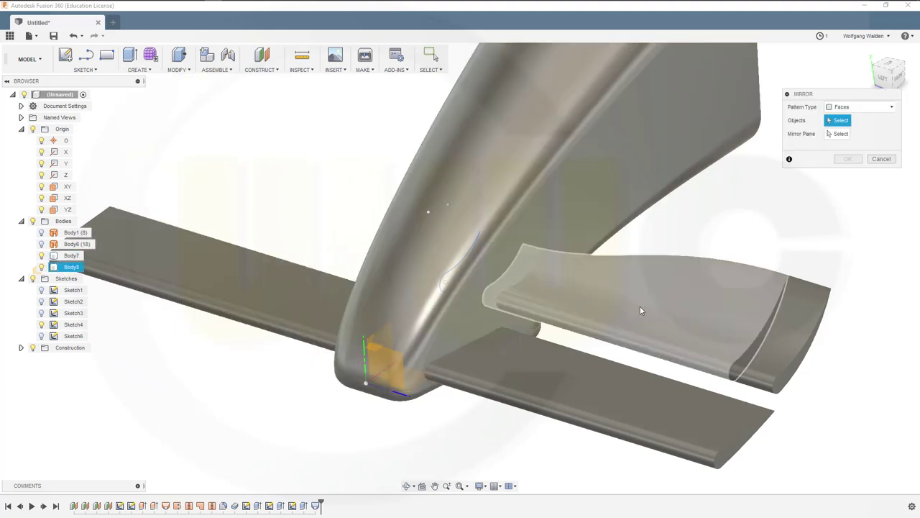
{"action": "left_click", "coordinate": [892, 107]}
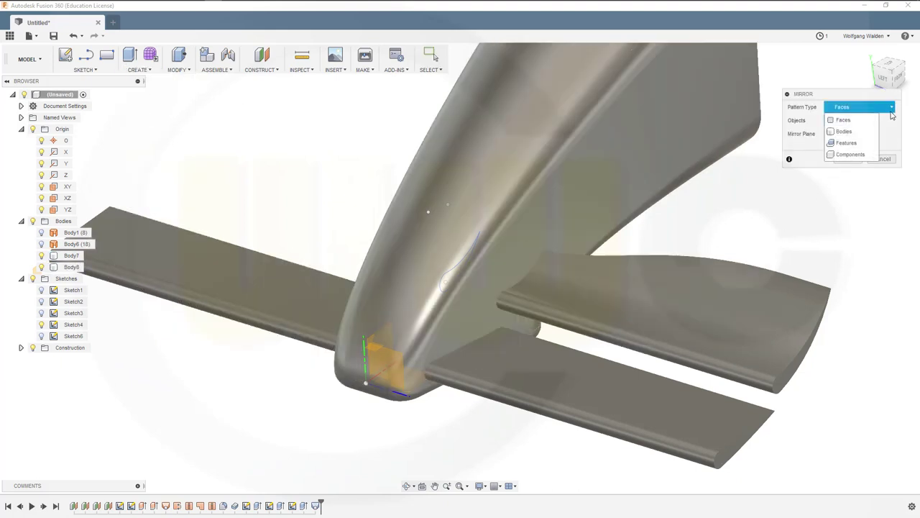
{"action": "left_click", "coordinate": [844, 131]}
{"action": "left_click", "coordinate": [688, 290]}
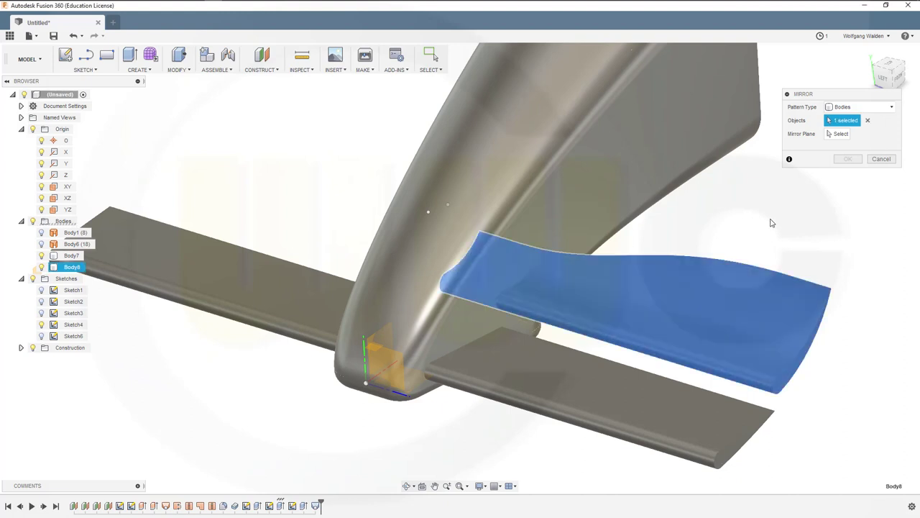
{"action": "left_click", "coordinate": [839, 135]}
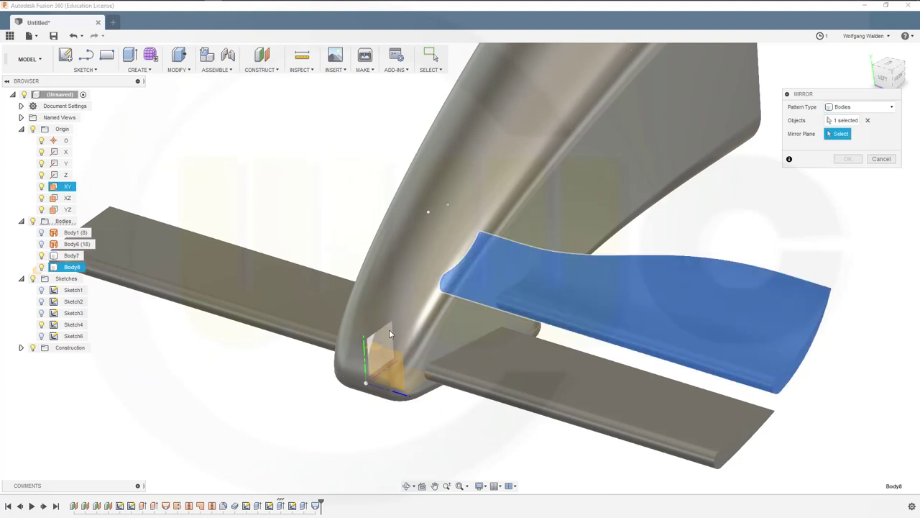
{"action": "left_click", "coordinate": [399, 334]}
{"action": "left_click", "coordinate": [847, 159]}
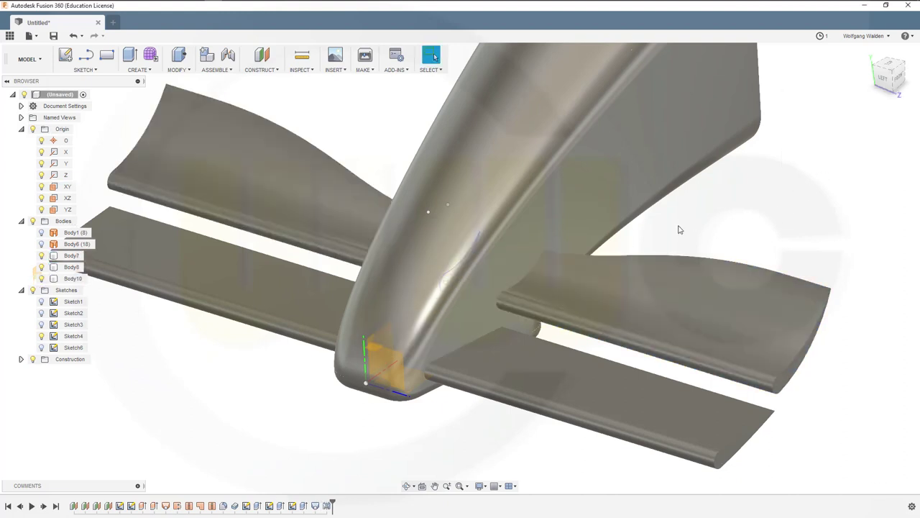
{"action": "scroll", "coordinate": [345, 276], "scroll_direction": "up", "scroll_amount": 2}
Orbit to view both flaps and turn on Sketch4's visibility
{"action": "scroll", "coordinate": [402, 289], "scroll_direction": "down", "scroll_amount": 3}
{"action": "middle_click_drag", "start_coordinate": [403, 290], "coordinate": [568, 300], "text": "shift"}
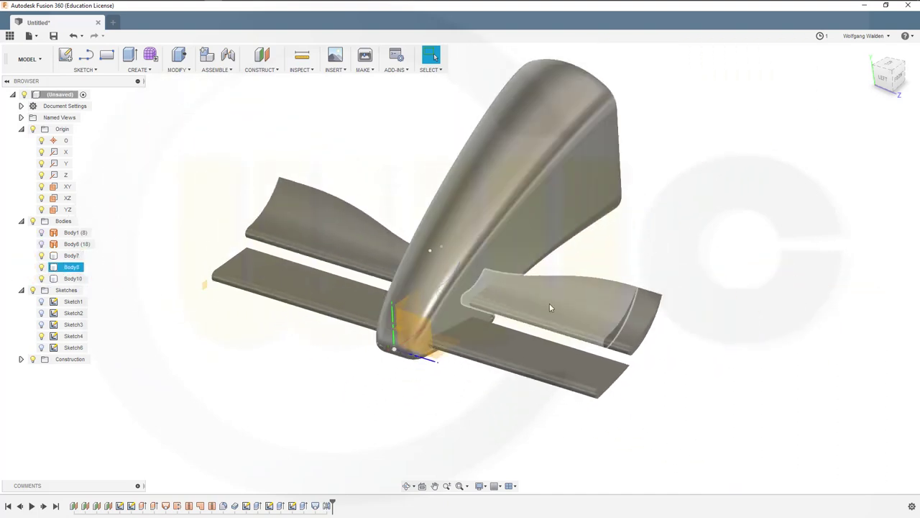
{"action": "left_click", "coordinate": [41, 336]}
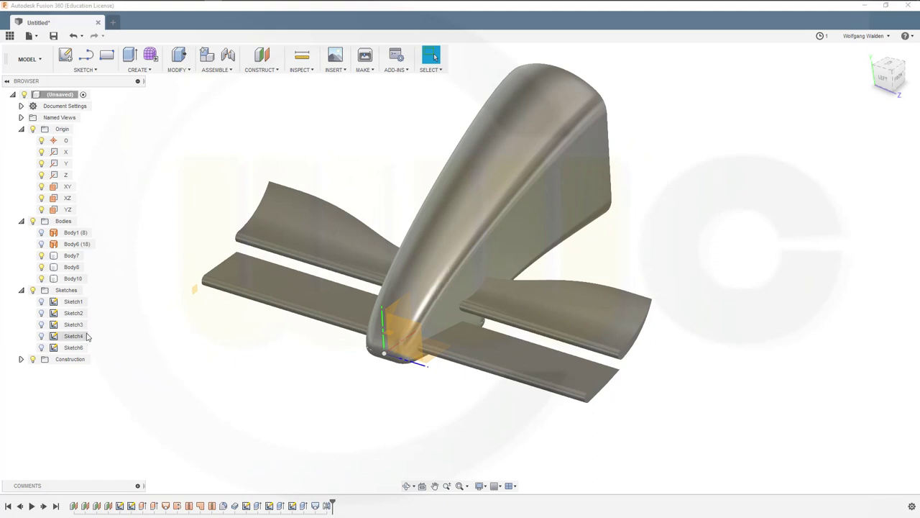
{"action": "mouse_move", "coordinate": [314, 363]}
{"action": "middle_mouse_down", "text": "shift"}
{"action": "mouse_move", "coordinate": [269, 343]}
{"action": "mouse_move", "coordinate": [281, 361]}
{"action": "middle_mouse_up", "text": "shift"}
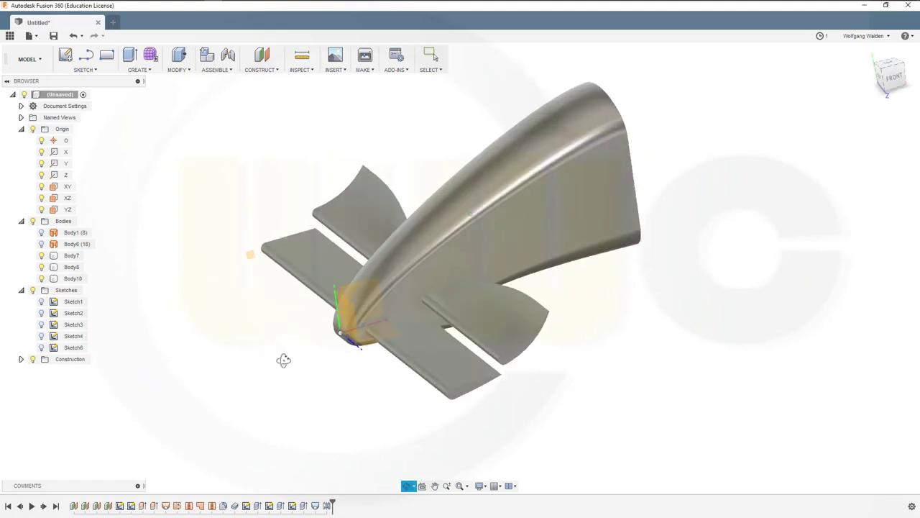
Expand the Construction folder and make Plane3 visible
{"action": "key", "text": "Escape"}
{"action": "middle_click_drag", "start_coordinate": [353, 390], "coordinate": [353, 349]}
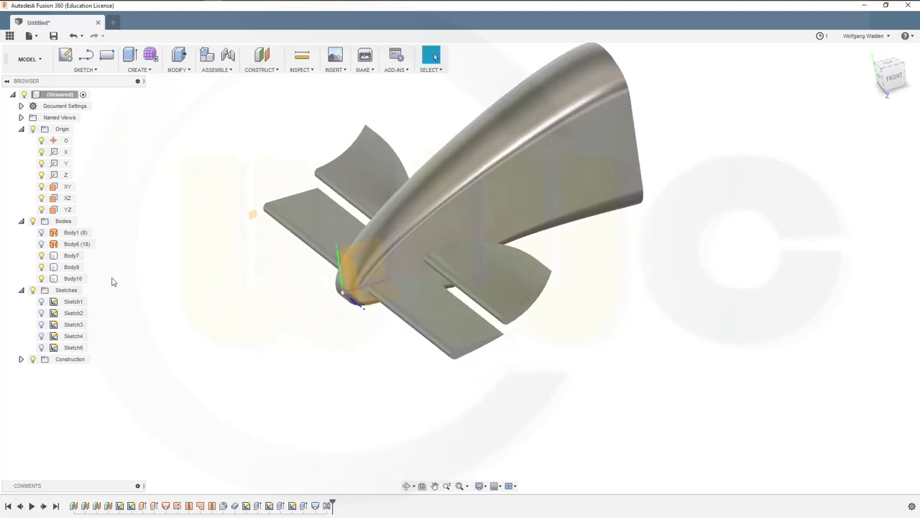
{"action": "left_click", "coordinate": [20, 360]}
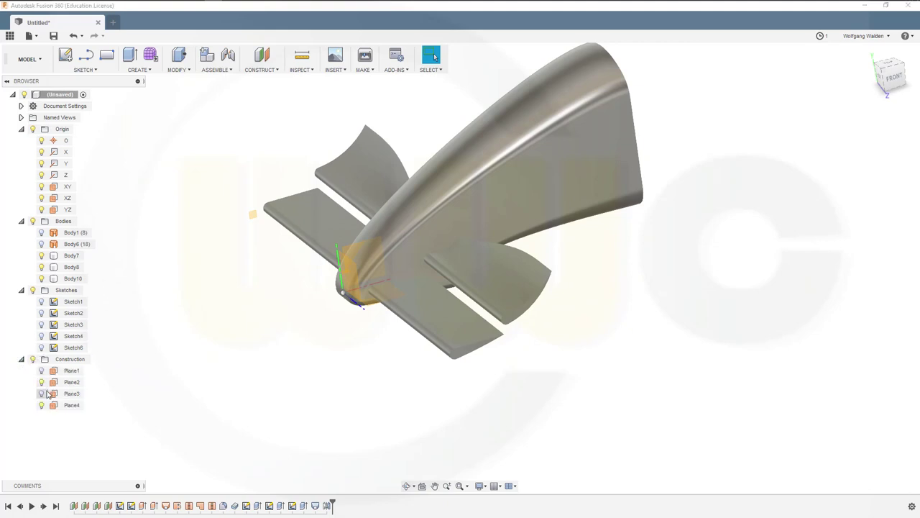
{"action": "left_click", "coordinate": [42, 393]}
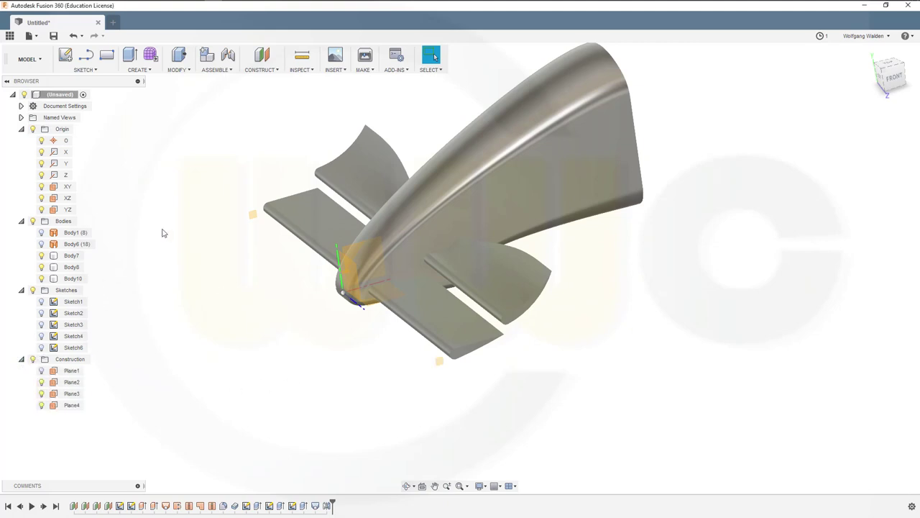
Start a new sketch on Plane3 and open the Display Settings menu
{"action": "left_click", "coordinate": [65, 57]}
{"action": "left_click", "coordinate": [441, 366]}
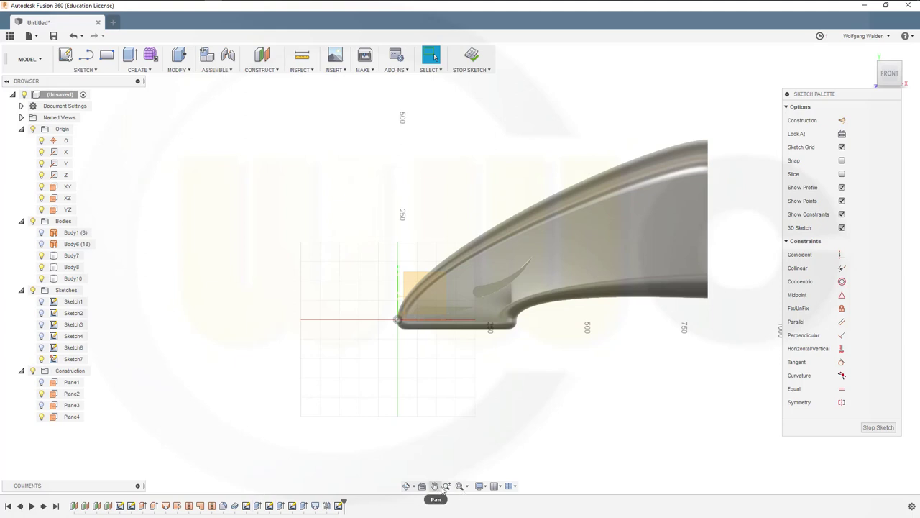
{"action": "left_click", "coordinate": [486, 489]}
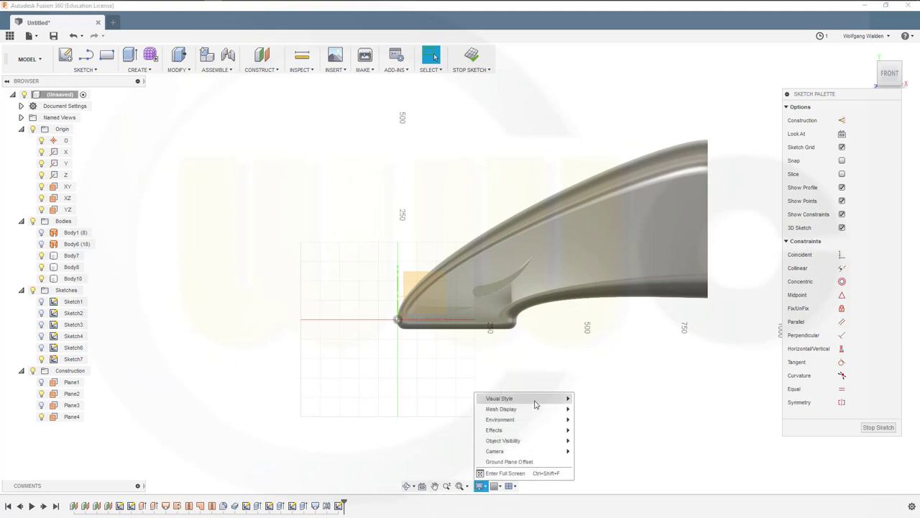
{"action": "mouse_move", "coordinate": [544, 400]}
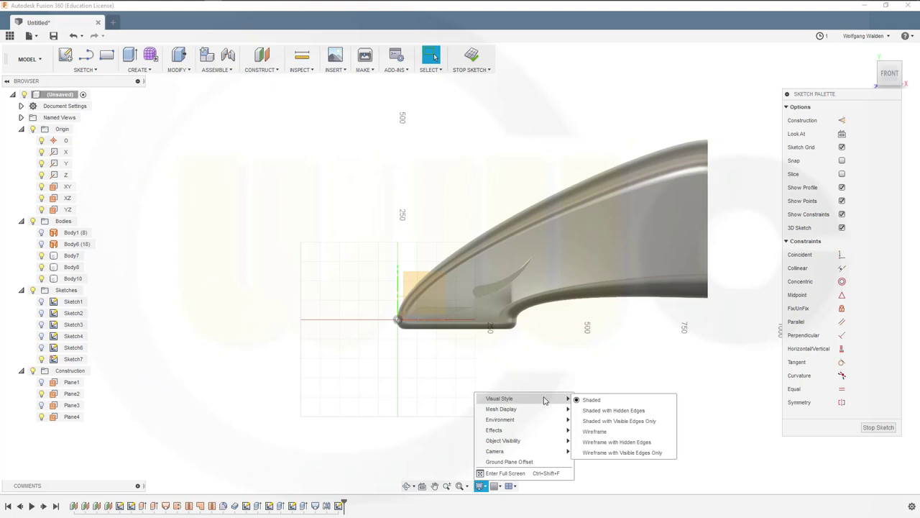
Switch to Wireframe and draw the long upper 3-point arc from the tip toward the origin
{"action": "left_click", "coordinate": [594, 431]}
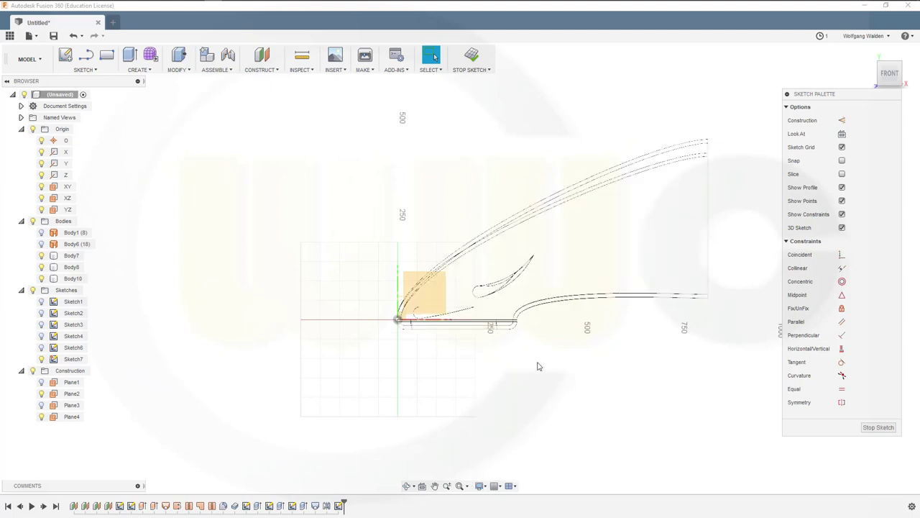
{"action": "left_click", "coordinate": [97, 69]}
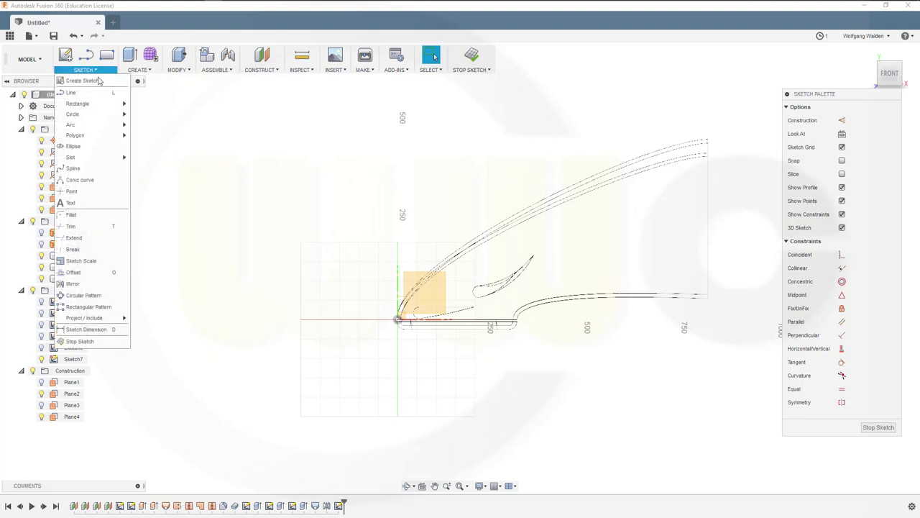
{"action": "scroll", "coordinate": [425, 339], "scroll_direction": "up", "scroll_amount": 2}
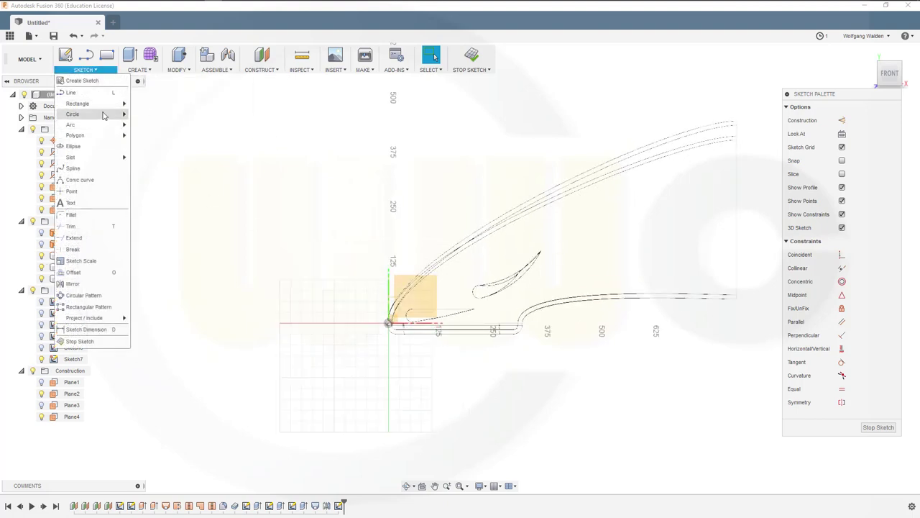
{"action": "mouse_move", "coordinate": [90, 125]}
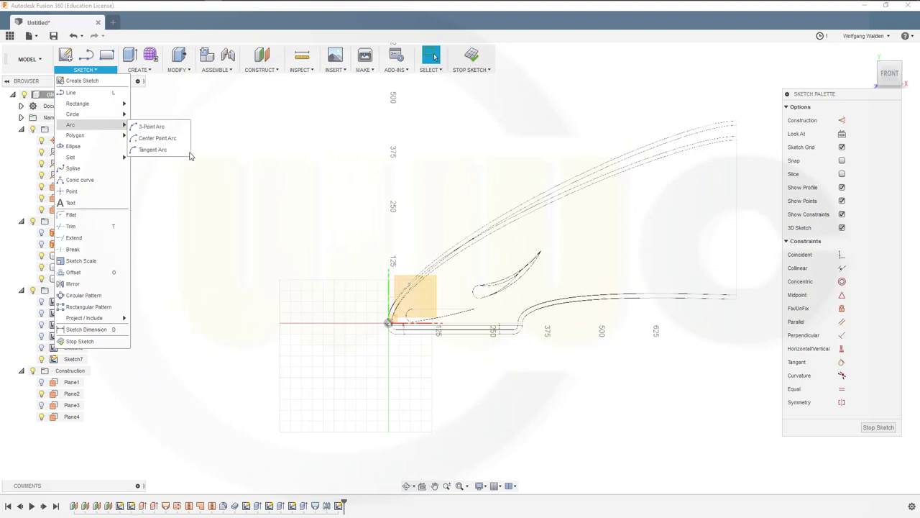
{"action": "left_click", "coordinate": [151, 127]}
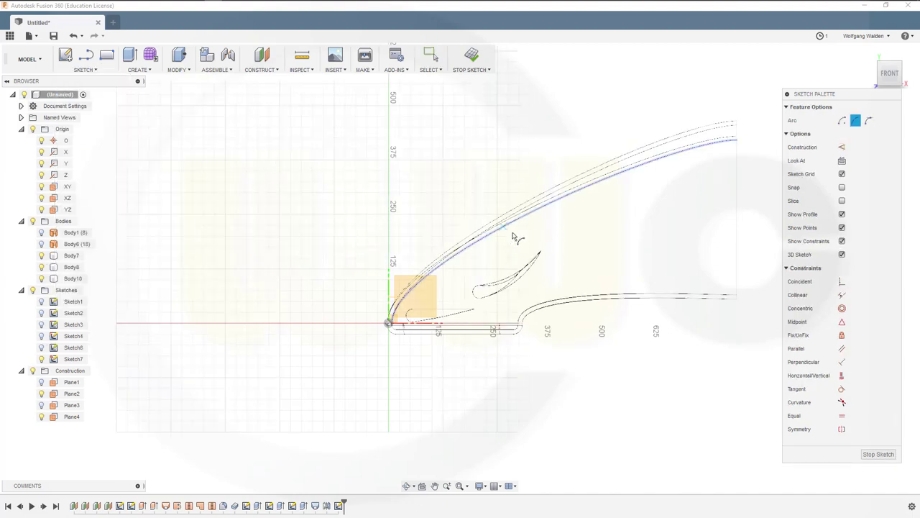
{"action": "left_click", "coordinate": [553, 243]}
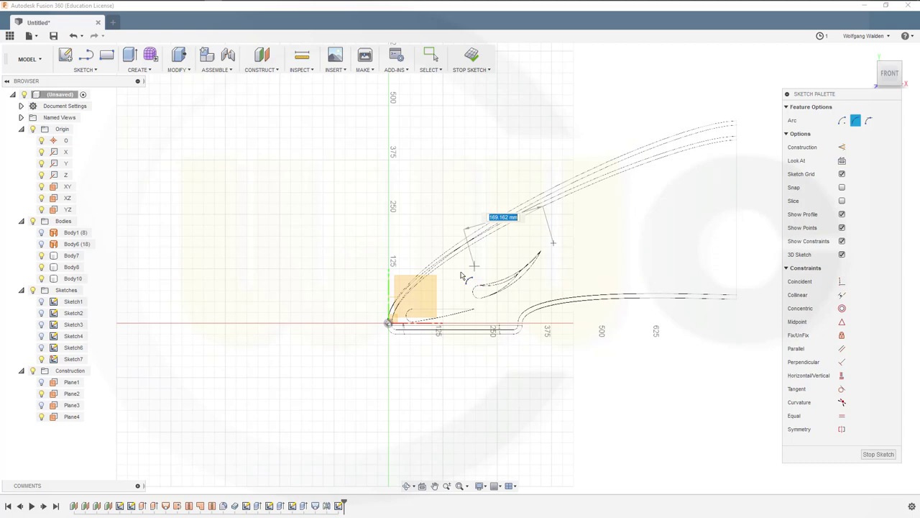
{"action": "left_click", "coordinate": [380, 312]}
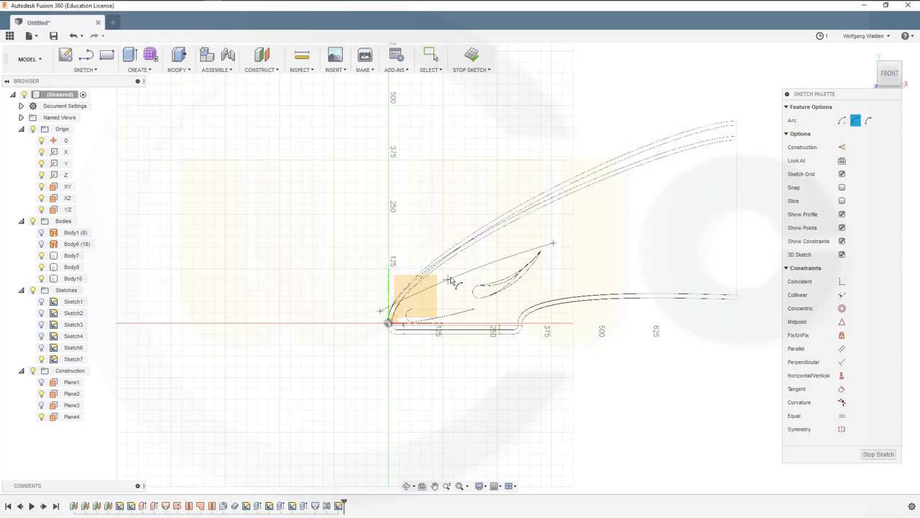
{"action": "left_click", "coordinate": [459, 269]}
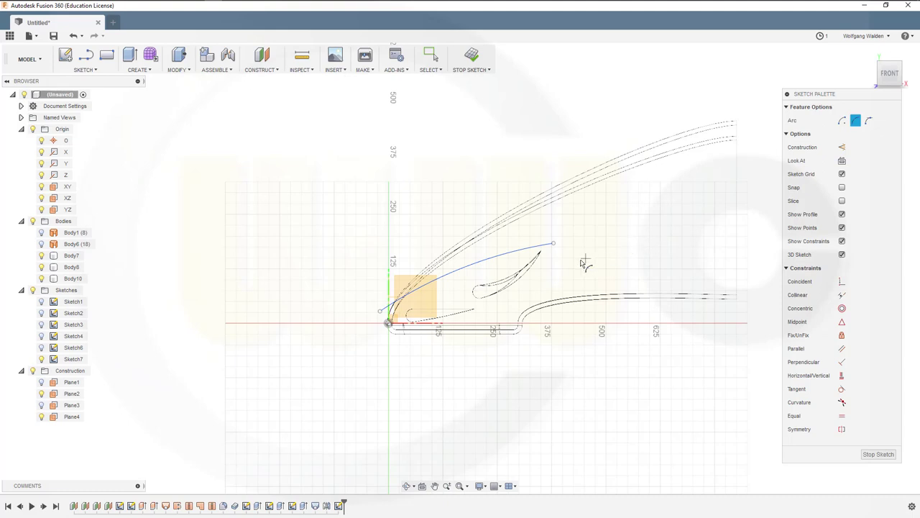
Draw the rounded front arc curving downward and a horizontal bottom line
{"action": "left_click", "coordinate": [380, 312]}
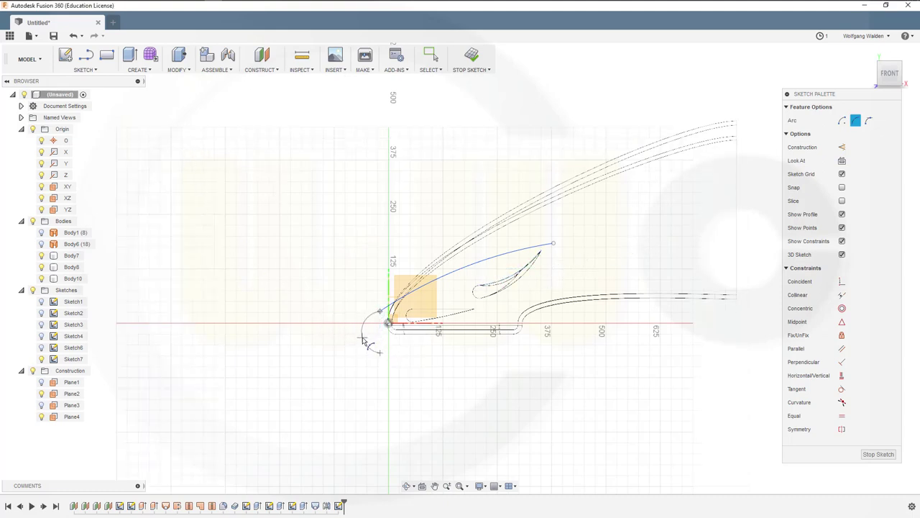
{"action": "left_click", "coordinate": [363, 339]}
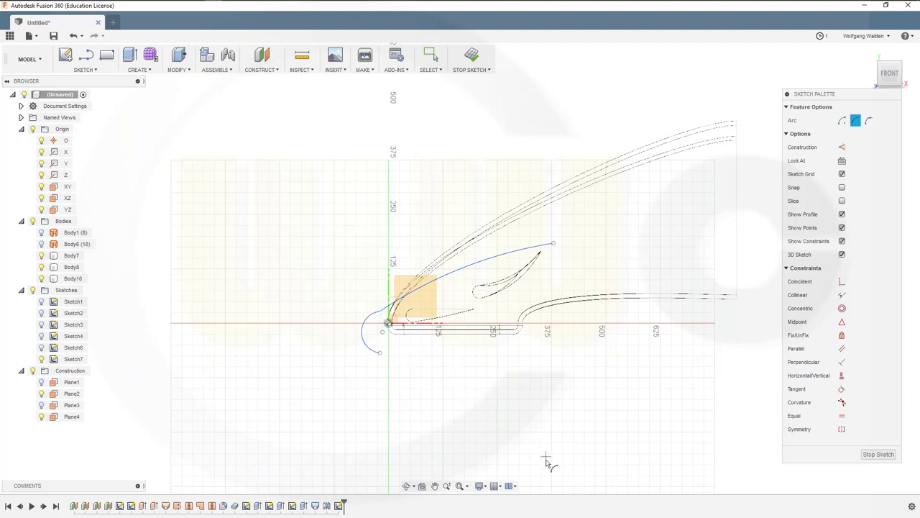
{"action": "key", "text": "l"}
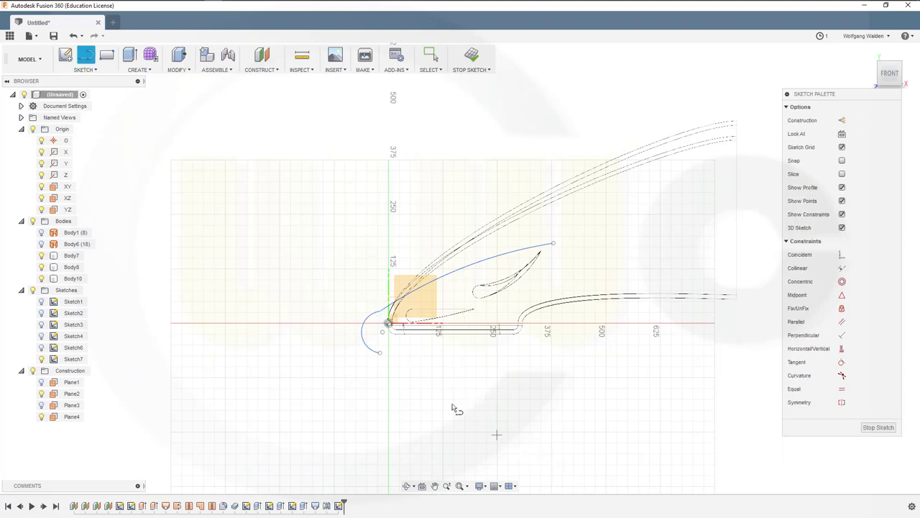
{"action": "left_click", "coordinate": [381, 353]}
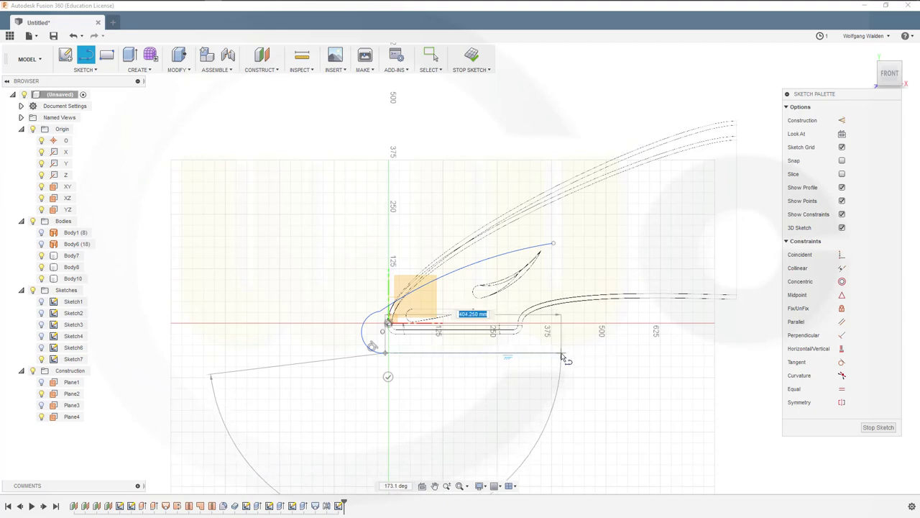
{"action": "left_click", "coordinate": [561, 353]}
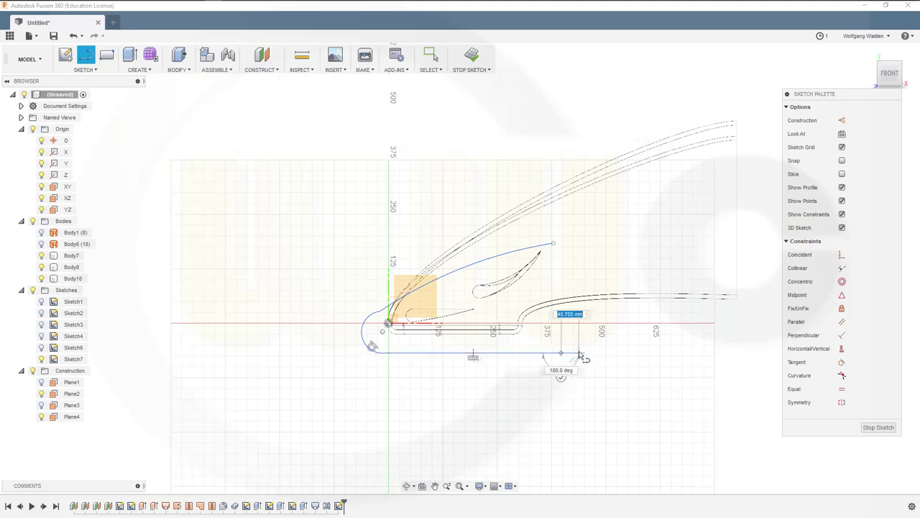
{"action": "key", "text": "Escape"}
{"action": "key", "text": "c"}
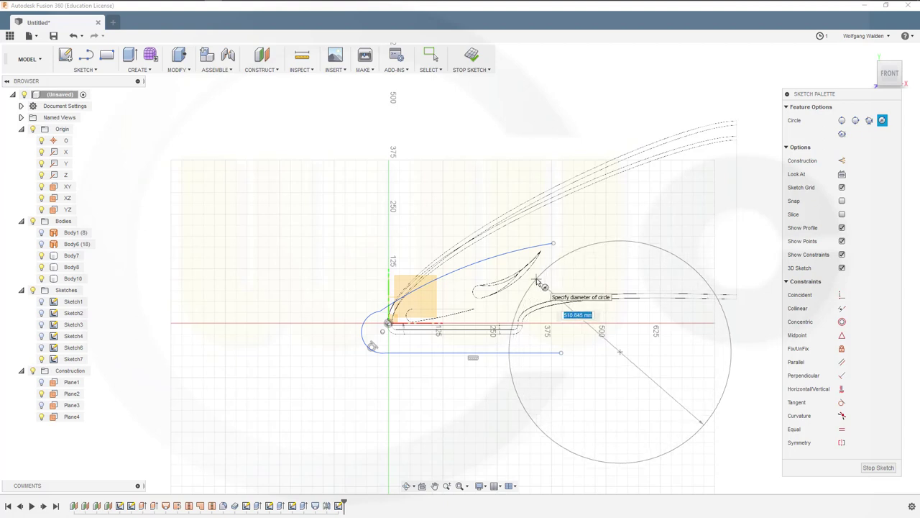
Place the large circle on the right, then abandon a curve edit on the upper arc
{"action": "left_click", "coordinate": [544, 285]}
{"action": "key", "text": "Escape"}
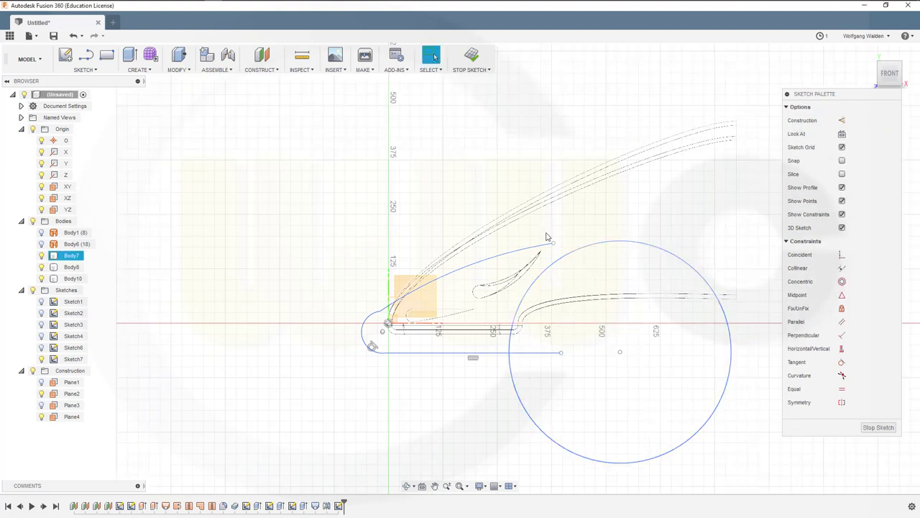
{"action": "left_click", "coordinate": [252, 133]}
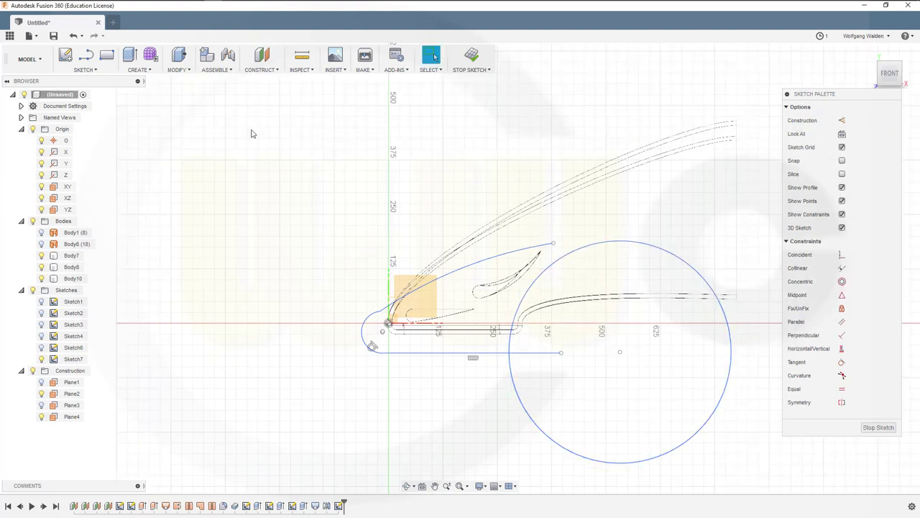
{"action": "left_click", "coordinate": [87, 70]}
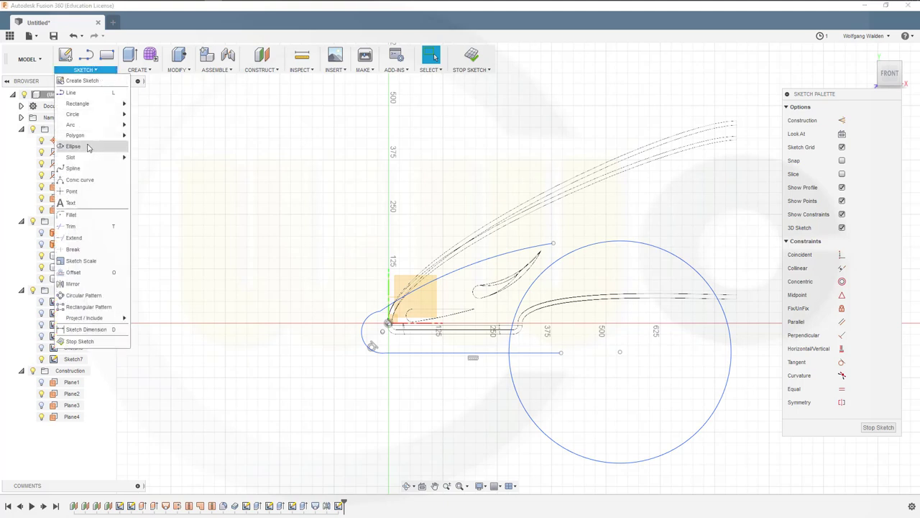
{"action": "left_click", "coordinate": [76, 229]}
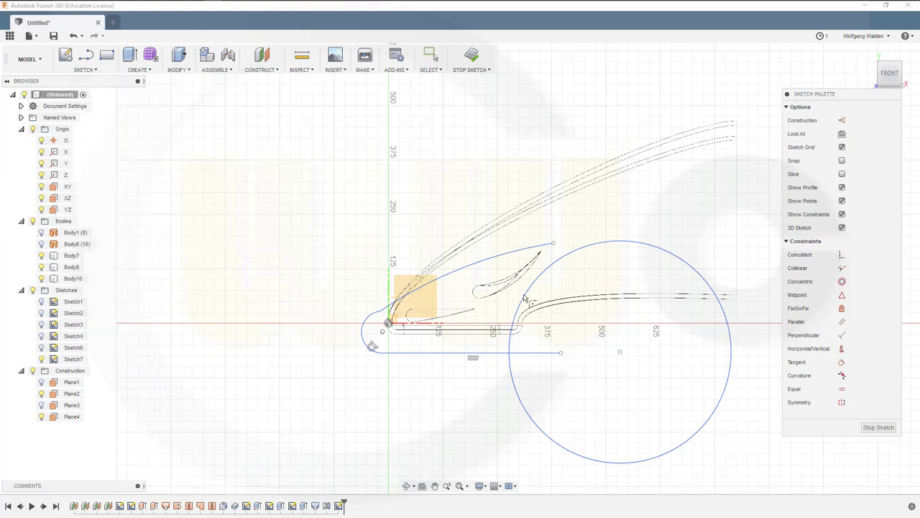
{"action": "left_click", "coordinate": [545, 248]}
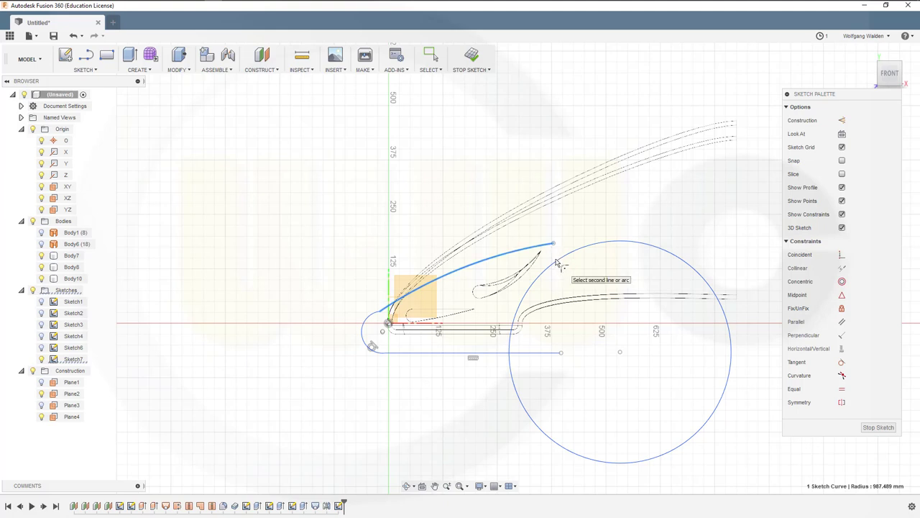
{"action": "key", "text": "Escape"}
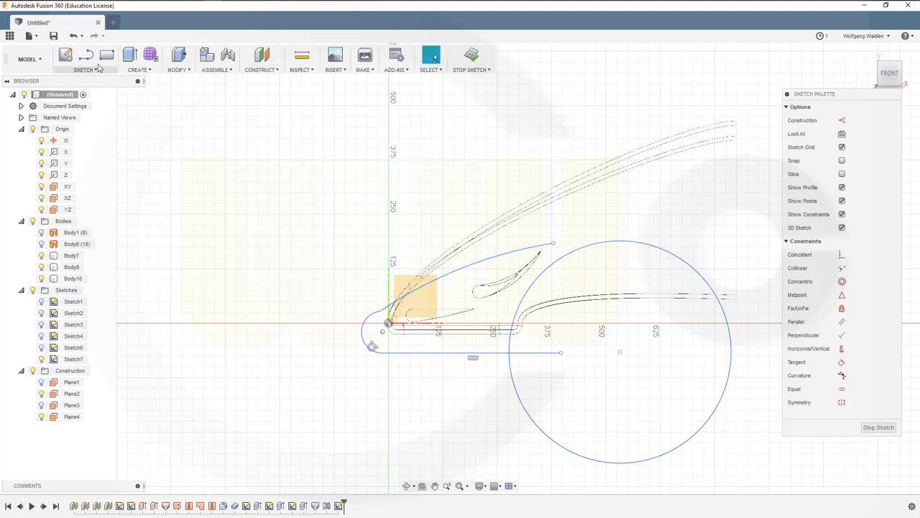
Draw a small three-point arc rounding off the upper arc's tip
{"action": "left_click", "coordinate": [93, 70]}
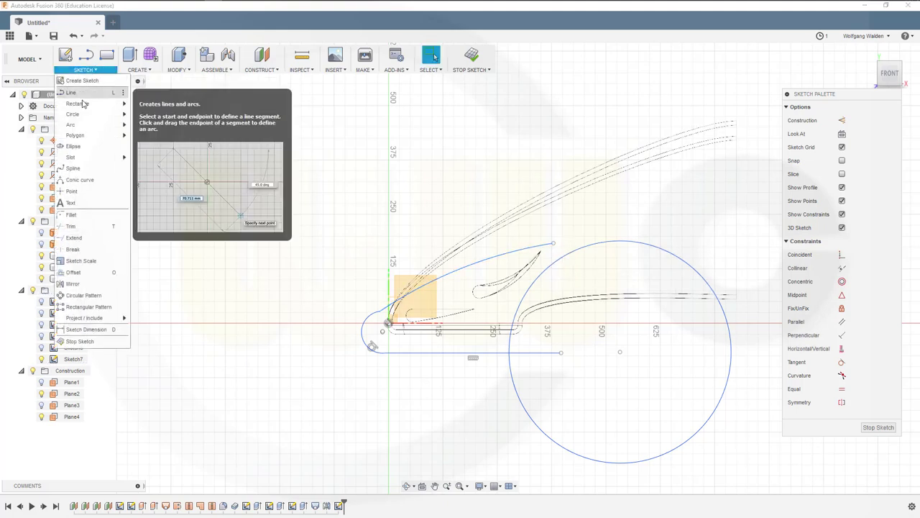
{"action": "mouse_move", "coordinate": [73, 126]}
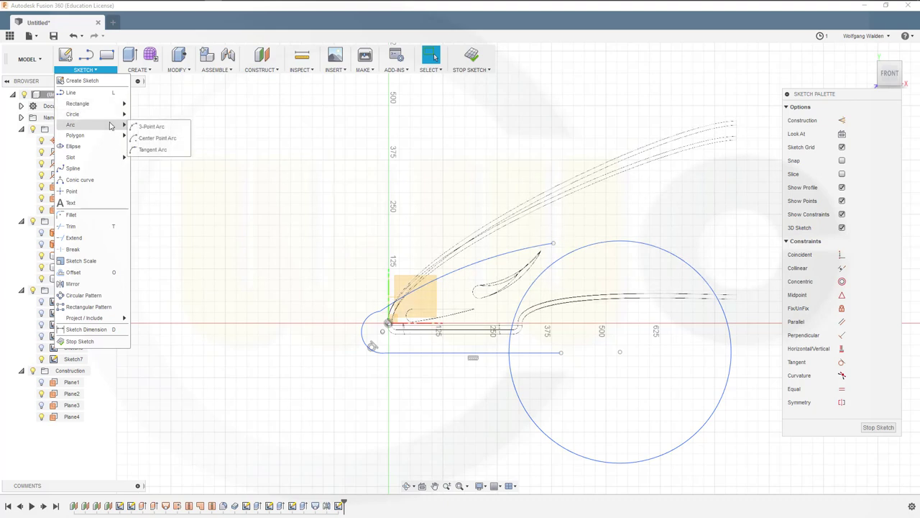
{"action": "left_click", "coordinate": [151, 126]}
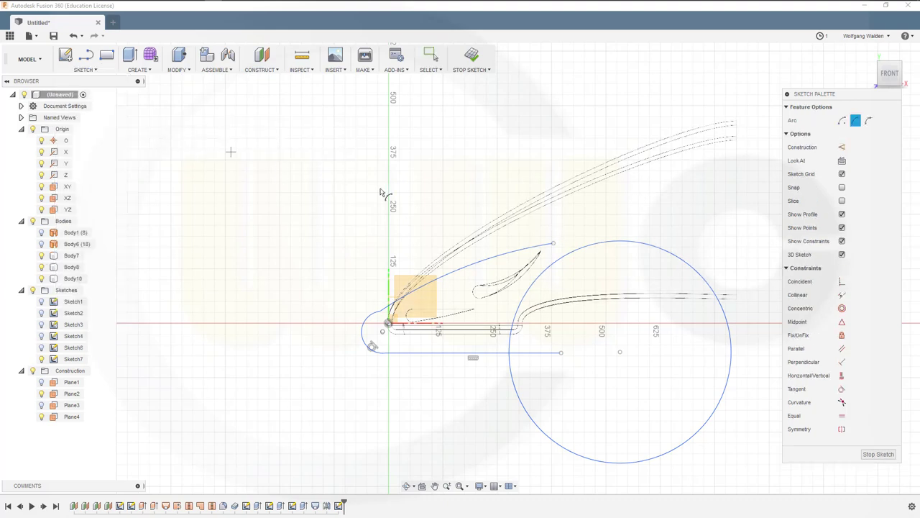
{"action": "left_click", "coordinate": [552, 244]}
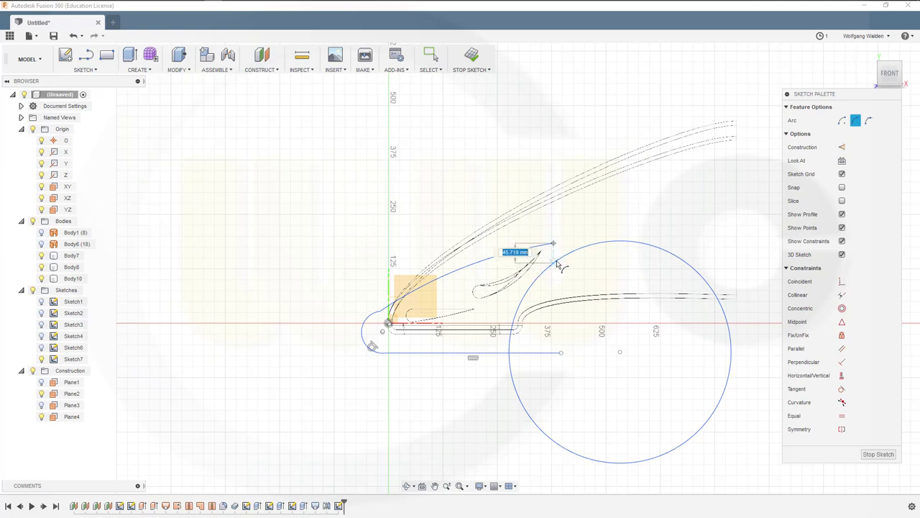
{"action": "left_click", "coordinate": [557, 263]}
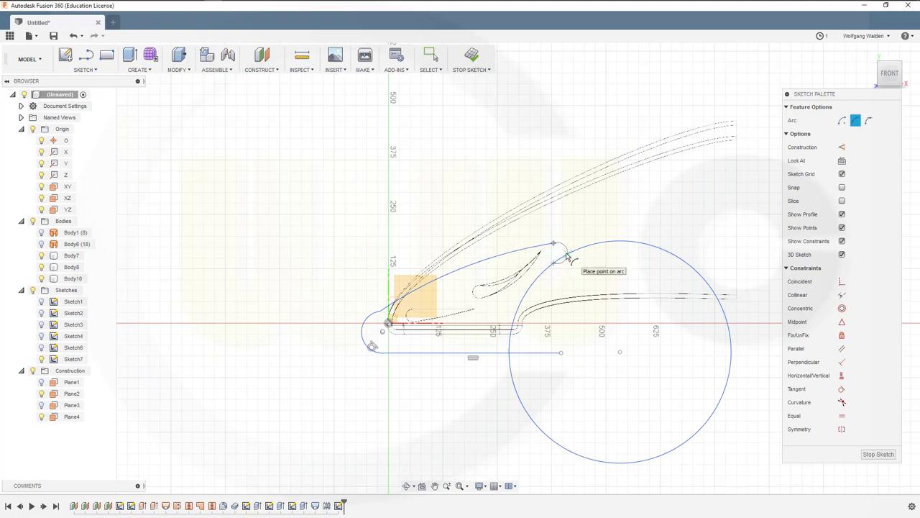
{"action": "key", "text": "Escape"}
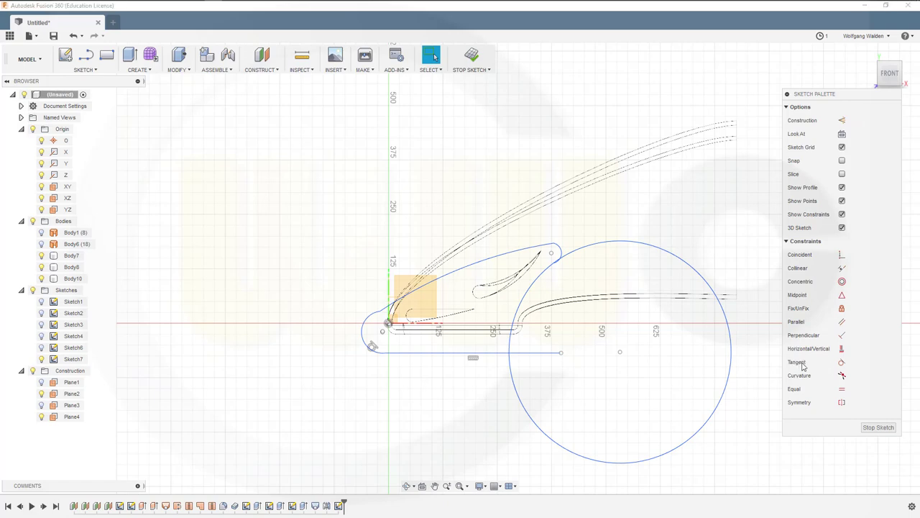
Add tangent constraints at the rounded tip and between the front arc and upper curve
{"action": "left_click", "coordinate": [841, 362]}
{"action": "scroll", "coordinate": [584, 282], "scroll_direction": "up", "scroll_amount": 5}
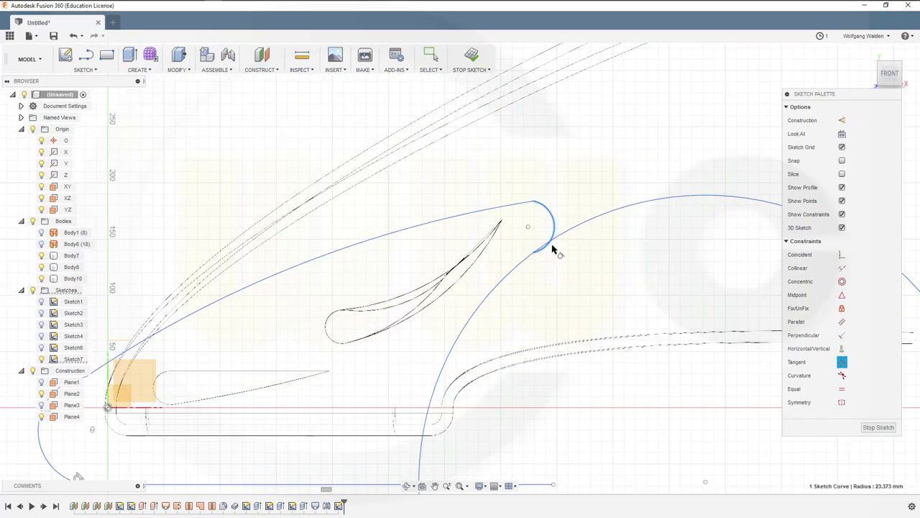
{"action": "left_click", "coordinate": [561, 243]}
{"action": "left_click", "coordinate": [512, 207]}
{"action": "left_click", "coordinate": [541, 210]}
{"action": "scroll", "coordinate": [493, 335], "scroll_direction": "up", "scroll_amount": 2}
{"action": "mouse_move", "coordinate": [493, 335]}
{"action": "middle_mouse_down"}
{"action": "mouse_move", "coordinate": [495, 304]}
{"action": "mouse_move", "coordinate": [627, 218]}
{"action": "middle_mouse_up"}
{"action": "scroll", "coordinate": [266, 290], "scroll_direction": "down", "scroll_amount": 1}
{"action": "left_click", "coordinate": [217, 264]}
{"action": "left_click", "coordinate": [233, 247]}
{"action": "key", "text": "Escape"}
Move the large circle to meet the upper curve and reshape the upper curve and bottom line
{"action": "scroll", "coordinate": [619, 289], "scroll_direction": "up", "scroll_amount": 1}
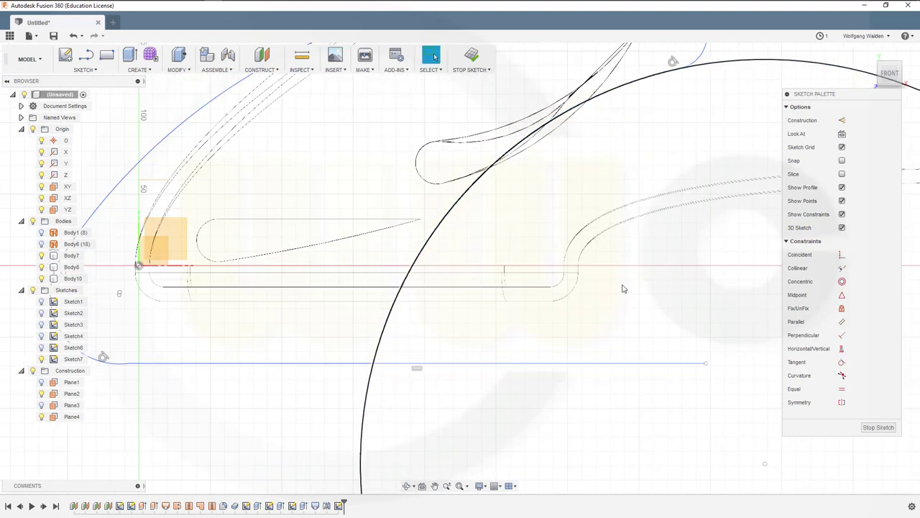
{"action": "scroll", "coordinate": [620, 284], "scroll_direction": "down", "scroll_amount": 3}
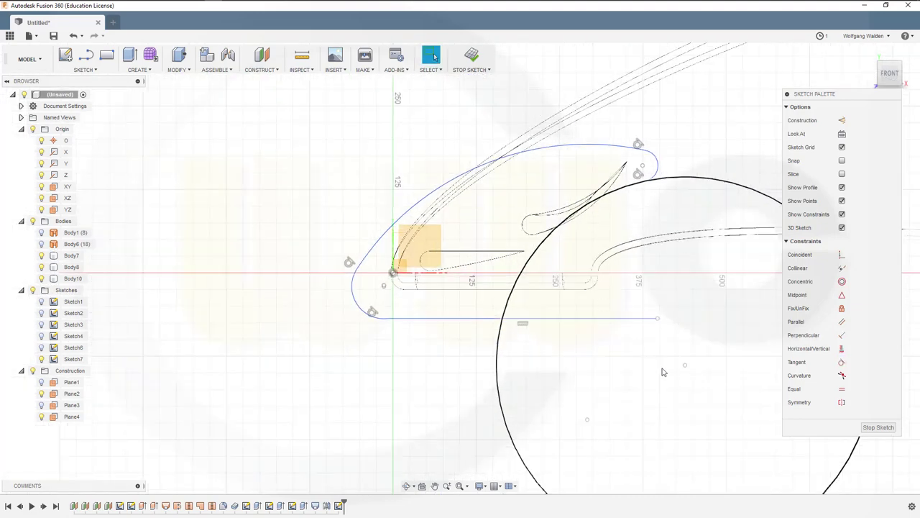
{"action": "left_click_drag", "start_coordinate": [685, 366], "coordinate": [733, 371]}
{"action": "key", "text": "Escape"}
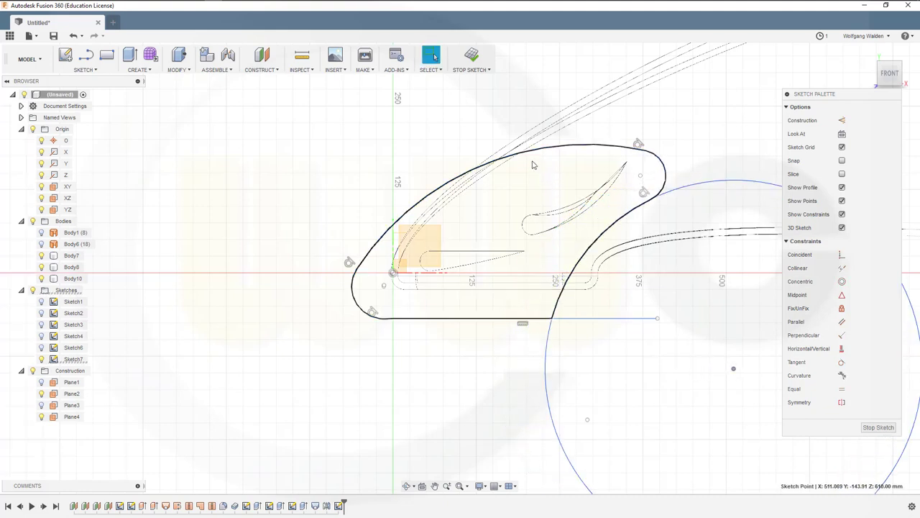
{"action": "mouse_move", "coordinate": [509, 159]}
{"action": "left_mouse_down"}
{"action": "mouse_move", "coordinate": [517, 173]}
{"action": "mouse_move", "coordinate": [523, 165]}
{"action": "left_mouse_up"}
{"action": "key", "text": "Escape"}
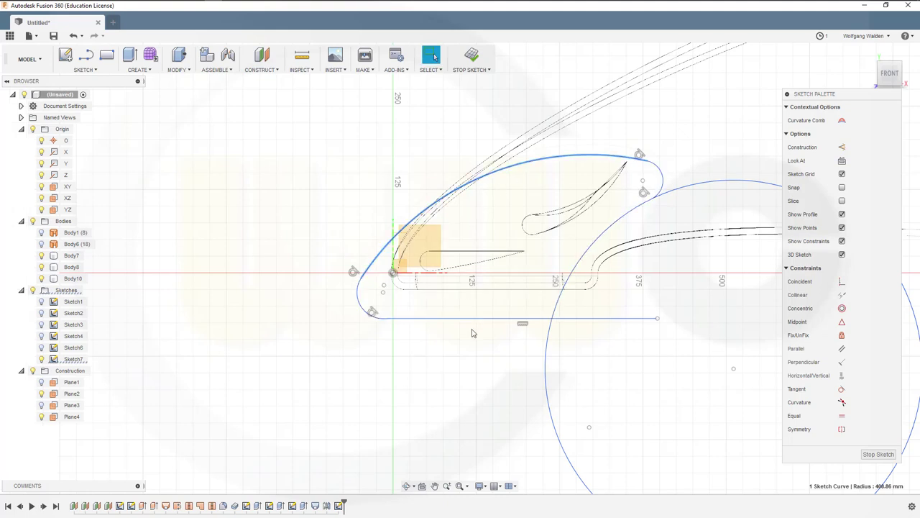
{"action": "left_click_drag", "start_coordinate": [468, 320], "coordinate": [466, 315]}
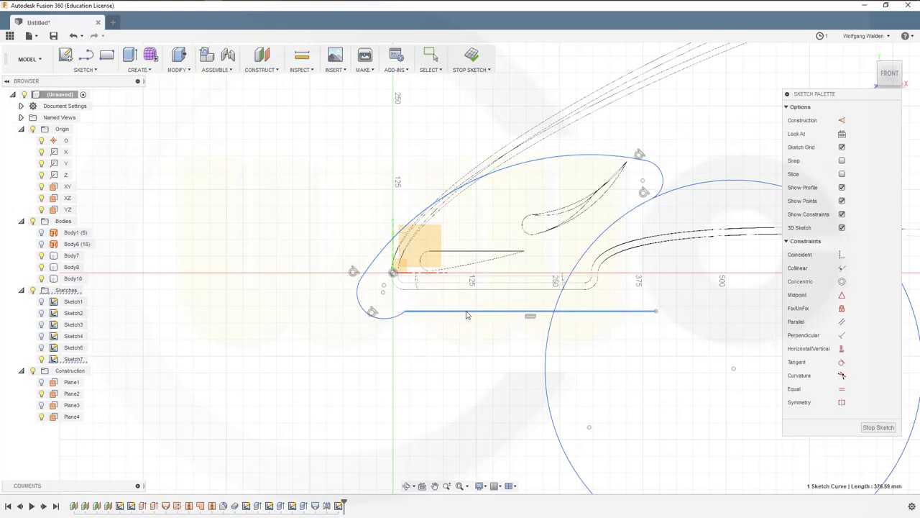
{"action": "key", "text": "Escape"}
Make the bottom line tangent to the front arc and pull the upper arc's left end up-left
{"action": "left_click", "coordinate": [843, 362]}
{"action": "left_click", "coordinate": [429, 311]}
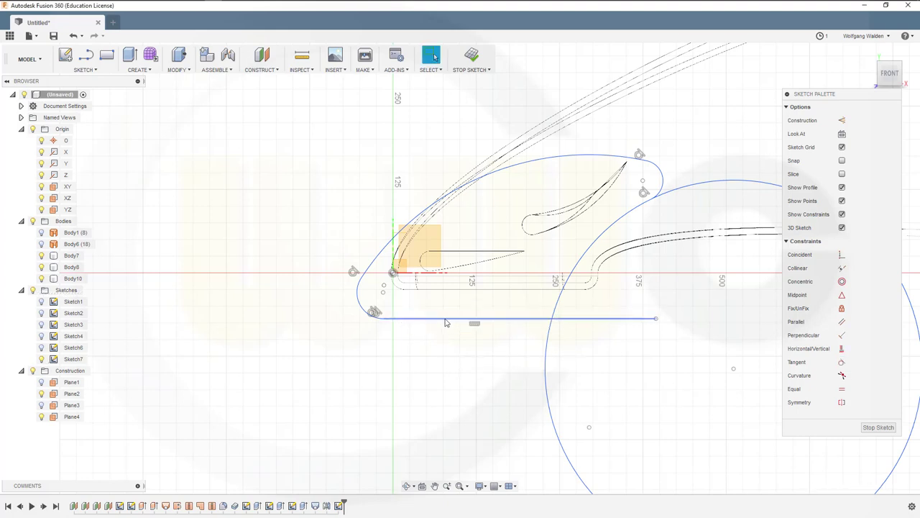
{"action": "left_click_drag", "start_coordinate": [449, 319], "coordinate": [452, 303]}
{"action": "key", "text": "Escape"}
{"action": "left_click", "coordinate": [383, 257]}
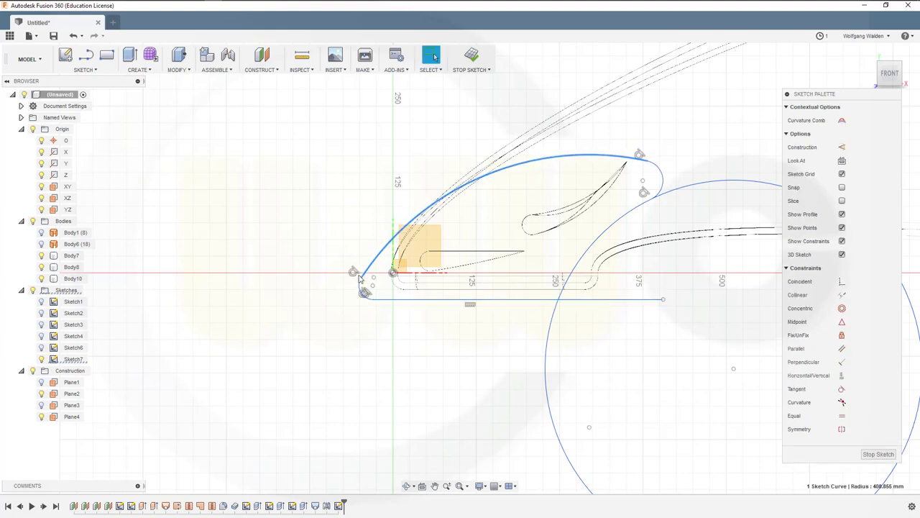
{"action": "left_click_drag", "start_coordinate": [363, 279], "coordinate": [371, 268]}
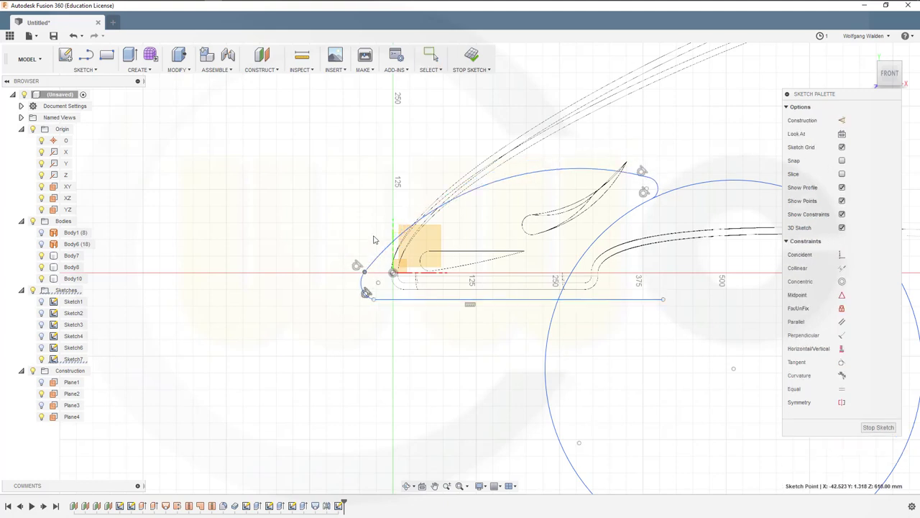
{"action": "key", "text": "Escape"}
{"action": "left_click_drag", "start_coordinate": [371, 270], "coordinate": [361, 260]}
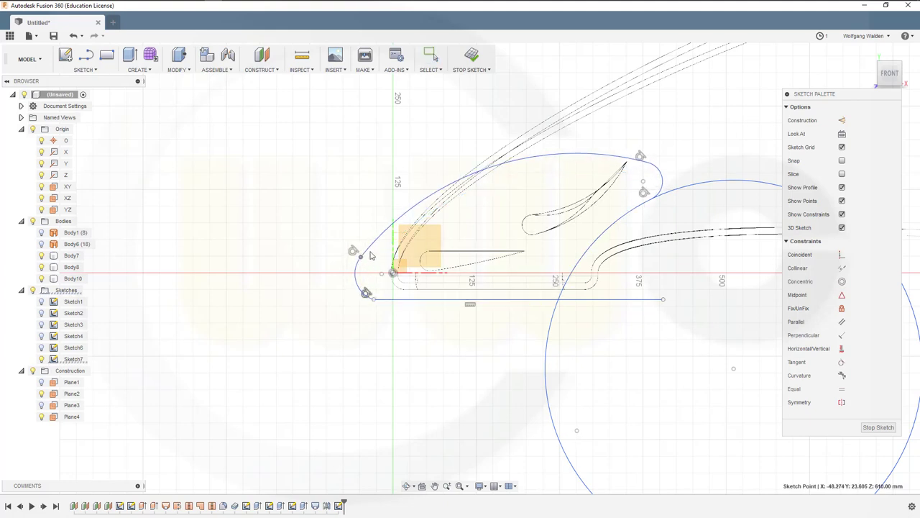
{"action": "key", "text": "Escape"}
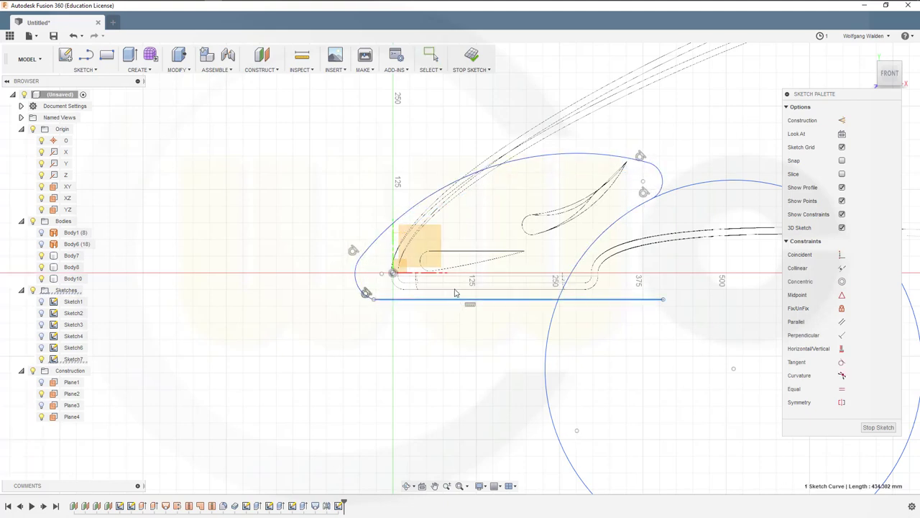
{"action": "left_click", "coordinate": [530, 300]}
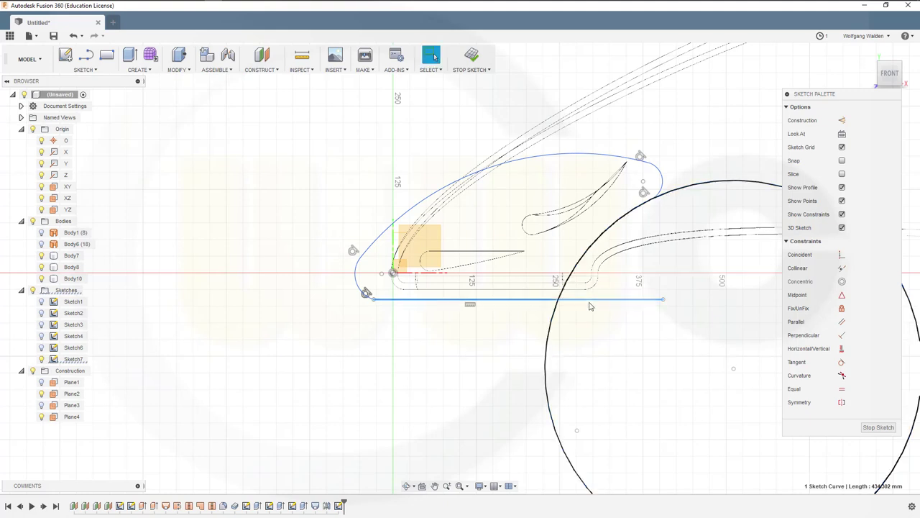
Trim away the excess large circle and the bottom line's right overhang
{"action": "left_click", "coordinate": [422, 302]}
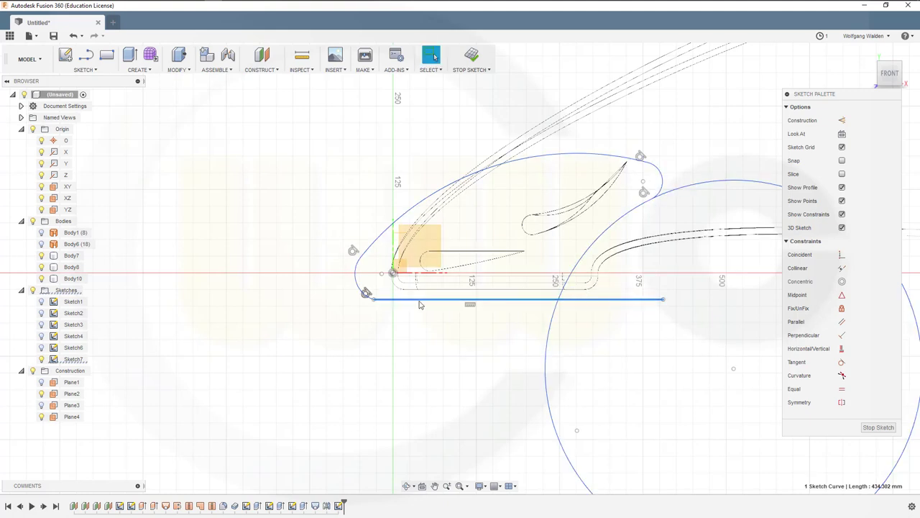
{"action": "key", "text": "Escape"}
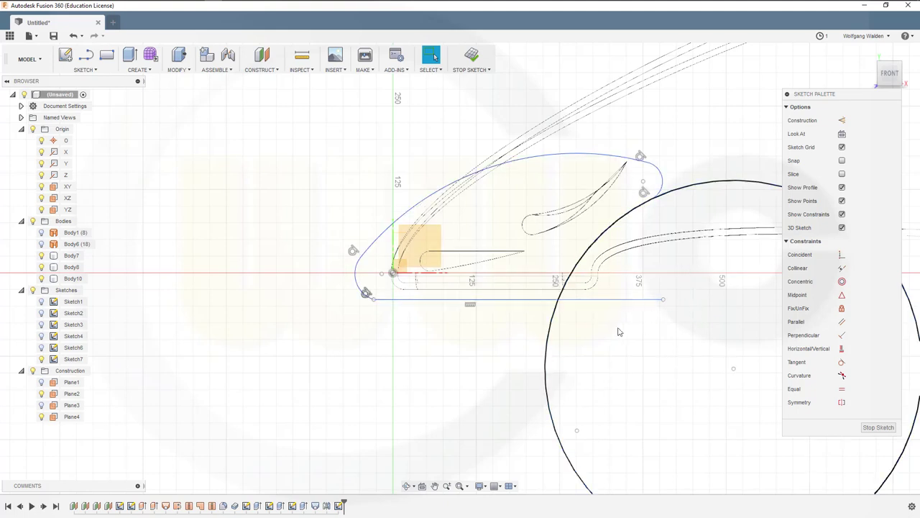
{"action": "key", "text": "t"}
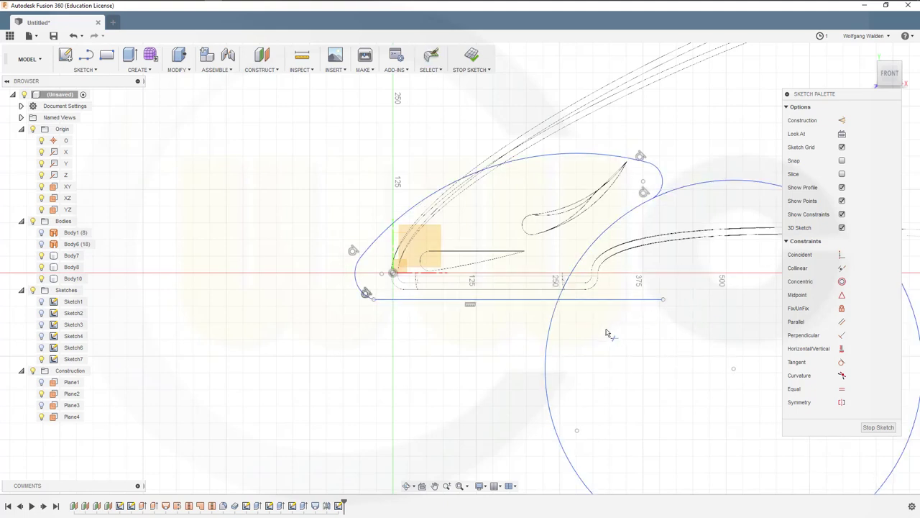
{"action": "left_click", "coordinate": [549, 368]}
{"action": "left_click", "coordinate": [644, 300]}
{"action": "key", "text": "Escape"}
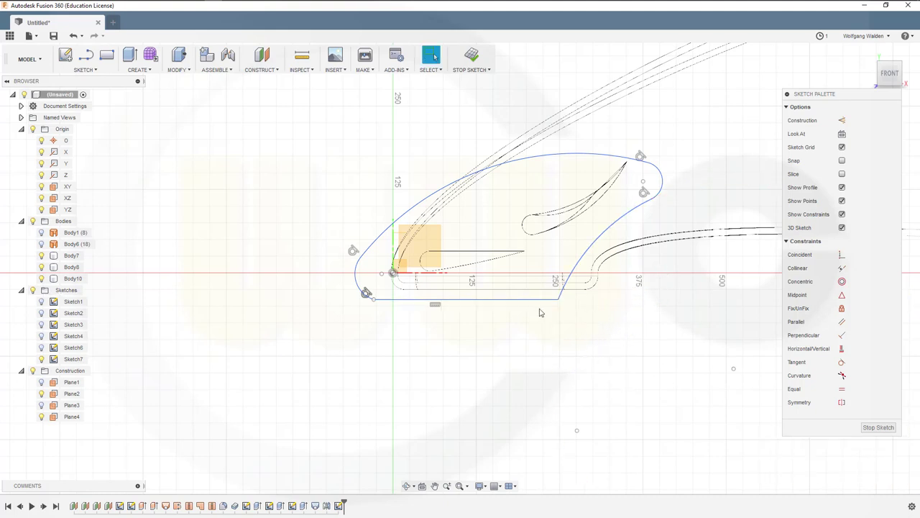
Raise the end-plate outline's top arc slightly
{"action": "left_click", "coordinate": [529, 301]}
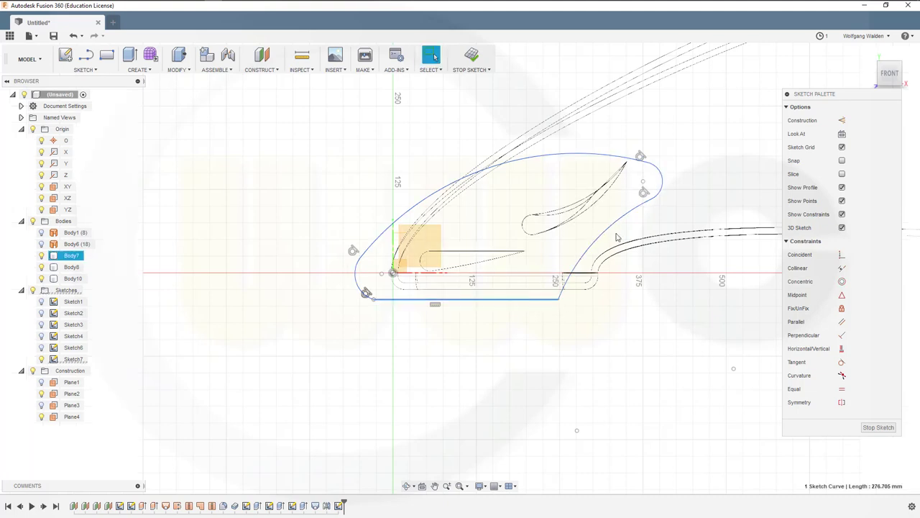
{"action": "left_click_drag", "start_coordinate": [588, 159], "coordinate": [592, 148]}
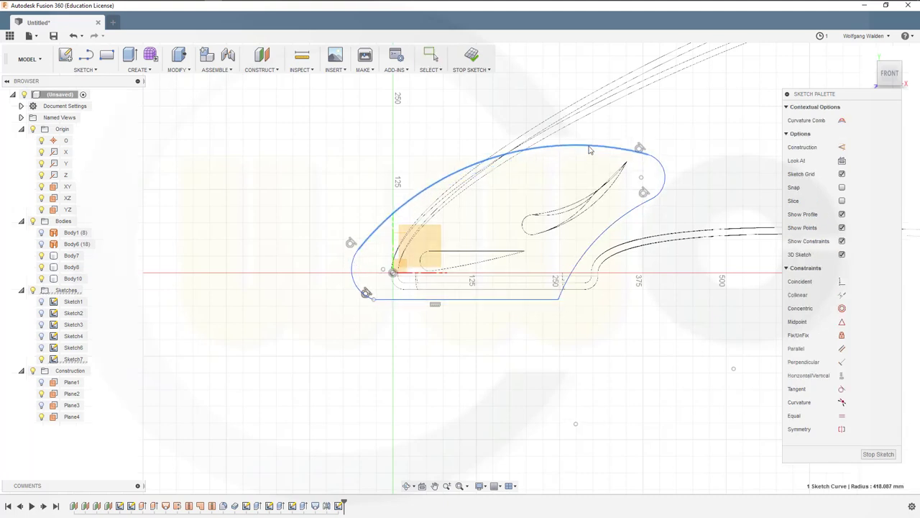
{"action": "left_click", "coordinate": [517, 299]}
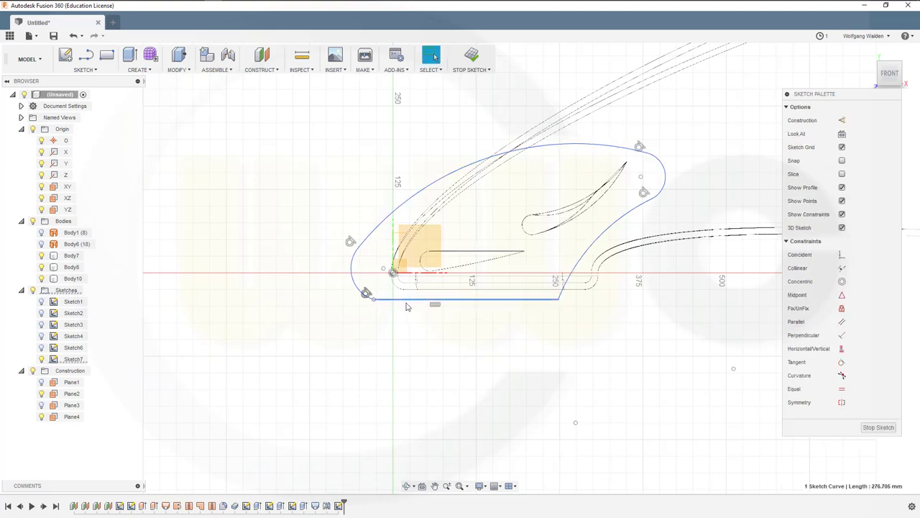
{"action": "key", "text": "Escape"}
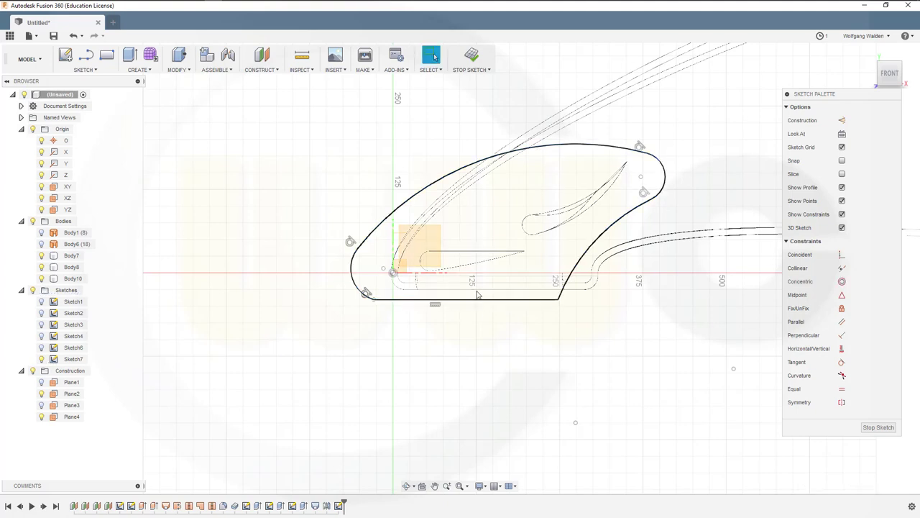
Lower and reshape the fin's top arc to about a 411.434 mm radius
{"action": "left_click", "coordinate": [94, 70]}
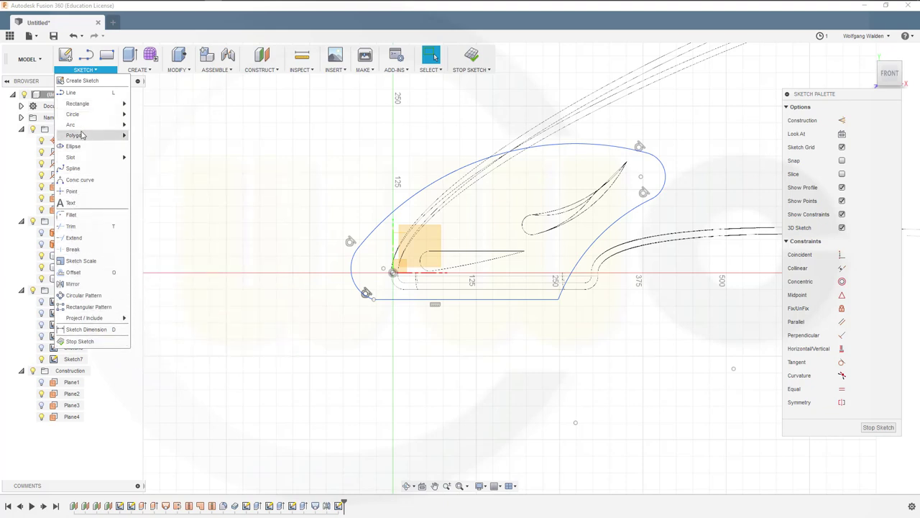
{"action": "left_click", "coordinate": [85, 69]}
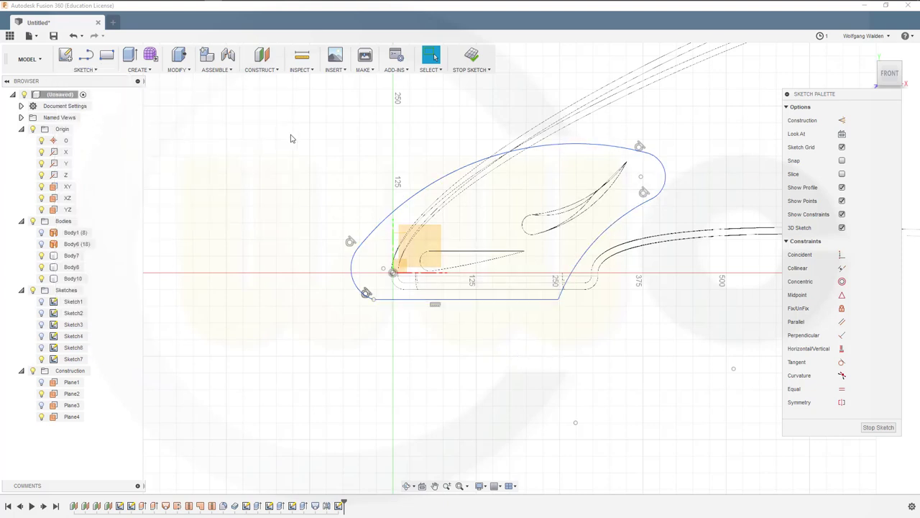
{"action": "left_click", "coordinate": [265, 113]}
{"action": "key", "text": "Escape"}
{"action": "left_click", "coordinate": [532, 292]}
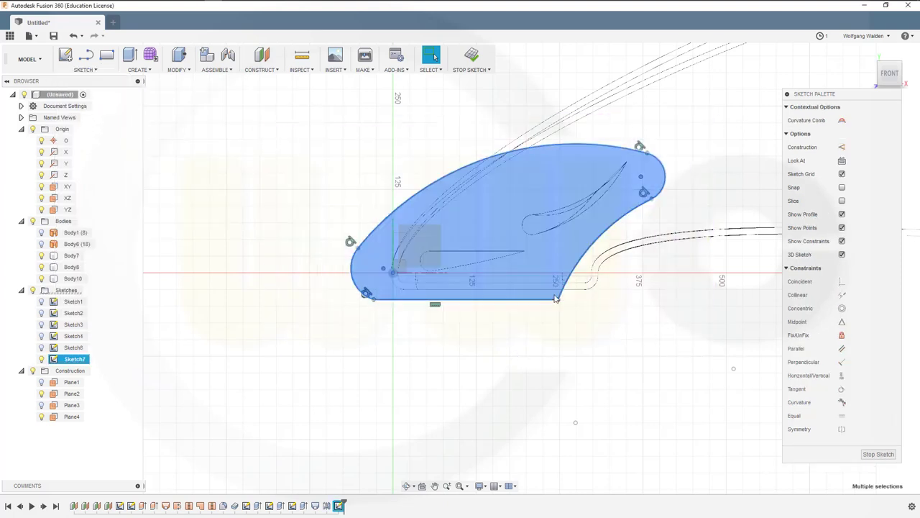
{"action": "mouse_move", "coordinate": [520, 304]}
{"action": "left_mouse_down"}
{"action": "mouse_move", "coordinate": [522, 287]}
{"action": "mouse_move", "coordinate": [530, 290]}
{"action": "left_mouse_up"}
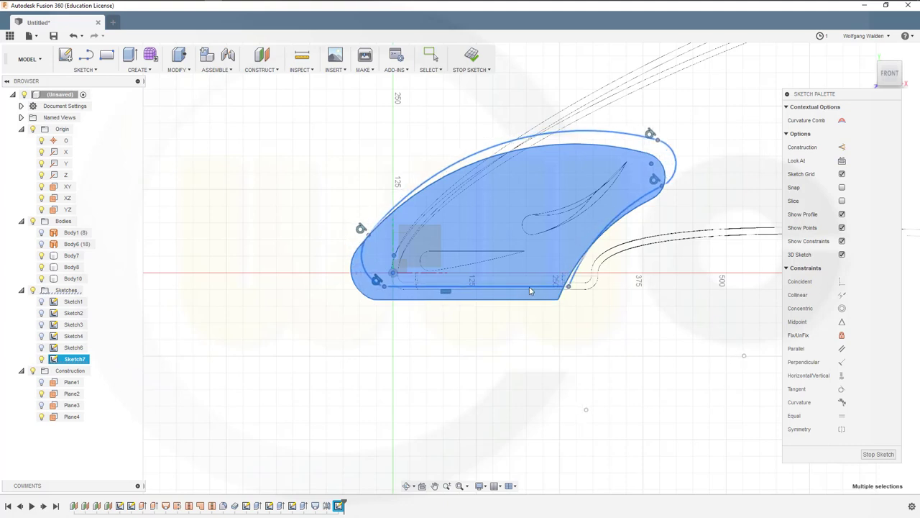
{"action": "key", "text": "Escape"}
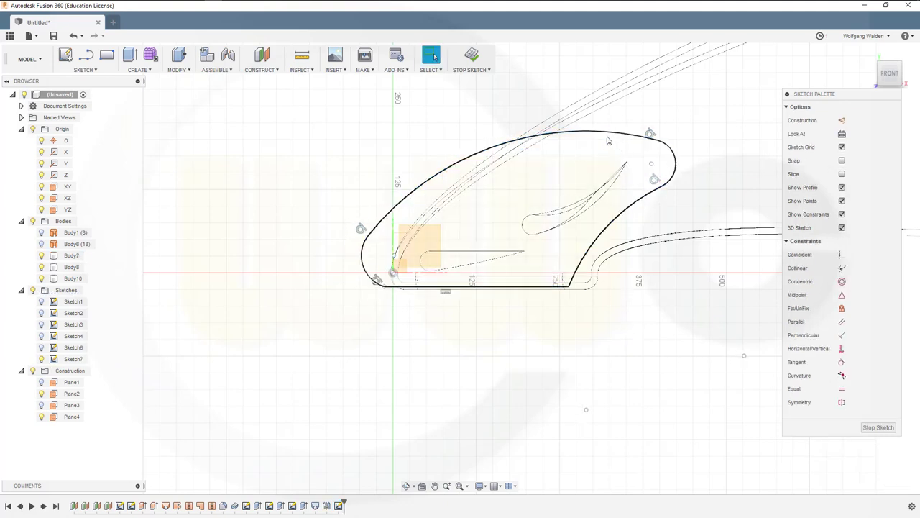
{"action": "mouse_move", "coordinate": [606, 138]}
{"action": "left_mouse_down"}
{"action": "mouse_move", "coordinate": [595, 145]}
{"action": "mouse_move", "coordinate": [604, 160]}
{"action": "left_mouse_up"}
{"action": "left_click", "coordinate": [568, 352]}
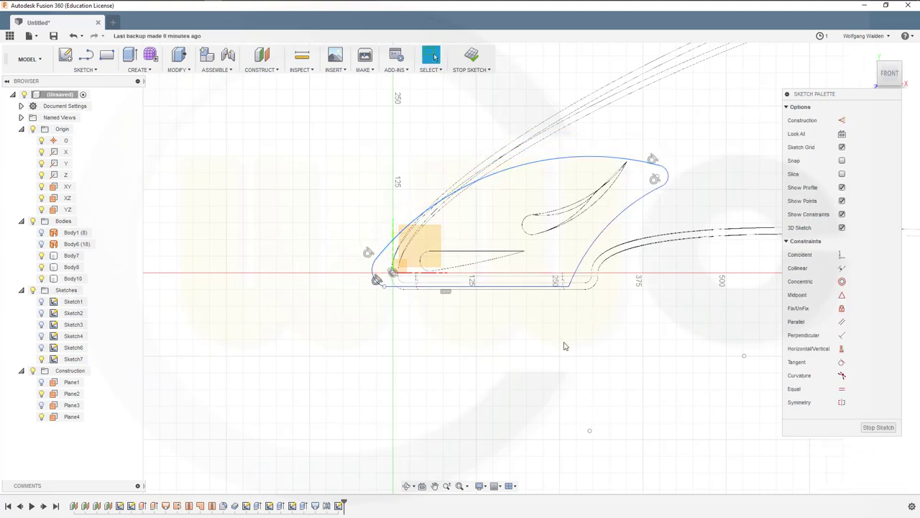
Finish Sketch7 and preview extruding the fin profile before cancelling
{"action": "left_click", "coordinate": [889, 430]}
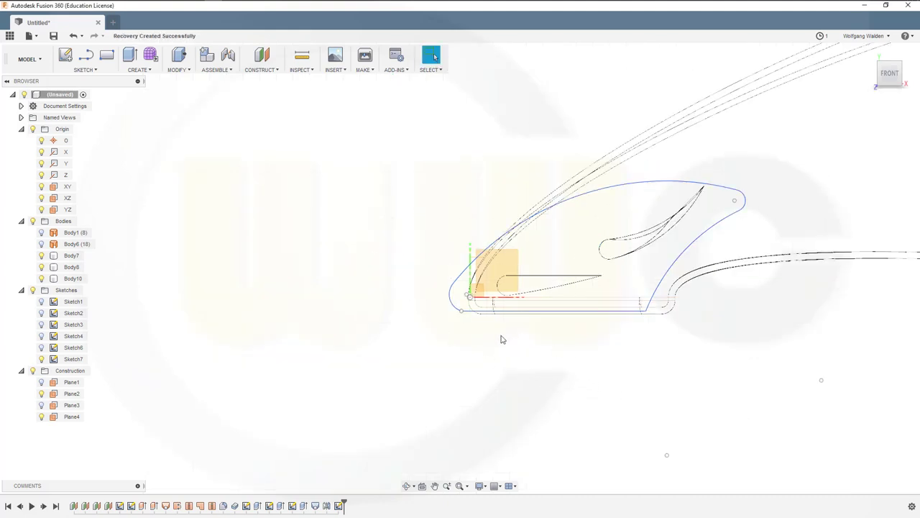
{"action": "mouse_move", "coordinate": [500, 335]}
{"action": "middle_mouse_down"}
{"action": "mouse_move", "coordinate": [519, 359]}
{"action": "mouse_move", "coordinate": [399, 315]}
{"action": "mouse_move", "coordinate": [397, 328]}
{"action": "mouse_move", "coordinate": [489, 353]}
{"action": "mouse_move", "coordinate": [474, 350]}
{"action": "middle_mouse_up"}
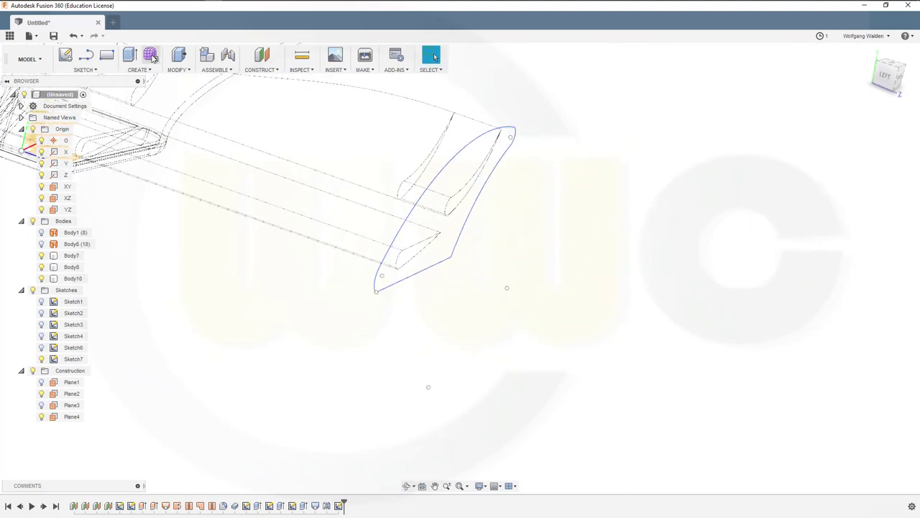
{"action": "left_click", "coordinate": [129, 55]}
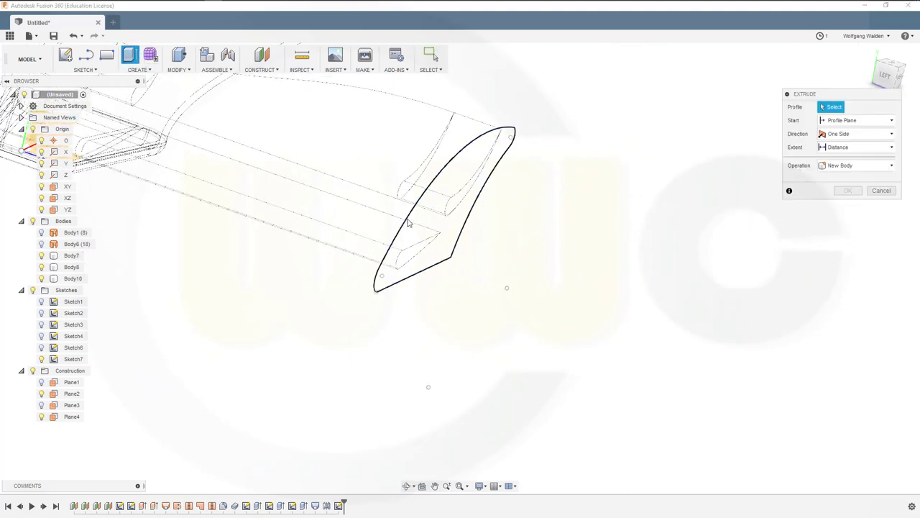
{"action": "left_click", "coordinate": [406, 219]}
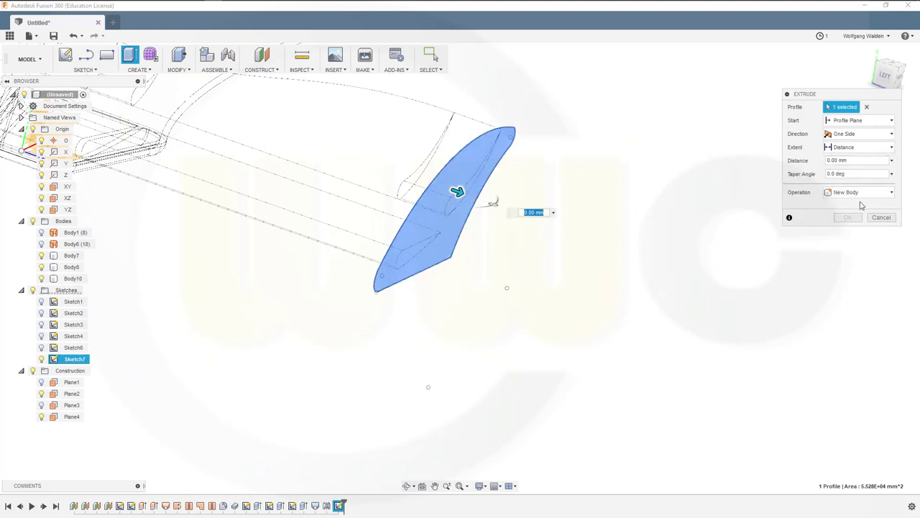
{"action": "key", "text": "Escape"}
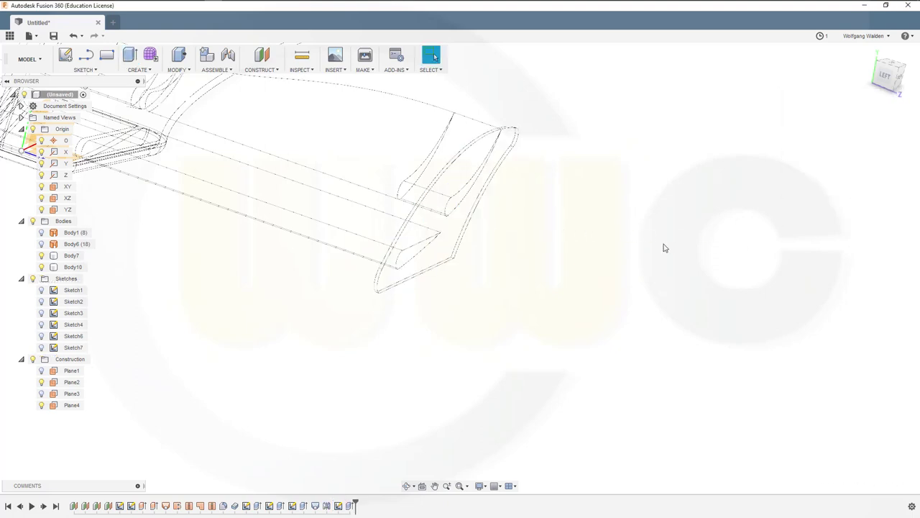
Switch the visual style to Shaded and orbit closer to the wing
{"action": "middle_click_drag", "start_coordinate": [228, 240], "coordinate": [285, 230], "text": "shift"}
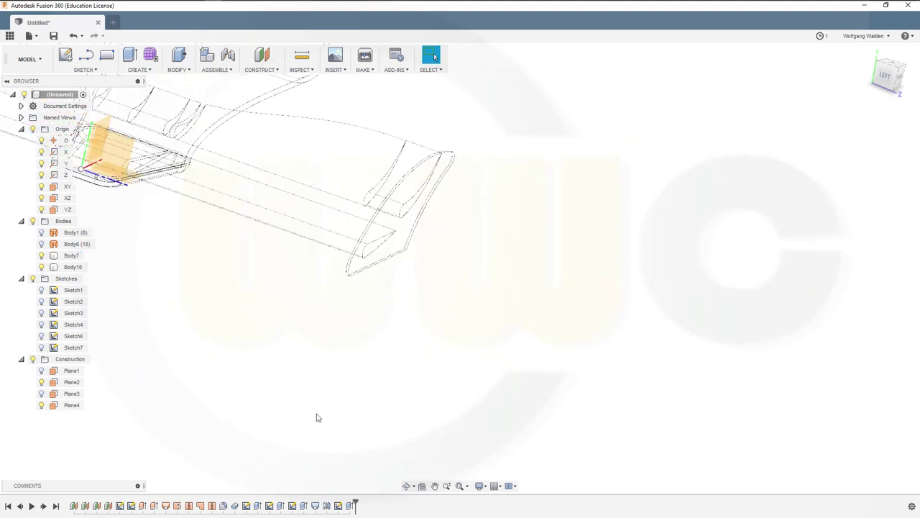
{"action": "left_click", "coordinate": [481, 486]}
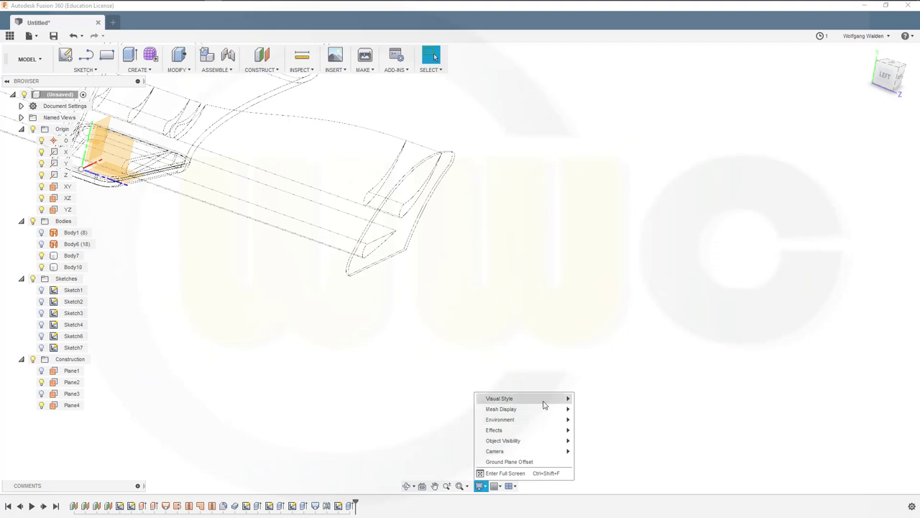
{"action": "mouse_move", "coordinate": [544, 405]}
{"action": "left_click", "coordinate": [591, 400]}
{"action": "mouse_move", "coordinate": [351, 369]}
{"action": "middle_mouse_down", "text": "shift"}
{"action": "mouse_move", "coordinate": [610, 403]}
{"action": "mouse_move", "coordinate": [497, 321]}
{"action": "mouse_move", "coordinate": [476, 324]}
{"action": "mouse_move", "coordinate": [591, 312]}
{"action": "middle_mouse_up", "text": "shift"}
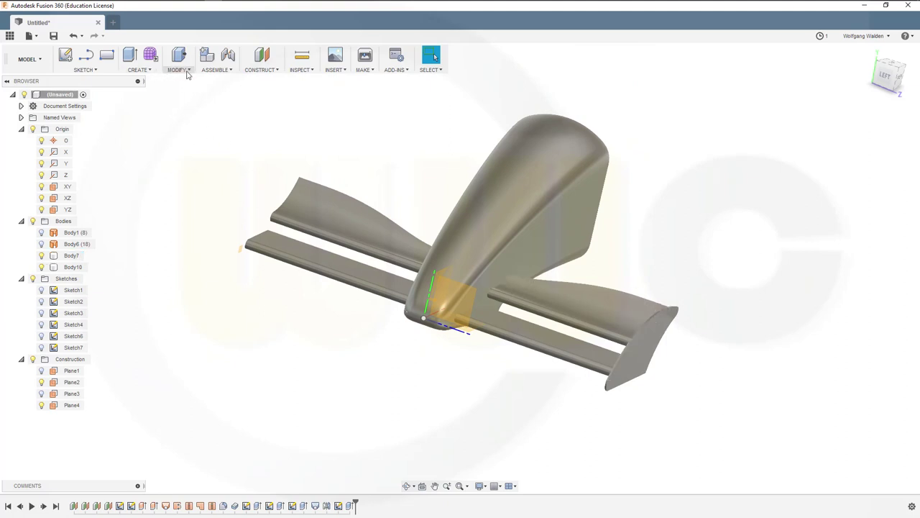
Change the end-plate extrusion's operation to New Body
{"action": "left_click", "coordinate": [148, 72]}
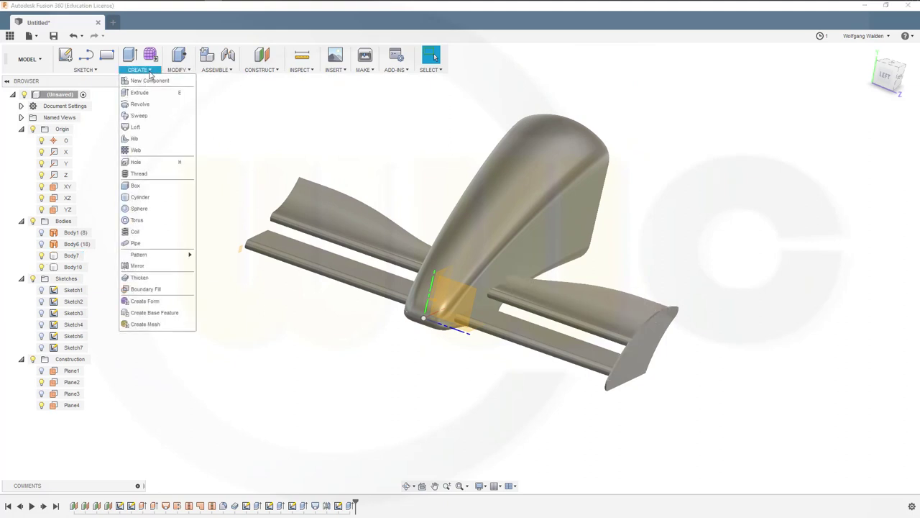
{"action": "left_click", "coordinate": [144, 265]}
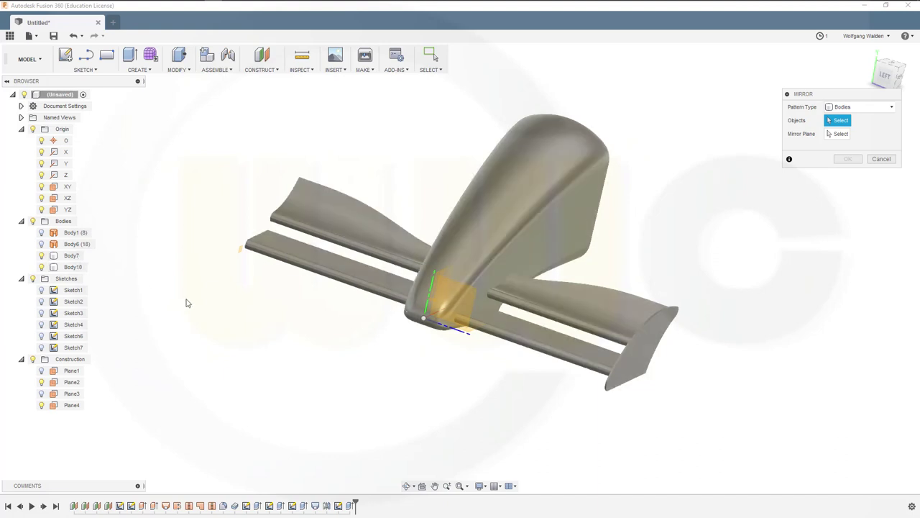
{"action": "key", "text": "Escape"}
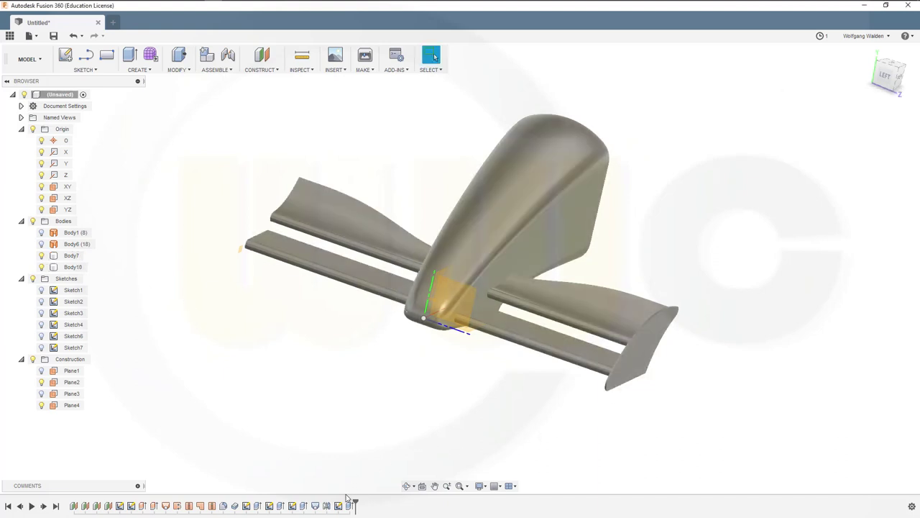
{"action": "double_click", "coordinate": [349, 507]}
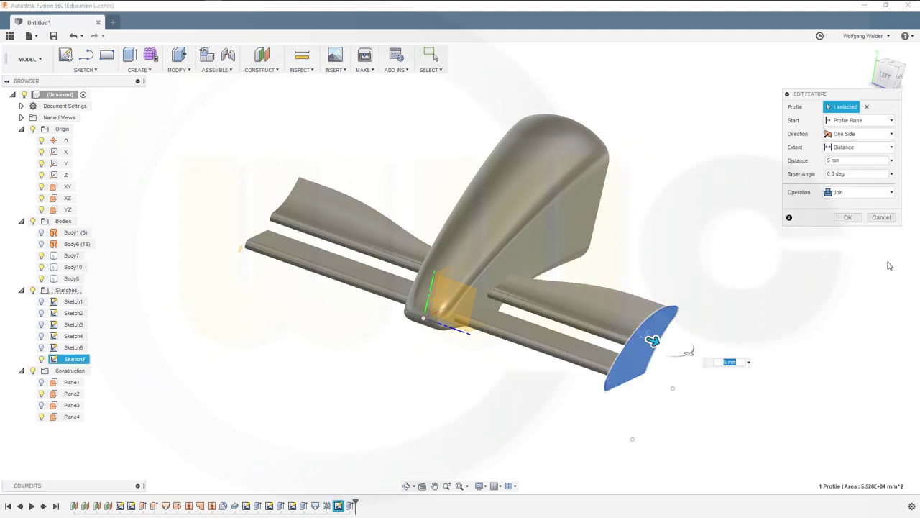
{"action": "left_click", "coordinate": [854, 192]}
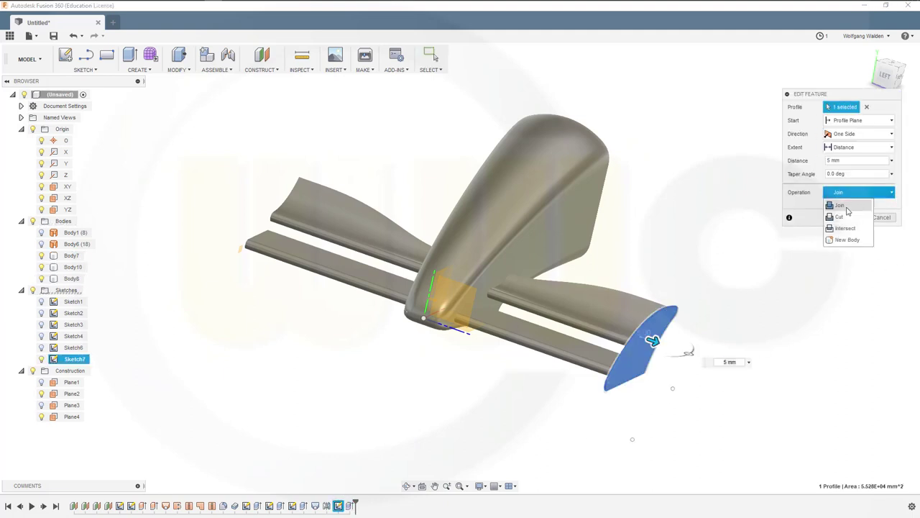
{"action": "left_click", "coordinate": [847, 239]}
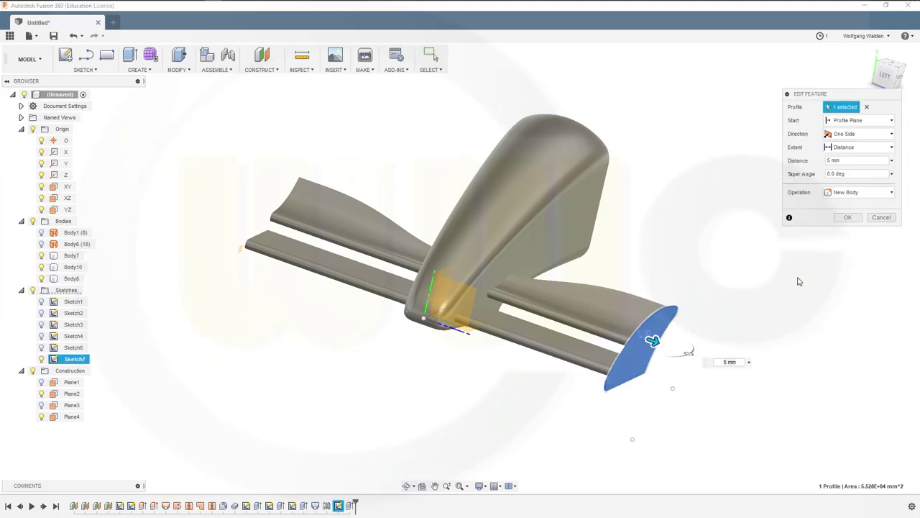
{"action": "left_click", "coordinate": [848, 218]}
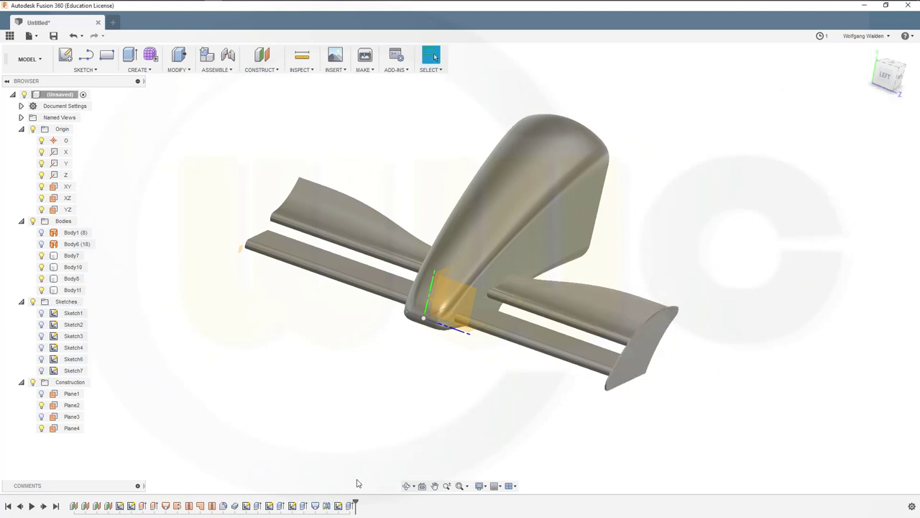
Mirror end-plate Body11 across the XY plane
{"action": "left_click", "coordinate": [326, 506]}
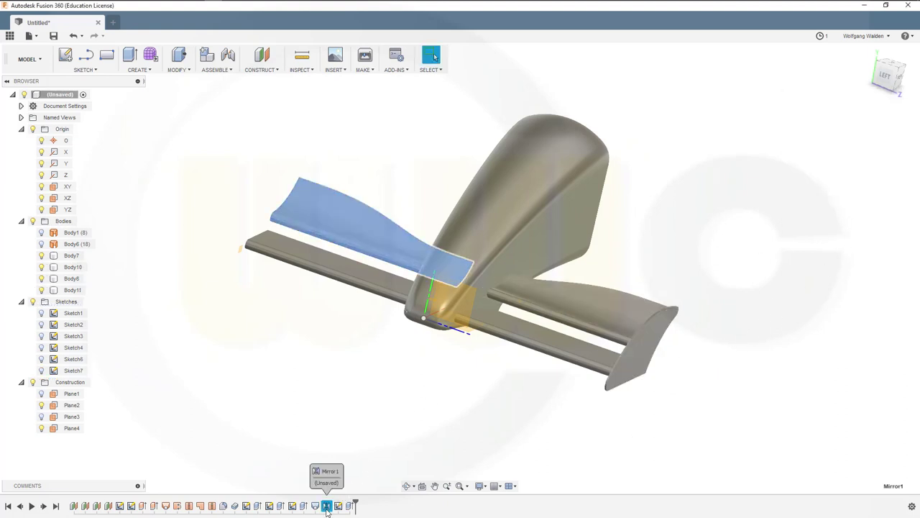
{"action": "left_click", "coordinate": [401, 437]}
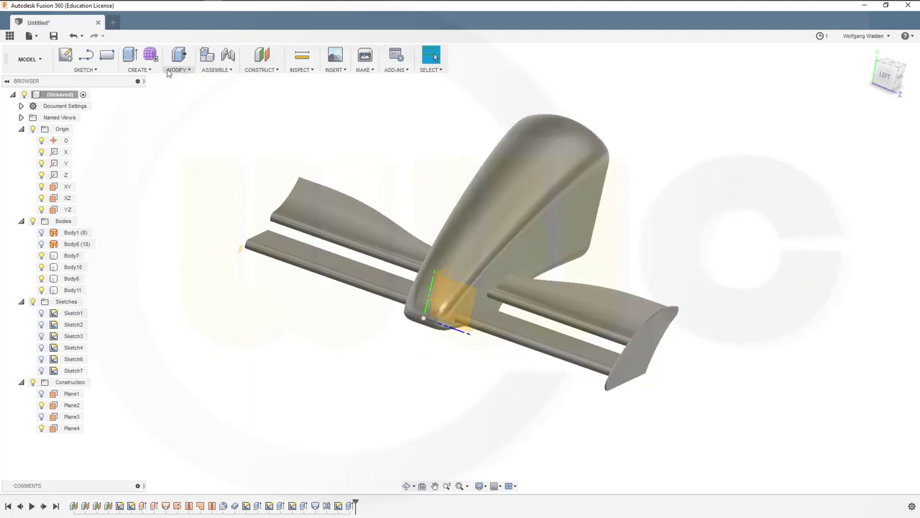
{"action": "left_click", "coordinate": [138, 70]}
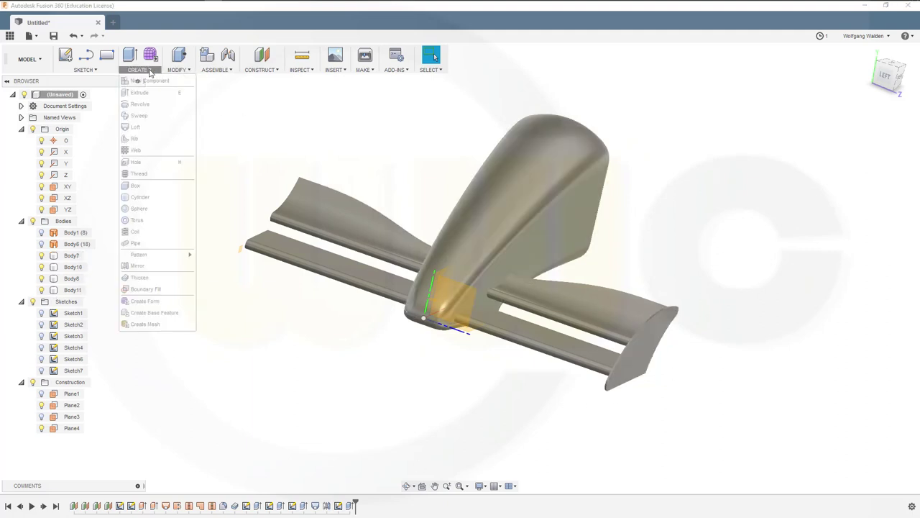
{"action": "left_click", "coordinate": [143, 268]}
{"action": "left_click", "coordinate": [651, 357]}
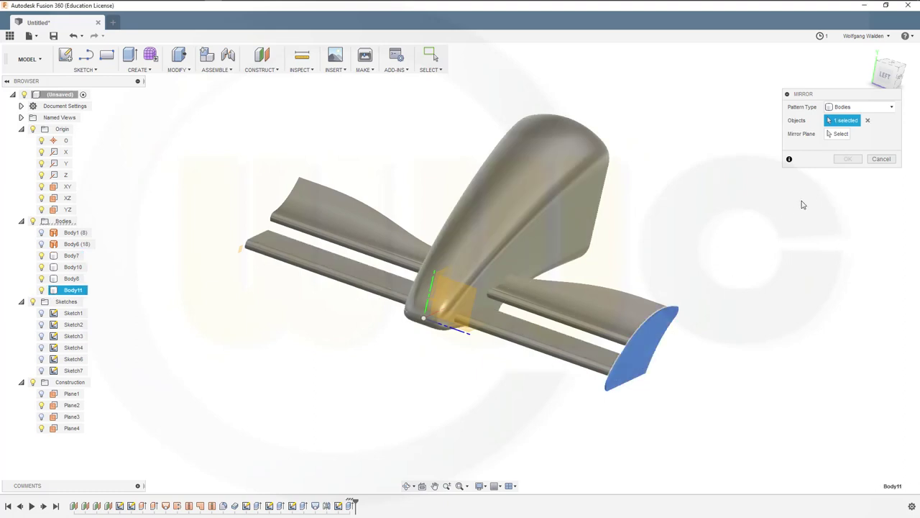
{"action": "left_click", "coordinate": [840, 133]}
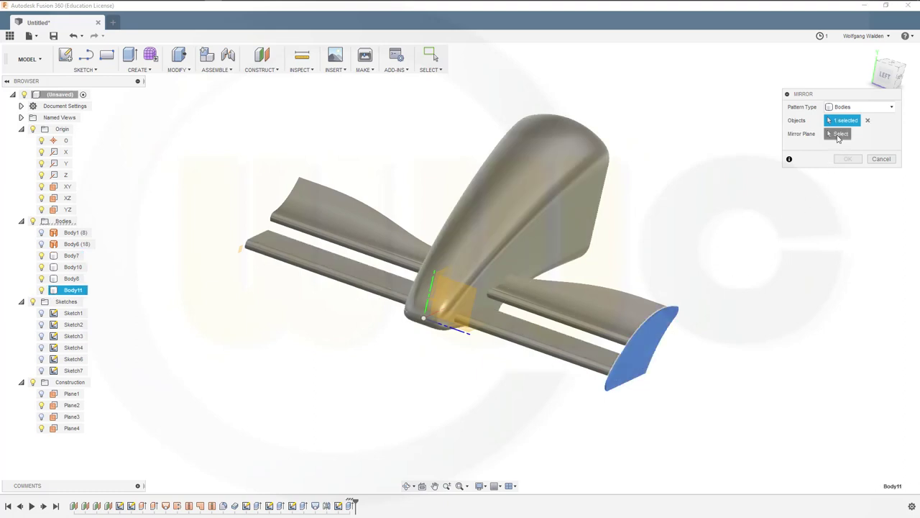
{"action": "left_click", "coordinate": [442, 271]}
{"action": "left_click", "coordinate": [849, 160]}
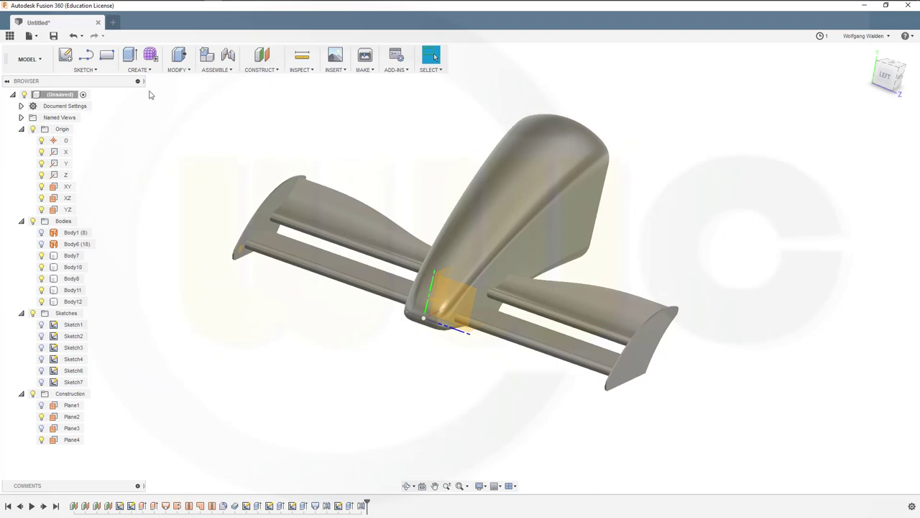
Join Body10, Body8 and Body12 into target Body7 with Combine
{"action": "left_click", "coordinate": [178, 71]}
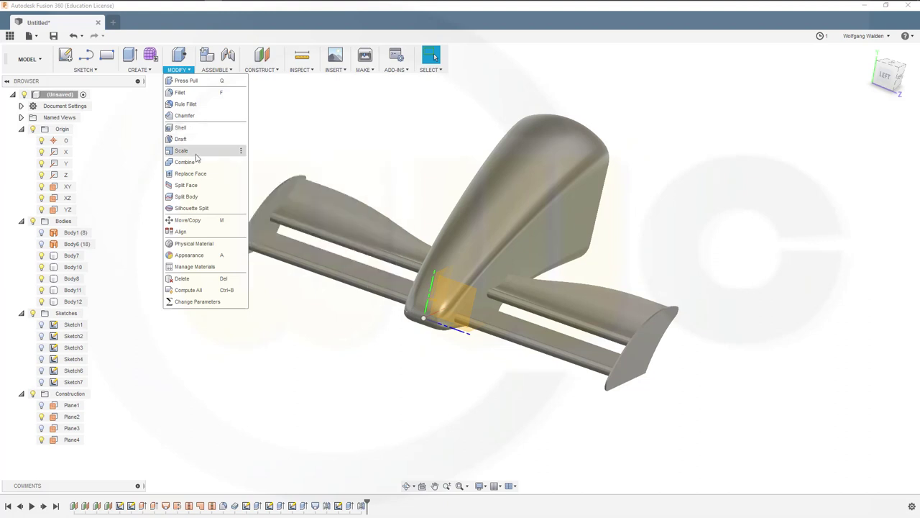
{"action": "left_click", "coordinate": [188, 162]}
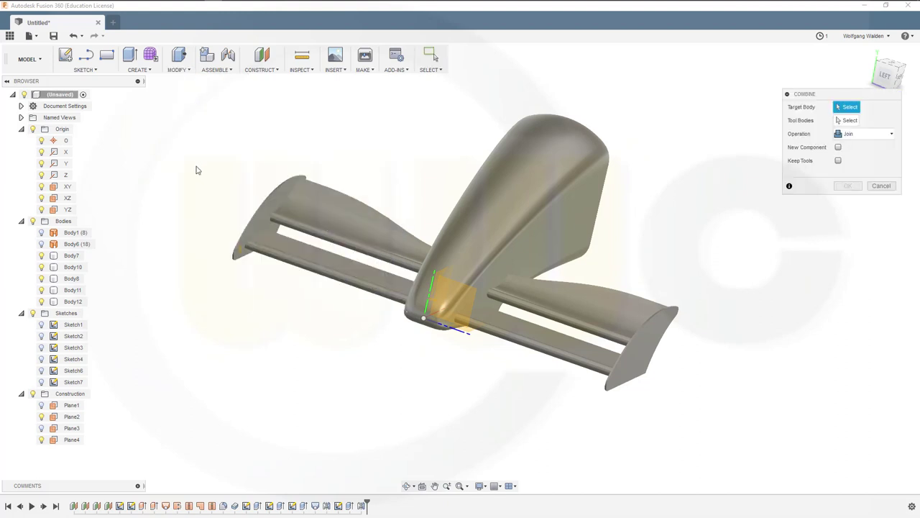
{"action": "left_click", "coordinate": [70, 256]}
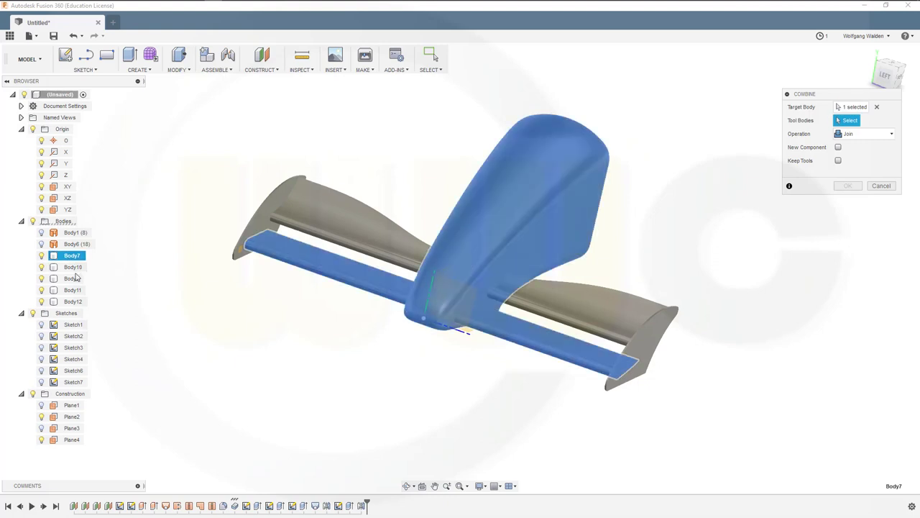
{"action": "left_click", "coordinate": [74, 267]}
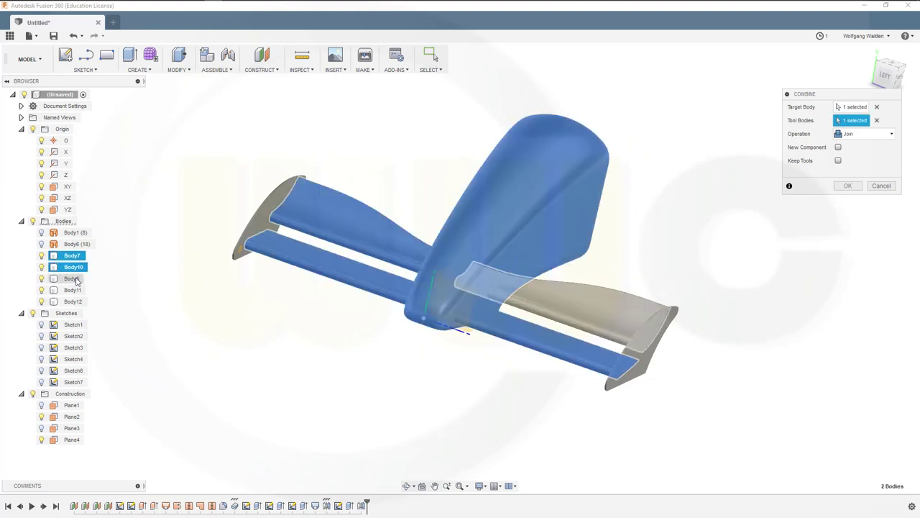
{"action": "left_click", "coordinate": [73, 279]}
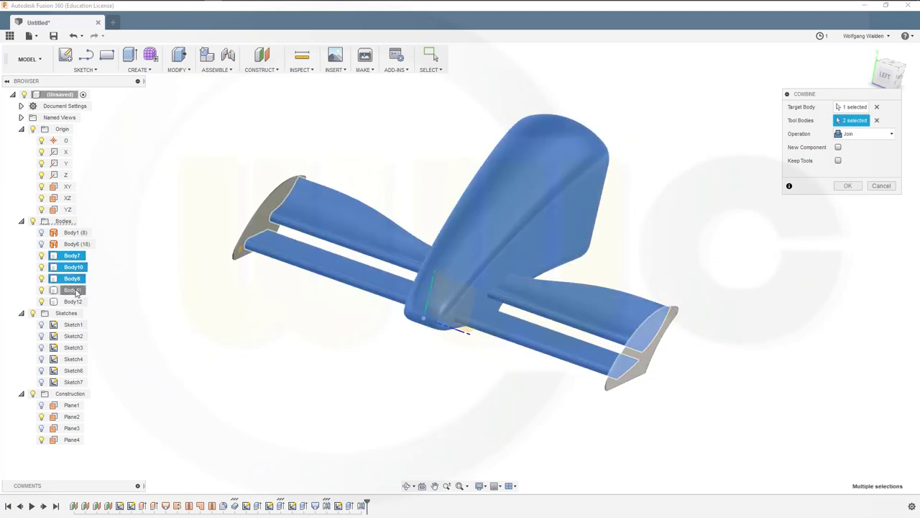
{"action": "left_click", "coordinate": [108, 303]}
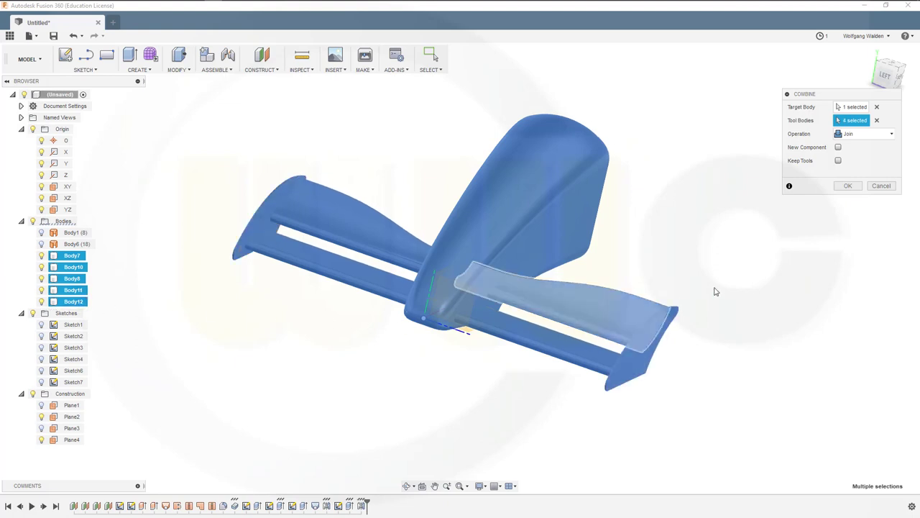
{"action": "left_click", "coordinate": [848, 186]}
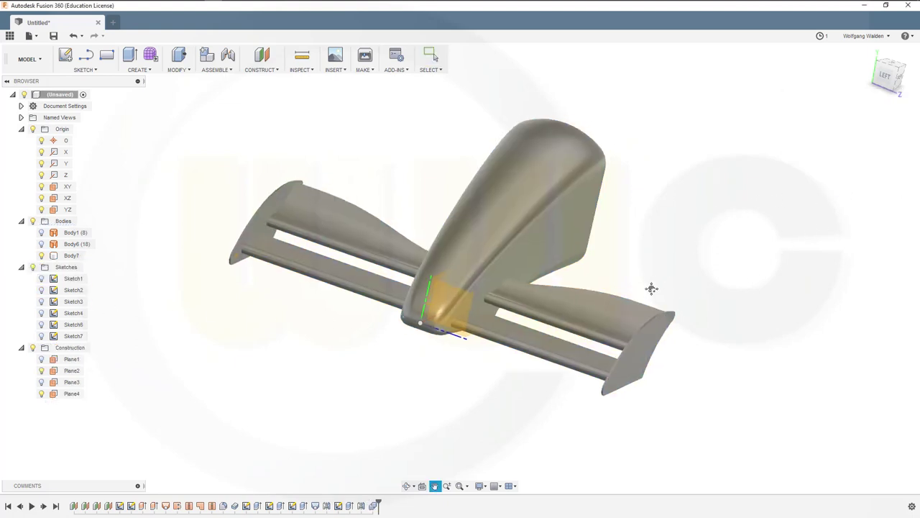
{"action": "middle_click_drag", "start_coordinate": [651, 292], "coordinate": [668, 332], "text": "shift"}
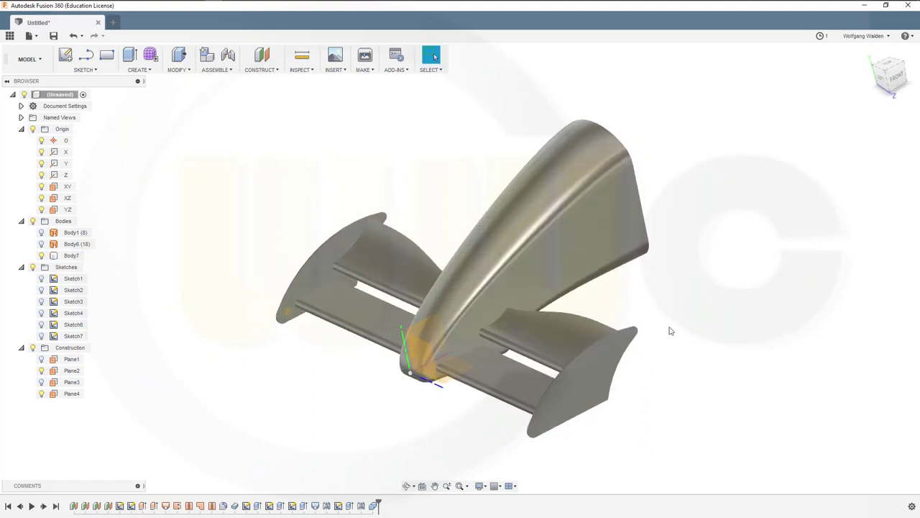